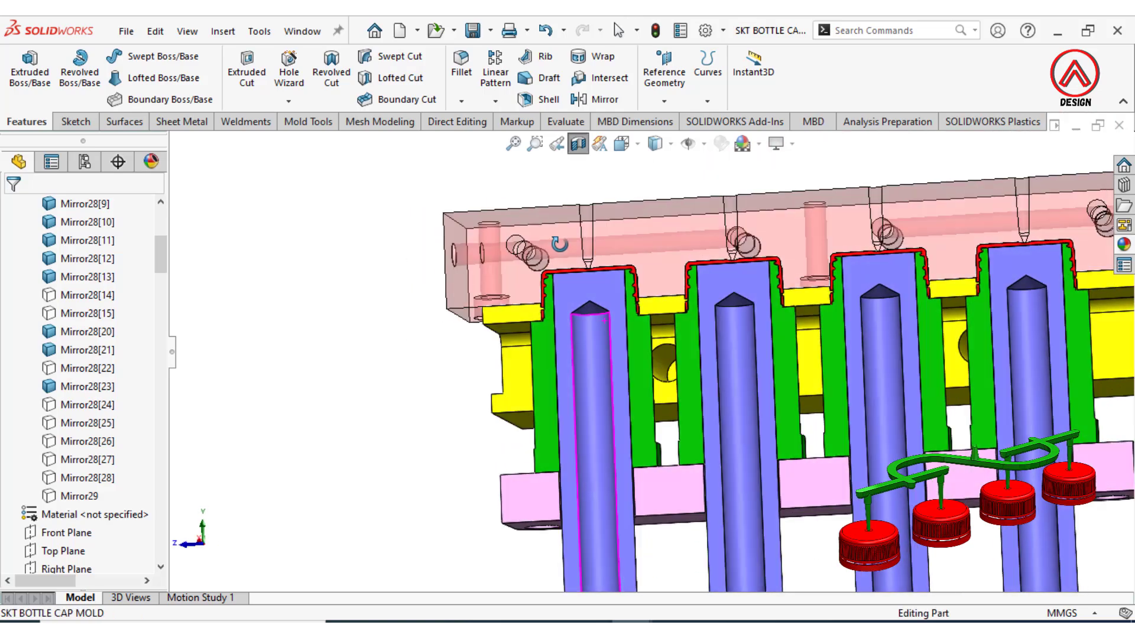
Recreate the mold's section view on the Front Plane with a 30 mm offset
scroll(596, 346, "up", 2)
scroll(580, 299, "down", 6)
scroll(641, 332, "up", 6)
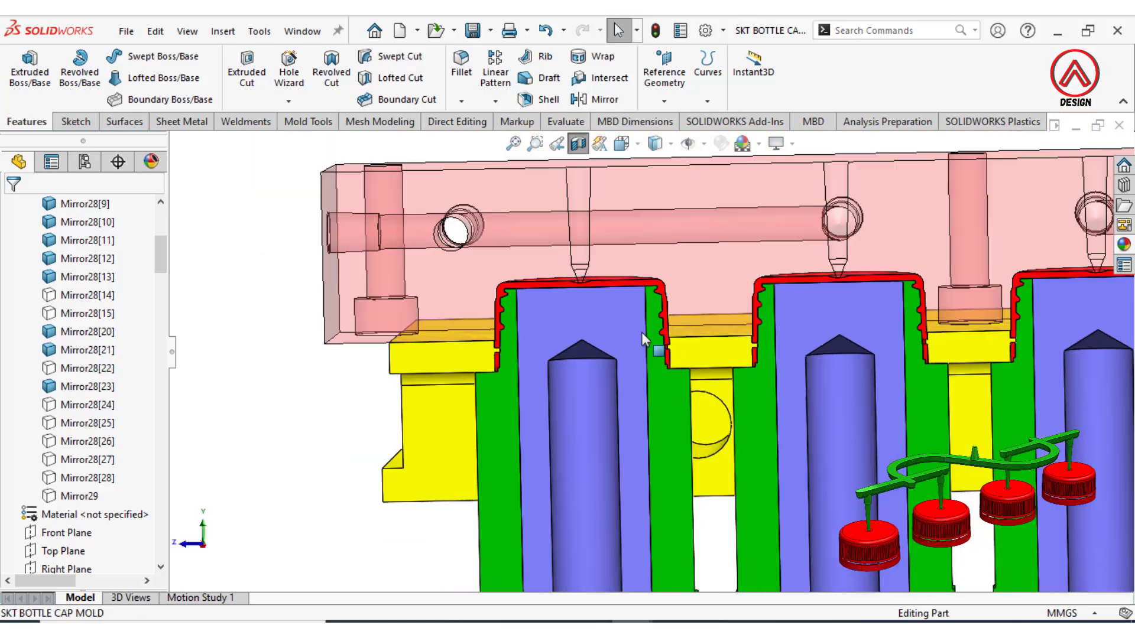
left_click(578, 144)
left_click(578, 144)
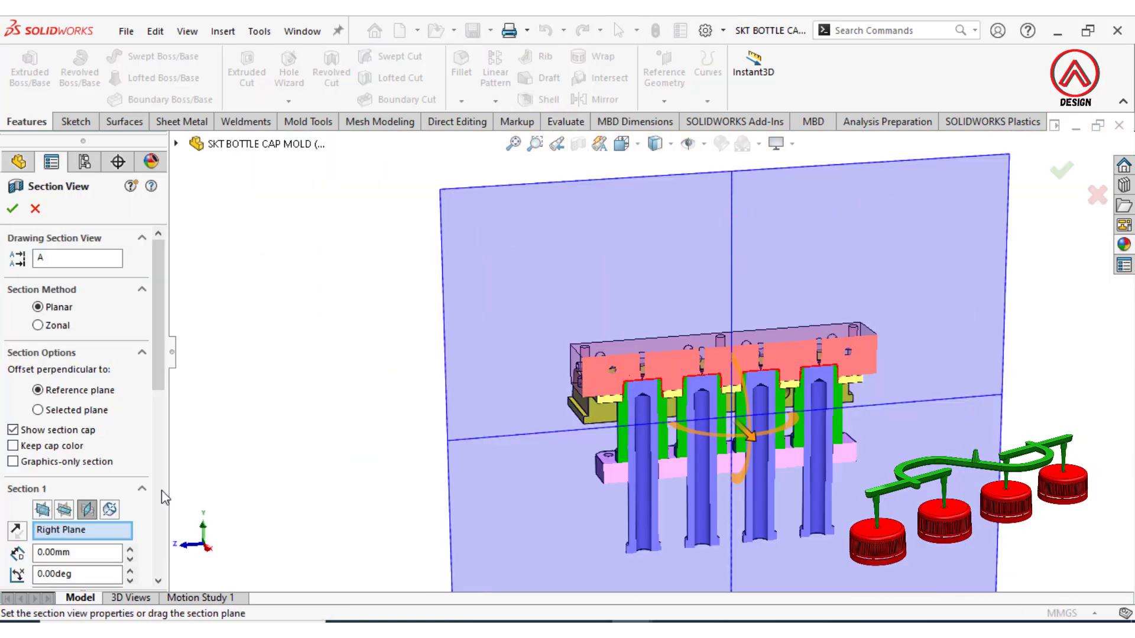
left_click(42, 509)
left_click(87, 552)
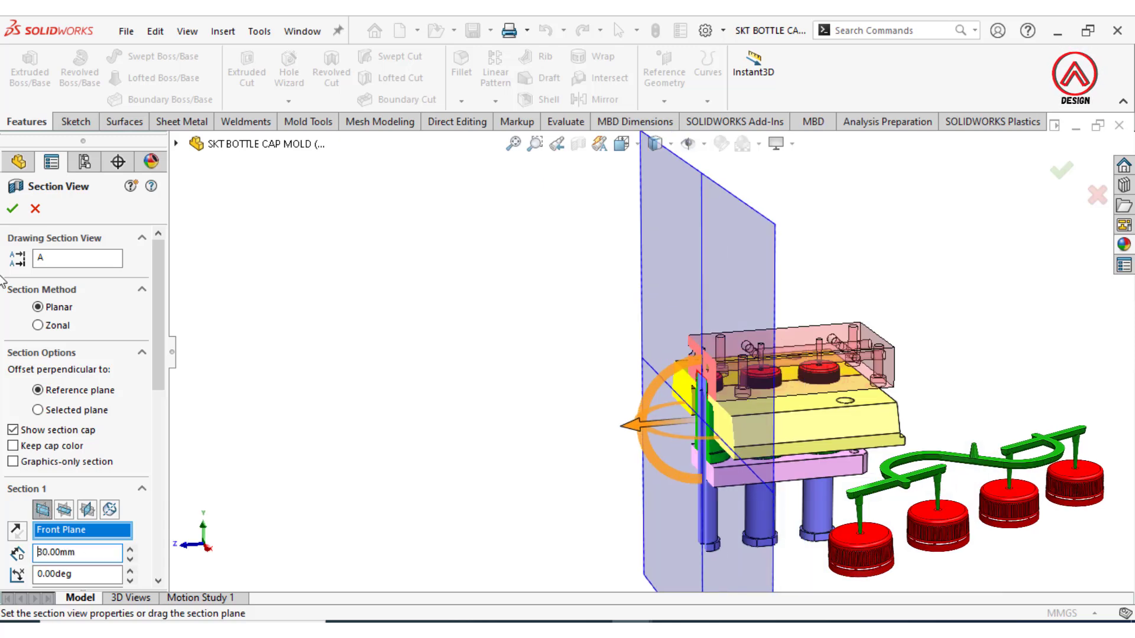
key("Return")
Orient the sectioned mold to the front view and examine the cap, core and slider area
key("space")
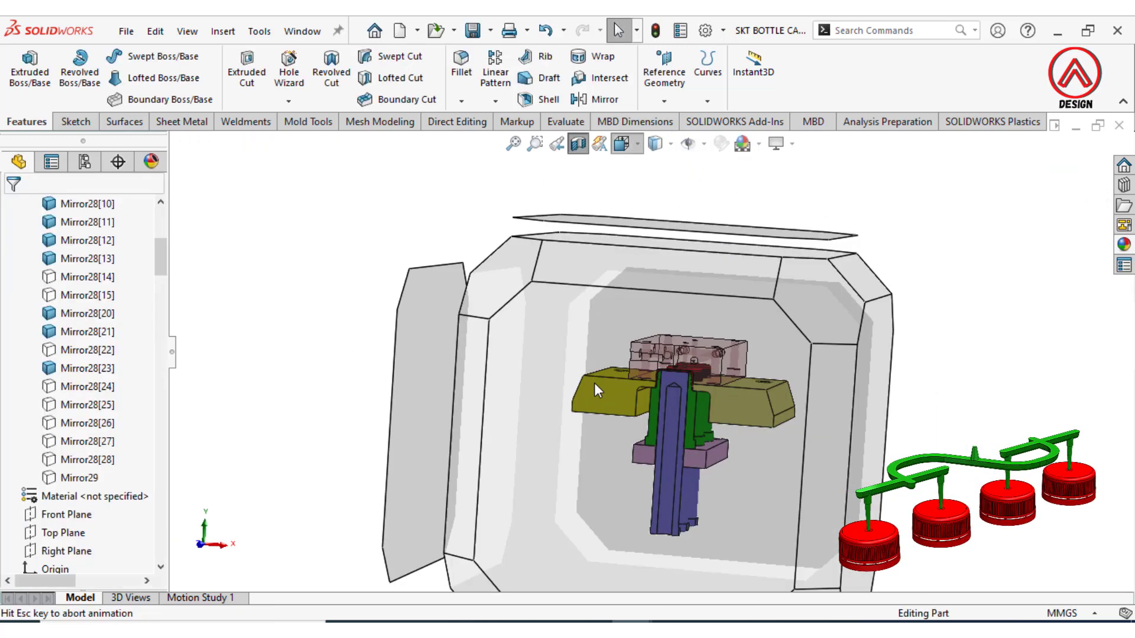
left_click(594, 381)
scroll(540, 267, "down", 8)
scroll(577, 353, "up", 3)
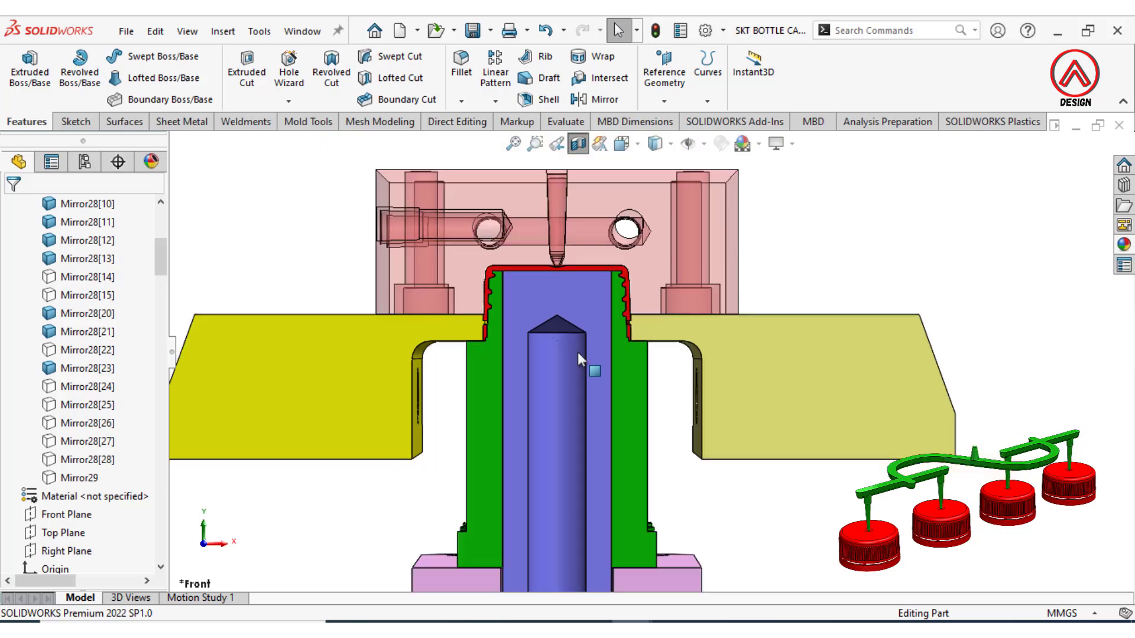
mouse_move(654, 332)
middle_mouse_down()
mouse_move(594, 385)
mouse_move(594, 339)
mouse_move(640, 336)
middle_mouse_up()
scroll(594, 338, "up", 10)
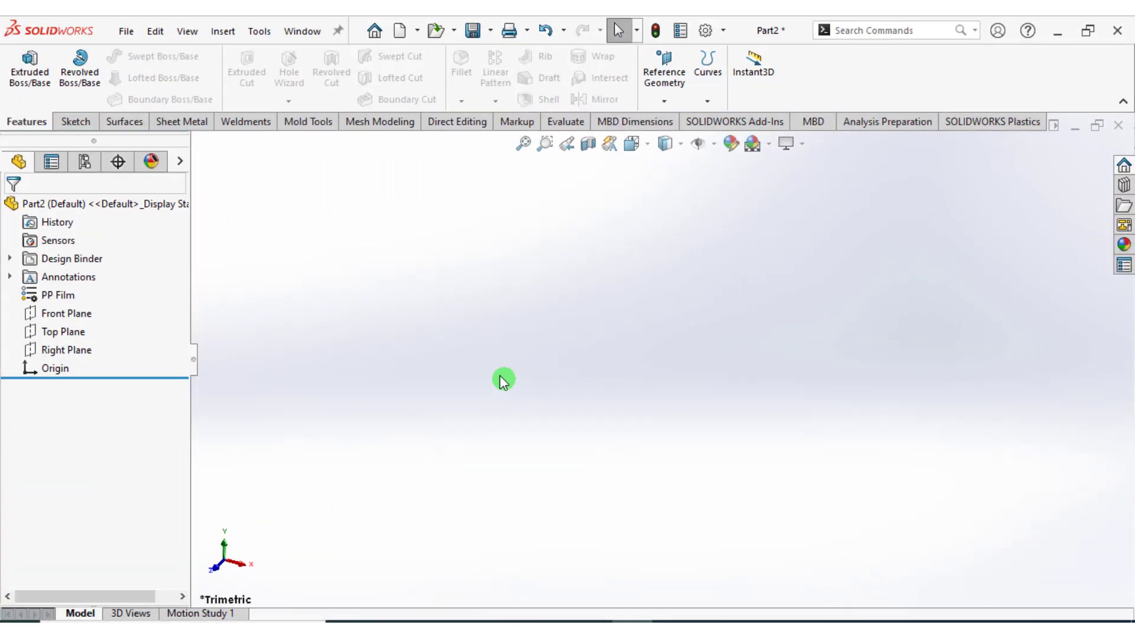
Set the new part's scene to Plain White and insert the part B0TTLE CAP YT at the origin with its solid bodies
left_click(768, 146)
left_click(791, 179)
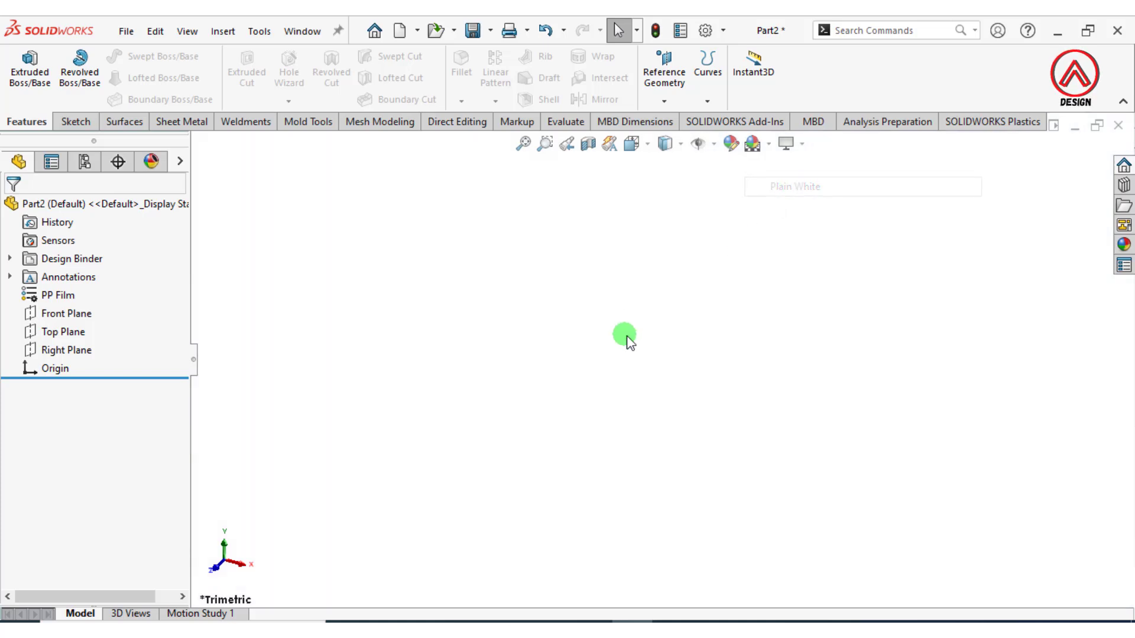
left_click(227, 29)
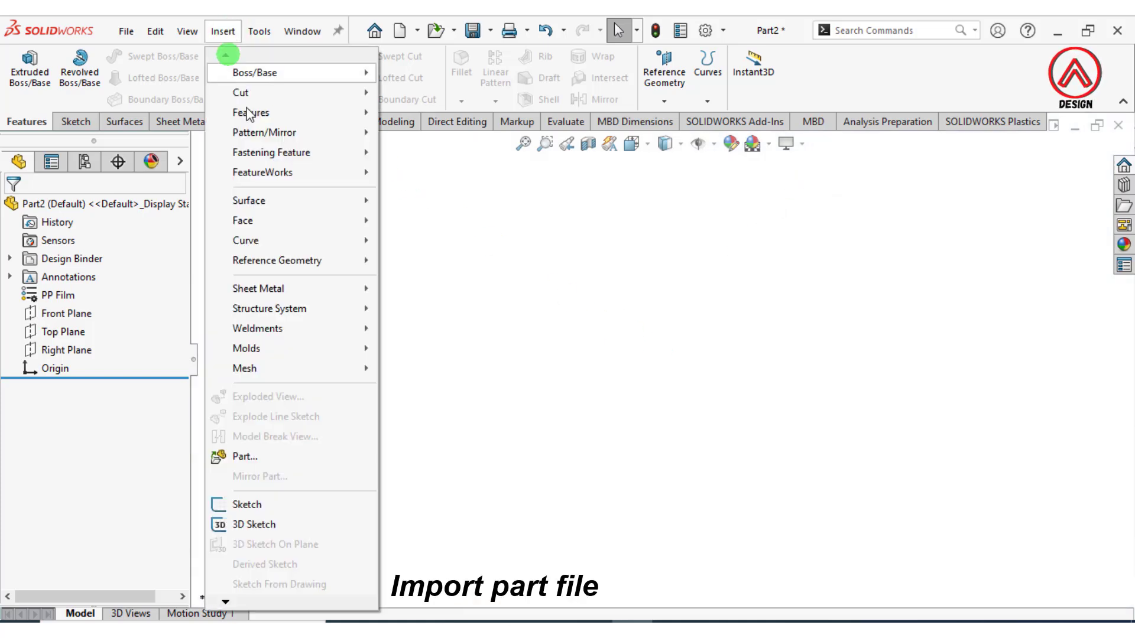
left_click(243, 456)
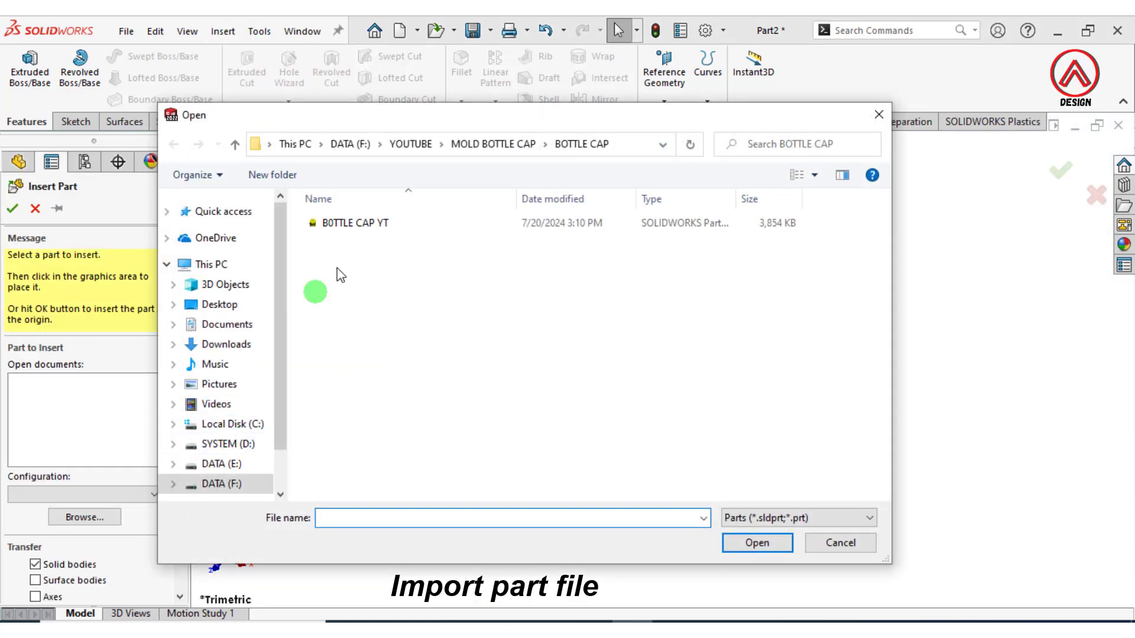
left_click(378, 224)
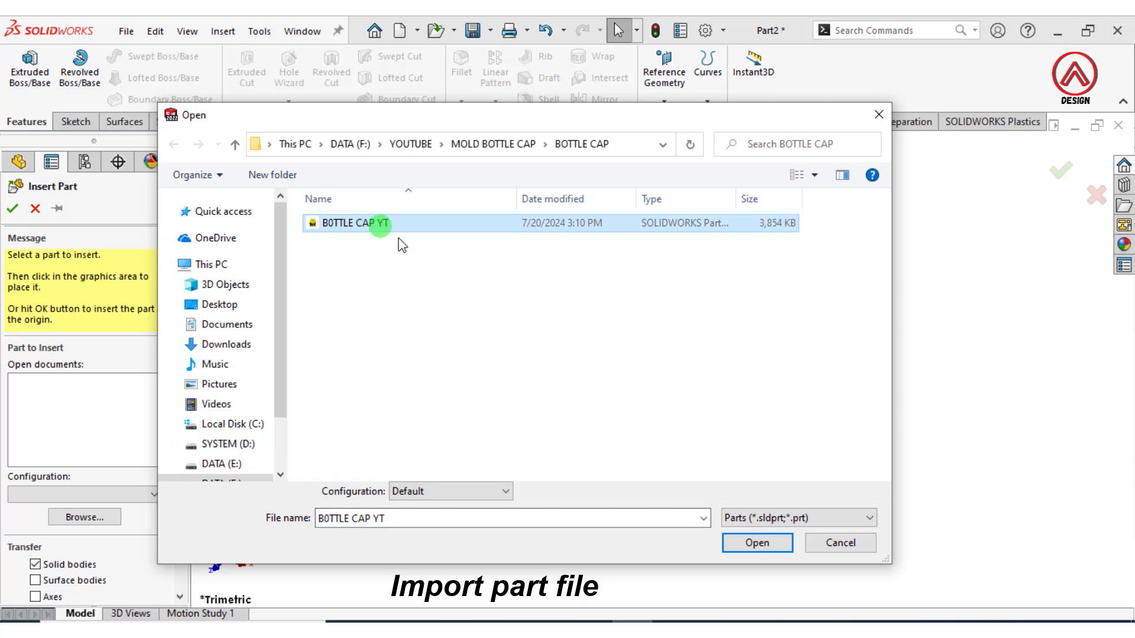
left_click(746, 544)
left_click(73, 383)
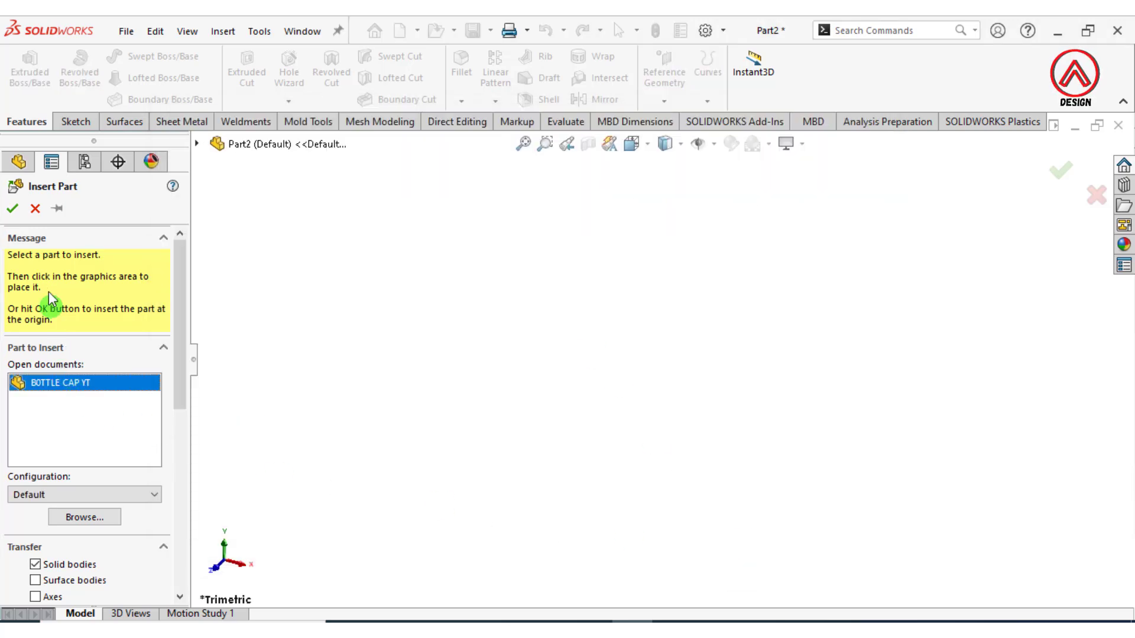
left_click(15, 210)
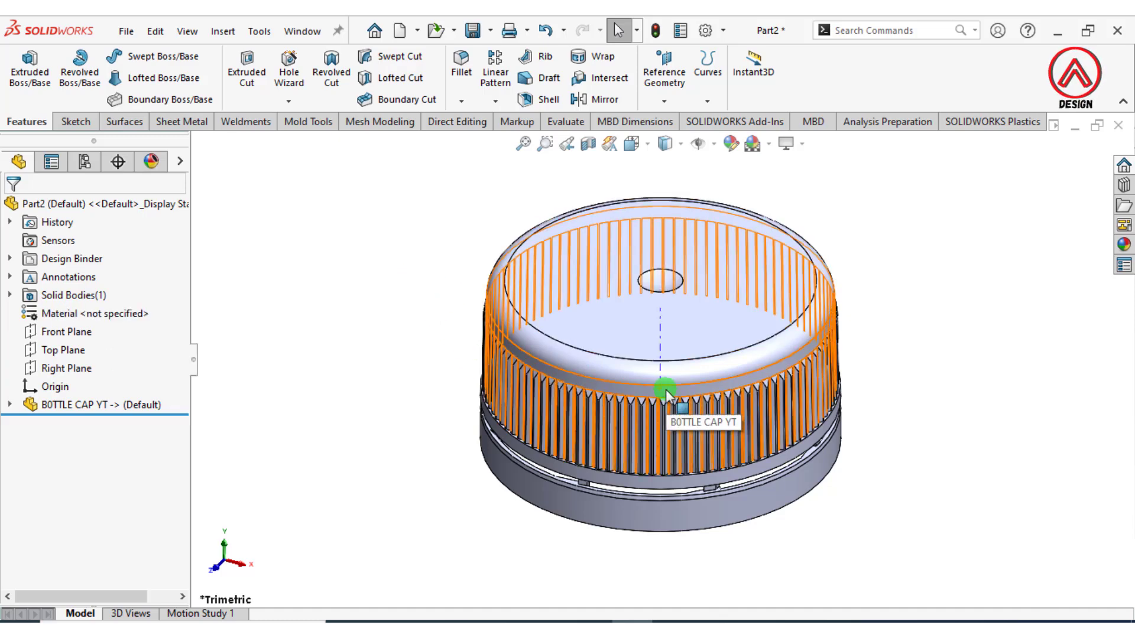
Section the cap at the flat annular face above the tamper ring, reversing the direction to keep only the ring
middle_click_drag(674, 402, 421, 349)
scroll(571, 385, "down", 5)
left_click(419, 353)
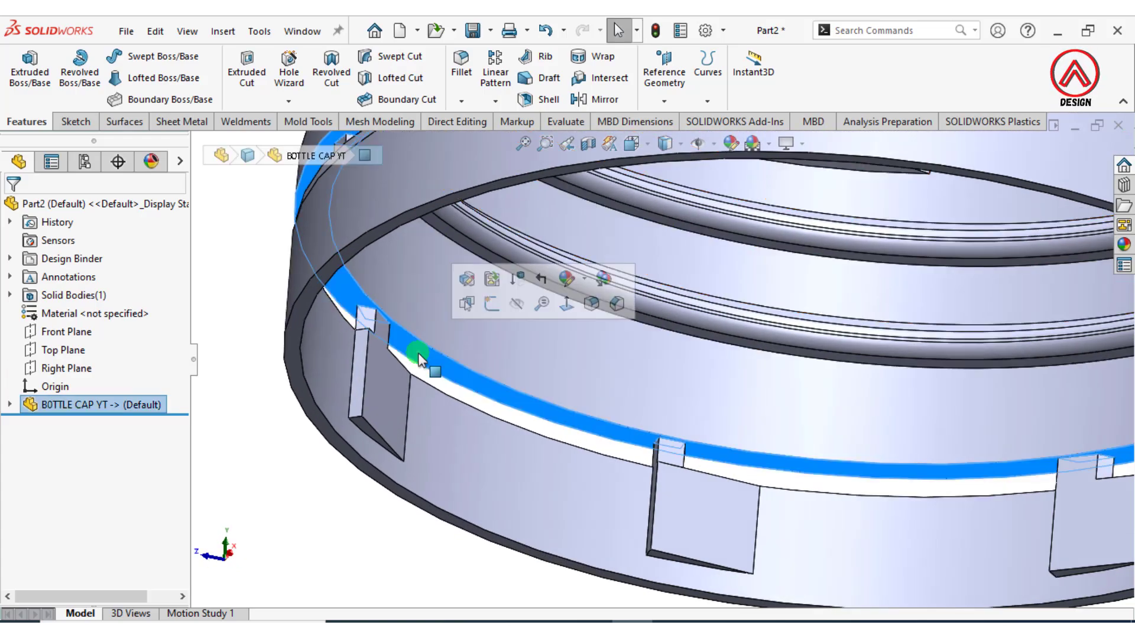
left_click(588, 149)
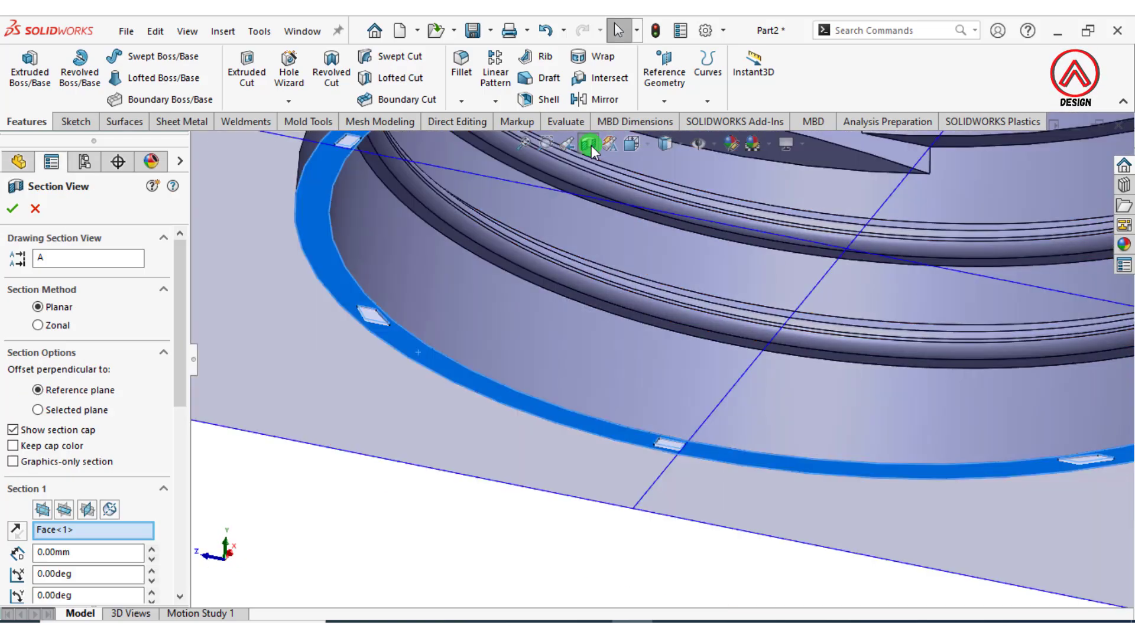
left_click(16, 531)
left_click(10, 210)
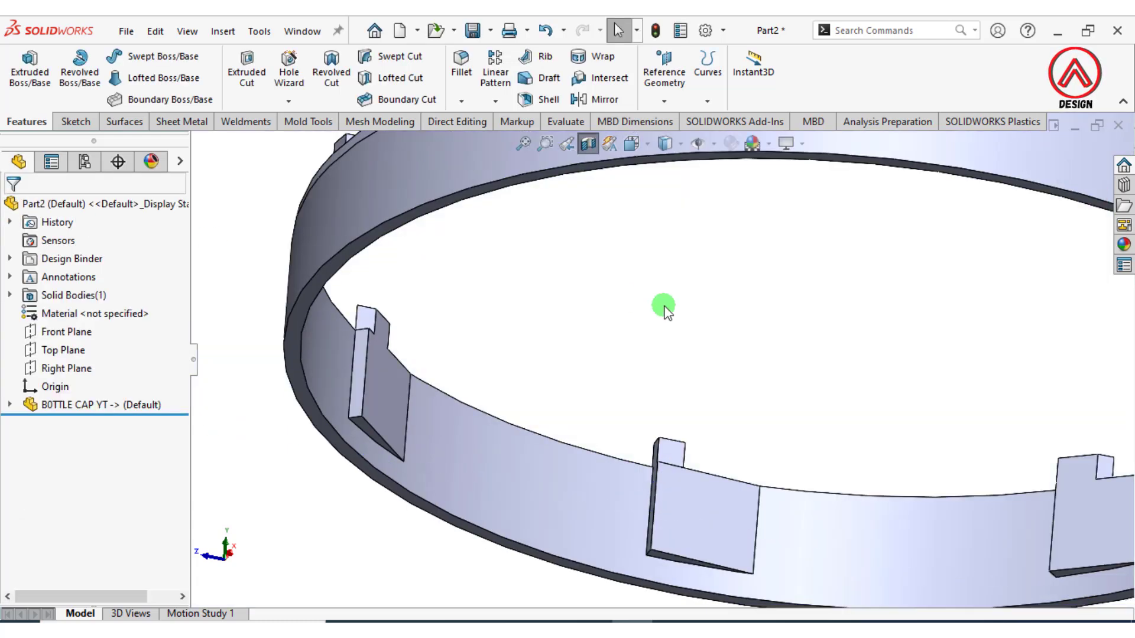
Start a sketch on the small triangular face beside one of the ring's inner tabs and convert that face's edges
scroll(664, 309, "up", 4)
middle_click_drag(591, 260, 578, 414)
scroll(585, 322, "up", 3)
scroll(601, 219, "down", 3)
scroll(601, 219, "down", 3)
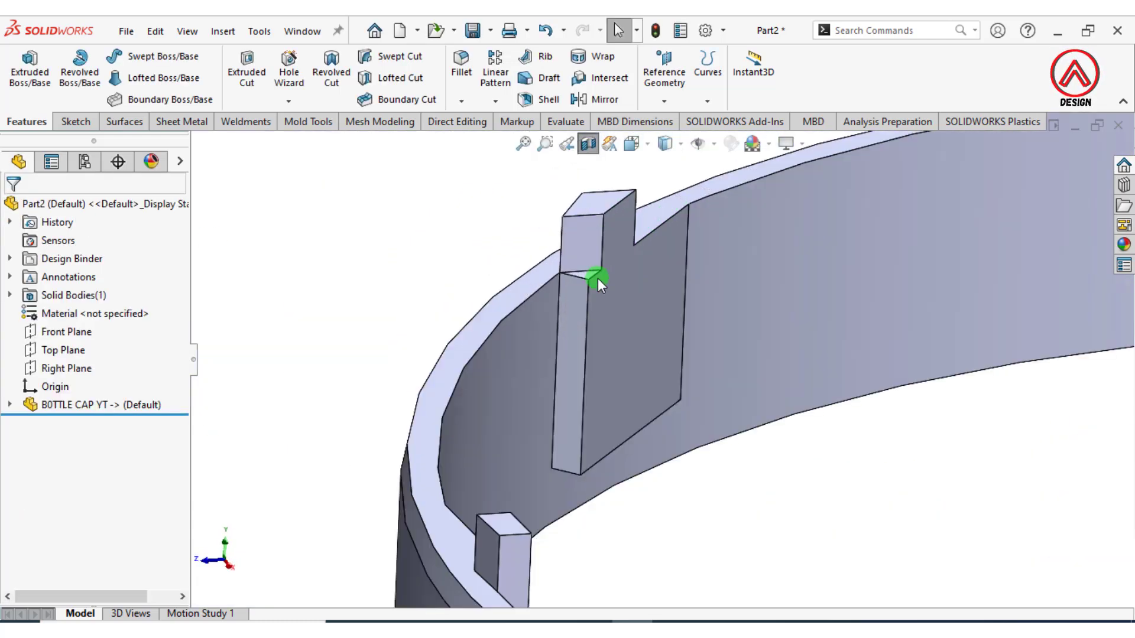
scroll(672, 373, "up", 5)
middle_click_drag(722, 436, 689, 436)
scroll(673, 385, "down", 3)
scroll(768, 384, "up", 3)
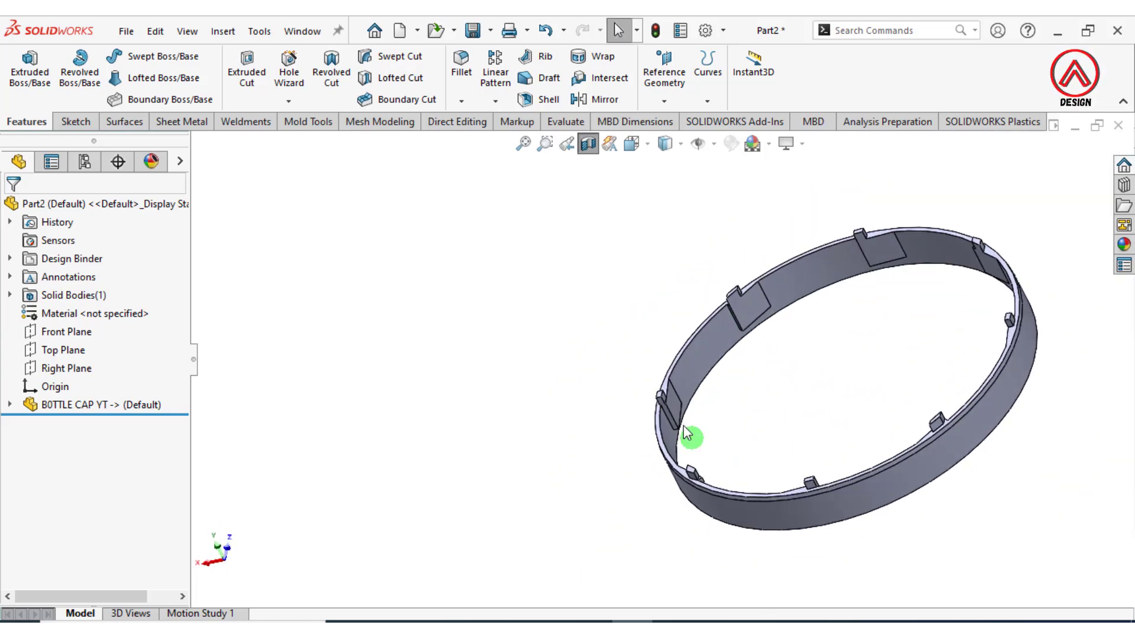
scroll(659, 371, "down", 10)
left_click(620, 368)
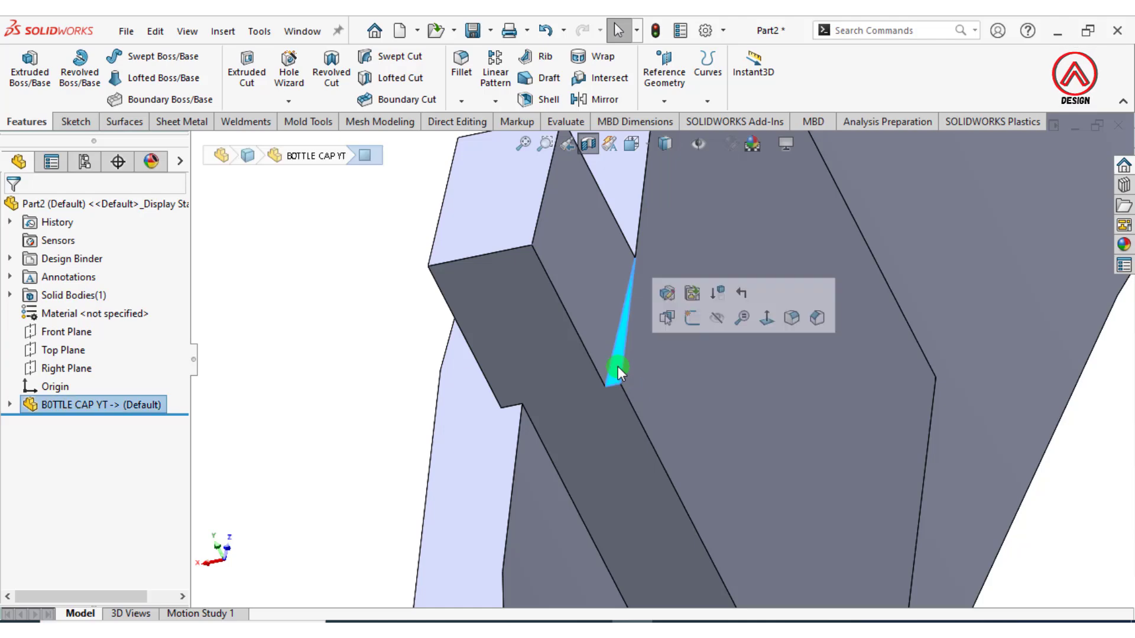
left_click(692, 319)
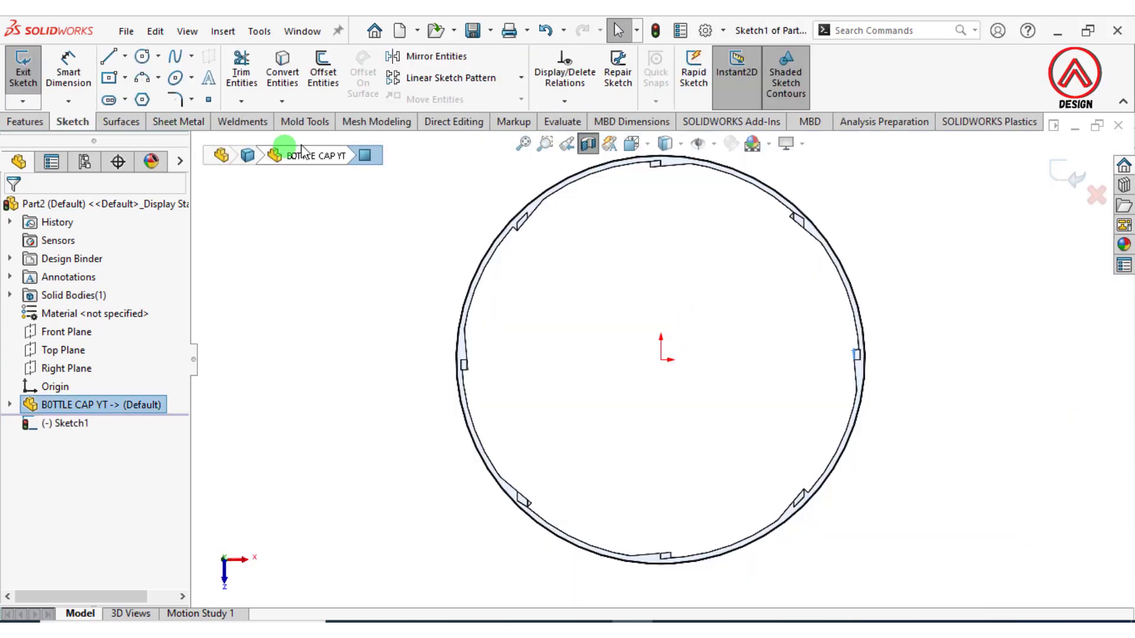
scroll(836, 337, "down", 6)
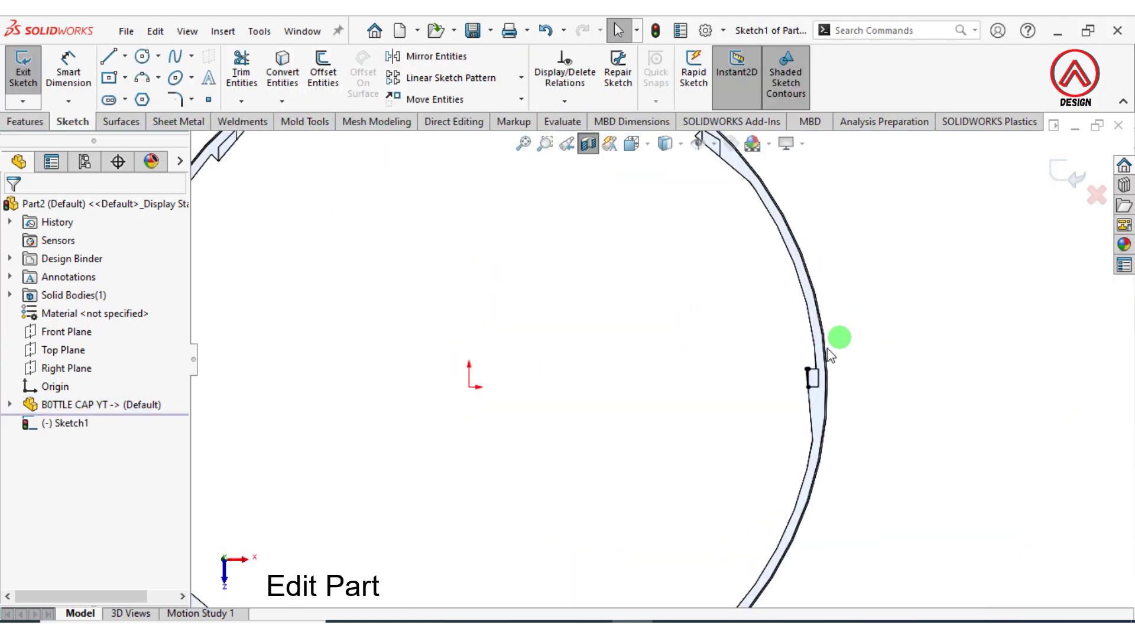
Convert the edges of the matching triangular face at the tab on the opposite side of the ring into the sketch
scroll(674, 364, "up", 3)
scroll(426, 380, "up", 5)
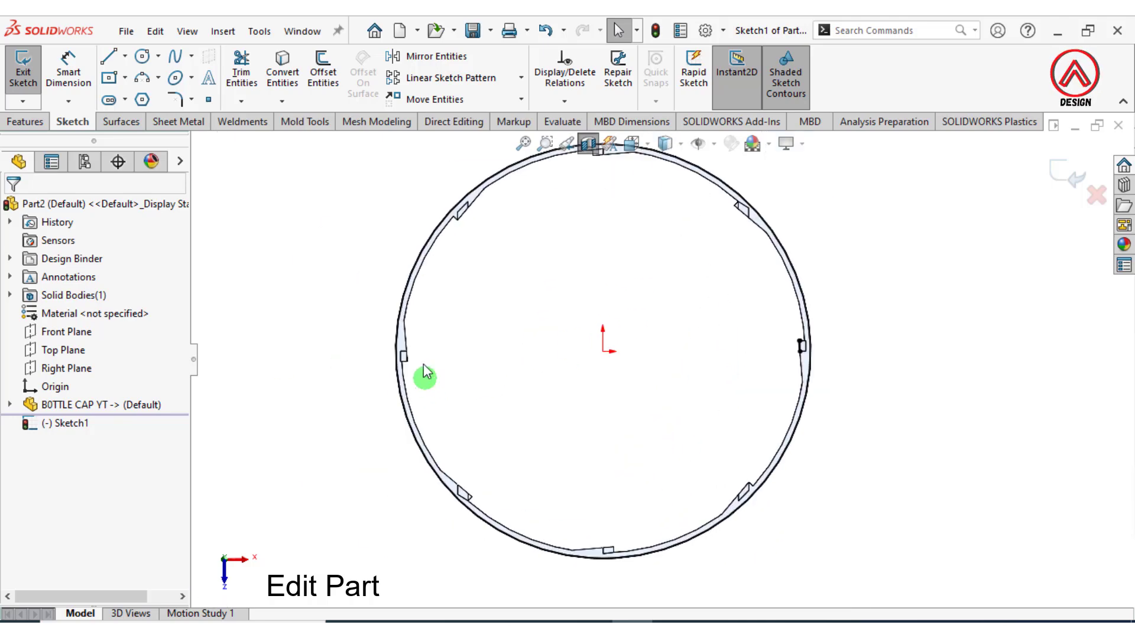
scroll(461, 396, "down", 3)
mouse_move(461, 396)
middle_mouse_down()
mouse_move(436, 225)
mouse_move(471, 395)
middle_mouse_up()
scroll(508, 335, "down", 8)
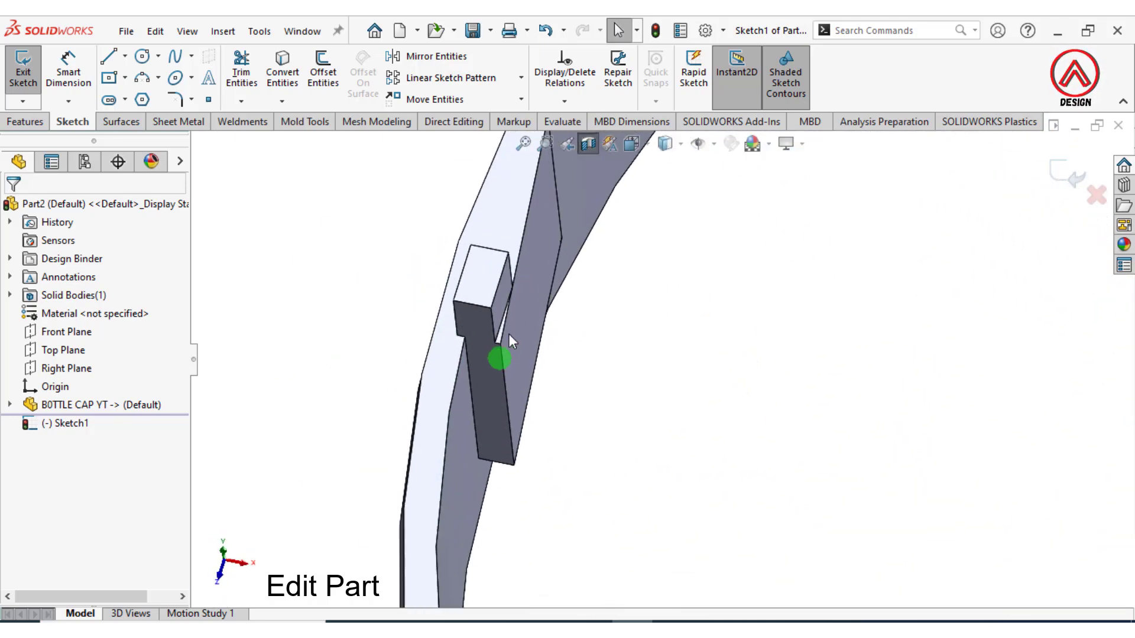
left_click(284, 65)
scroll(559, 407, "down", 3)
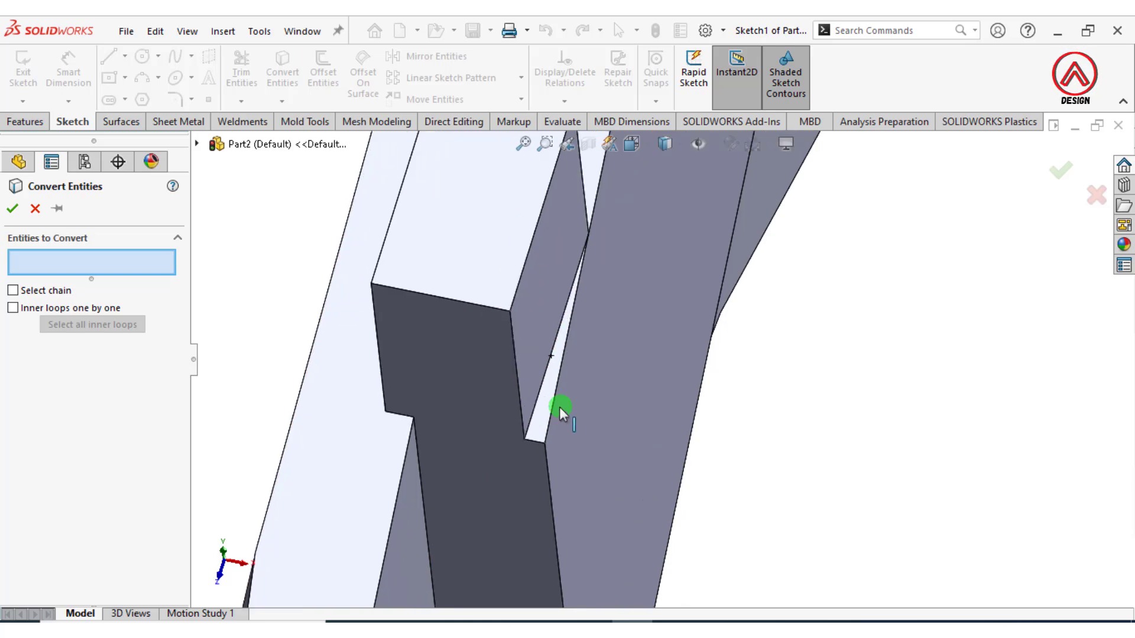
left_click(547, 402)
left_click(12, 208)
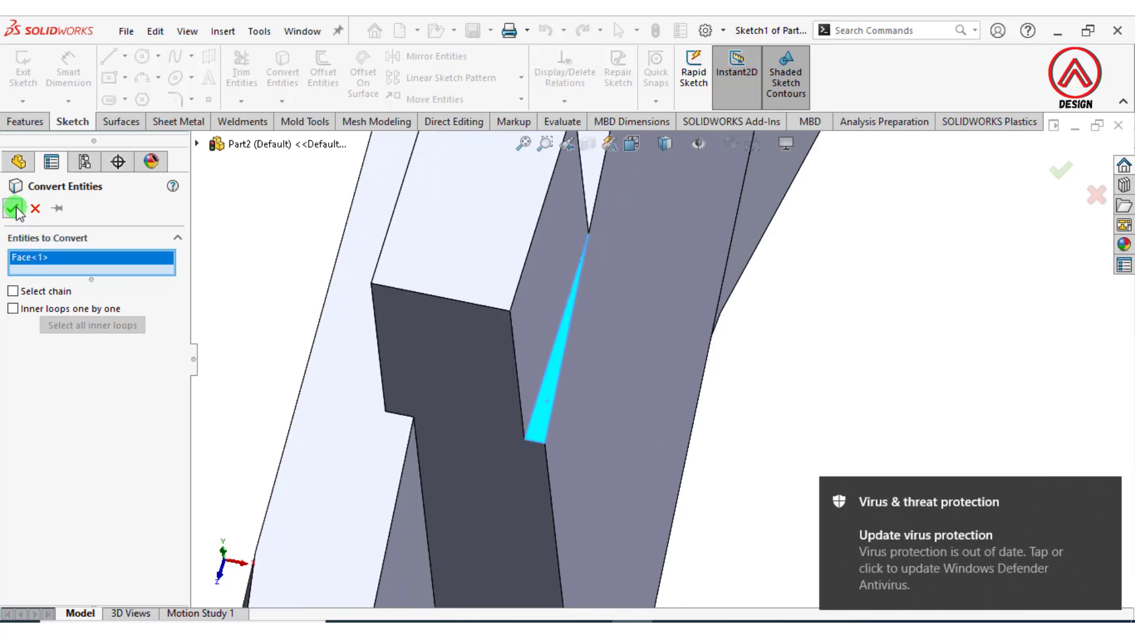
left_click(1103, 495)
Convert the edges of the small triangular face at the neighbouring inner tab into the same sketch
scroll(800, 423, "up", 6)
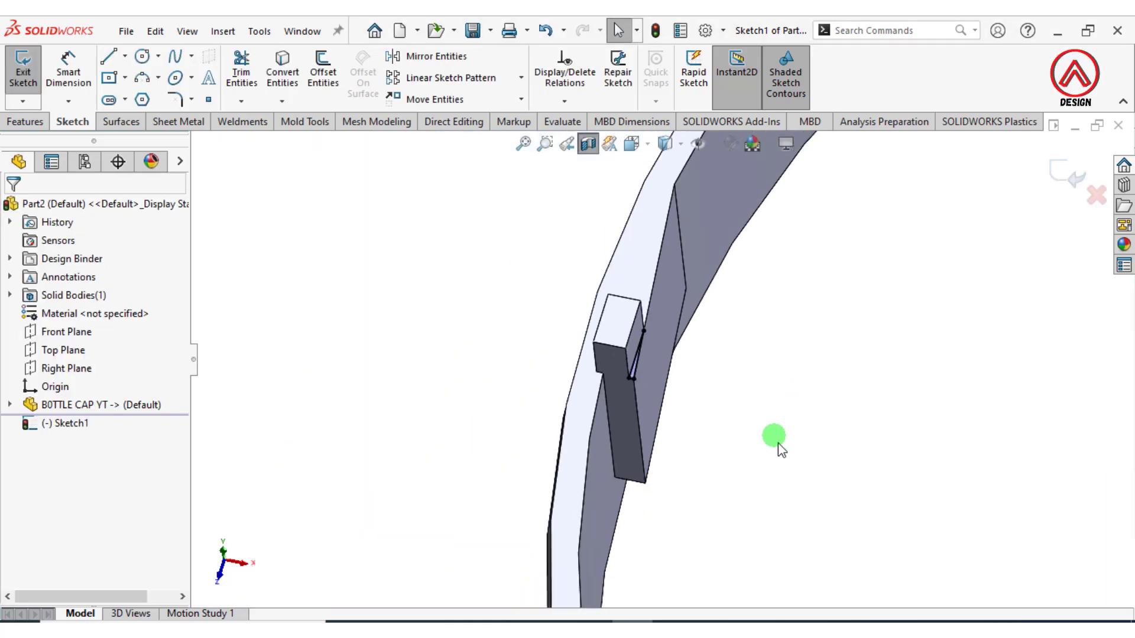
middle_click_drag(775, 444, 519, 360)
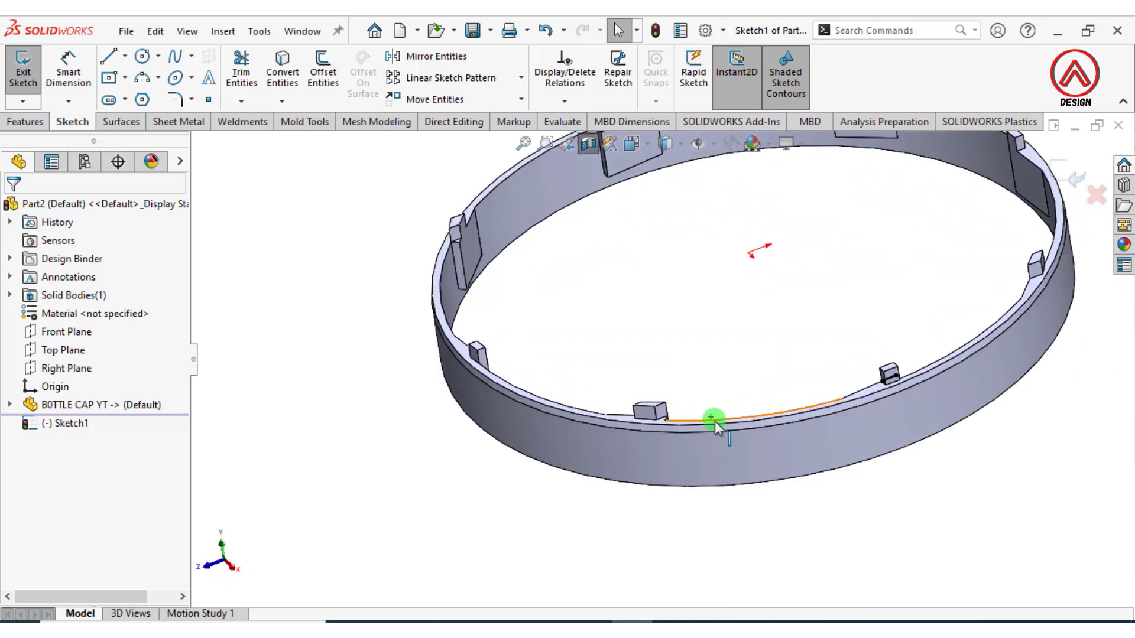
middle_click_drag(715, 421, 867, 375)
scroll(823, 316, "up", 3)
scroll(857, 299, "down", 8)
scroll(867, 375, "up", 7)
scroll(672, 207, "down", 3)
scroll(562, 209, "up", 2)
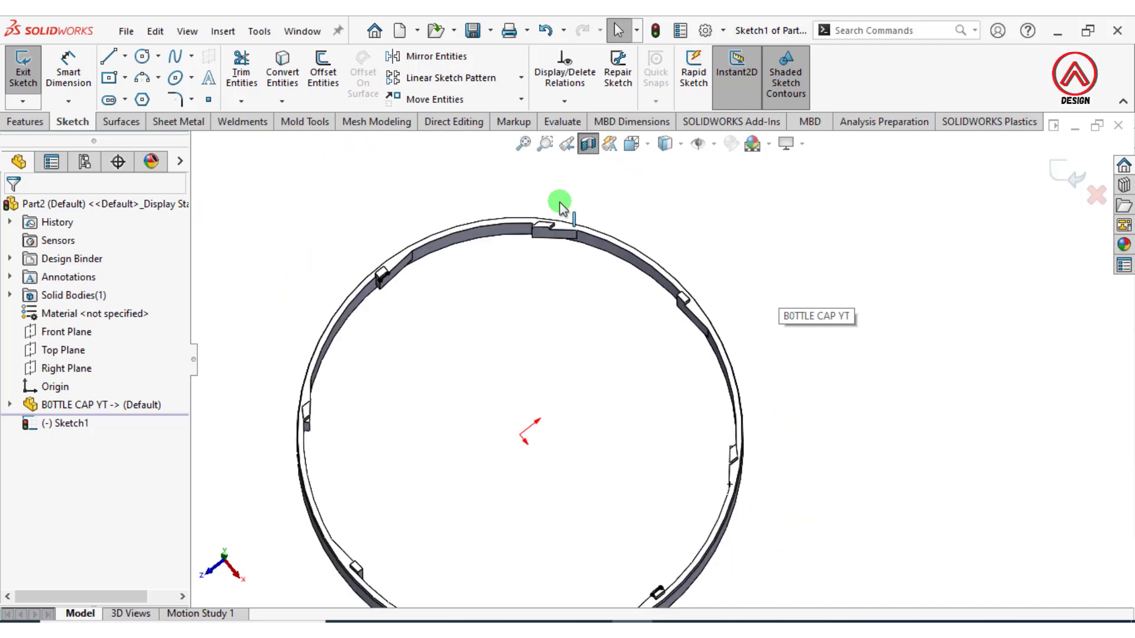
scroll(588, 317, "down", 3)
scroll(449, 367, "up", 2)
middle_click_drag(449, 367, 481, 380)
scroll(451, 535, "down", 3)
scroll(471, 435, "down", 5)
middle_click_drag(471, 436, 524, 400)
left_click(543, 390)
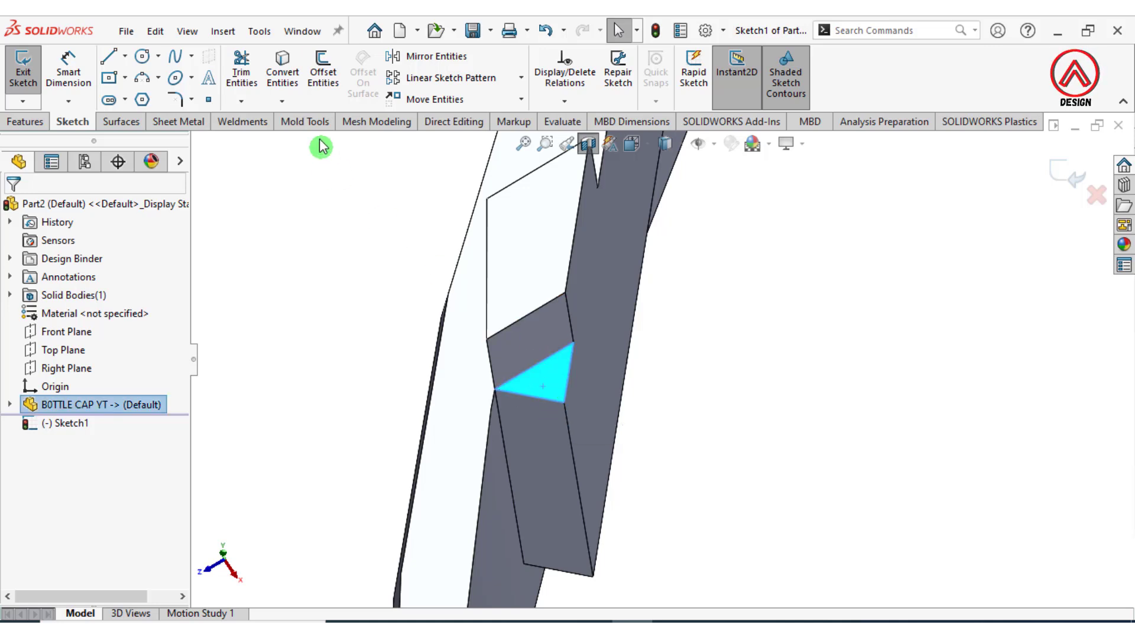
left_click(291, 85)
Convert the edges of the triangular face at a further, still unconverted inner tab into the sketch
scroll(693, 408, "up", 8)
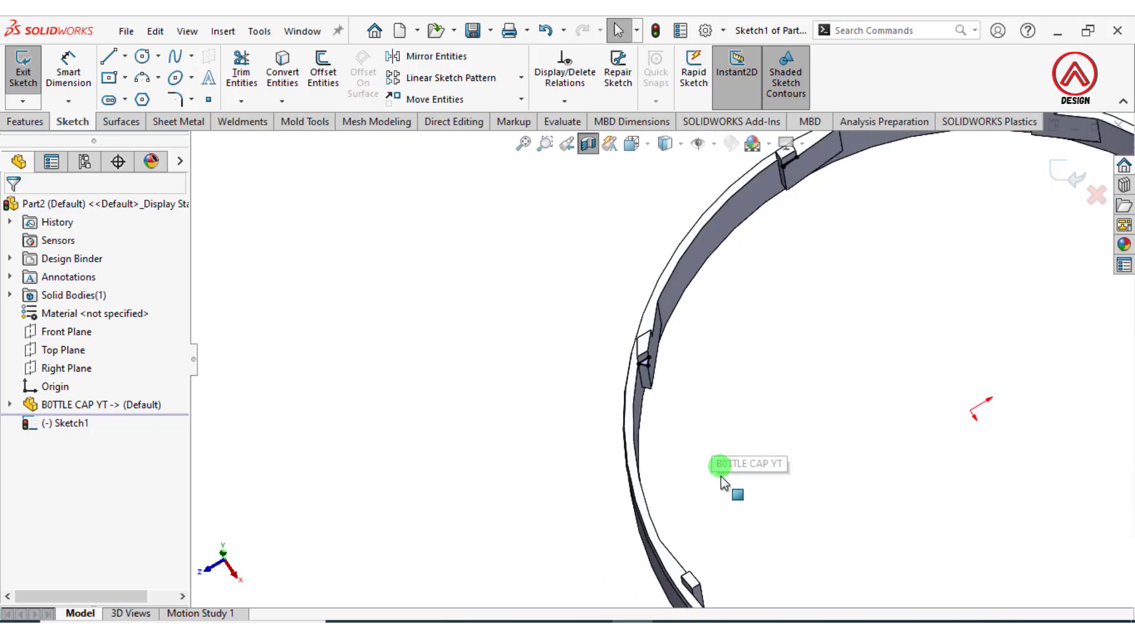
scroll(822, 535, "down", 3)
scroll(821, 535, "up", 5)
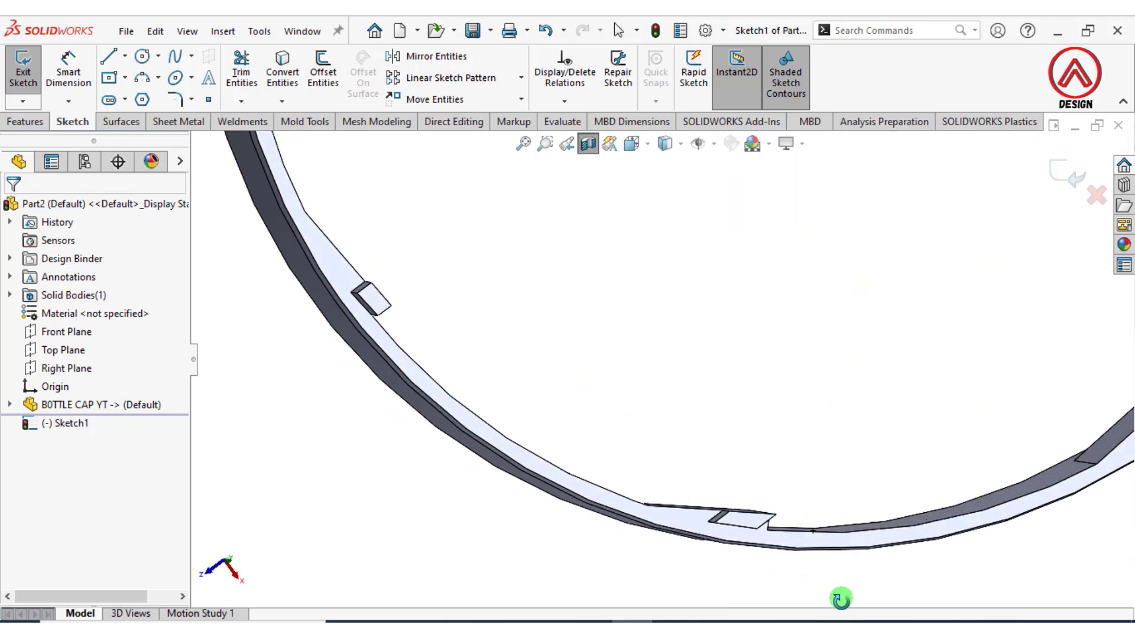
scroll(915, 260, "down", 8)
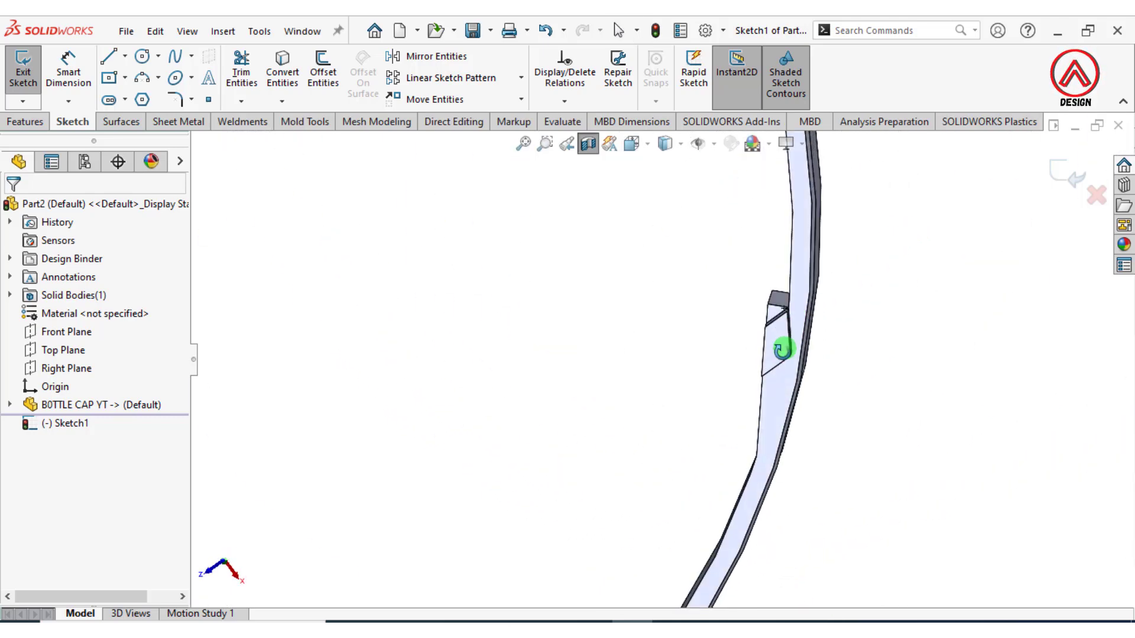
left_click(731, 313)
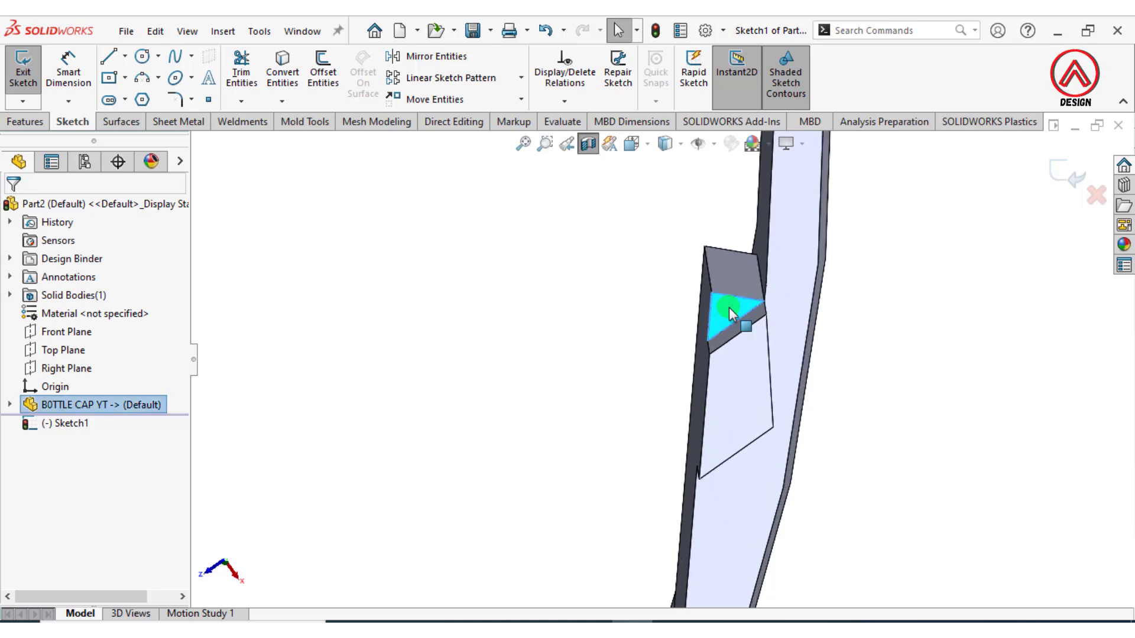
left_click(287, 79)
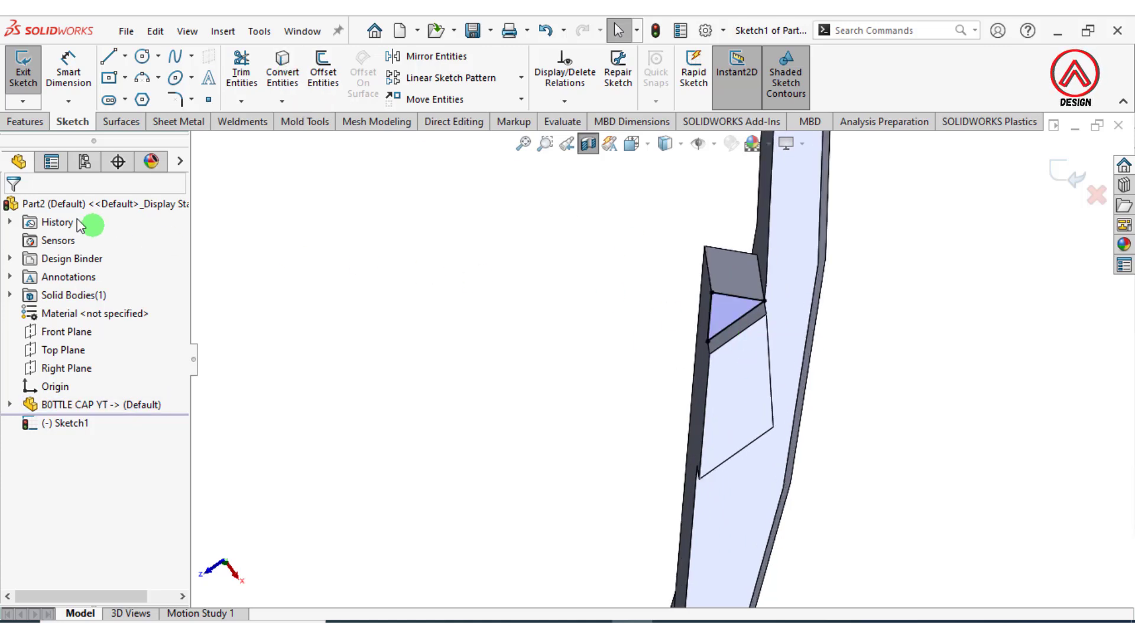
Turn off the section view and show the converted tab outline inside the complete cap
left_click(38, 121)
middle_click_drag(453, 280, 473, 288)
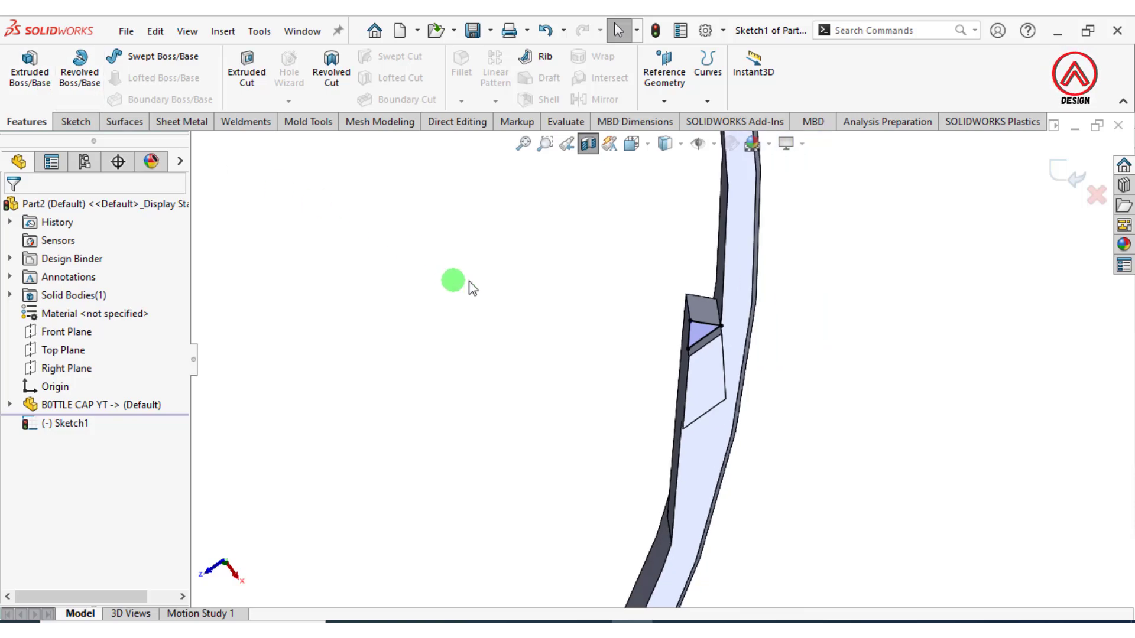
left_click(592, 146)
scroll(687, 381, "up", 5)
middle_click_drag(687, 381, 419, 196)
scroll(551, 348, "down", 5)
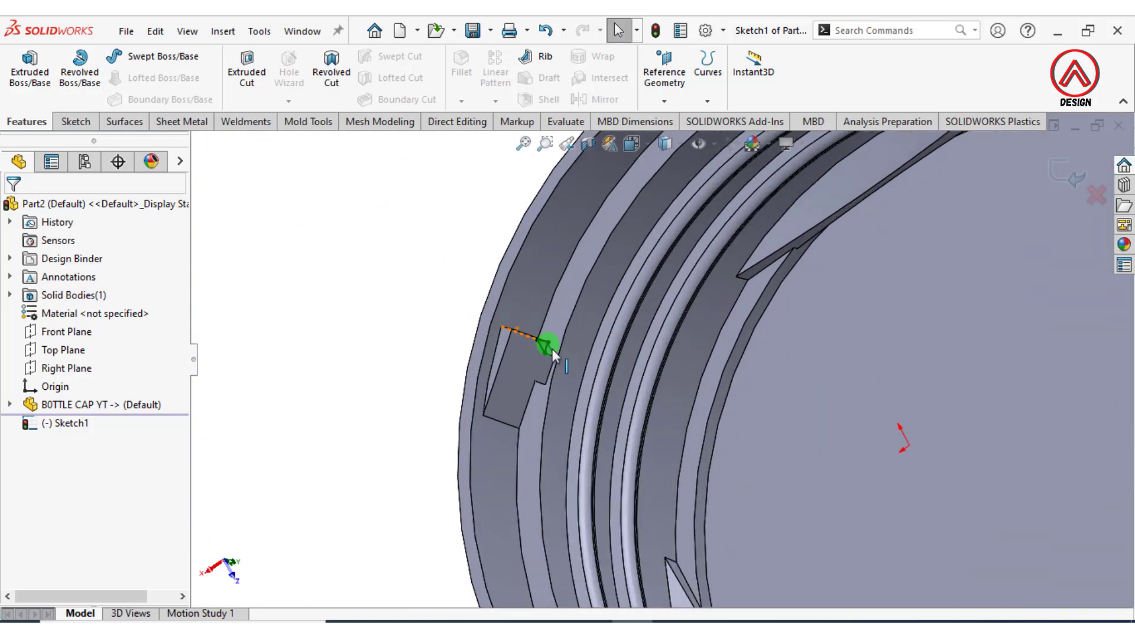
Extrude the converted tab outlines up to the adjoining inner ring surface, merged with the cap body
middle_click_drag(552, 350, 539, 367)
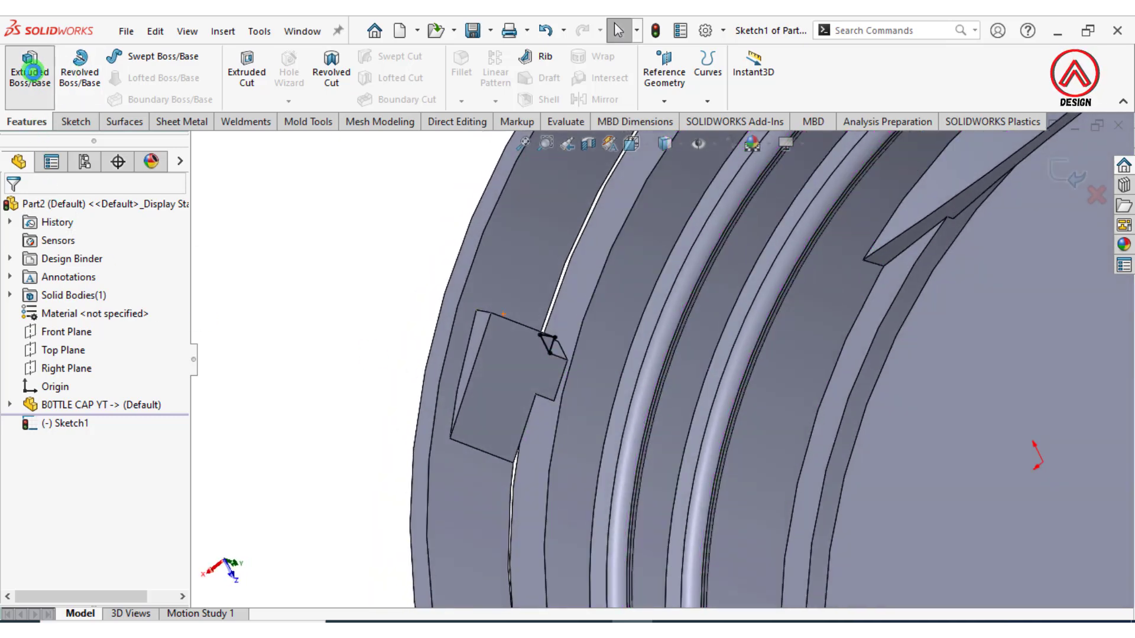
left_click(31, 69)
left_click(71, 308)
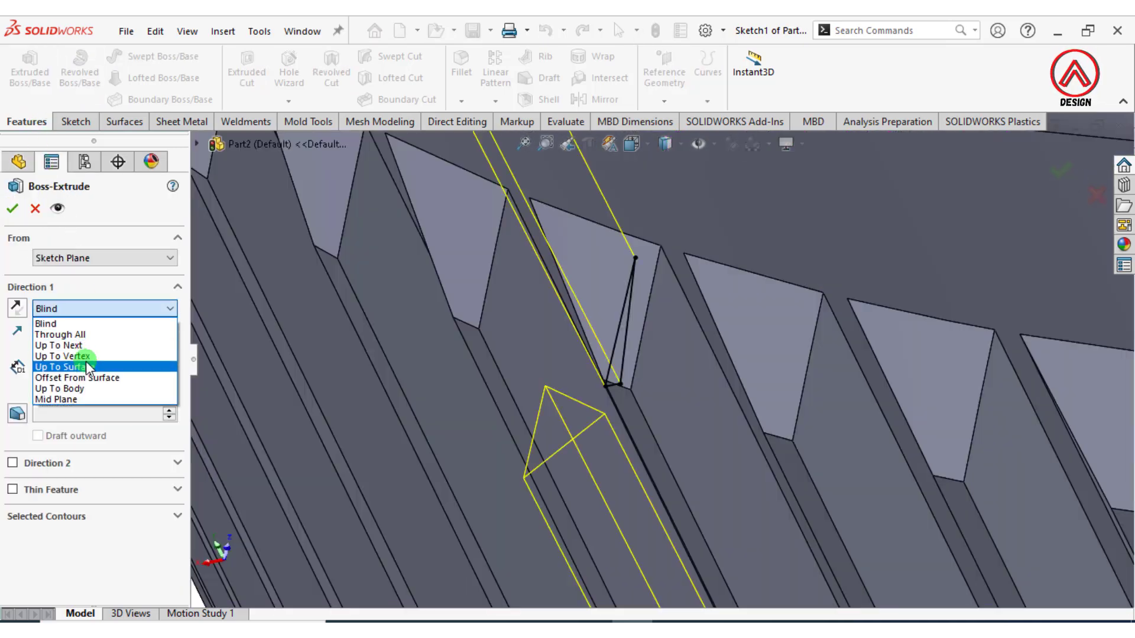
left_click(89, 363)
scroll(613, 346, "up", 5)
scroll(616, 336, "up", 2)
middle_click_drag(616, 331, 466, 120)
scroll(597, 434, "up", 3)
scroll(597, 455, "down", 4)
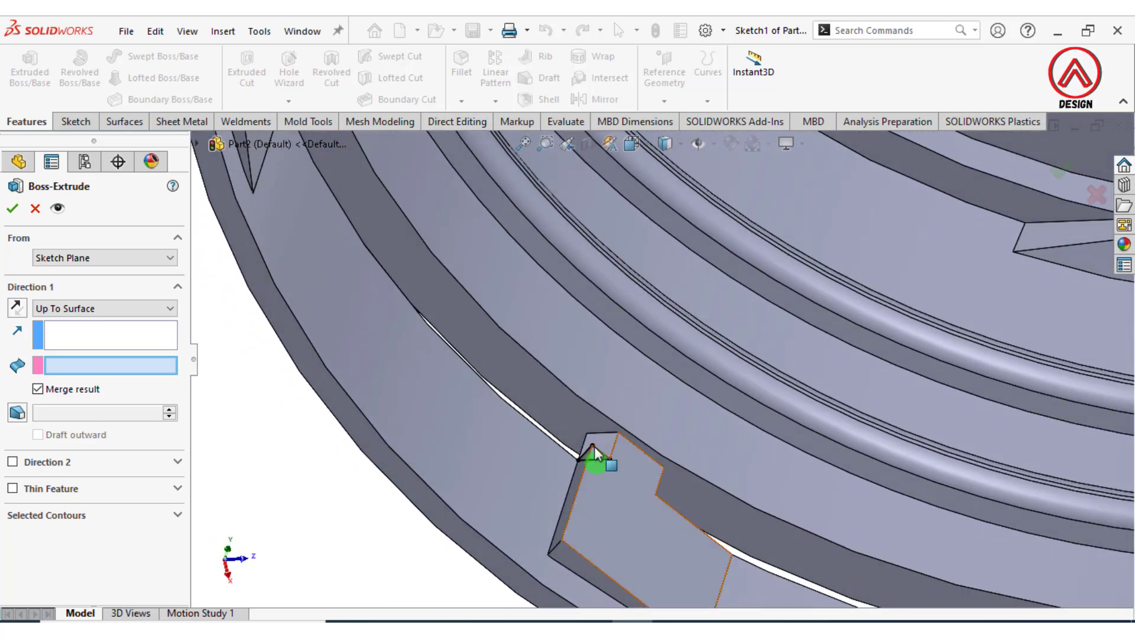
left_click(574, 420)
left_click(13, 210)
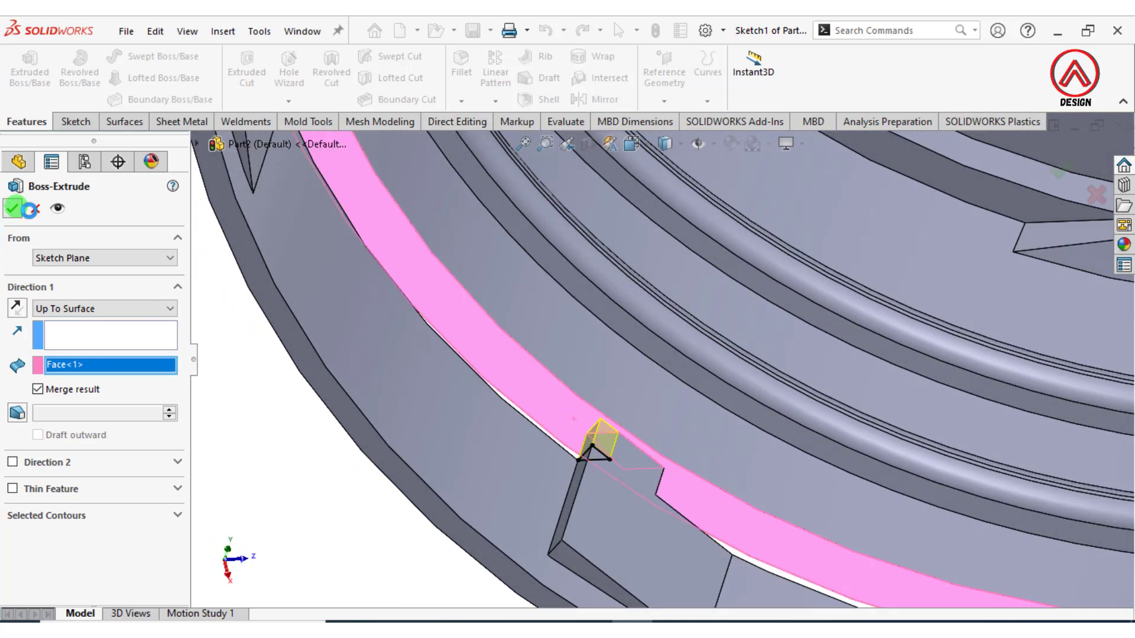
Inspect the complete cap from the outside, including its tamper ring and tabs
scroll(645, 421, "up", 3)
middle_click_drag(646, 419, 819, 513)
scroll(822, 512, "up", 3)
middle_click_drag(835, 471, 692, 449)
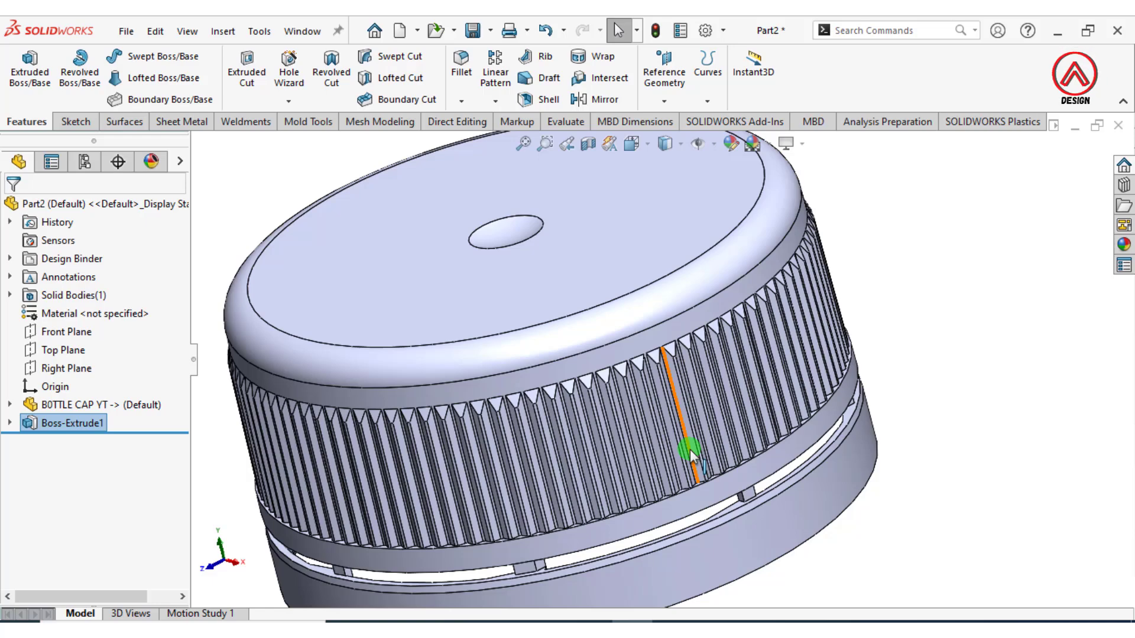
scroll(690, 450, "up", 2)
scroll(694, 420, "up", 1)
scroll(636, 373, "up", 3)
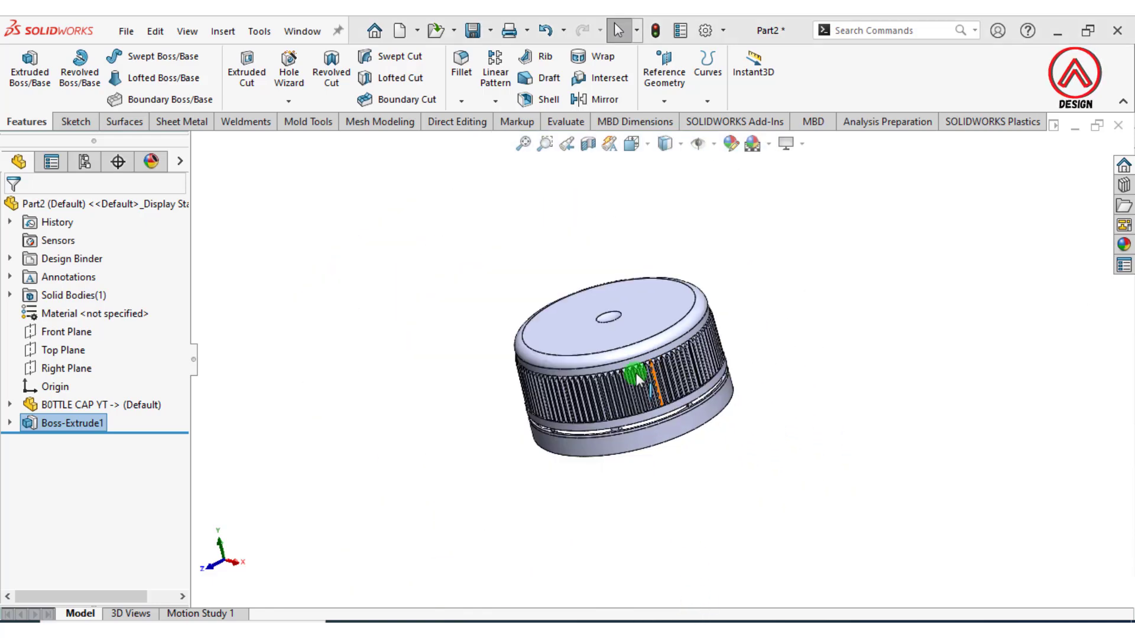
middle_click_drag(636, 373, 664, 337)
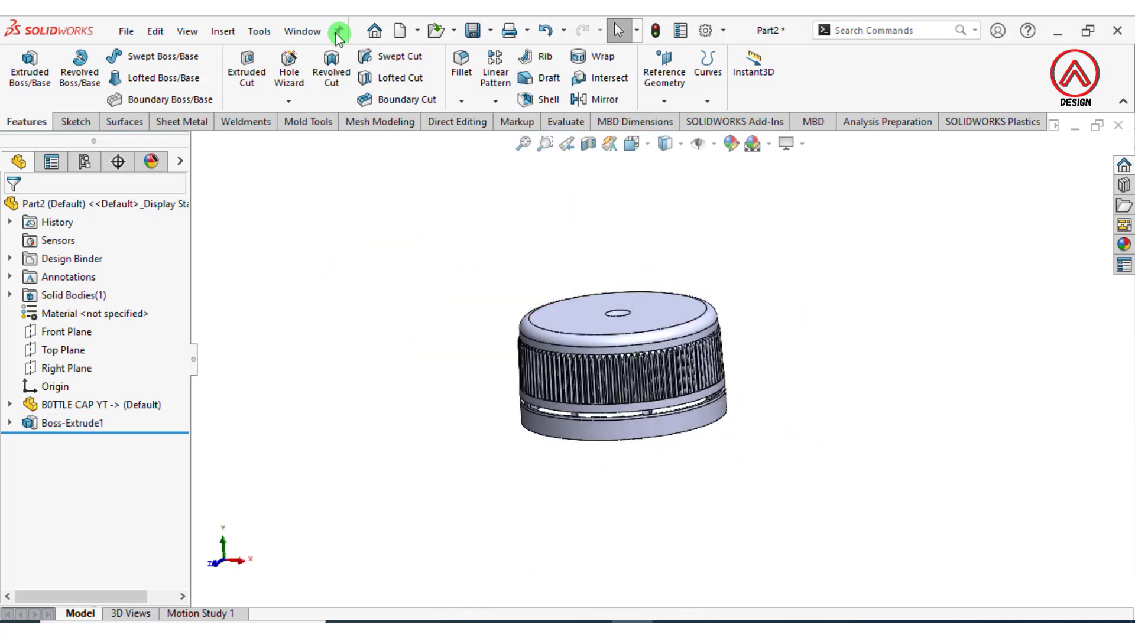
Scale the cap uniformly about the origin by a factor of 1.02 for plastic shrinkage
left_click(214, 33)
mouse_move(253, 111)
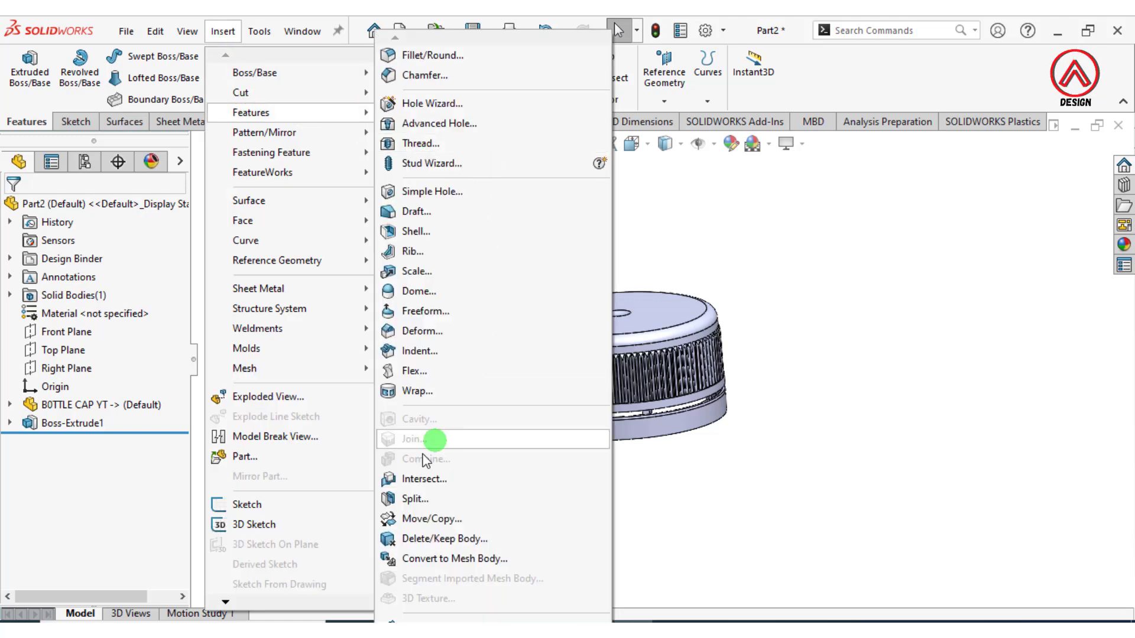
left_click(417, 274)
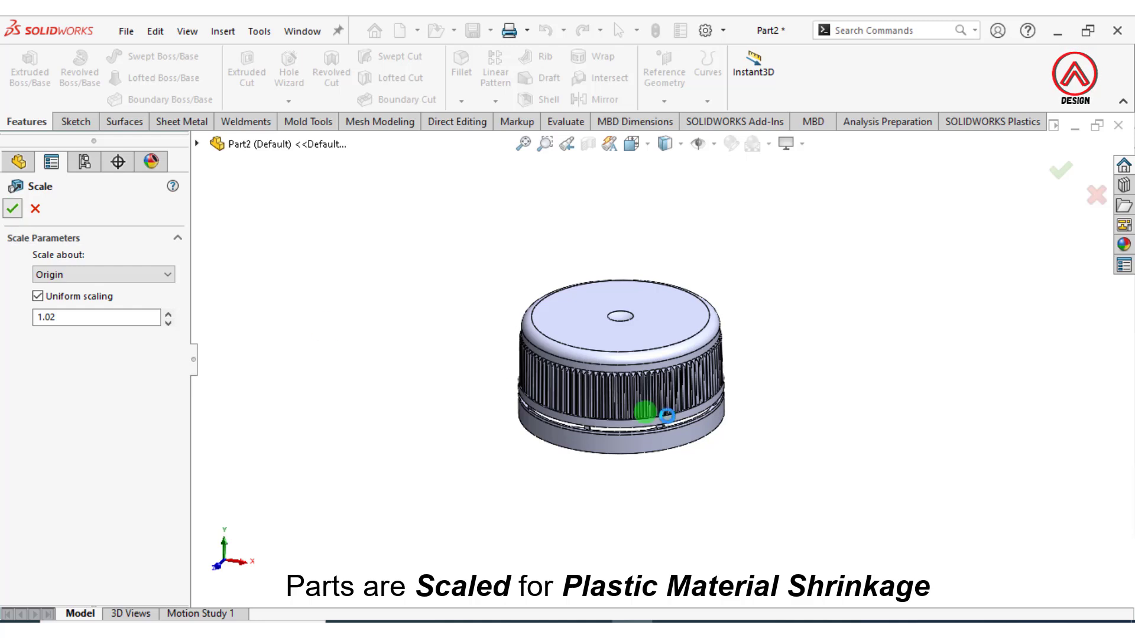
key("Return")
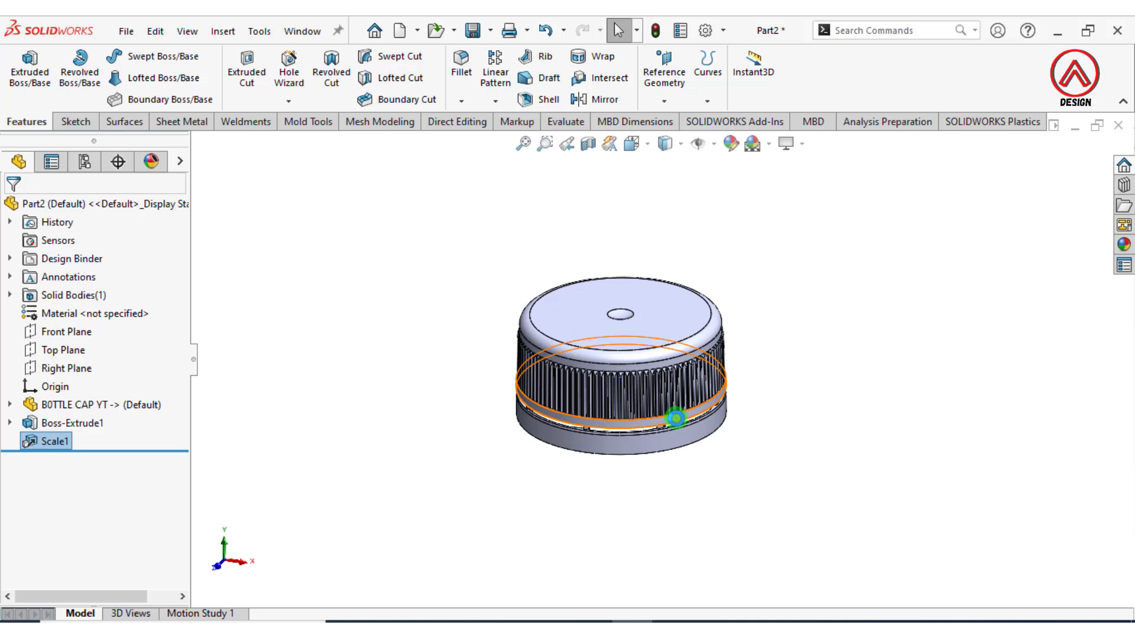
Rotate the cap body 90° about the Y axis, with the rotation origin at 0 mm in X, Y and Z
left_click(225, 30)
mouse_move(251, 111)
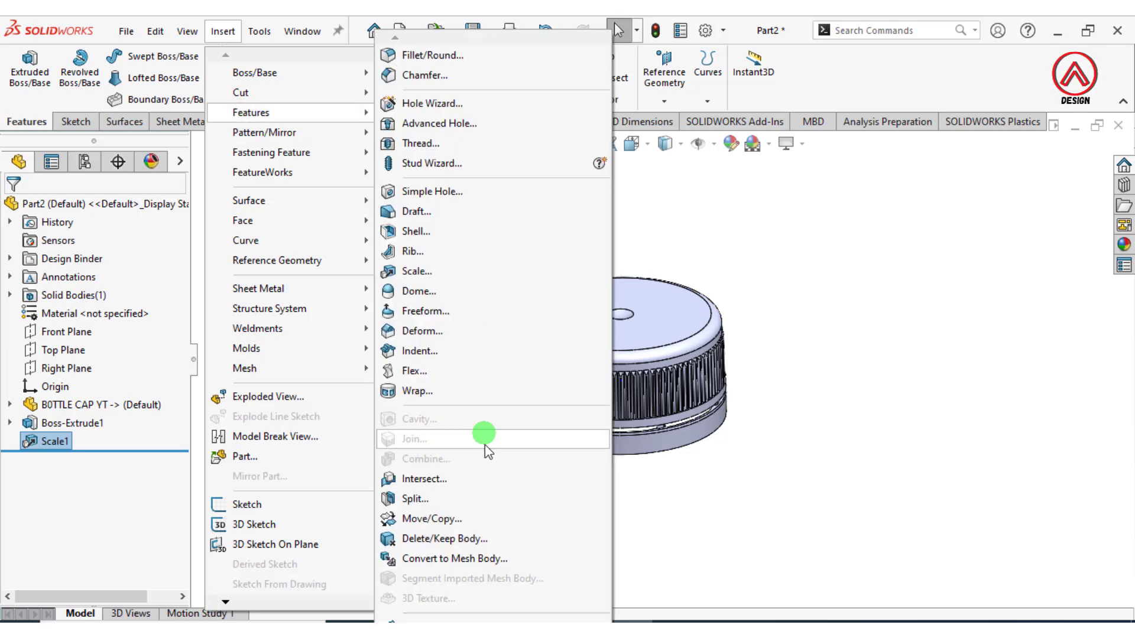
left_click(481, 514)
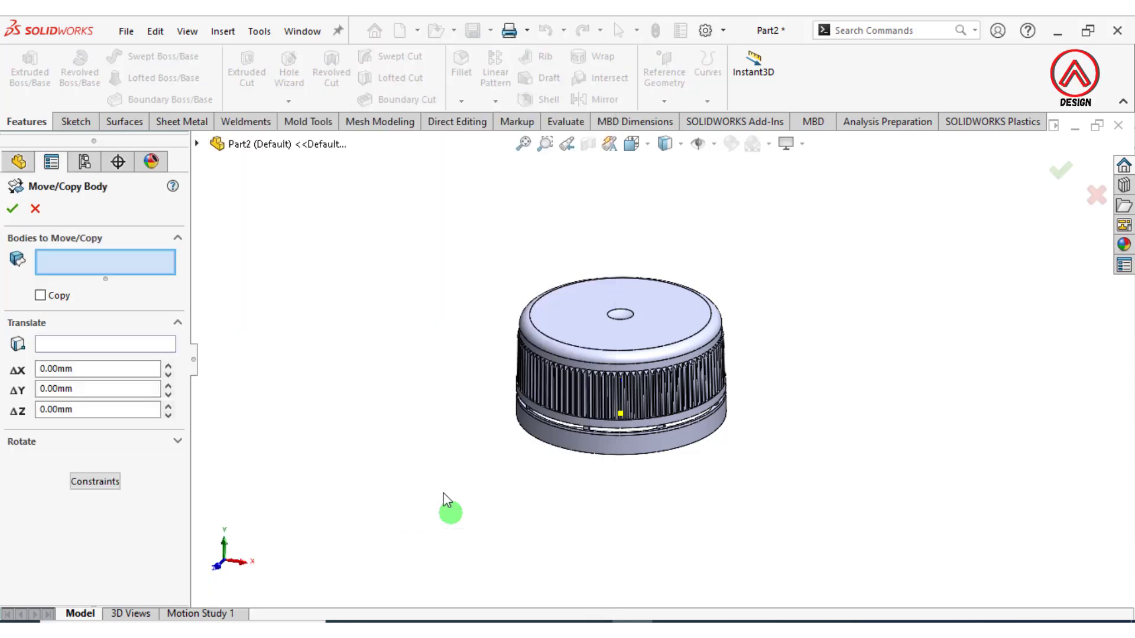
left_click(618, 361)
left_click(65, 443)
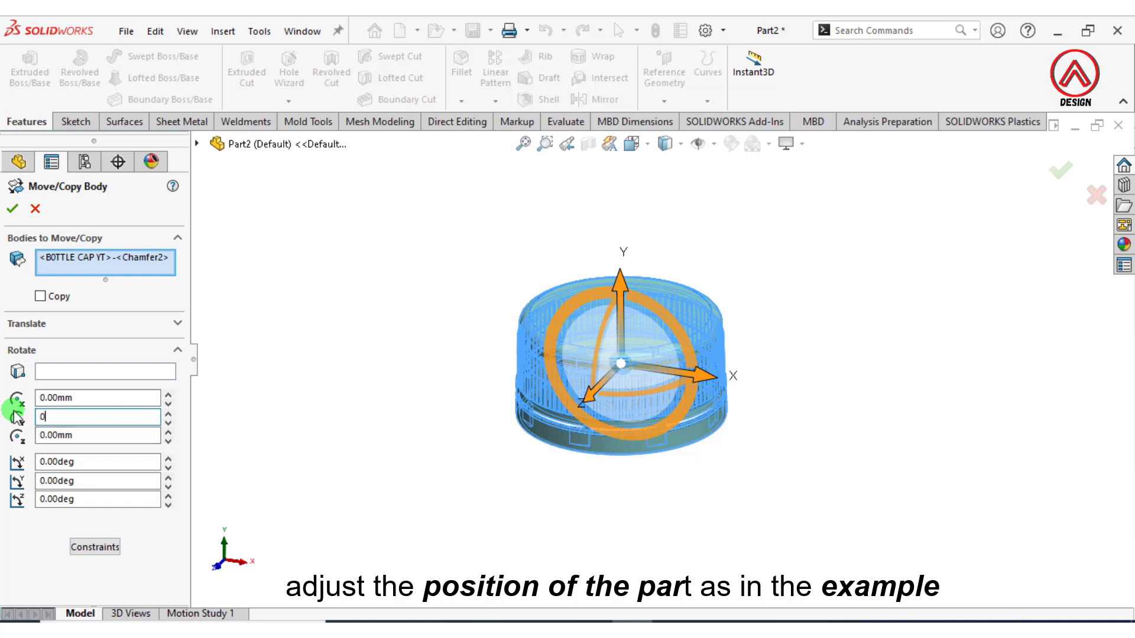
type("0")
left_click(119, 481)
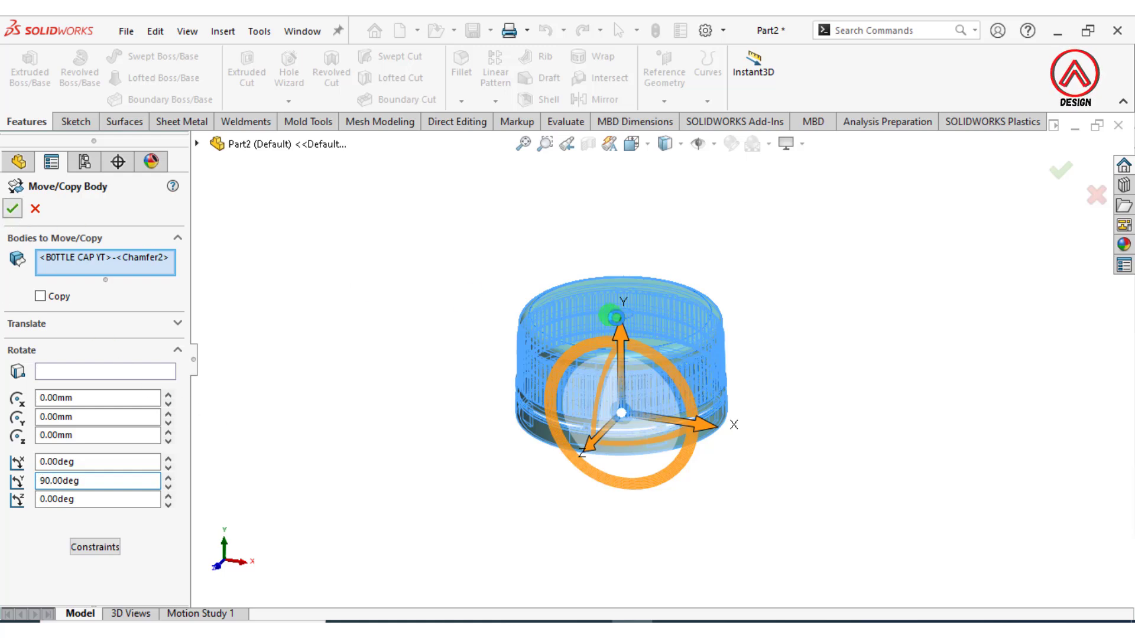
Show the Top Plane and compare its position with the cap in the front view
left_click(634, 144)
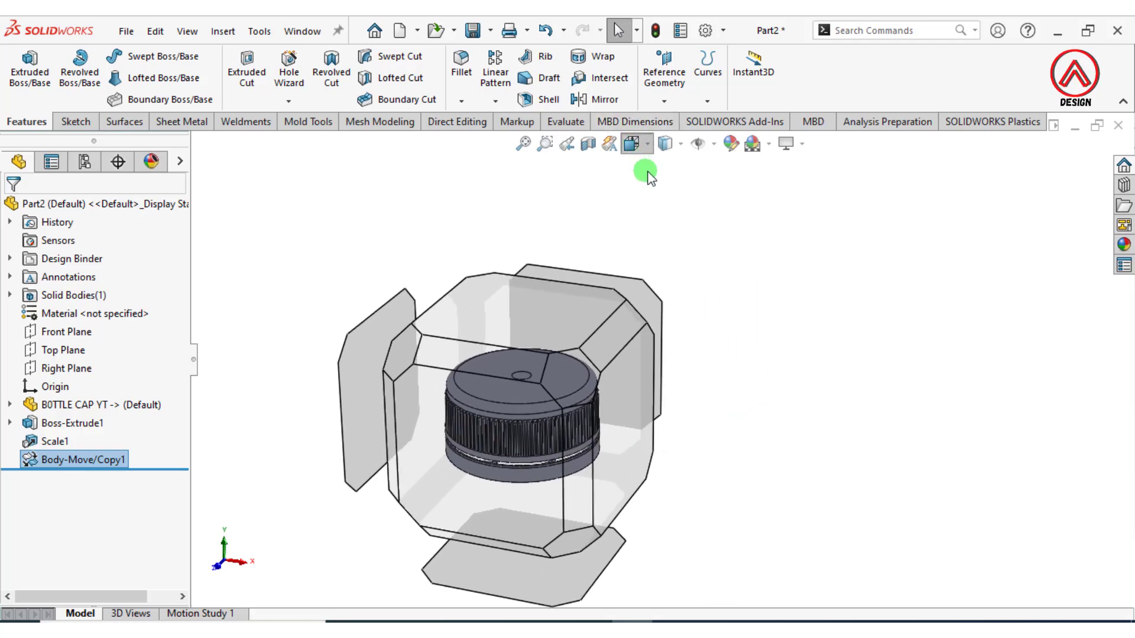
left_click(663, 187)
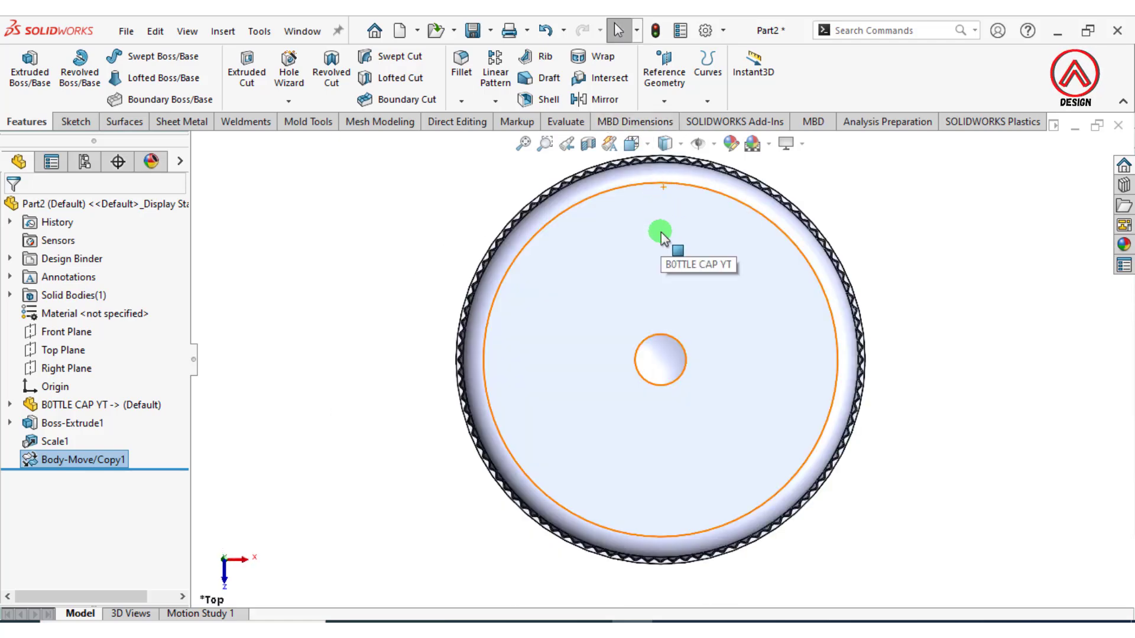
left_click(62, 350)
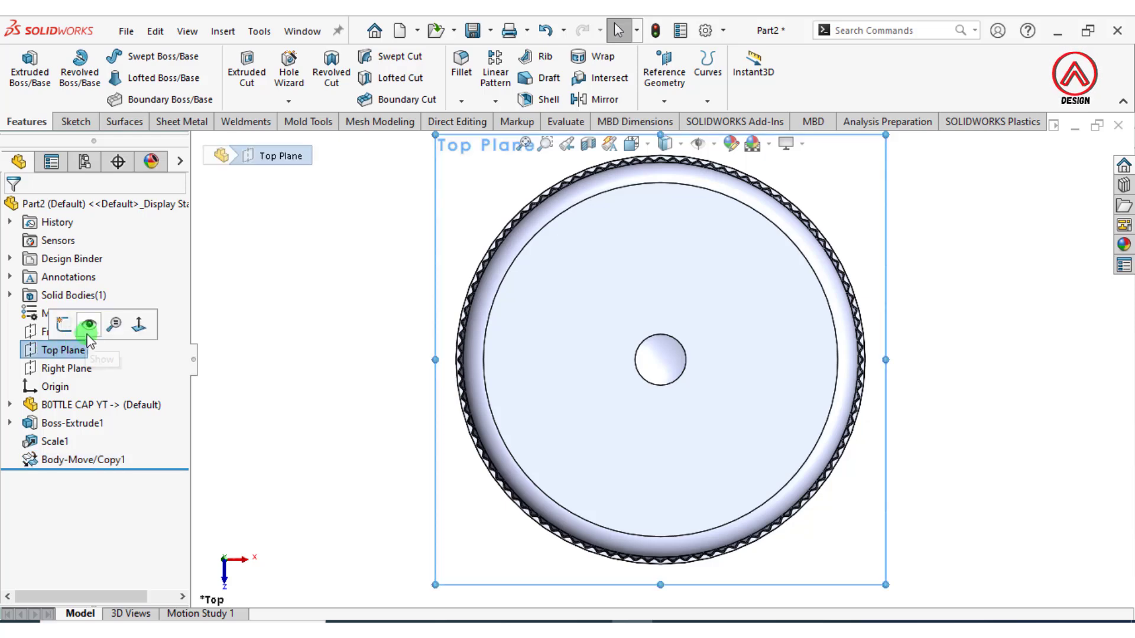
left_click(90, 326)
middle_click_drag(765, 329, 638, 230)
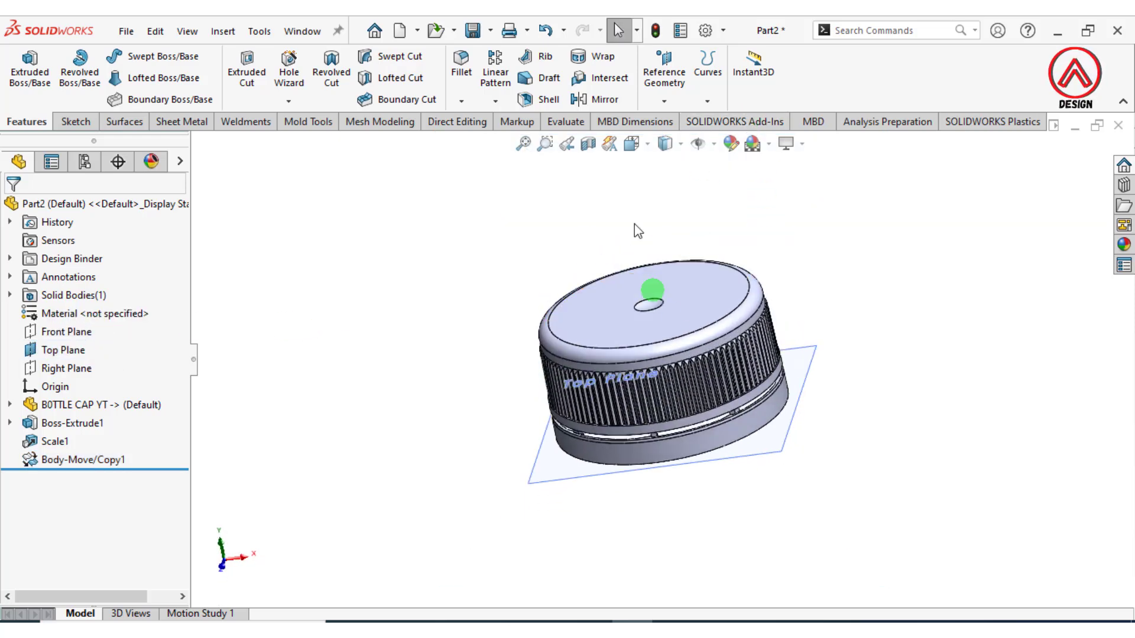
left_click(635, 149)
left_click(503, 517)
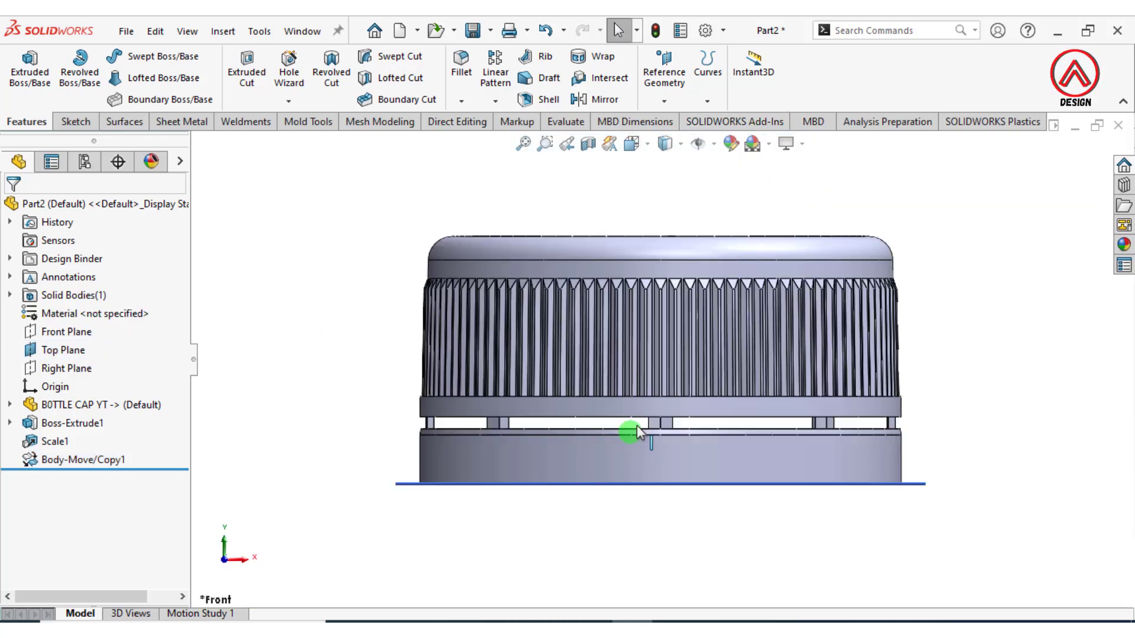
scroll(688, 406, "up", 2)
Move the cap body with a coincident mate between the narrow ledge face below the grip ribs and the Top Plane
left_click(224, 32)
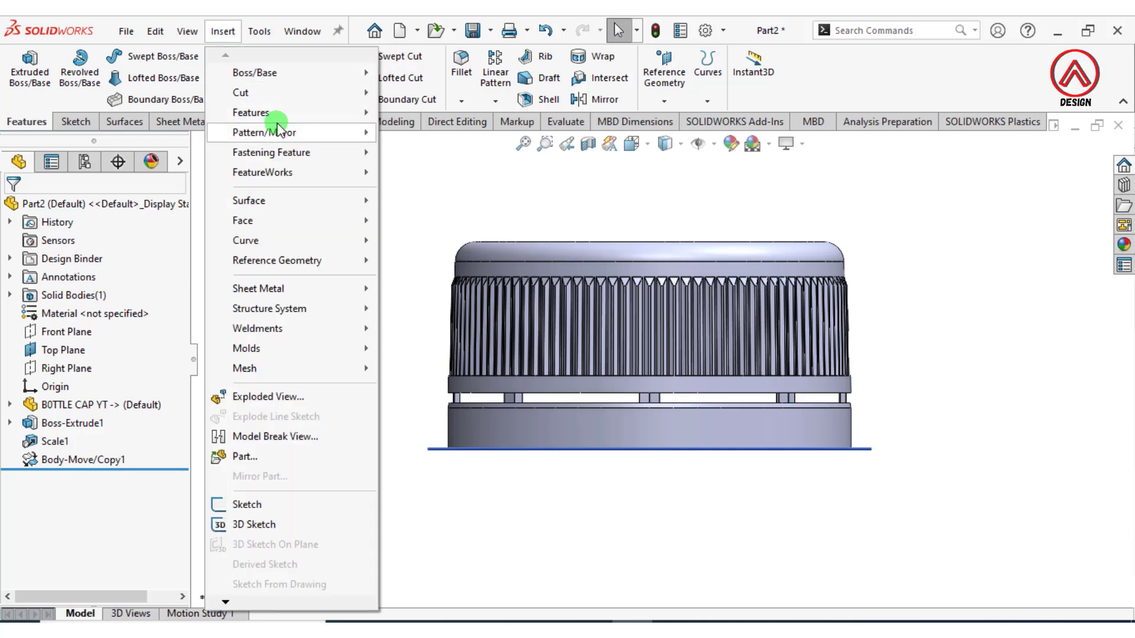
mouse_move(266, 112)
left_click(438, 520)
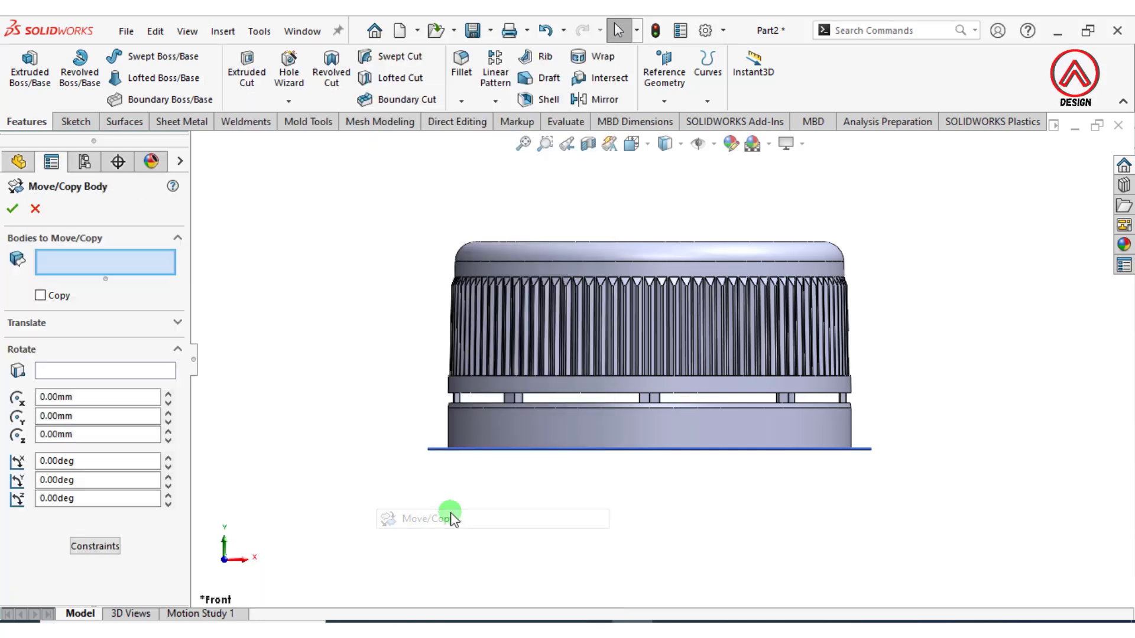
left_click(520, 267)
left_click(83, 547)
left_click(65, 372)
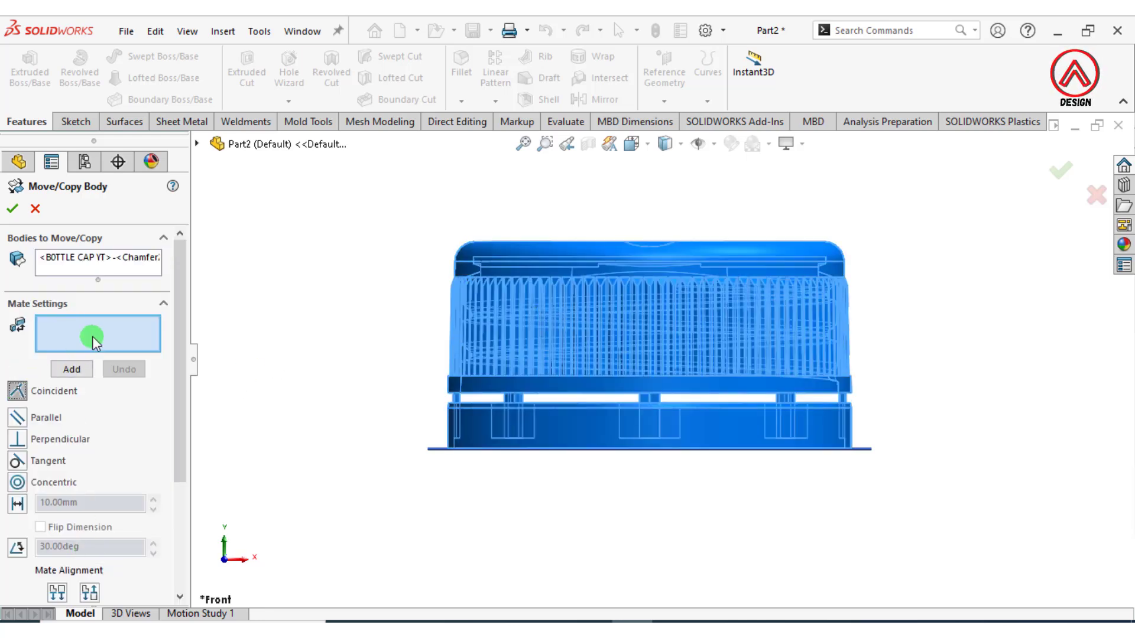
scroll(472, 409, "down", 5)
middle_click_drag(505, 362, 498, 402)
scroll(474, 306, "down", 6)
left_click(563, 277)
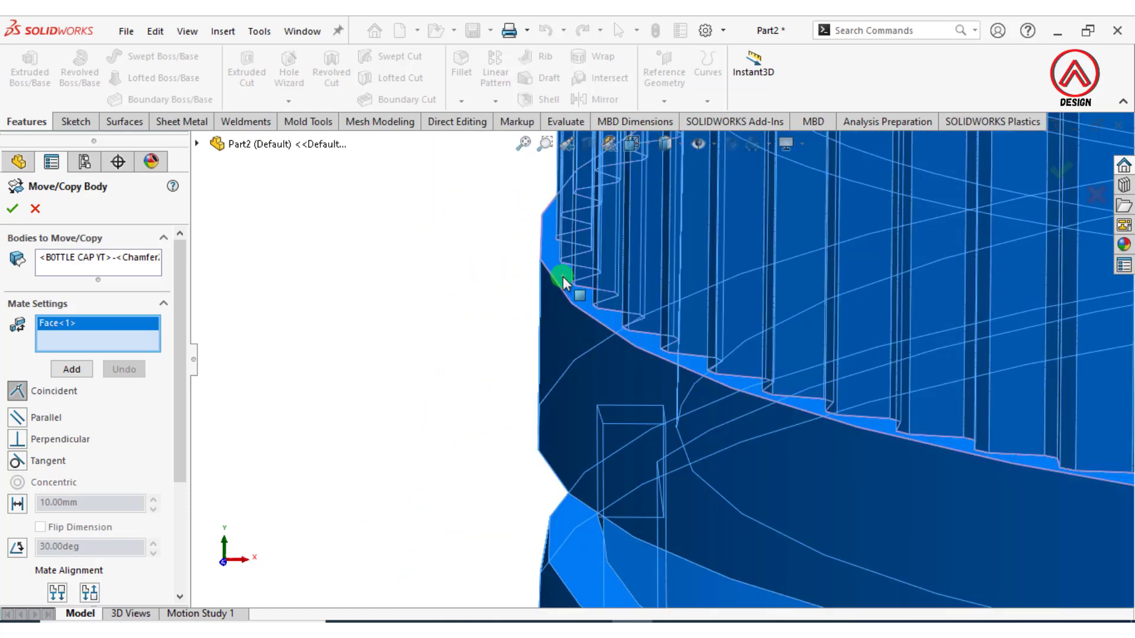
scroll(604, 339, "up", 8)
left_click(619, 497)
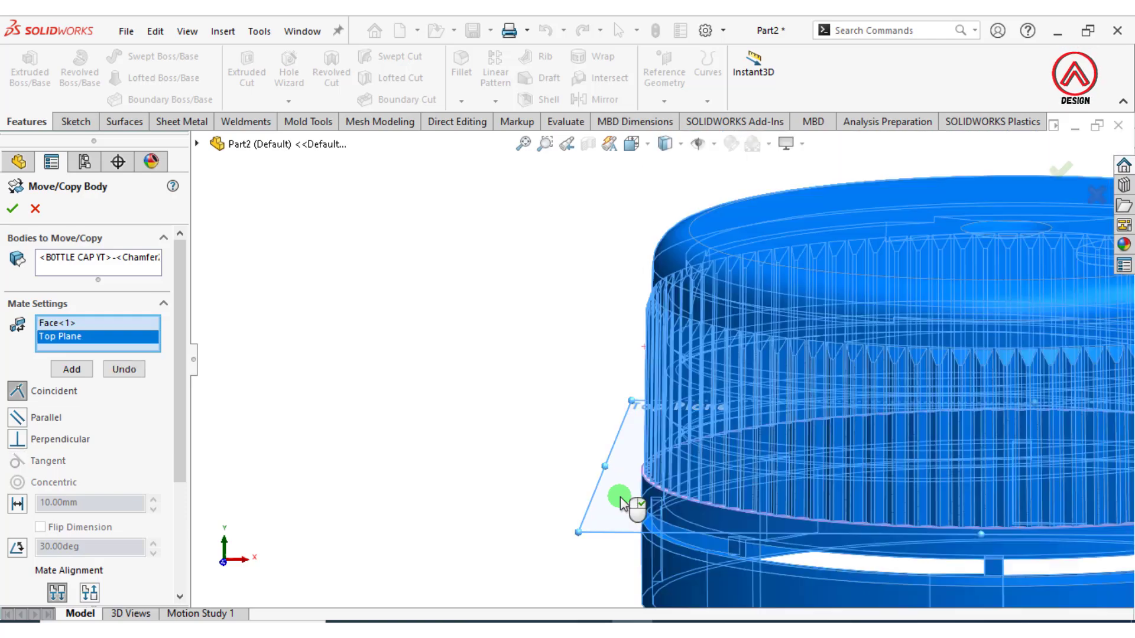
left_click(92, 342)
left_click(219, 257)
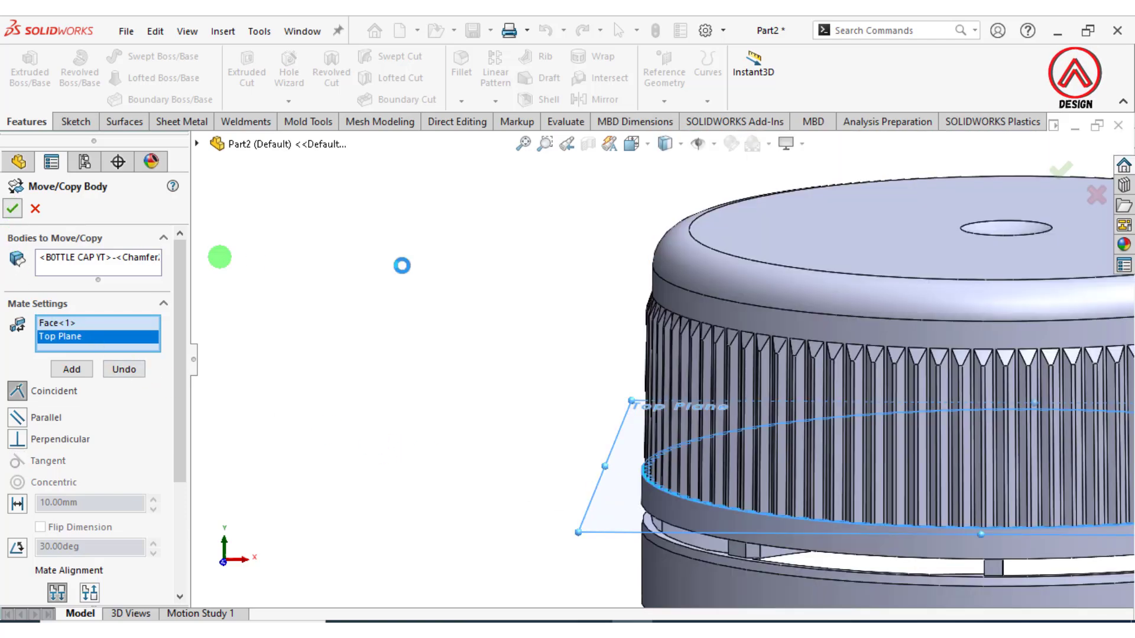
Check the ledge's alignment with the Top Plane in the front view and hide the plane
left_click(680, 144)
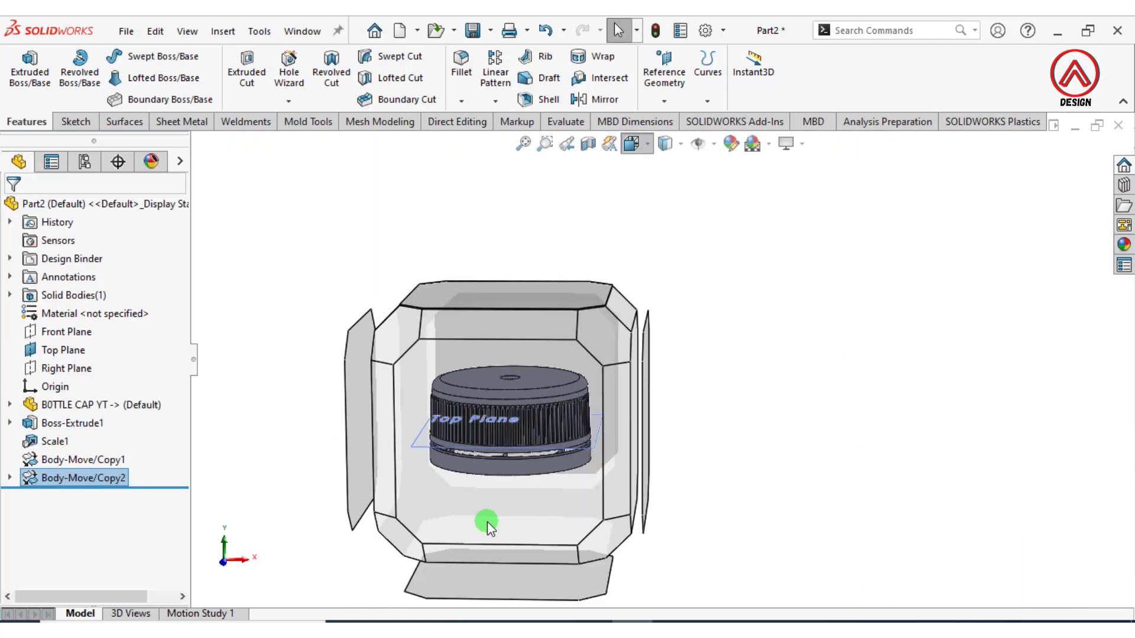
left_click(502, 399)
scroll(437, 402, "down", 3)
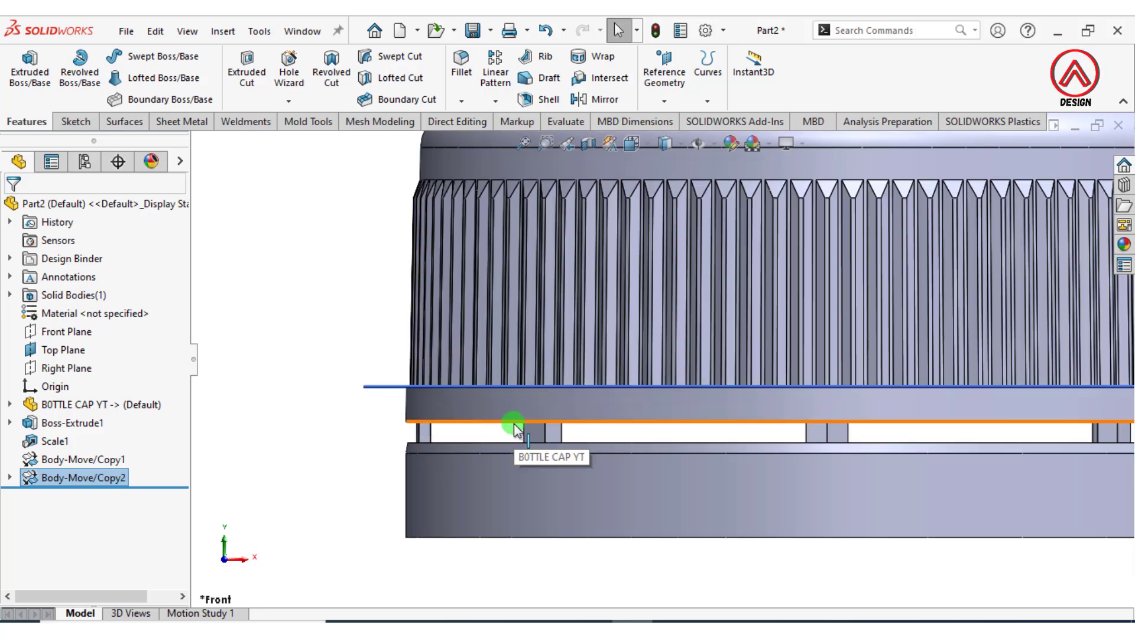
scroll(502, 414, "up", 5)
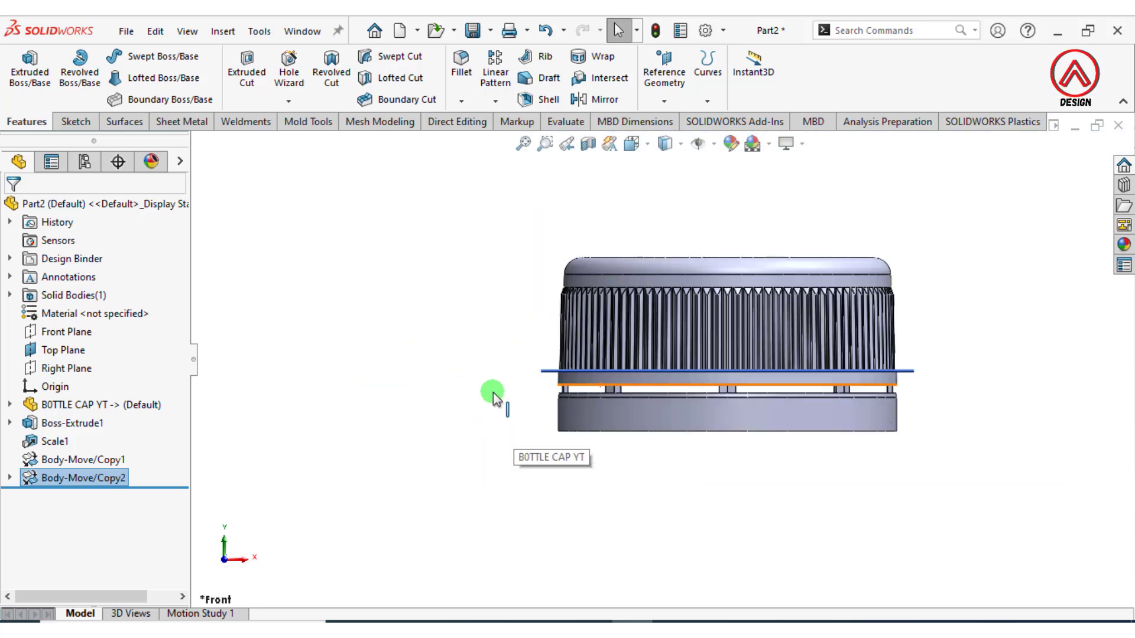
middle_click_drag(477, 379, 537, 405)
left_click(537, 405)
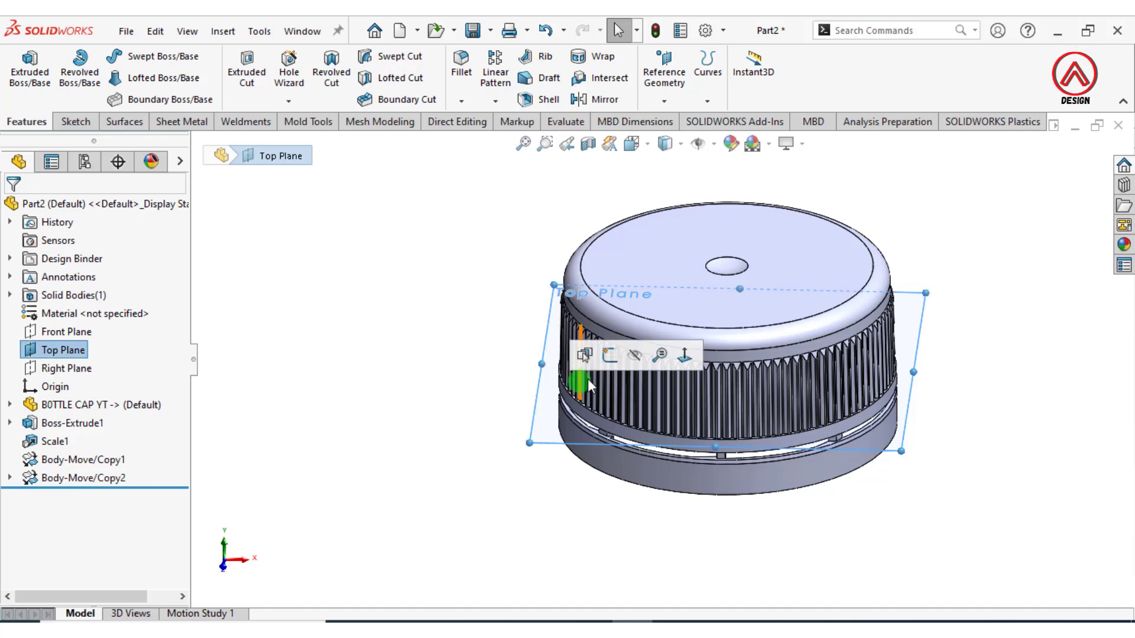
left_click(636, 357)
Move the cap body 30 mm along Z, leaving X and Y at 0 mm and without making a copy
left_click(632, 145)
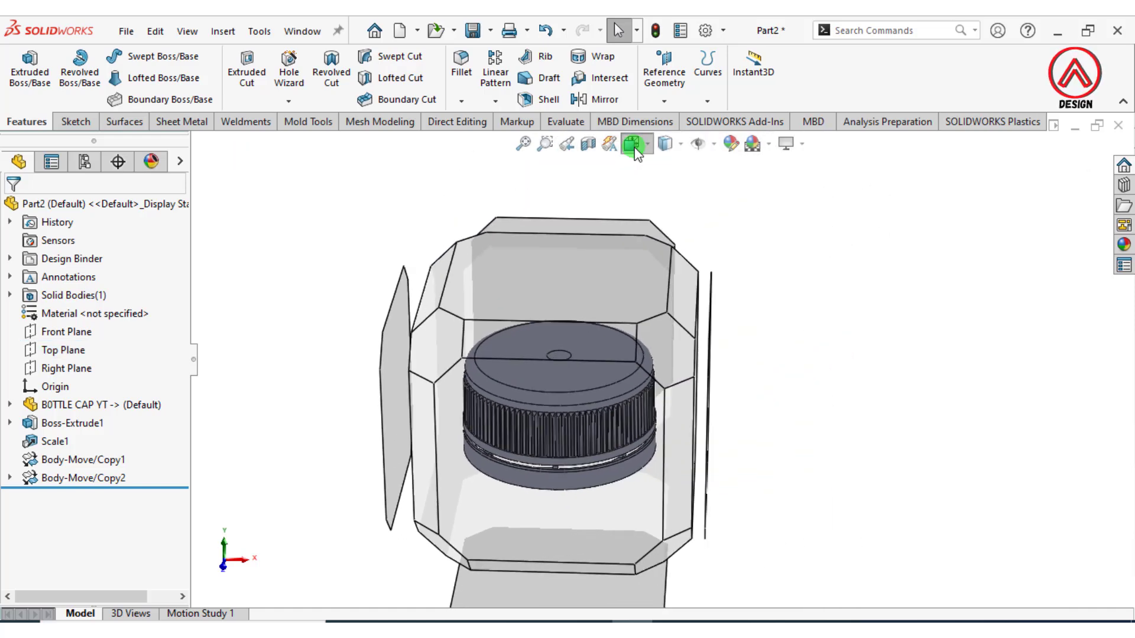
left_click(656, 182)
left_click(263, 29)
left_click(222, 31)
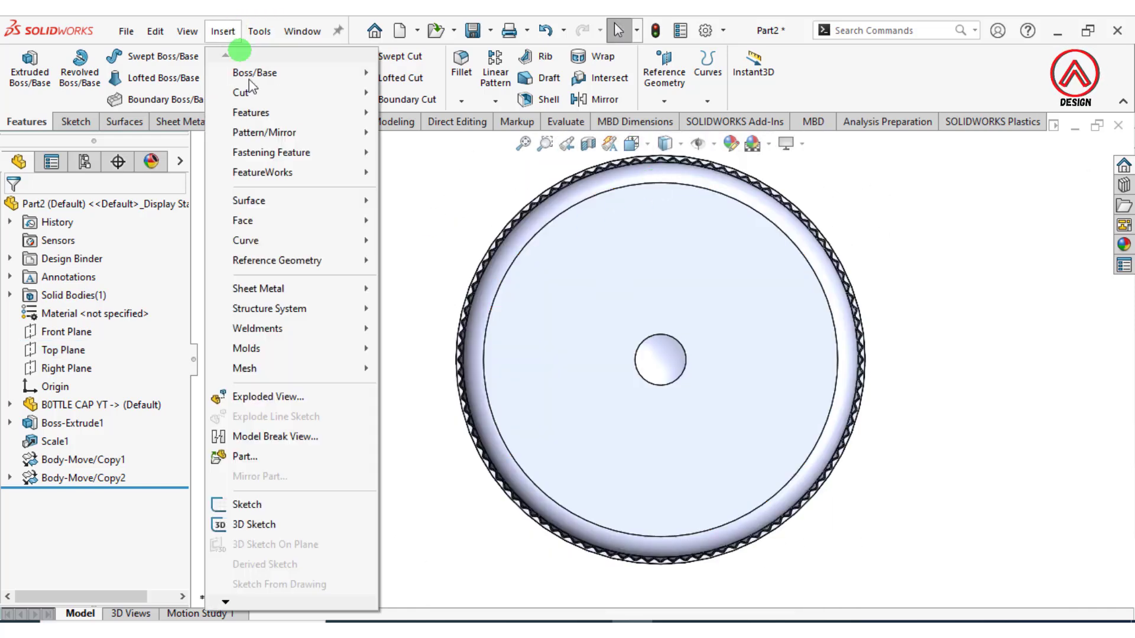
mouse_move(259, 107)
left_click(387, 516)
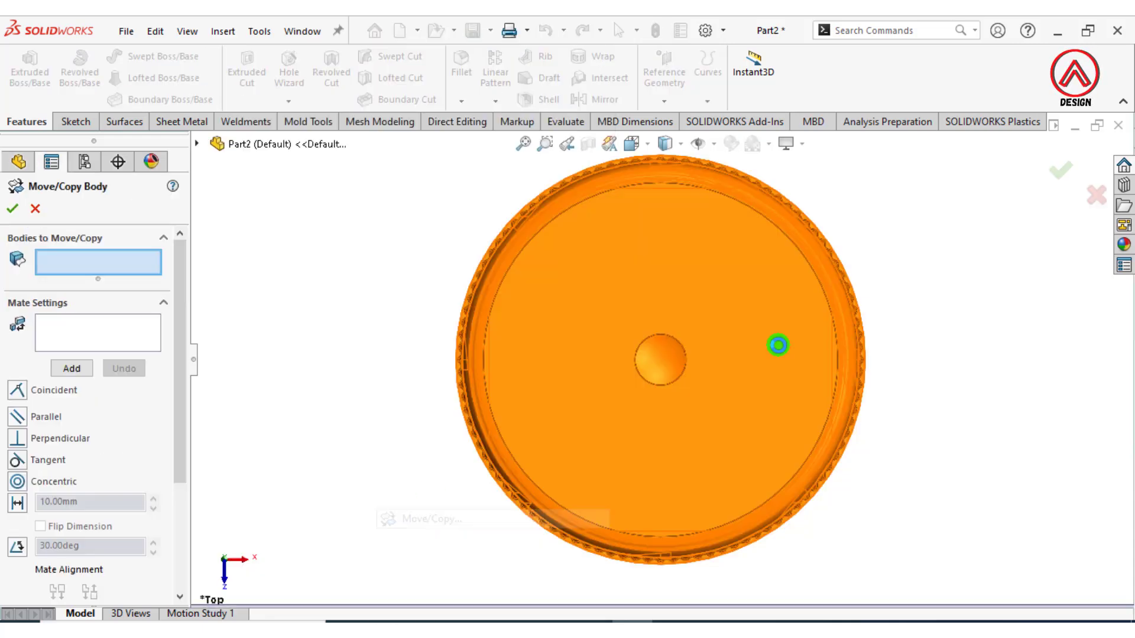
scroll(729, 362, "up", 5)
left_click_drag(178, 471, 174, 578)
left_click(104, 587)
left_click(101, 253)
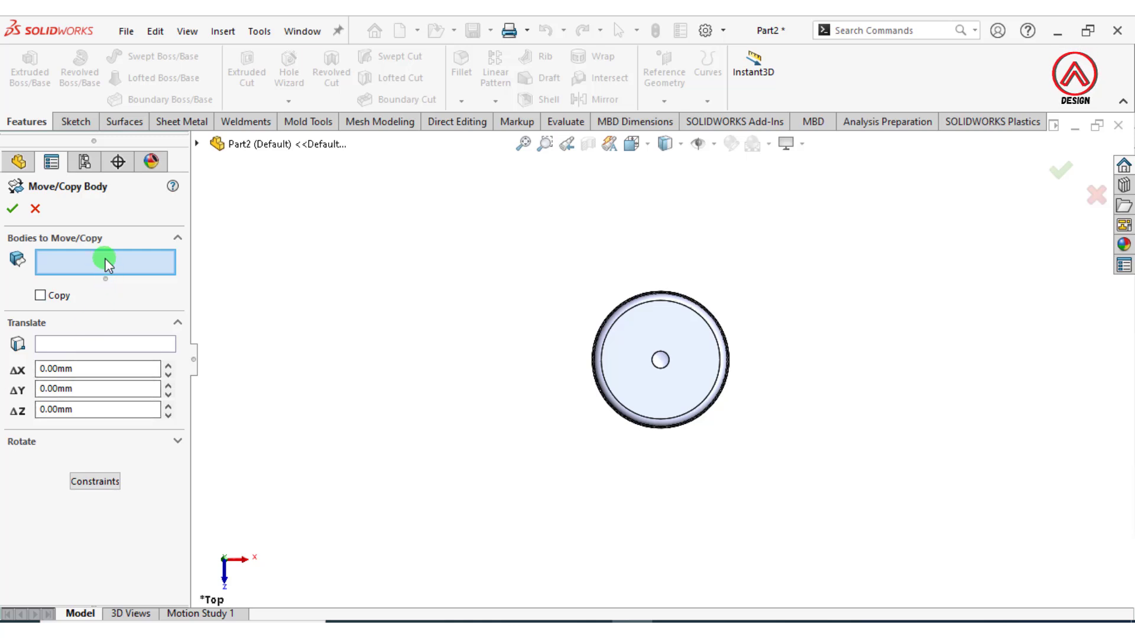
left_click(39, 295)
left_click(658, 354)
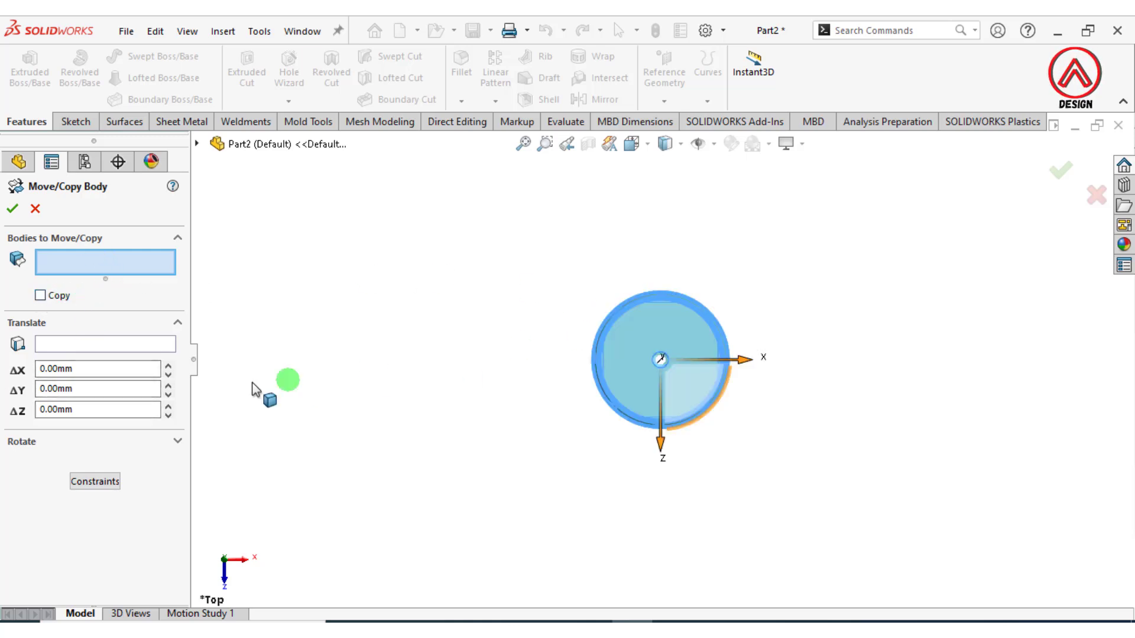
left_click(100, 405)
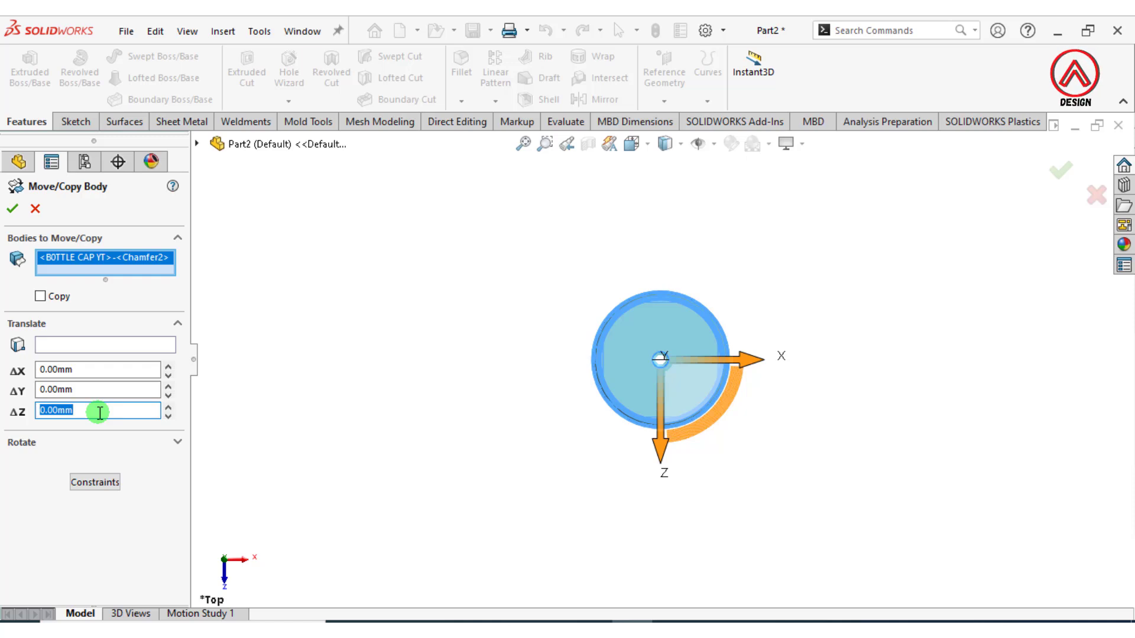
type("30")
key("Return")
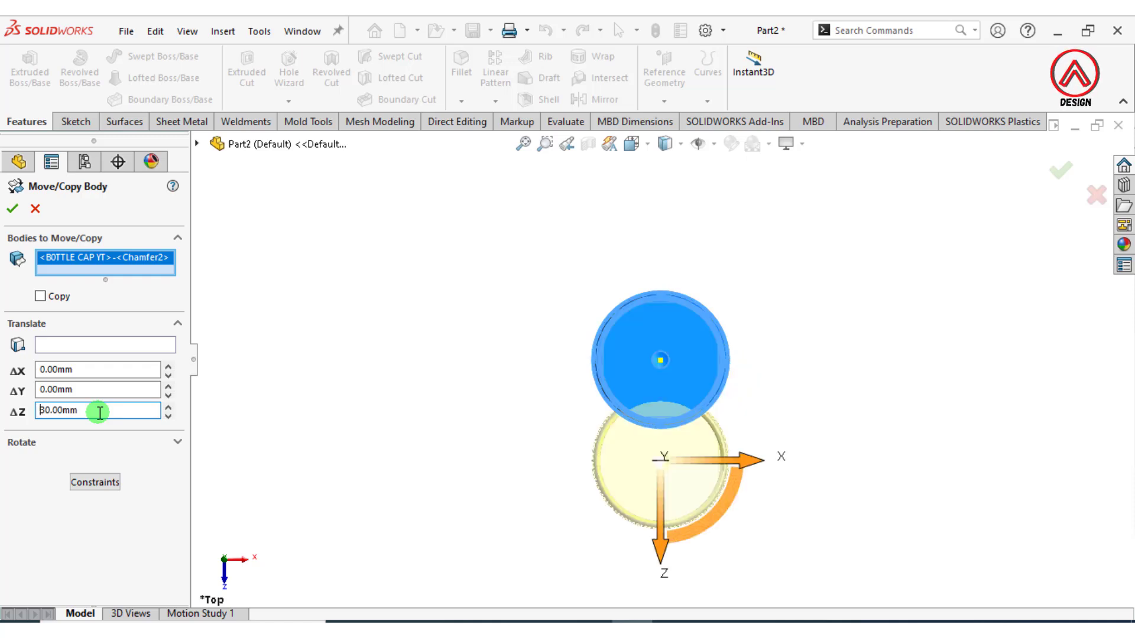
left_click(12, 210)
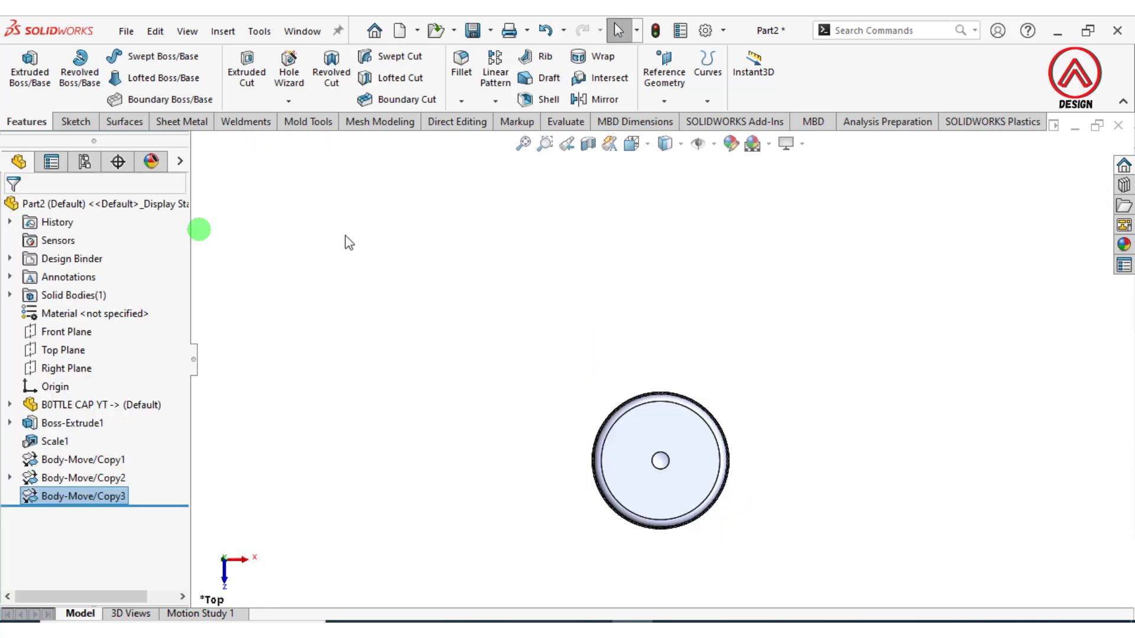
Make one copy of the cap body offset 60 mm along Z
middle_click(671, 463)
left_click(222, 30)
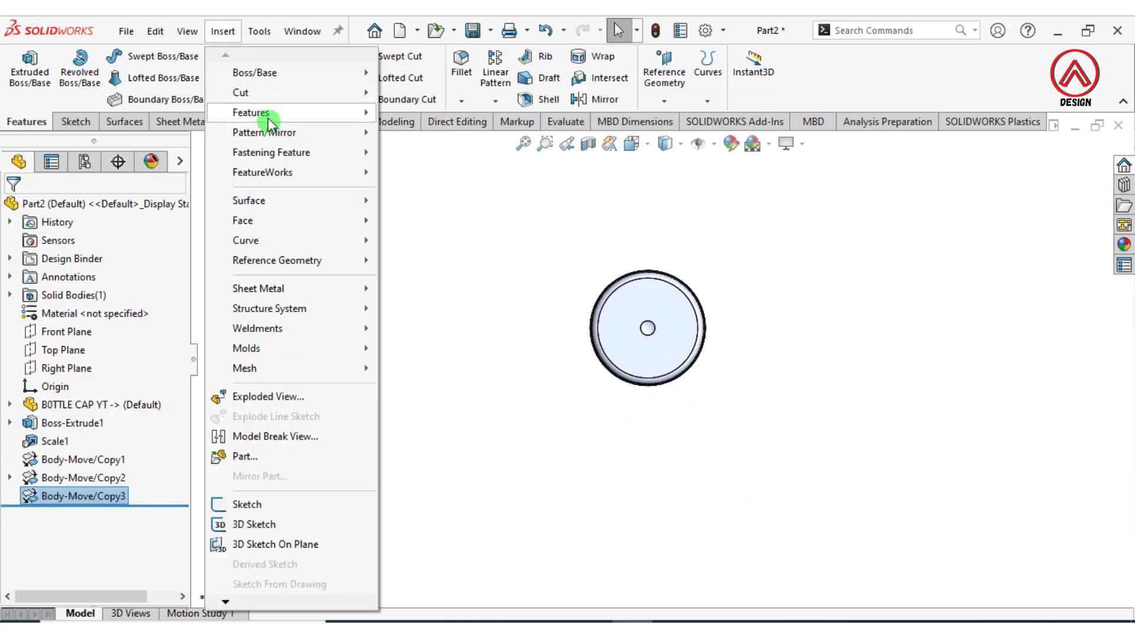
mouse_move(270, 121)
left_click(446, 512)
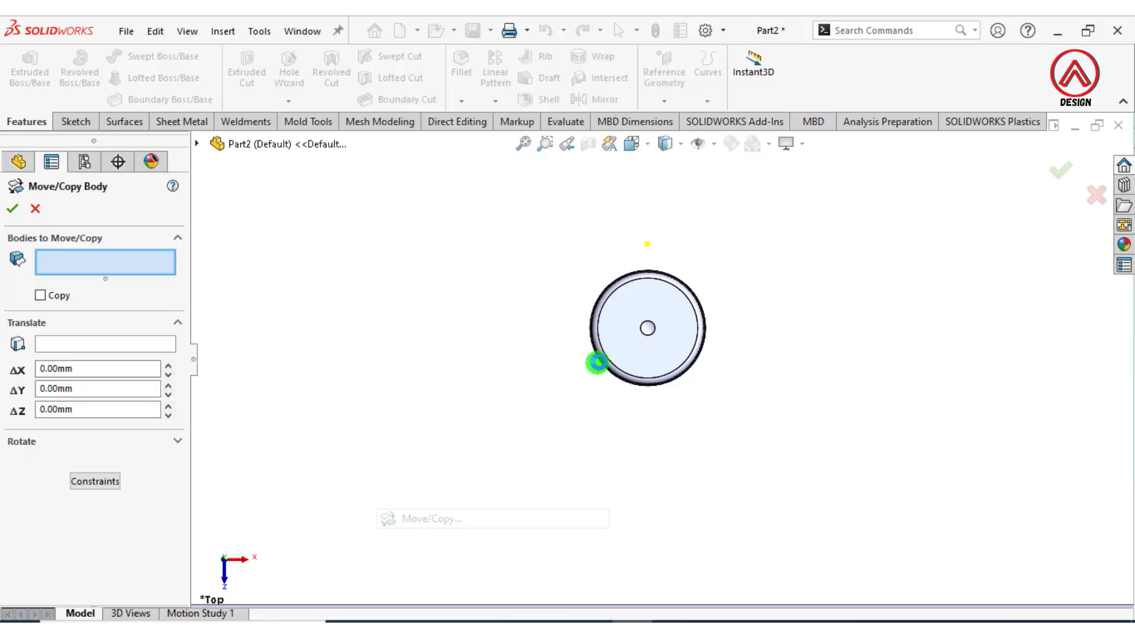
left_click(619, 361)
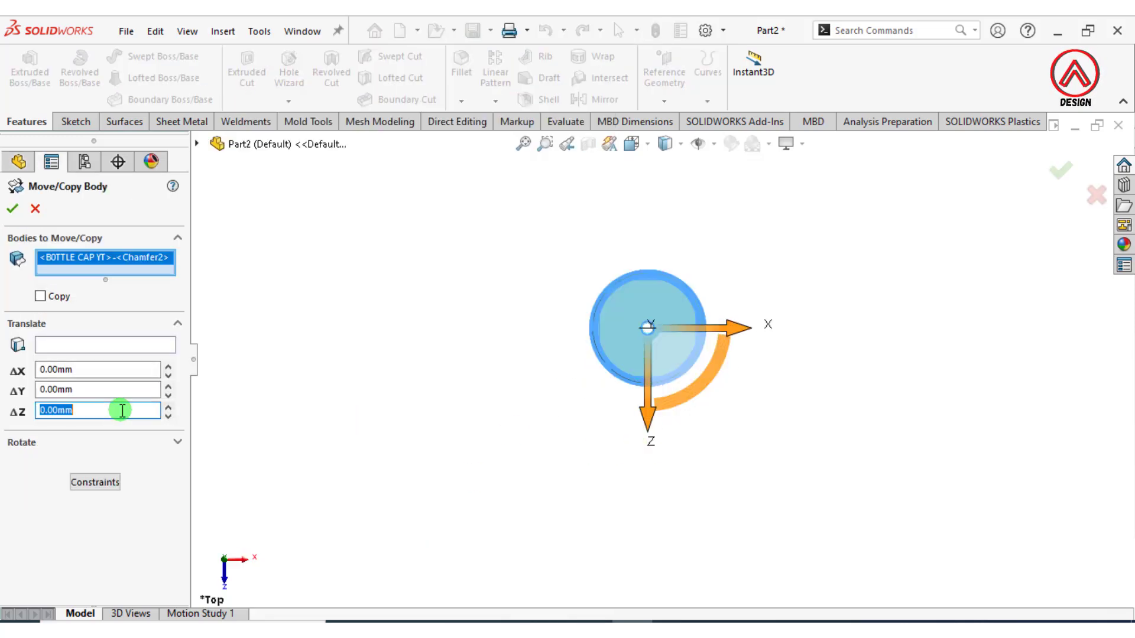
left_click(40, 297)
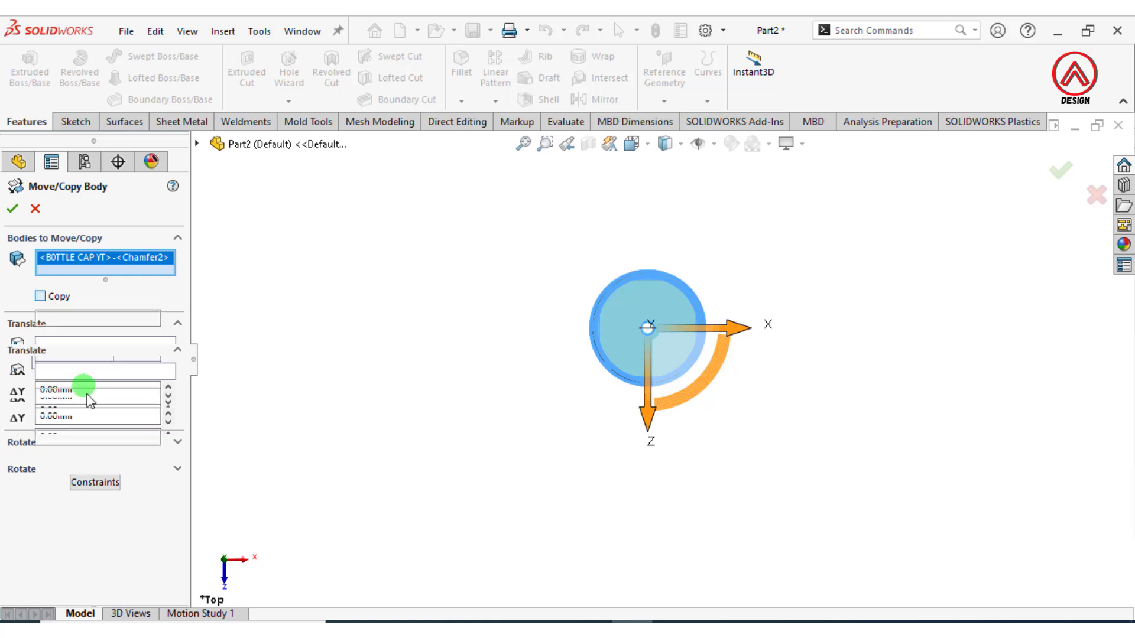
left_click(88, 437)
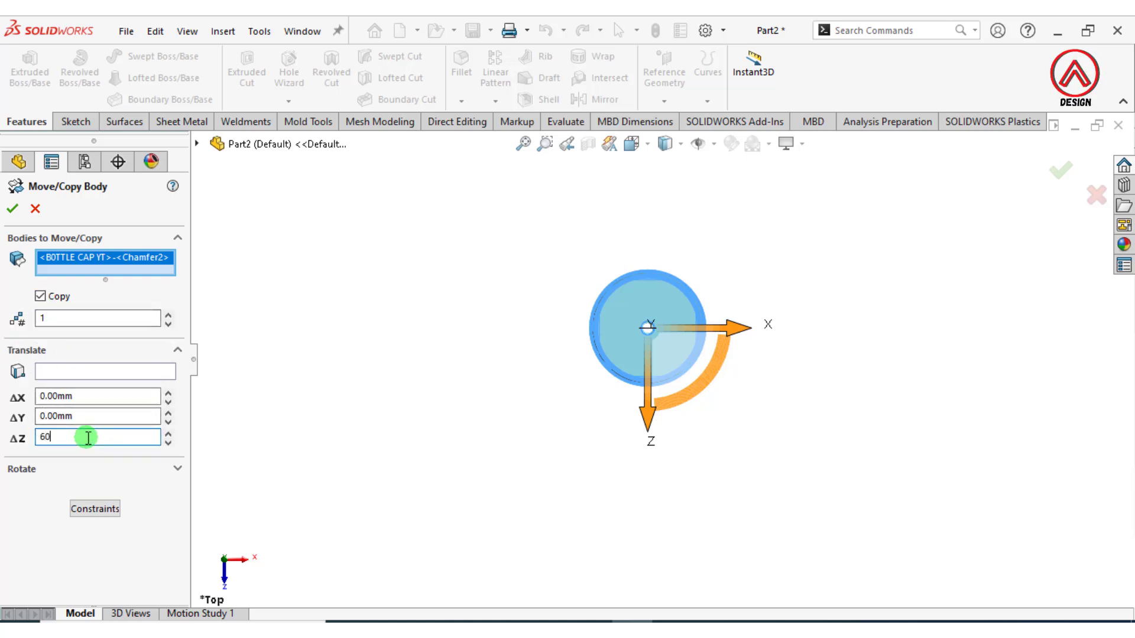
type("60")
key("Return")
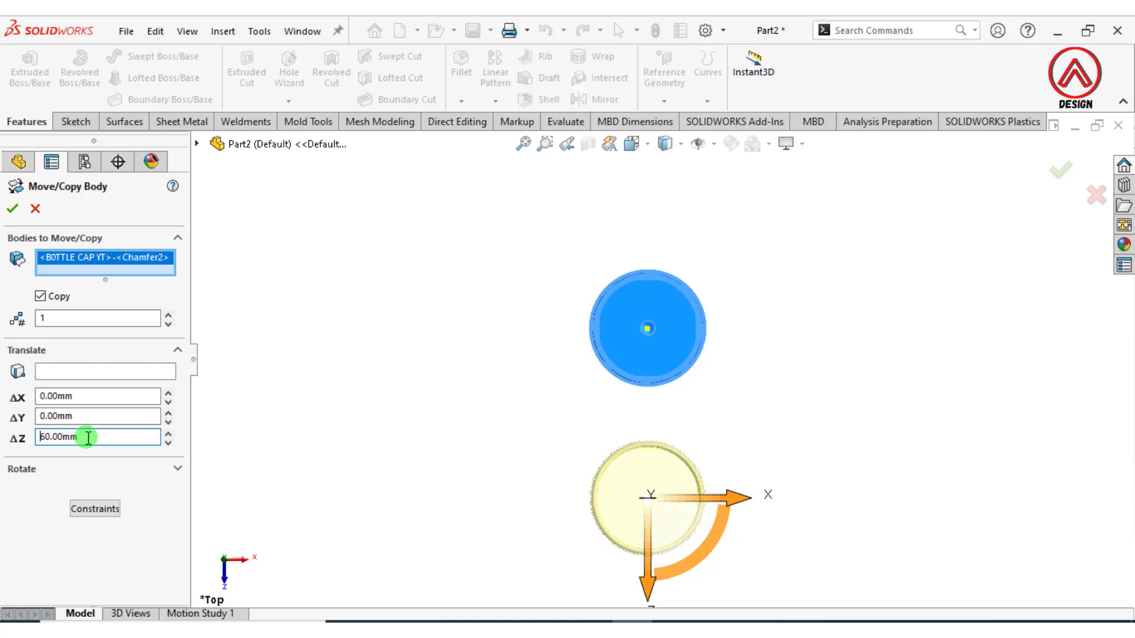
left_click(13, 210)
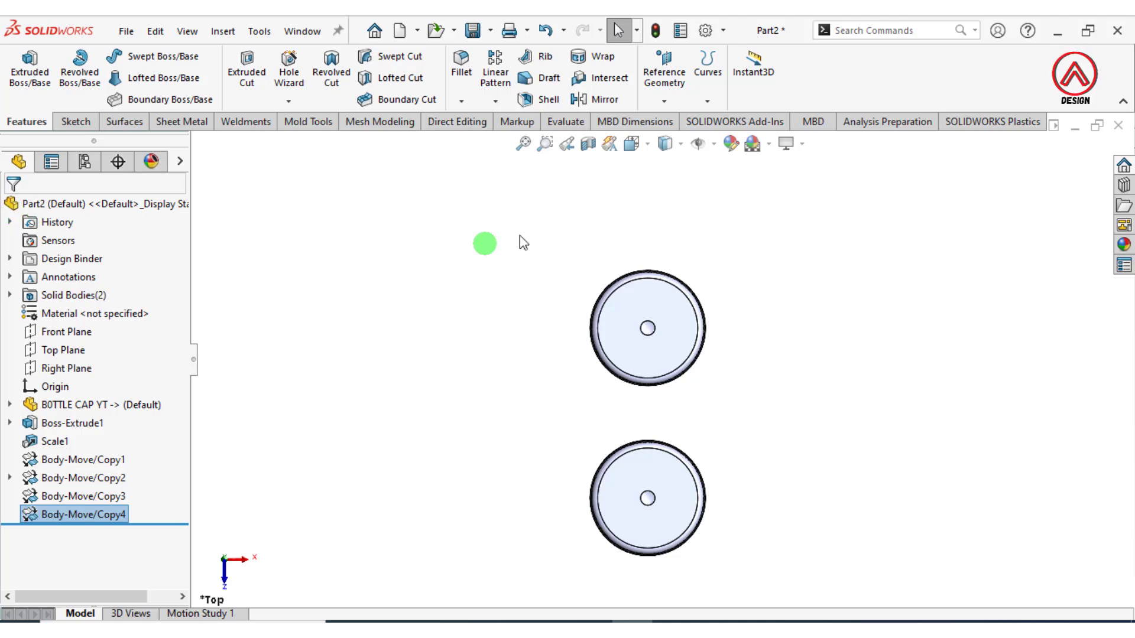
Copy both cap bodies once with an offset of -120 mm along Z to form a row of four cavities
key("f")
left_click(222, 31)
mouse_move(254, 112)
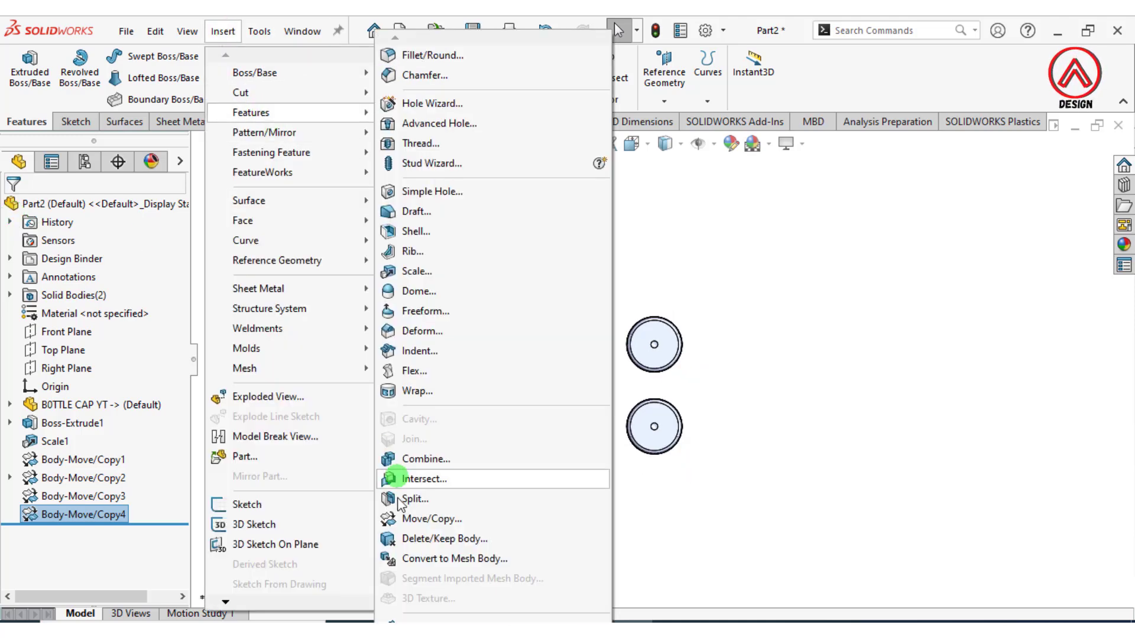
left_click(414, 519)
left_click(657, 423)
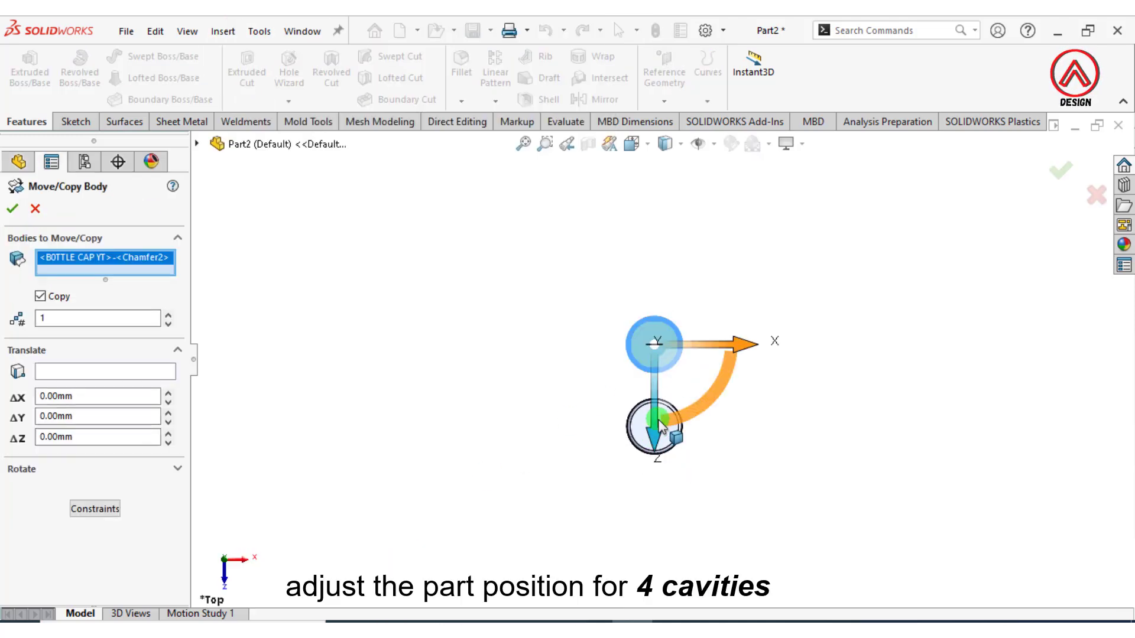
left_click(630, 437)
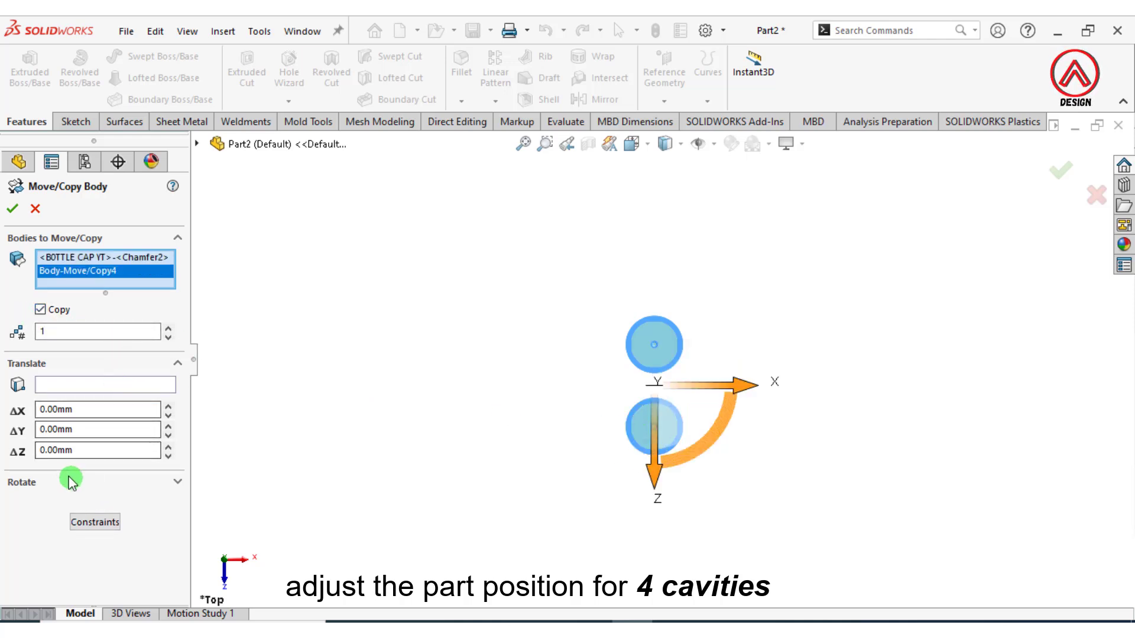
double_click(89, 451)
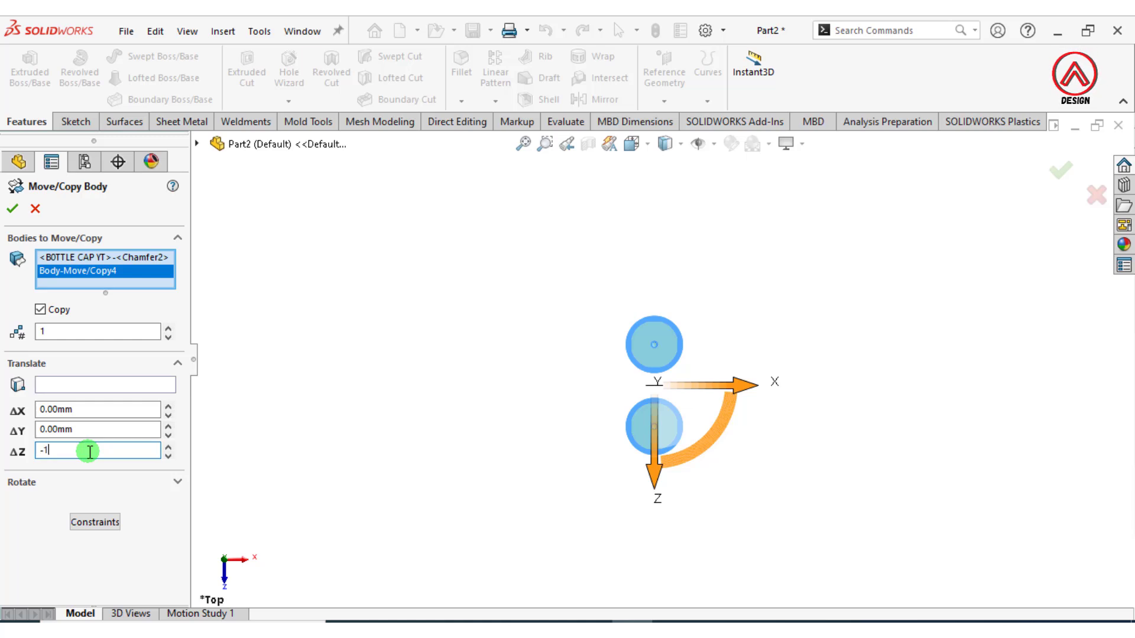
key("Return")
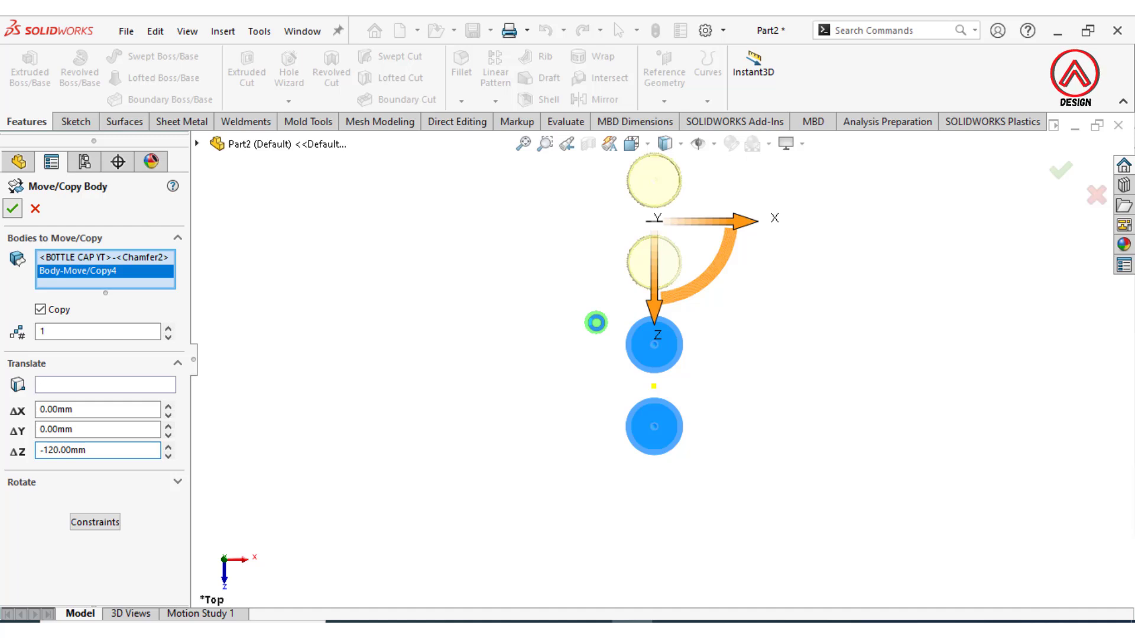
key("Return")
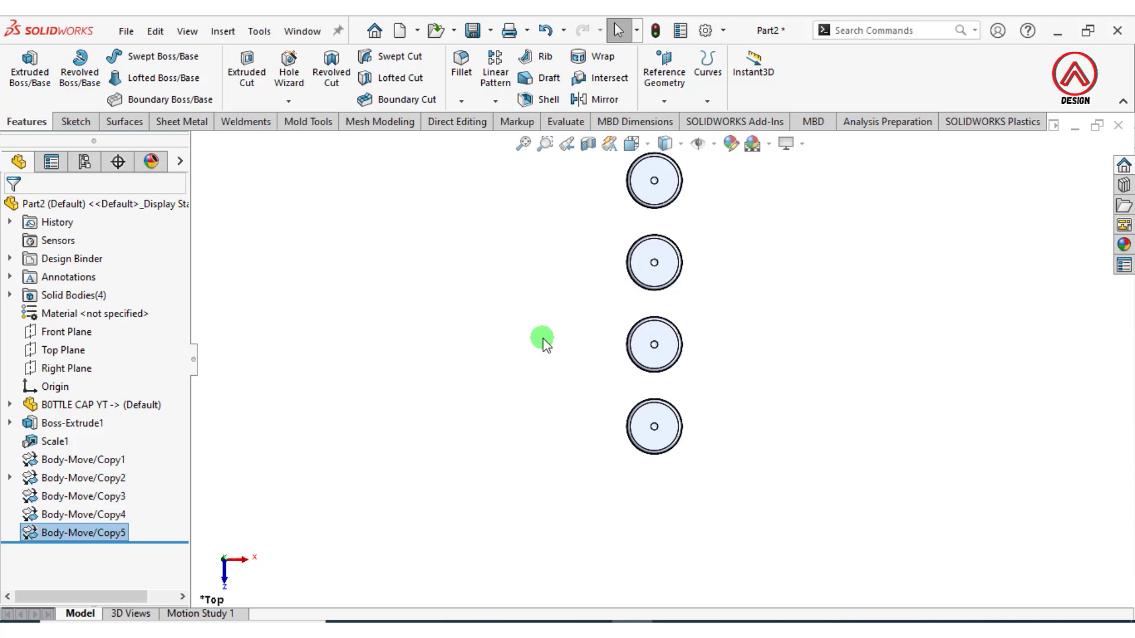
Sketch a center rectangle on the Top Plane, centred on the origin around all four caps, about 98 by 293 mm
left_click(70, 351)
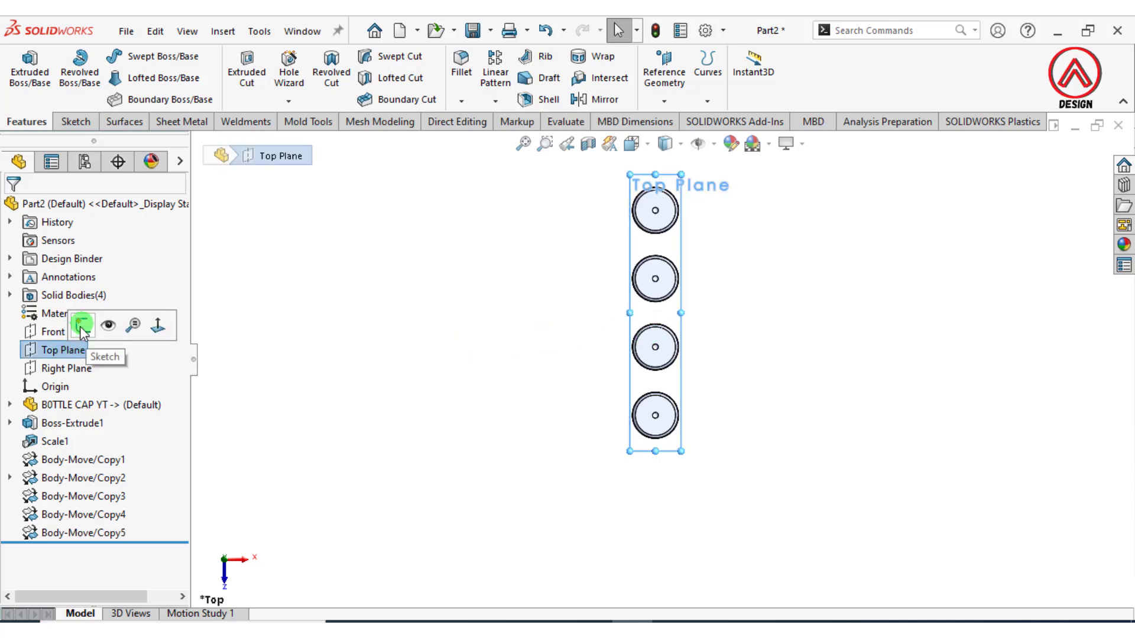
left_click(82, 327)
left_click(110, 78)
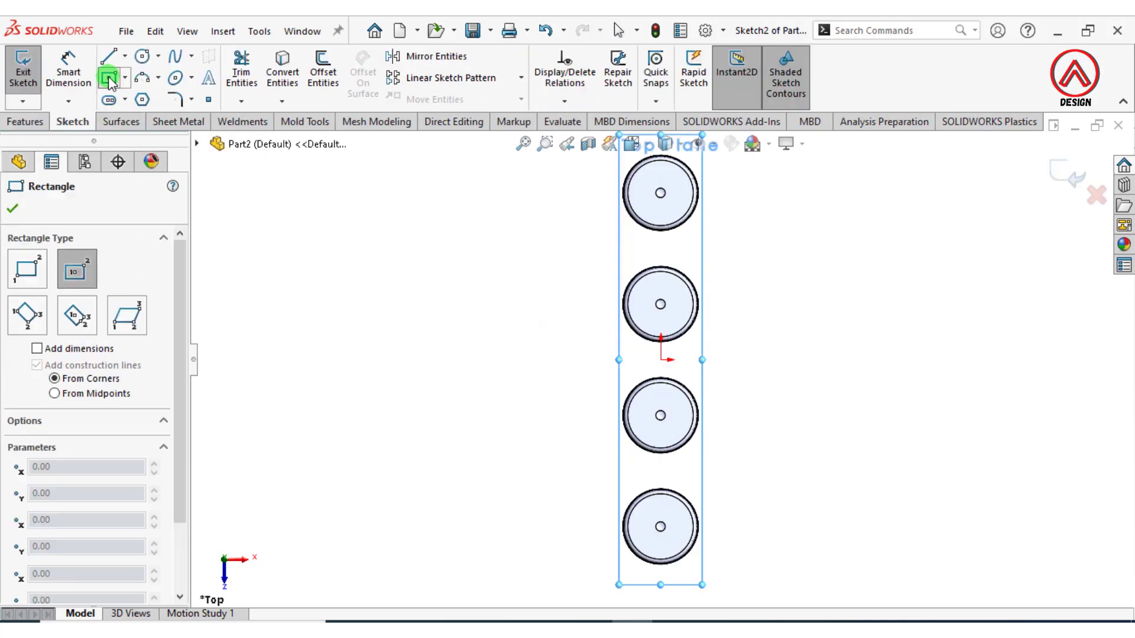
left_click(661, 360)
scroll(661, 359, "up", 3)
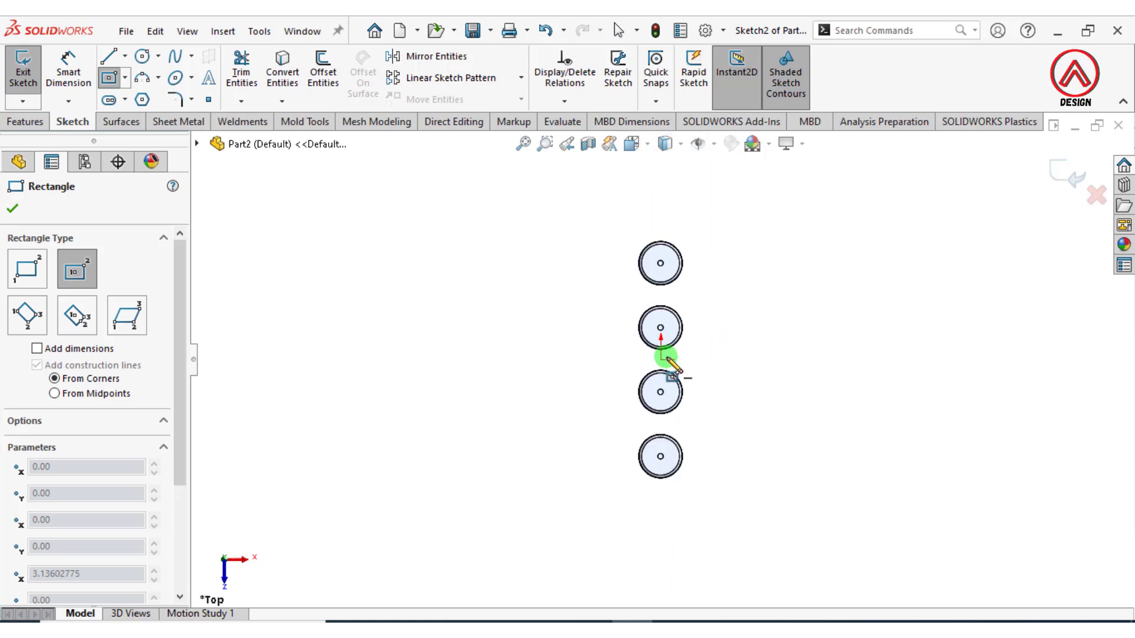
left_click(705, 229)
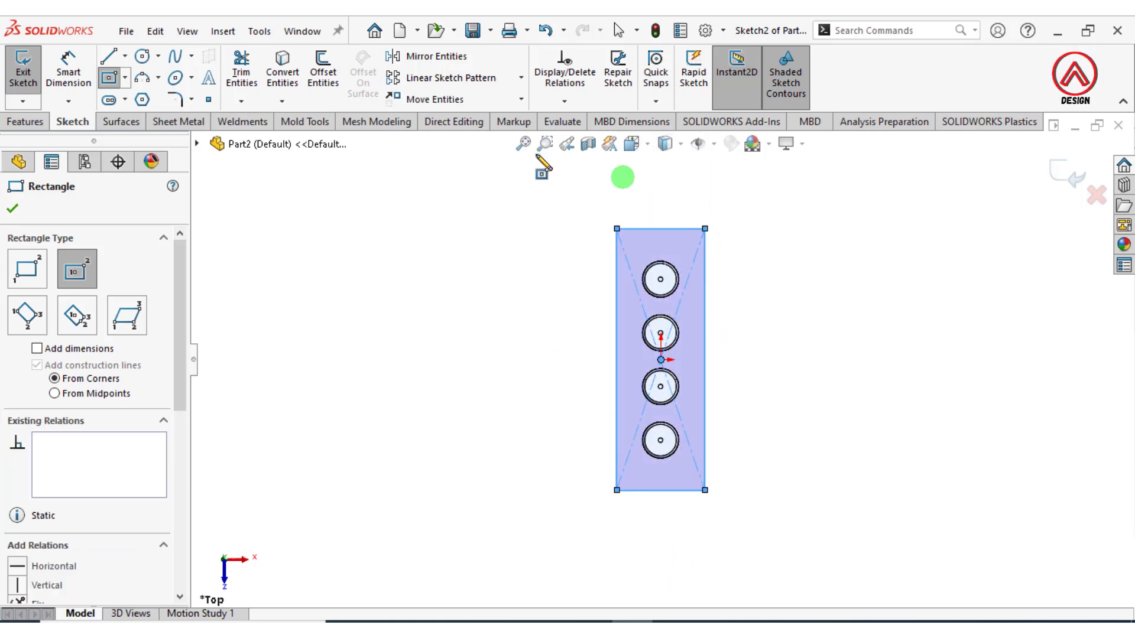
Dimension the rectangle to a width of 100 mm and a length of 300 mm
left_click(83, 79)
left_click(672, 228)
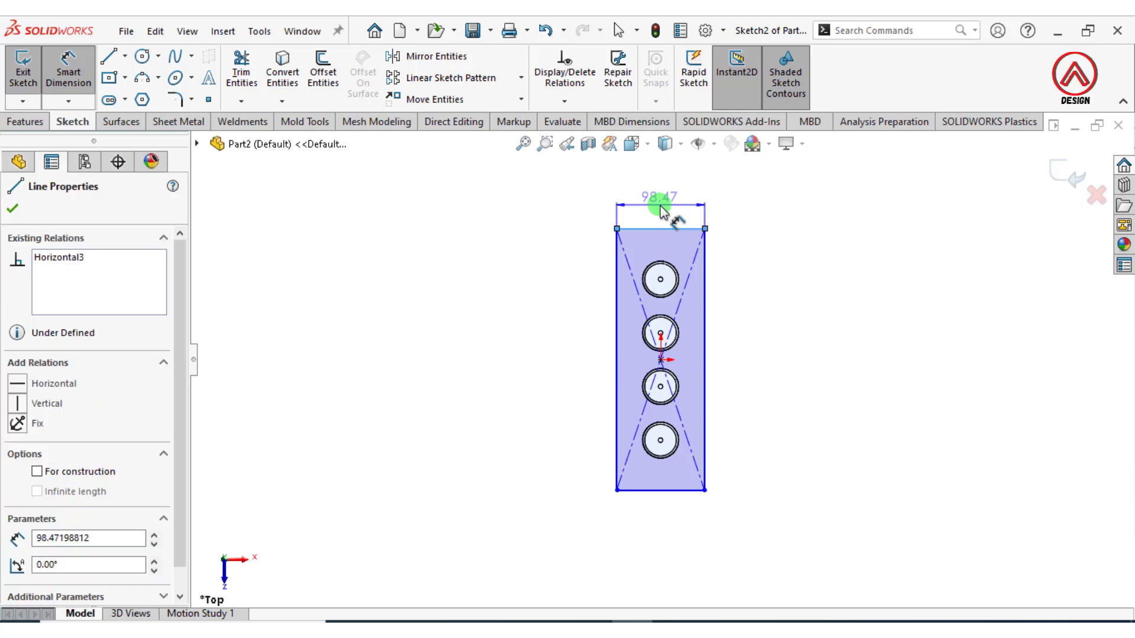
left_click(662, 212)
type("100")
key("Return")
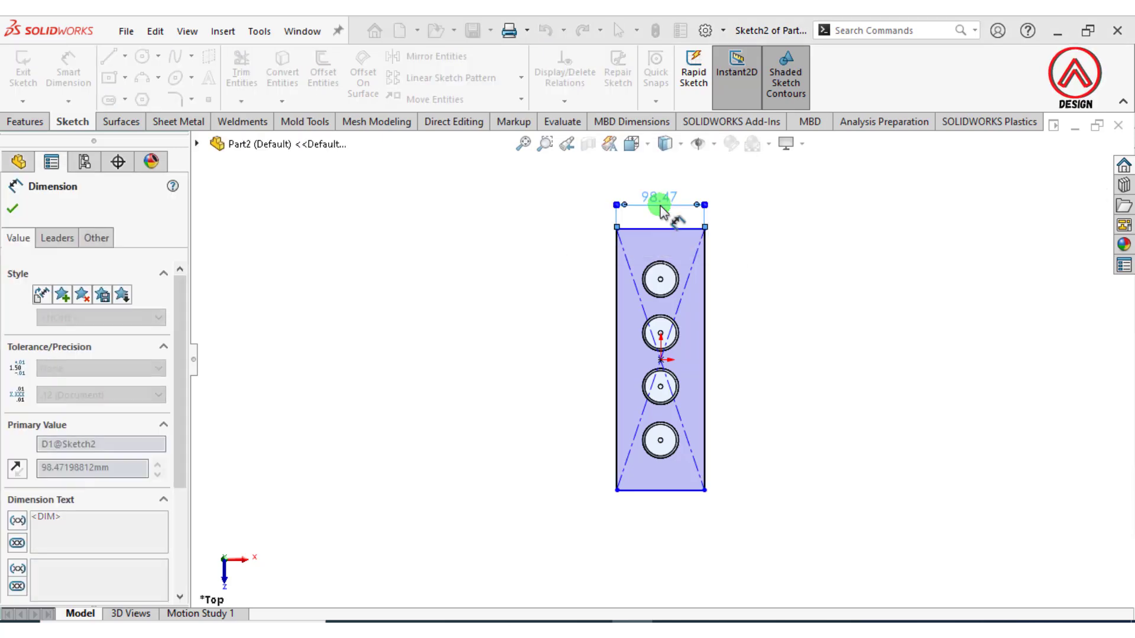
left_click(615, 314)
left_click(578, 349)
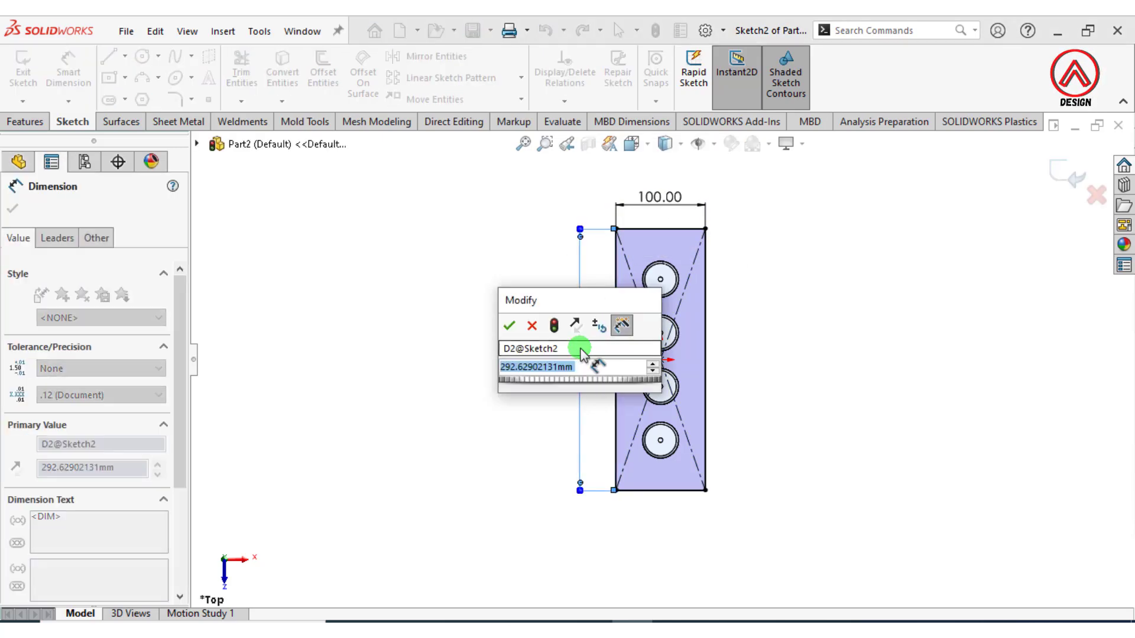
type("300")
key("Return")
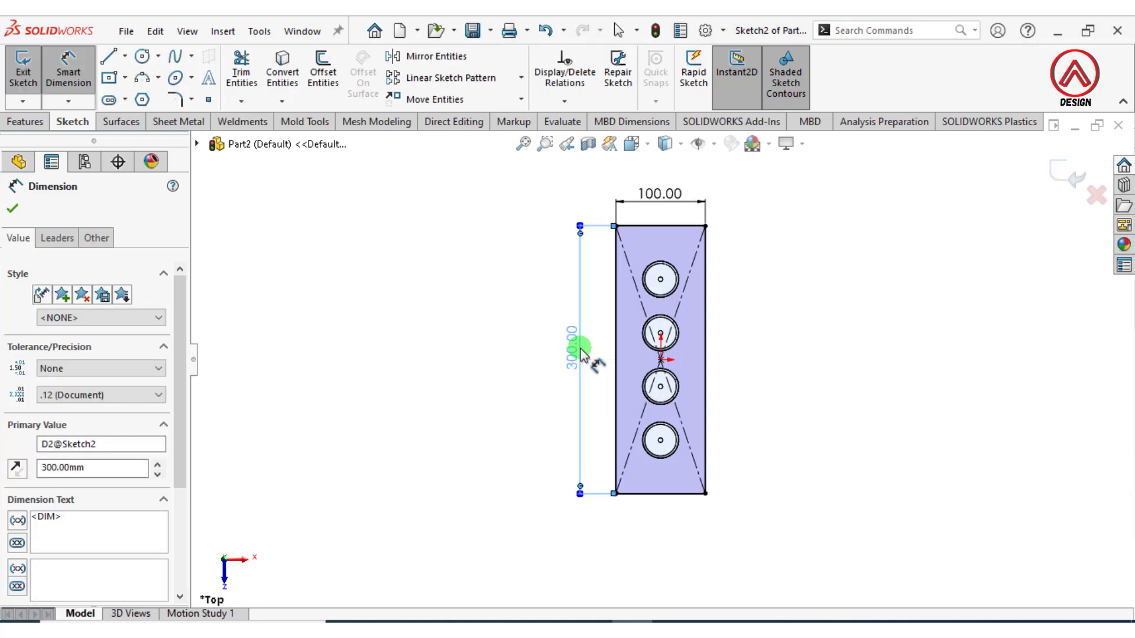
Extrude the rectangle upward as a 40 mm blind boss with Merge result off, and check the block in the front view
mouse_move(697, 372)
middle_mouse_down()
mouse_move(674, 205)
mouse_move(658, 255)
middle_mouse_up()
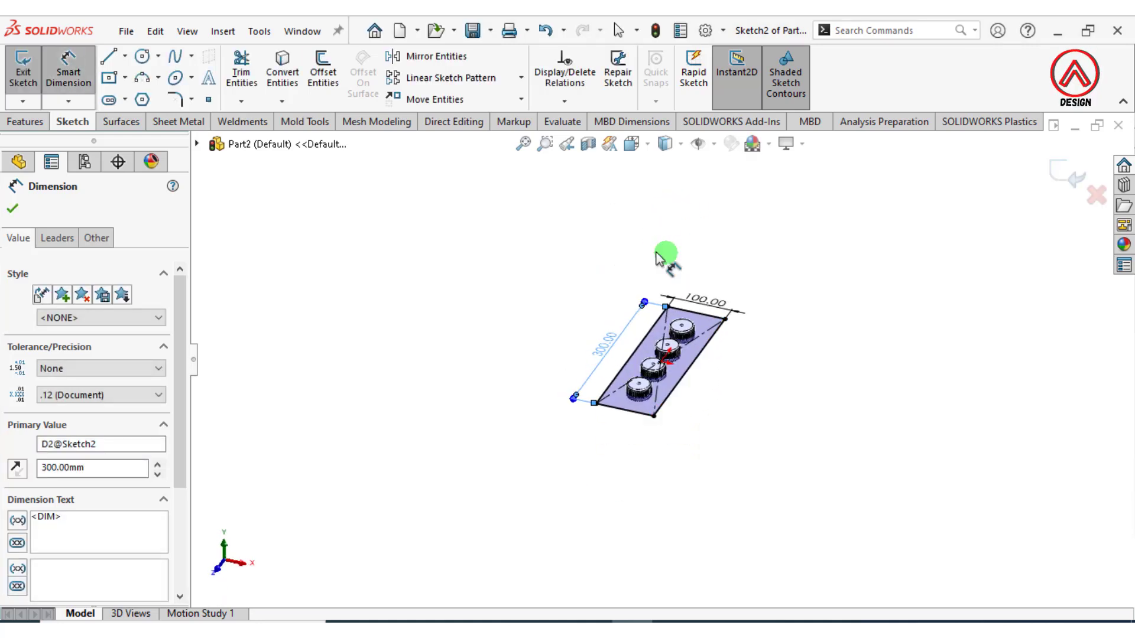
left_click(25, 123)
left_click(30, 68)
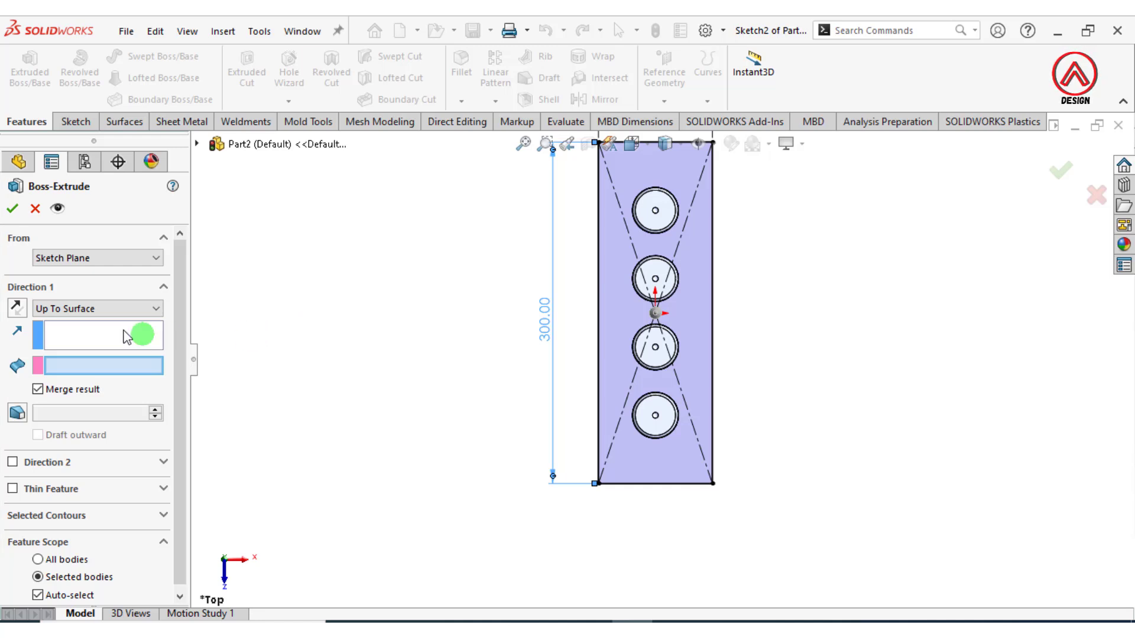
left_click(93, 308)
left_click(91, 319)
middle_click_drag(598, 329, 667, 314)
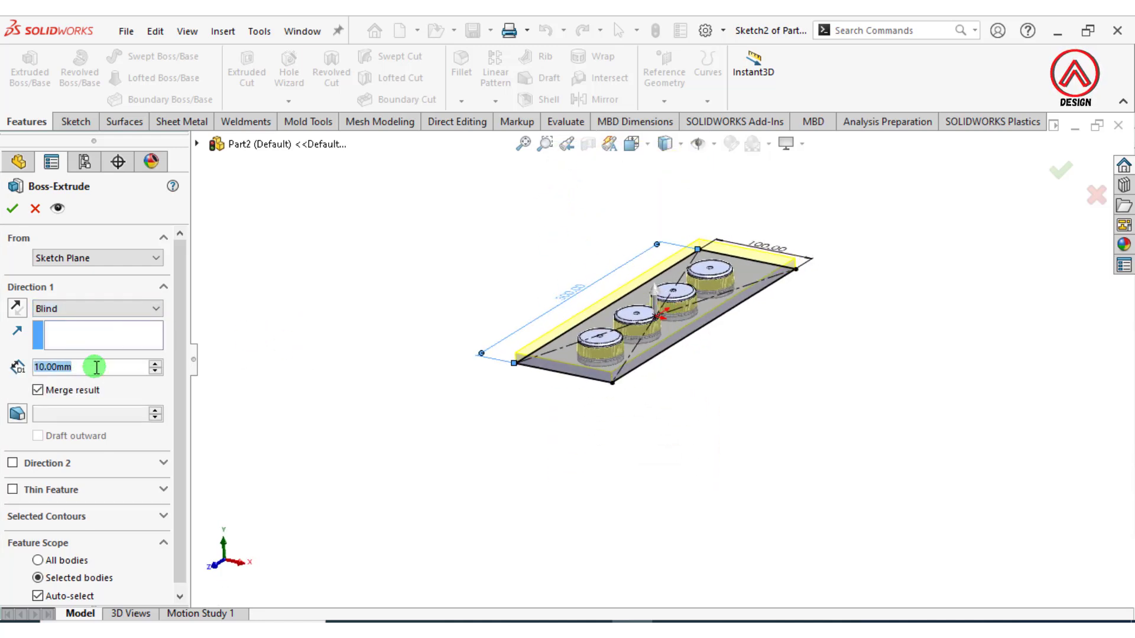
type("40")
key("Return")
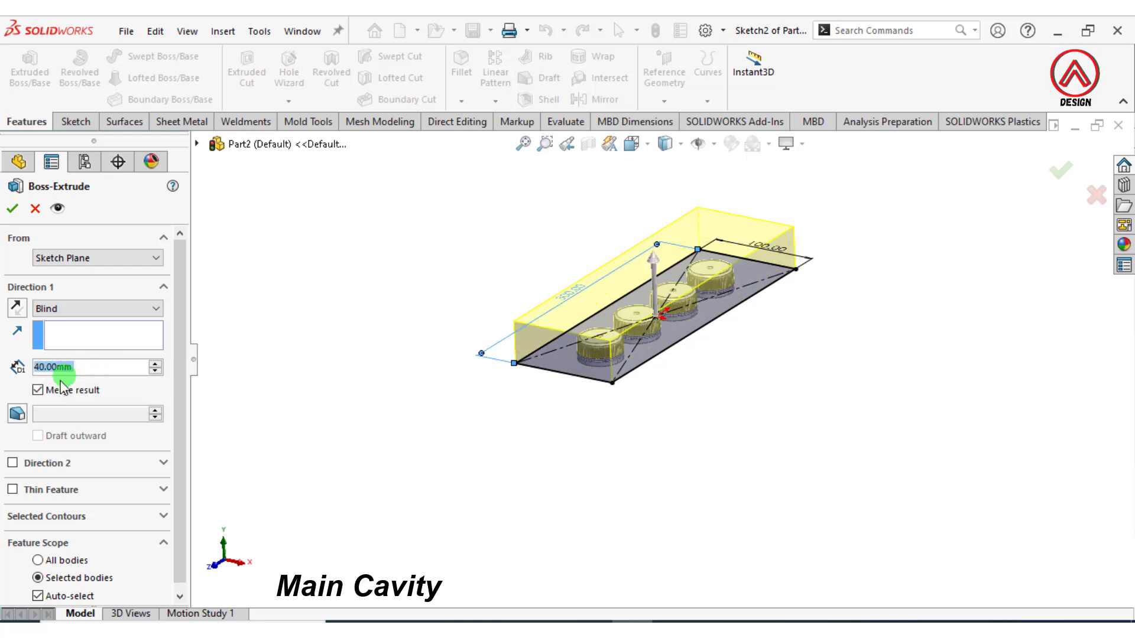
left_click(37, 391)
left_click(12, 208)
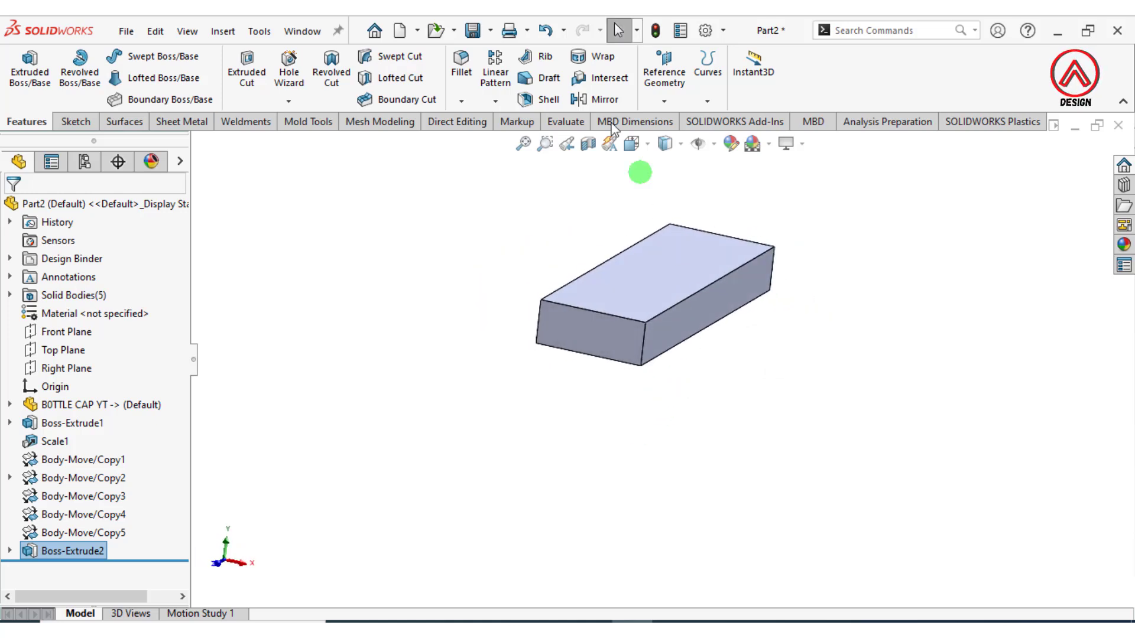
left_click(632, 144)
left_click(472, 470)
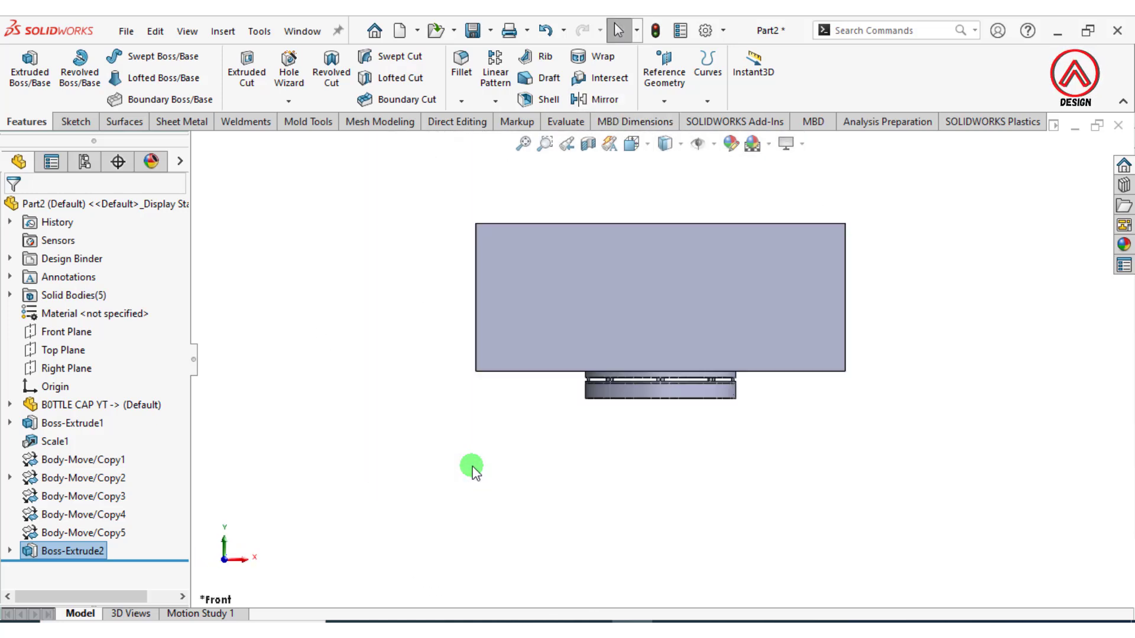
Start a sketch on the Front Plane and draw a vertical line about 7.3 mm from the origin down to the caps' lower edge
left_click(62, 332)
left_click(81, 321)
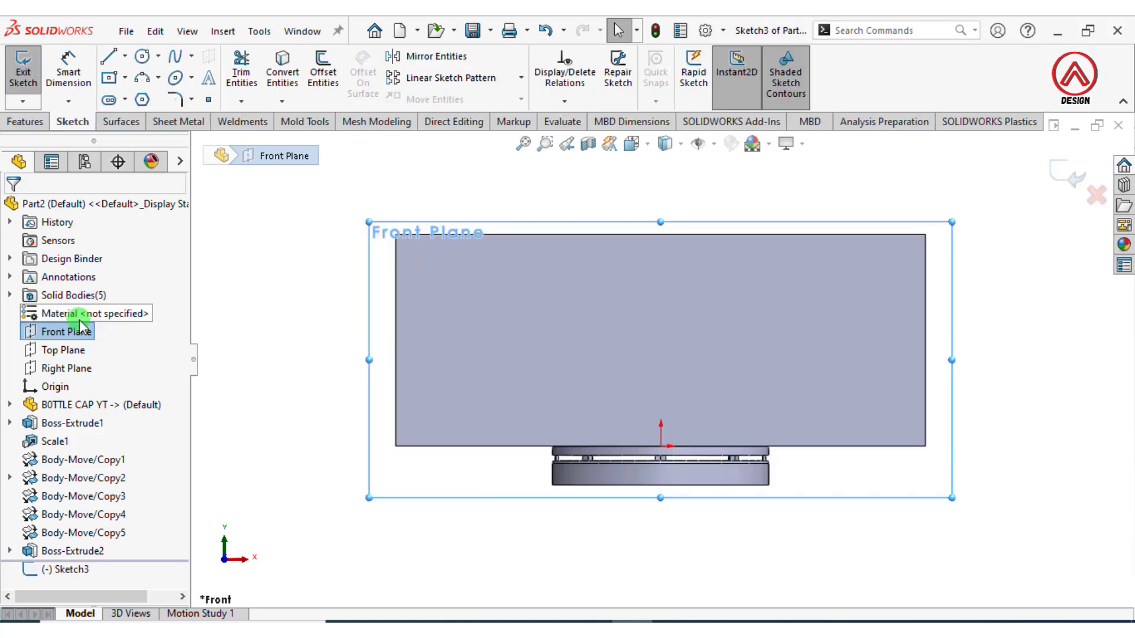
scroll(809, 386, "up", 4)
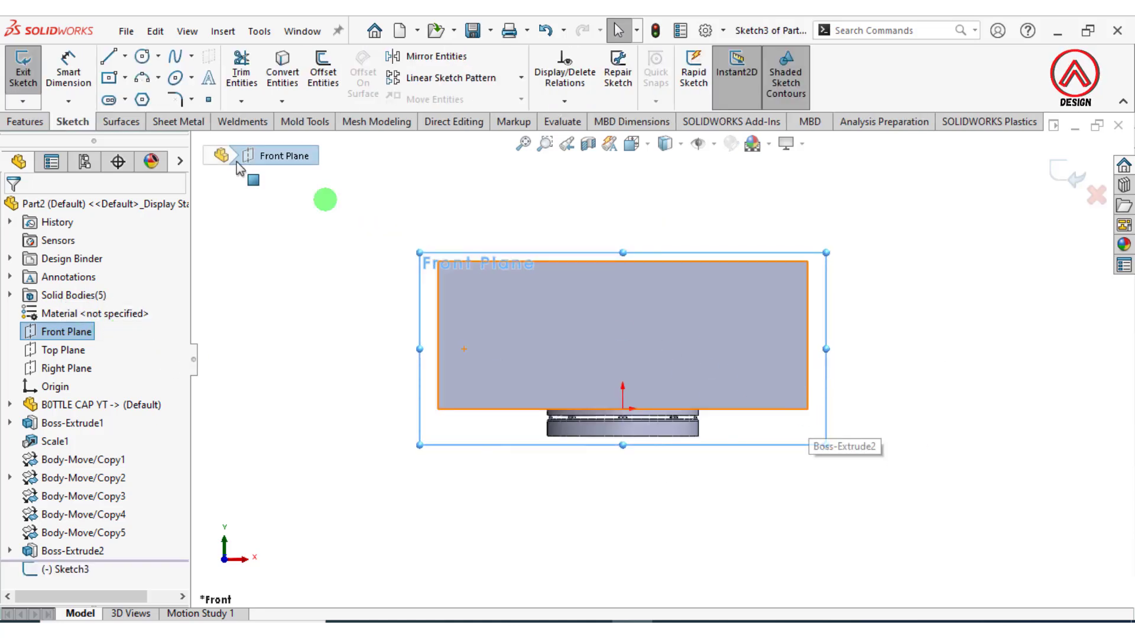
left_click(108, 58)
scroll(647, 451, "down", 2)
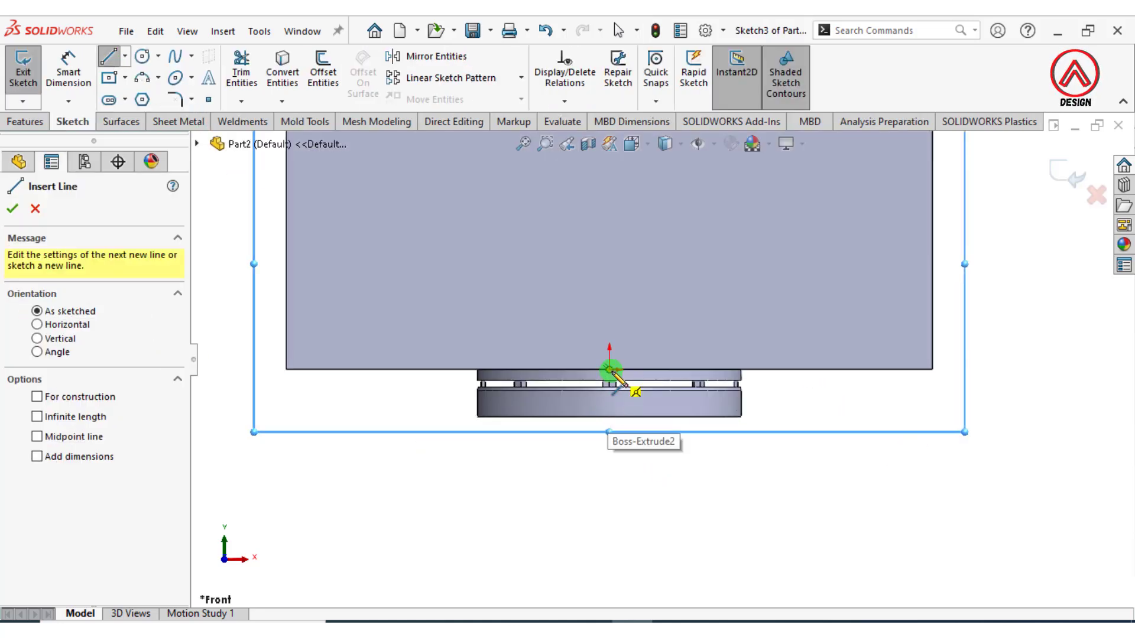
left_click(609, 370)
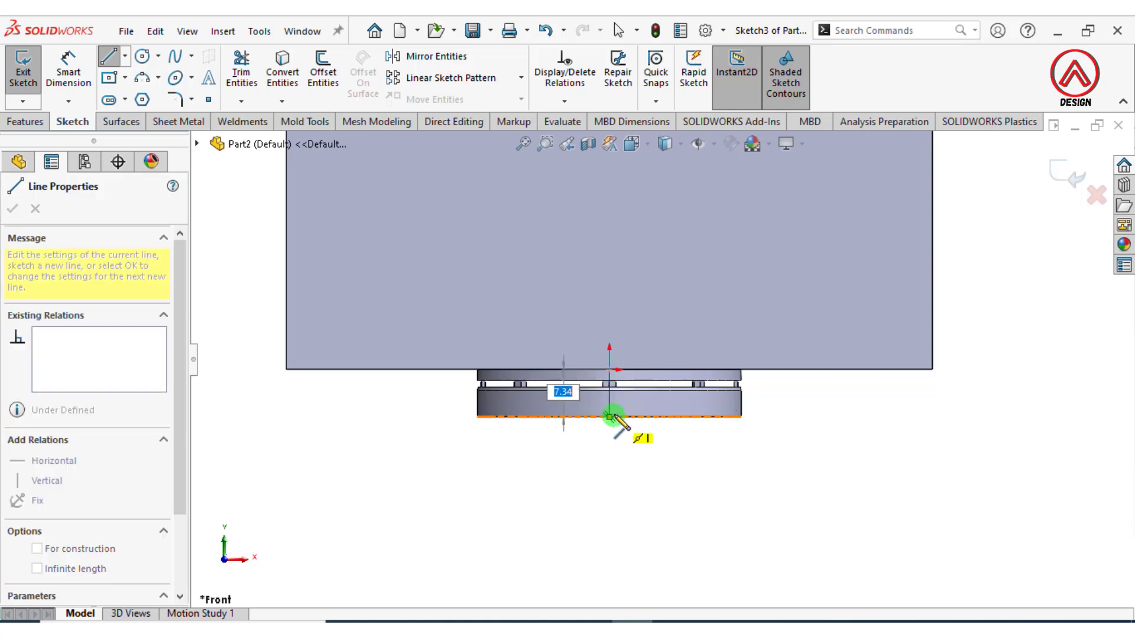
scroll(615, 416, "down", 5)
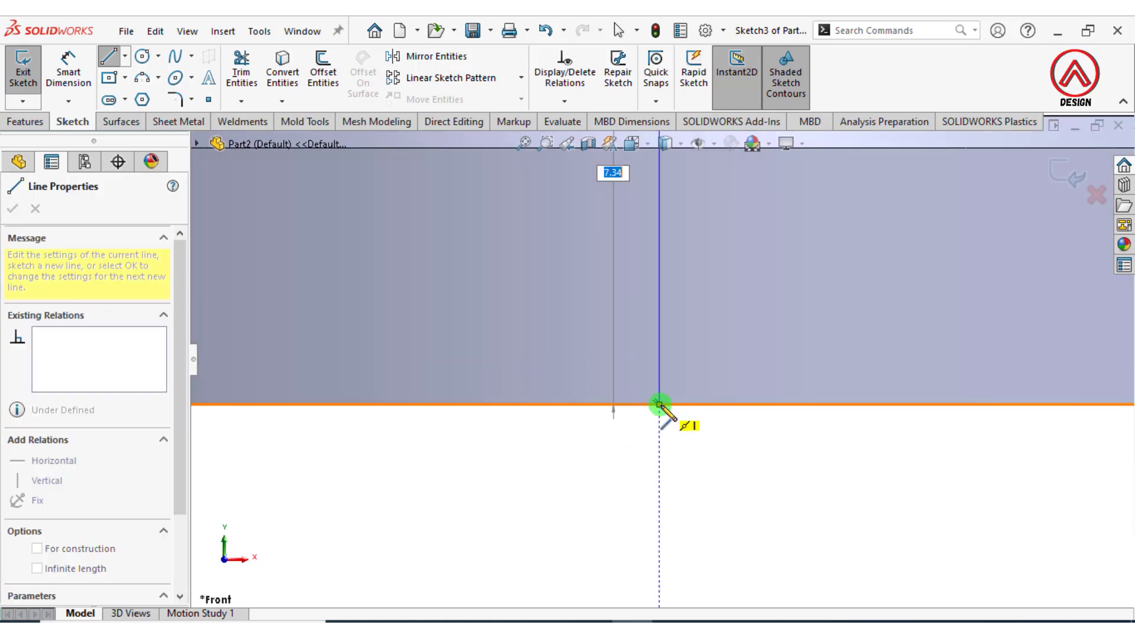
left_click(661, 405)
Continue the profile with a horizontal line about 30 mm outward in +X and a vertical line about 29 mm downward
scroll(776, 407, "up", 3)
scroll(779, 413, "up", 4)
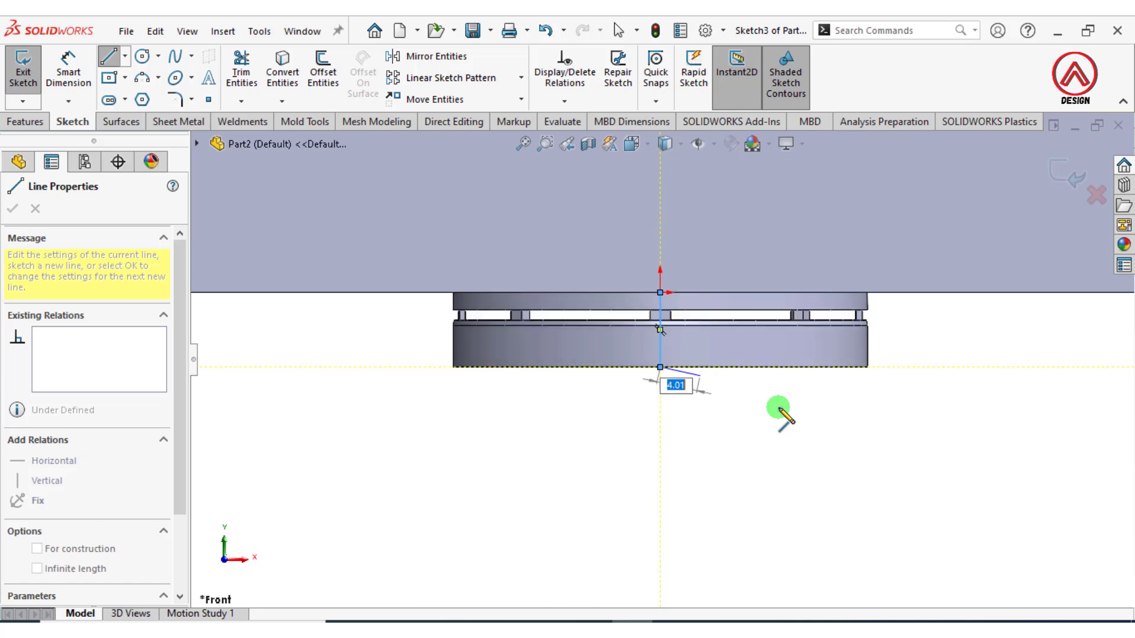
scroll(780, 413, "down", 2)
scroll(887, 366, "up", 2)
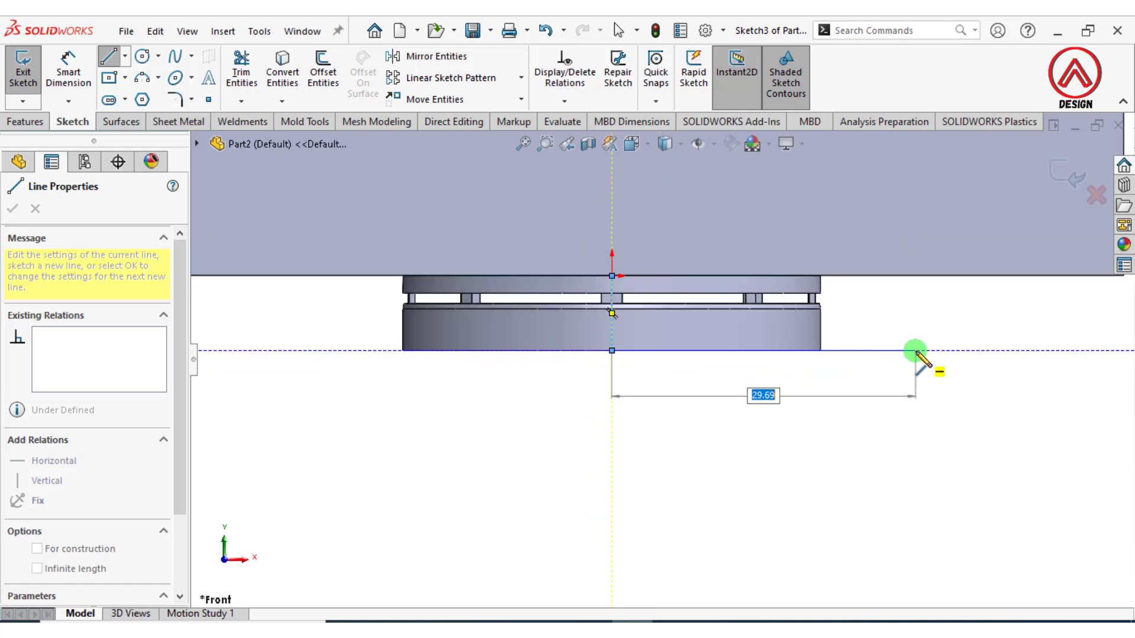
left_click(915, 353)
scroll(911, 372, "up", 3)
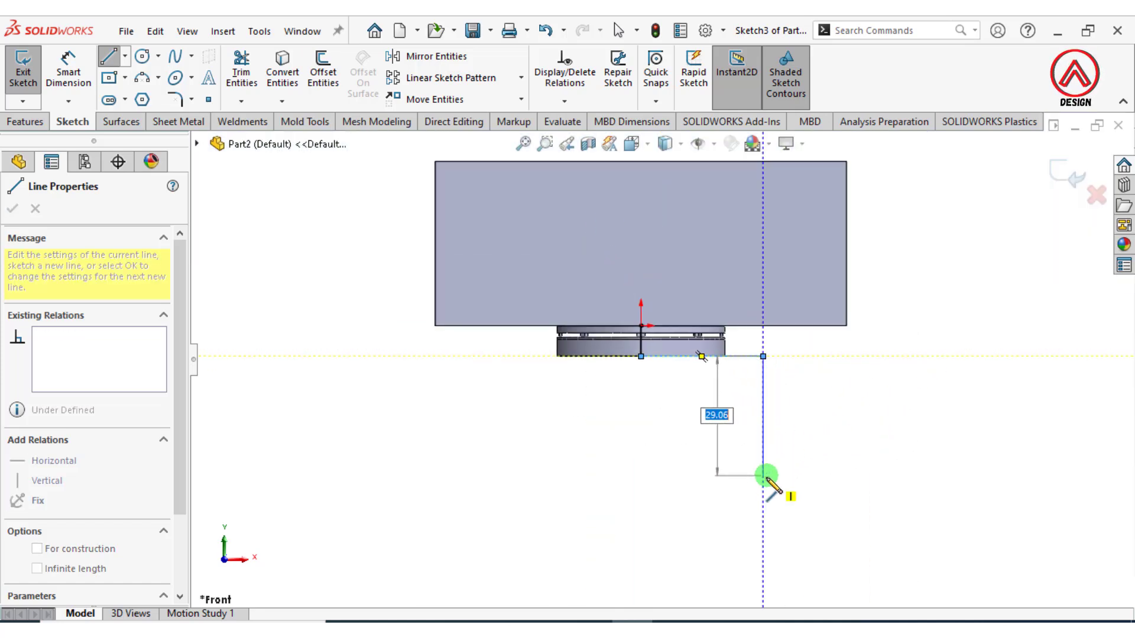
left_click(766, 477)
Complete the slider profile with a horizontal base, a short vertical edge, a slope up to the block's underside, and a line back to the origin
scroll(659, 361, "up", 2)
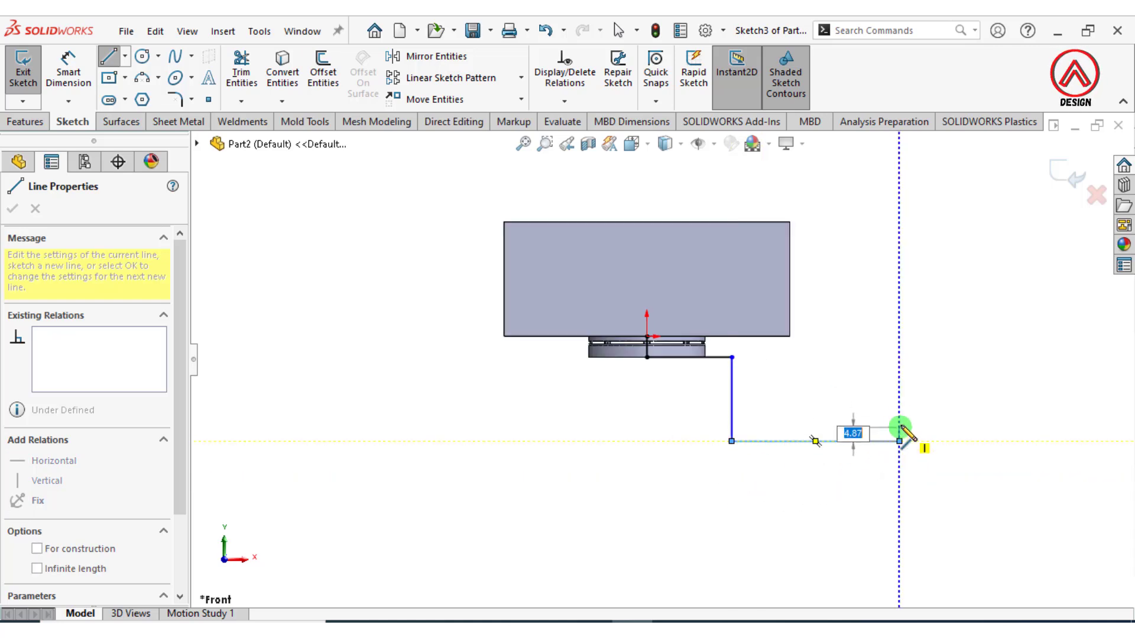
left_click(899, 441)
left_click(900, 413)
left_click(855, 337)
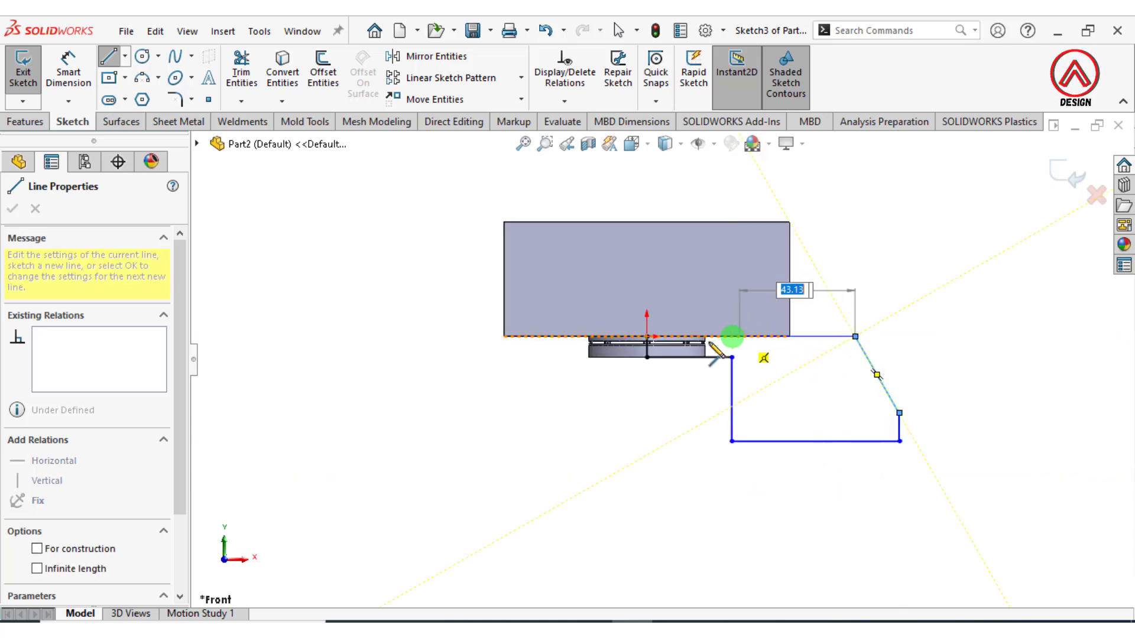
scroll(691, 337, "down", 3)
left_click(579, 335)
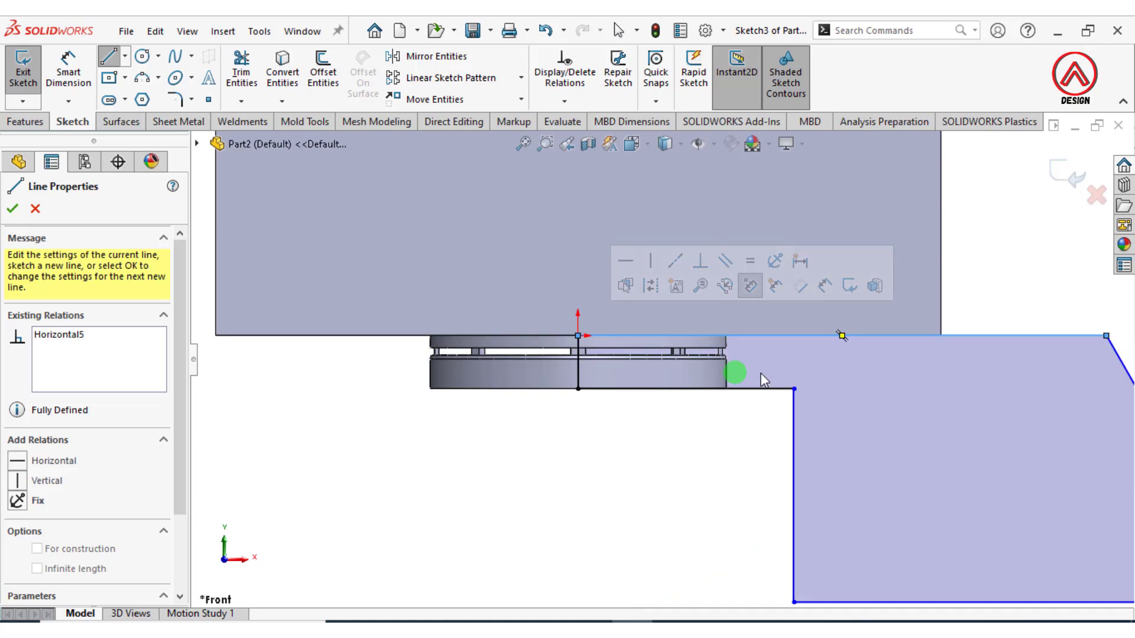
Dimension the horizontal distance from the origin line to the profile's outermost vertical edge as 110 mm
scroll(759, 377, "up", 3)
left_click(70, 72)
scroll(656, 362, "up", 2)
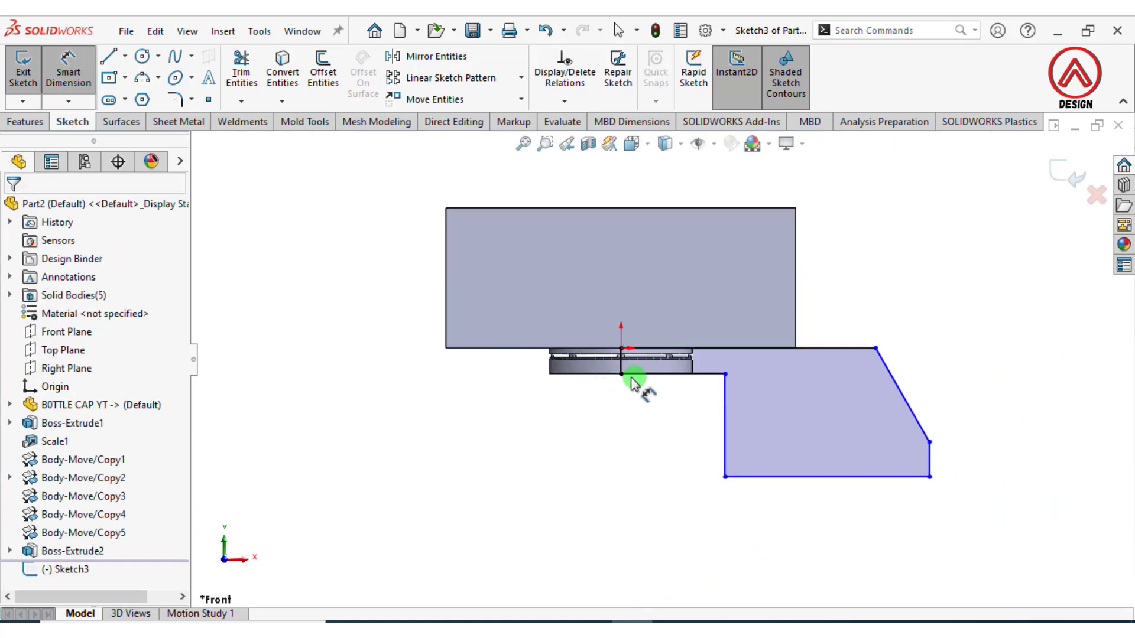
left_click(621, 366)
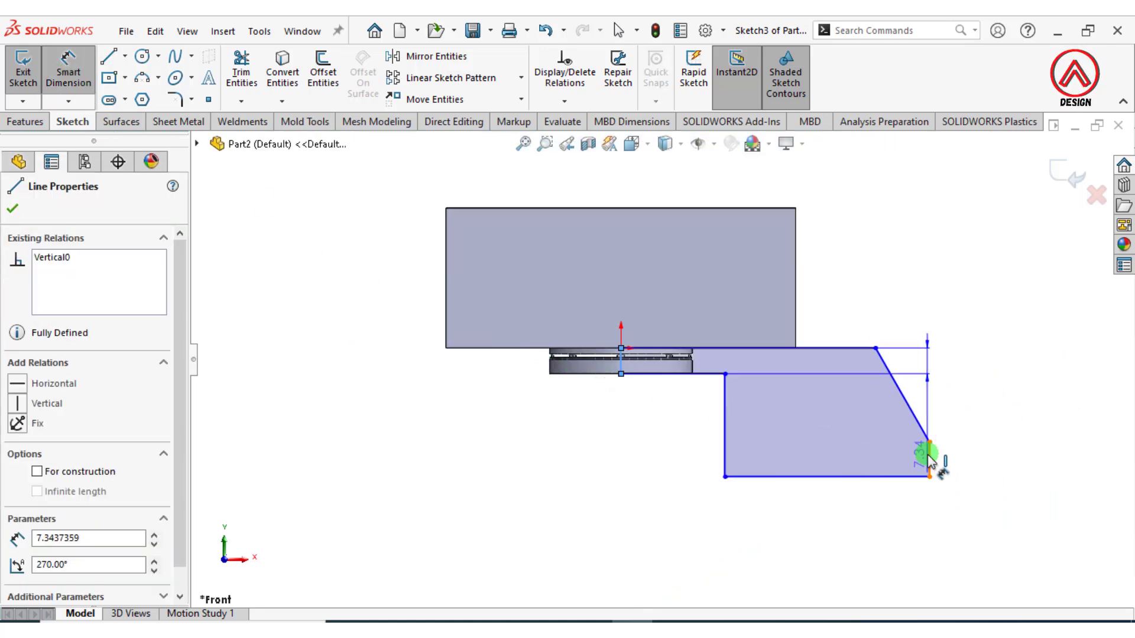
left_click(928, 459)
left_click(804, 552)
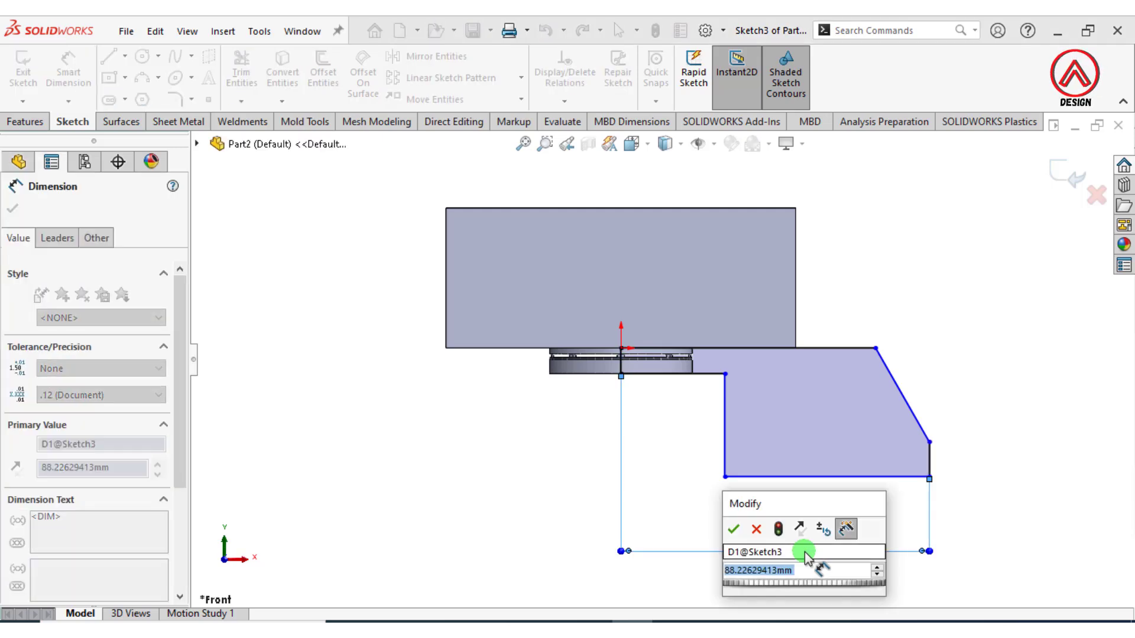
type("110")
key("Return")
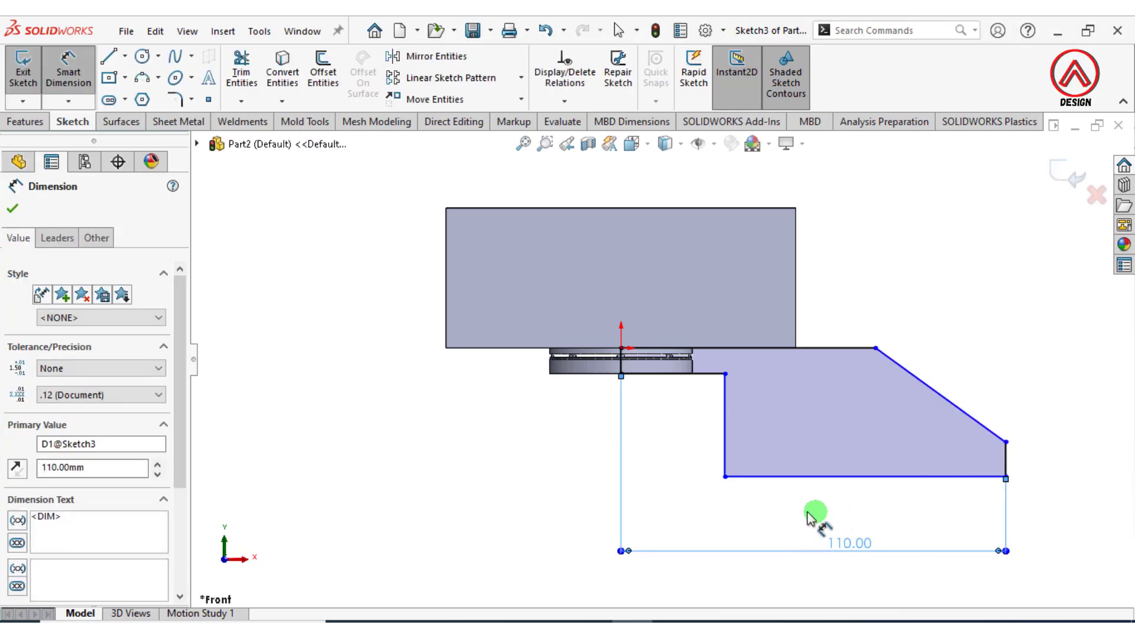
left_click(761, 515)
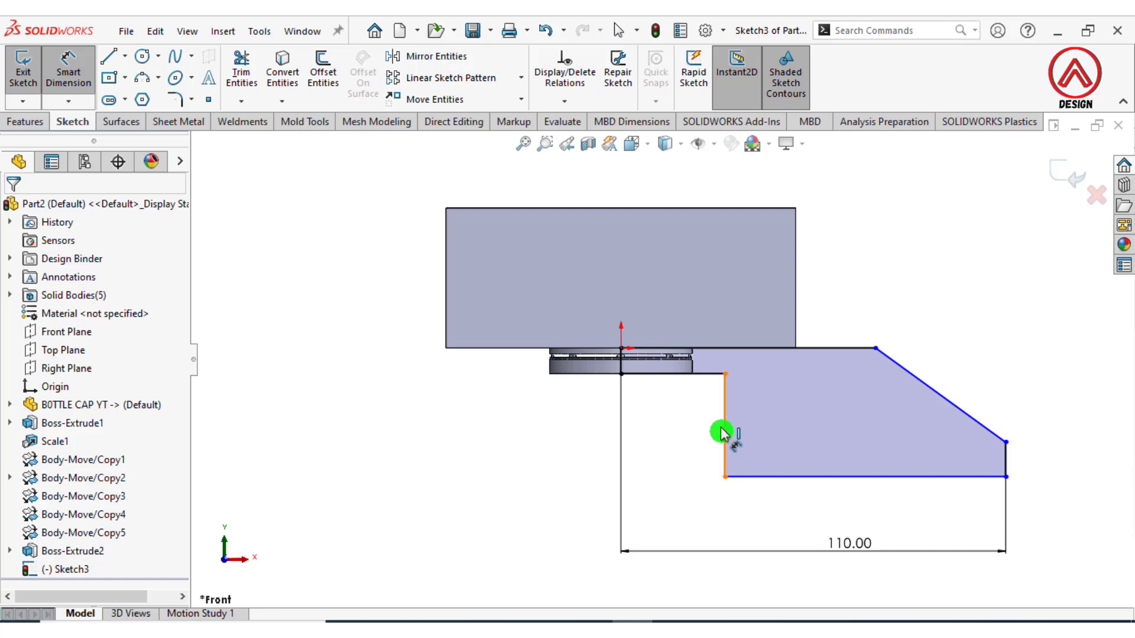
Dimension the distance between the origin line and the profile's inner vertical edge as 40 mm
left_click_drag(726, 431, 630, 378)
left_click(621, 367)
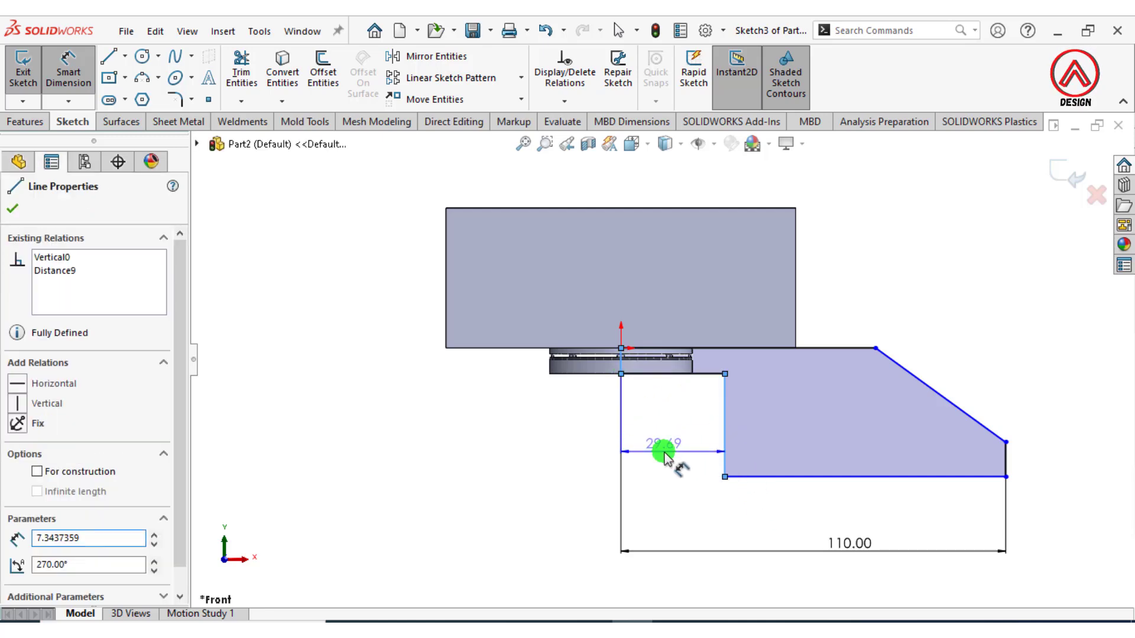
left_click(663, 452)
type("40")
key("Return")
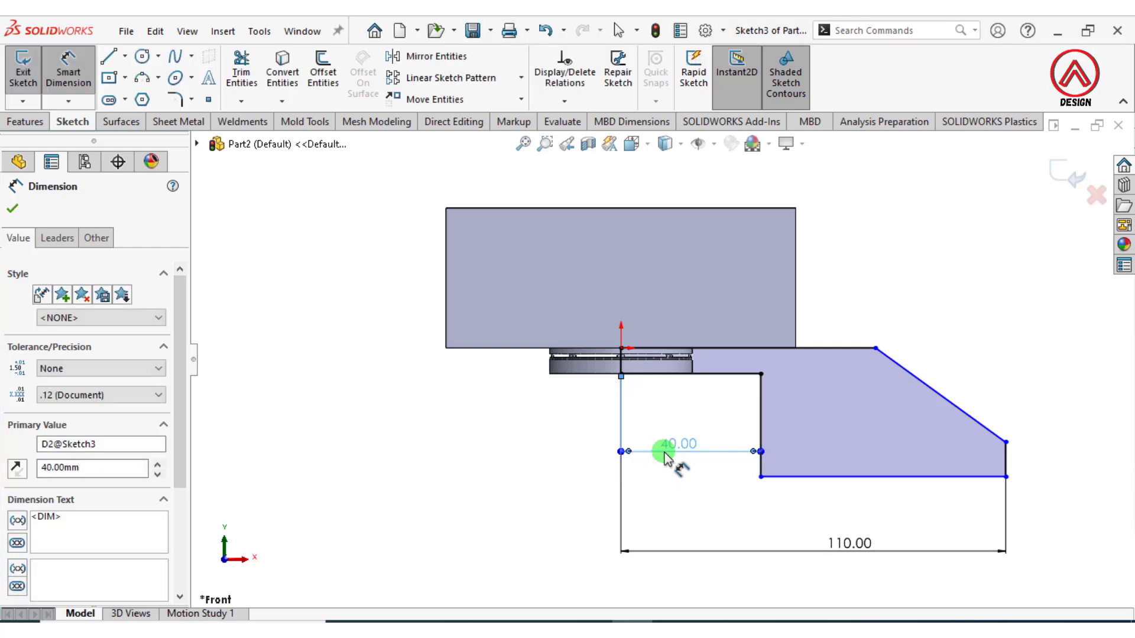
Dimension the profile's overall height between its upper and base lines as 40 mm
left_click(824, 476)
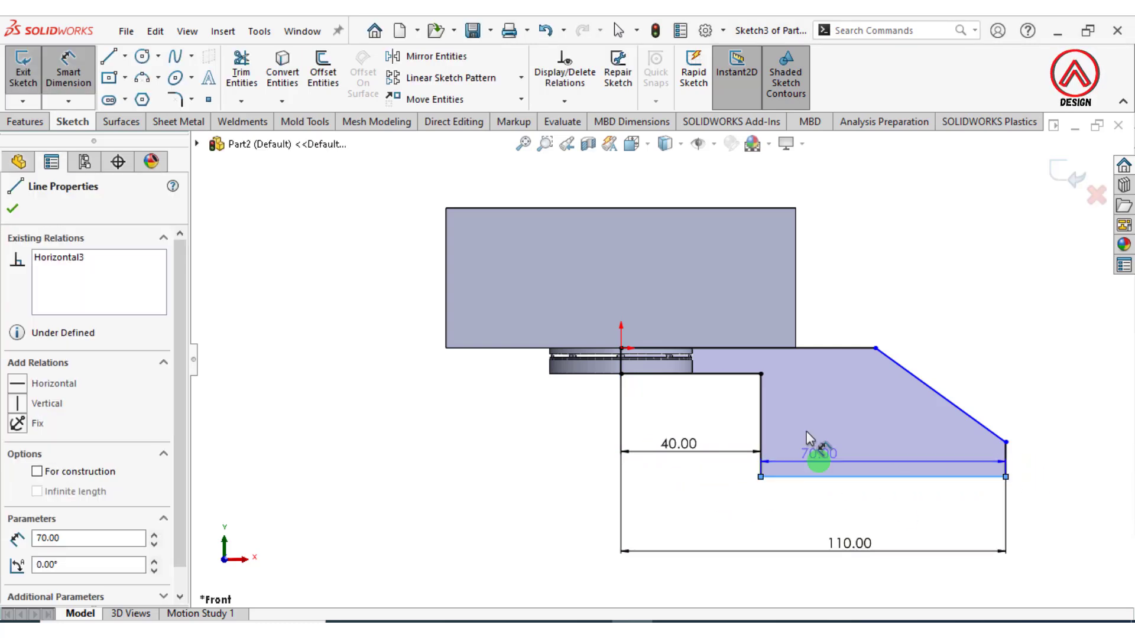
left_click(818, 348)
scroll(838, 374, "up", 2)
left_click(973, 408)
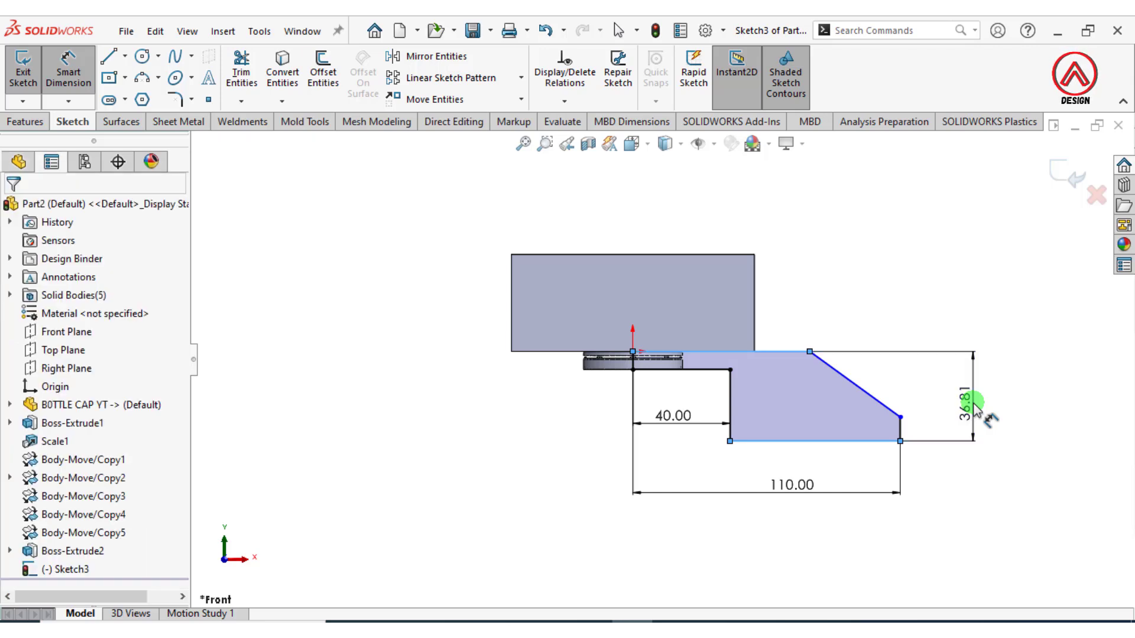
type("40")
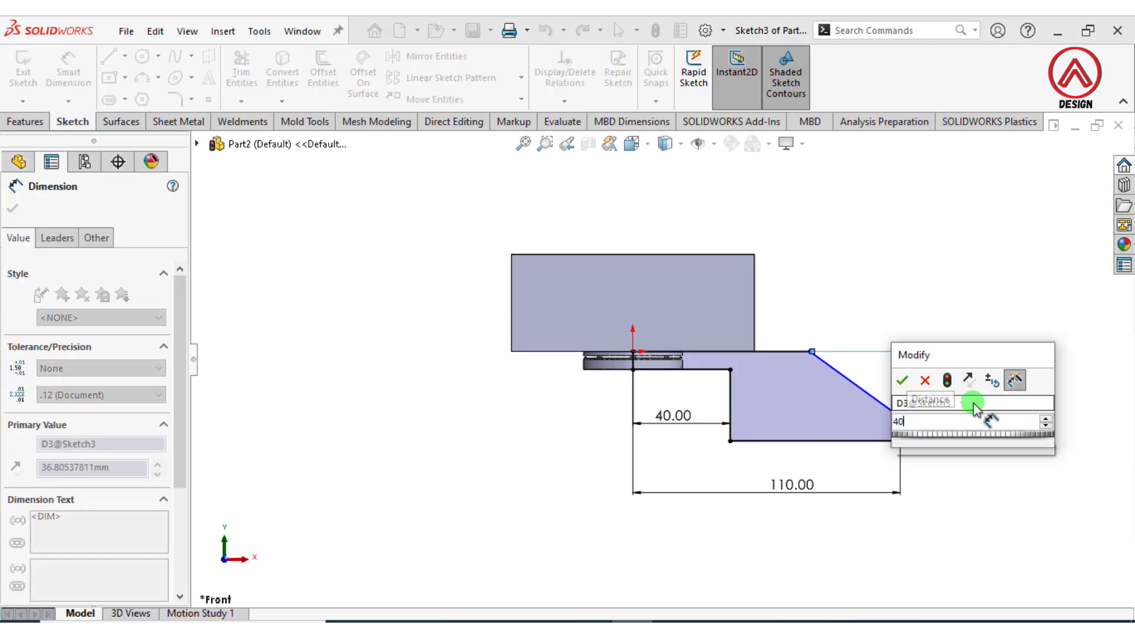
key("Return")
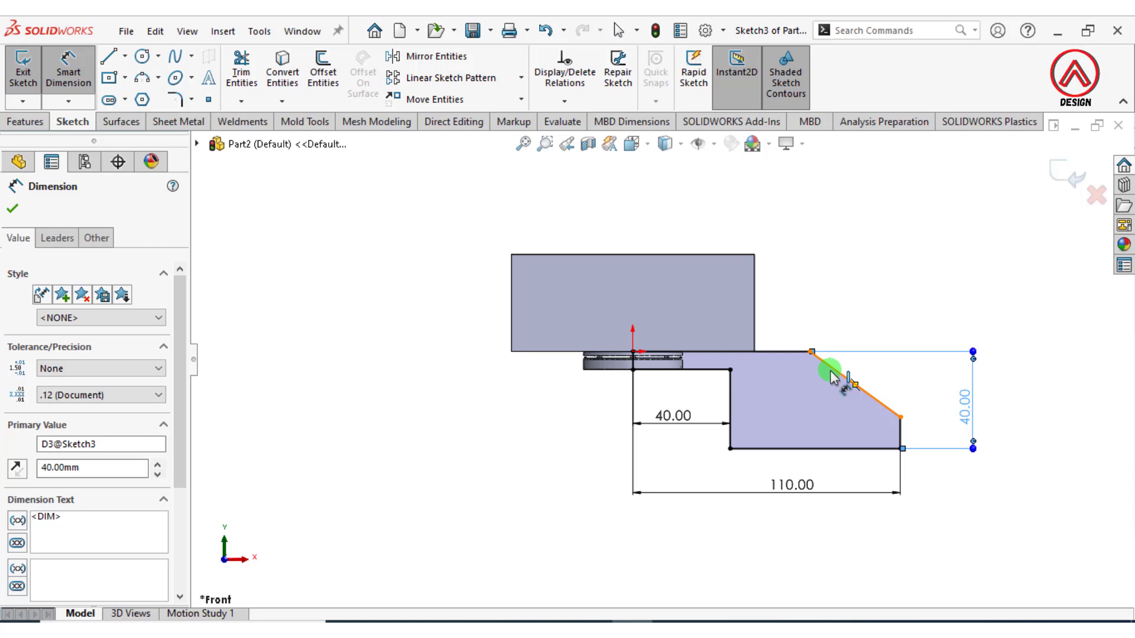
left_click(826, 297)
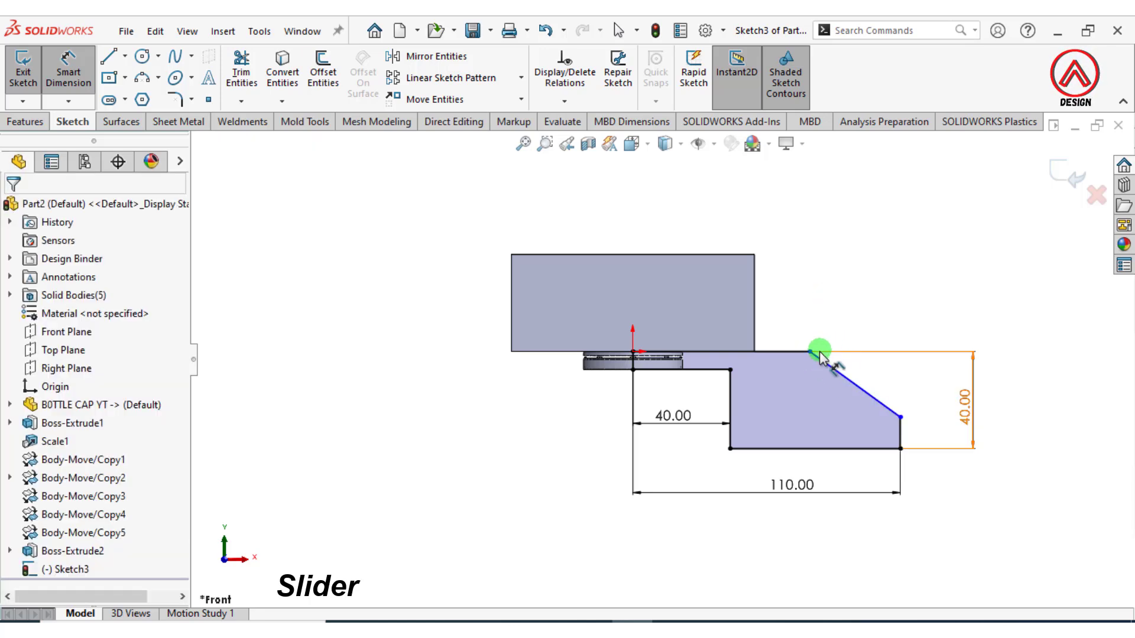
Dimension the horizontal distance from the origin line to the slope's upper endpoint as 100 mm
left_click(809, 352)
left_click(634, 368)
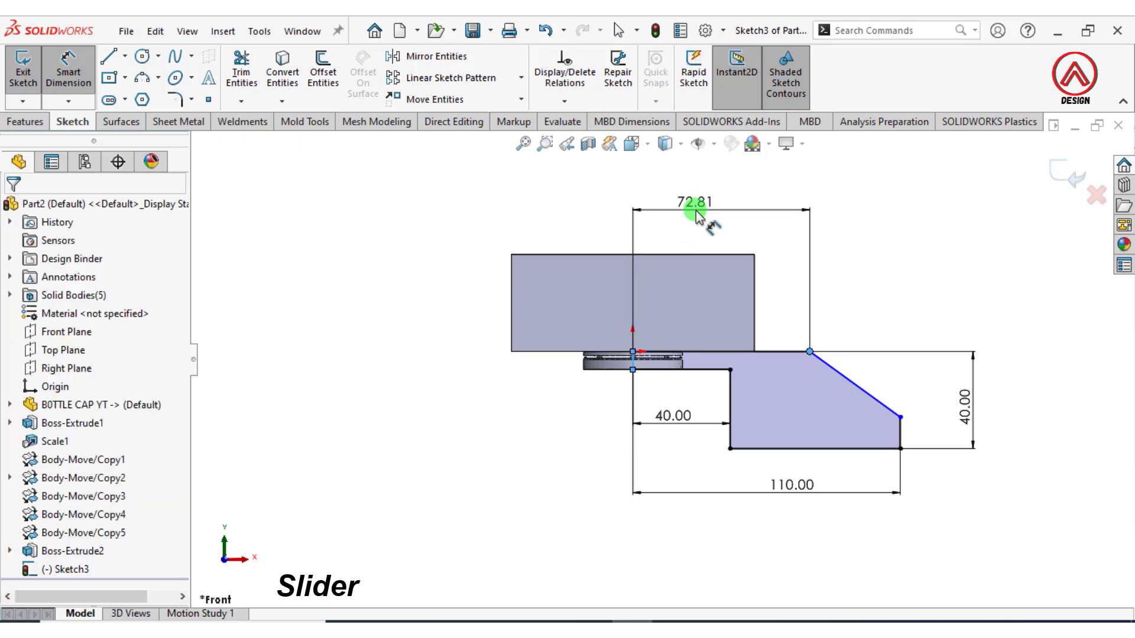
left_click(696, 210)
type("100")
key("Return")
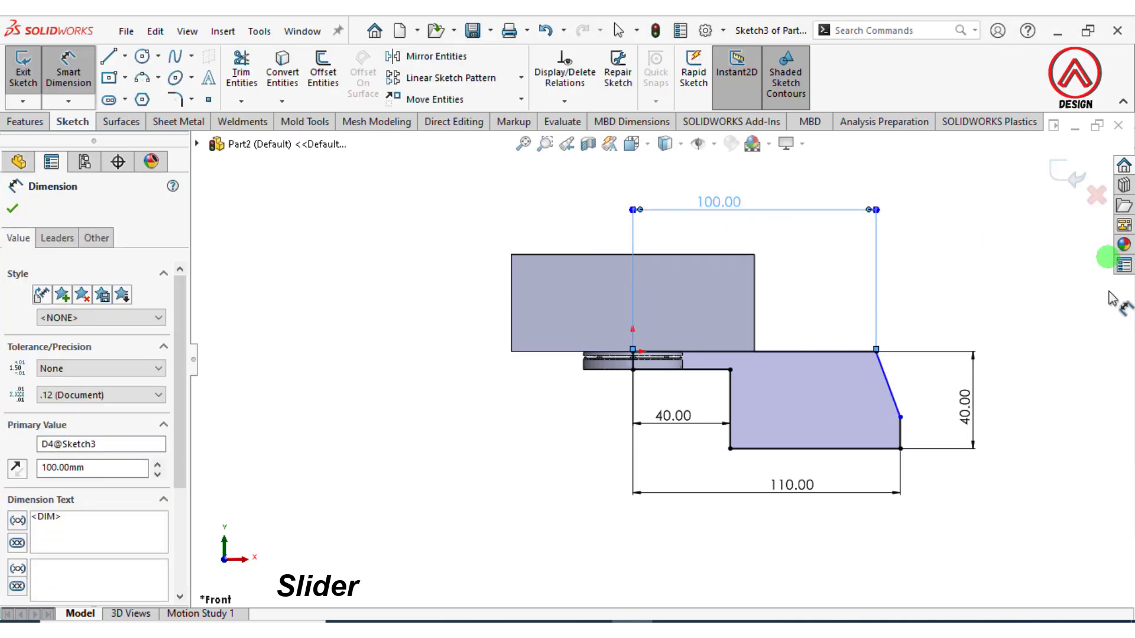
left_click(957, 283)
Dimension the angle between the sloped edge and the inner vertical edge as 20 degrees
left_click(891, 384)
scroll(887, 387, "down", 1)
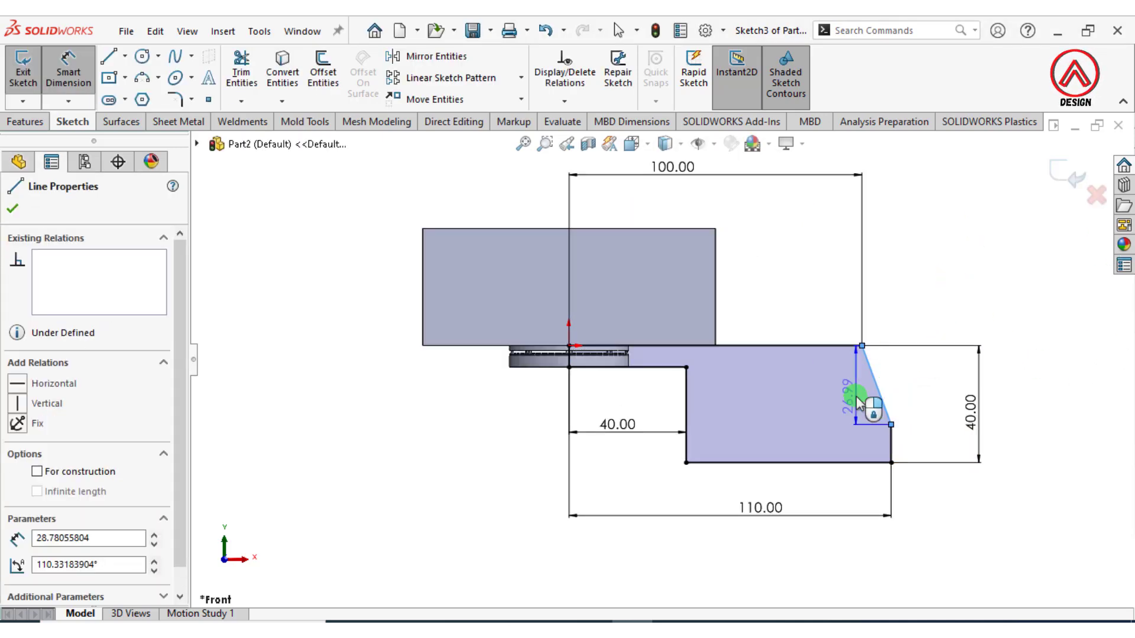
left_click(687, 400)
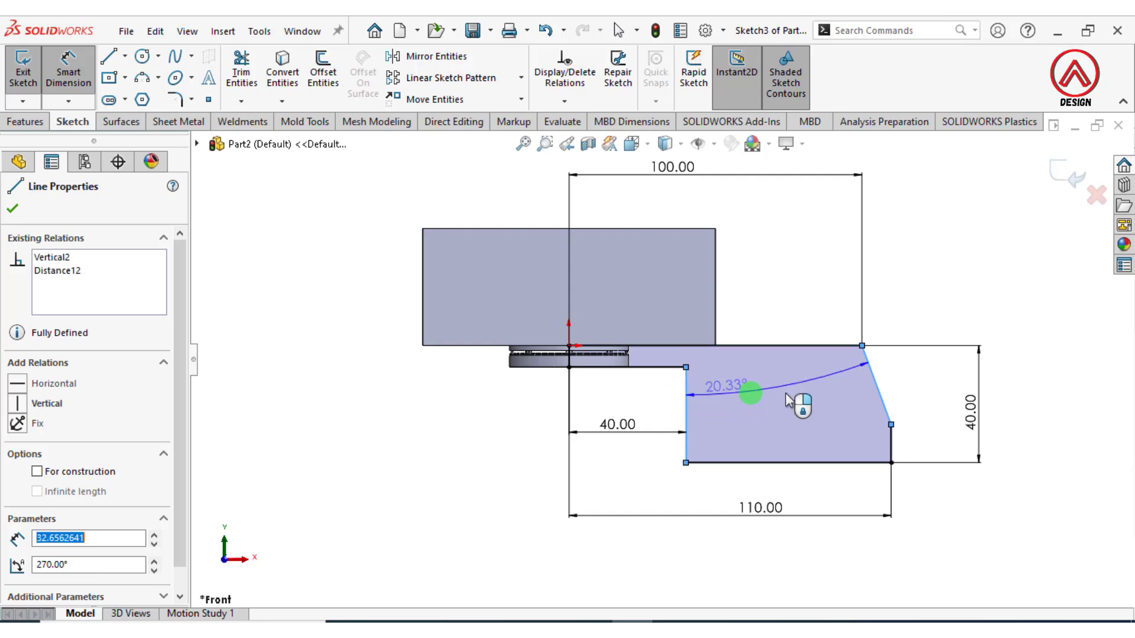
left_click(790, 395)
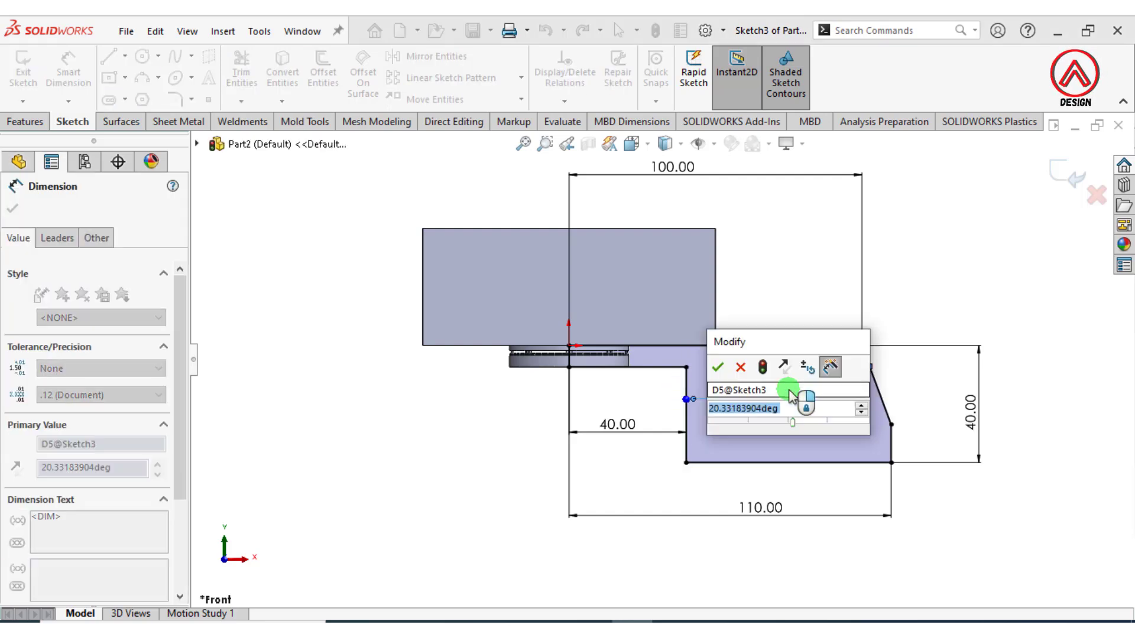
type("20")
key("Return")
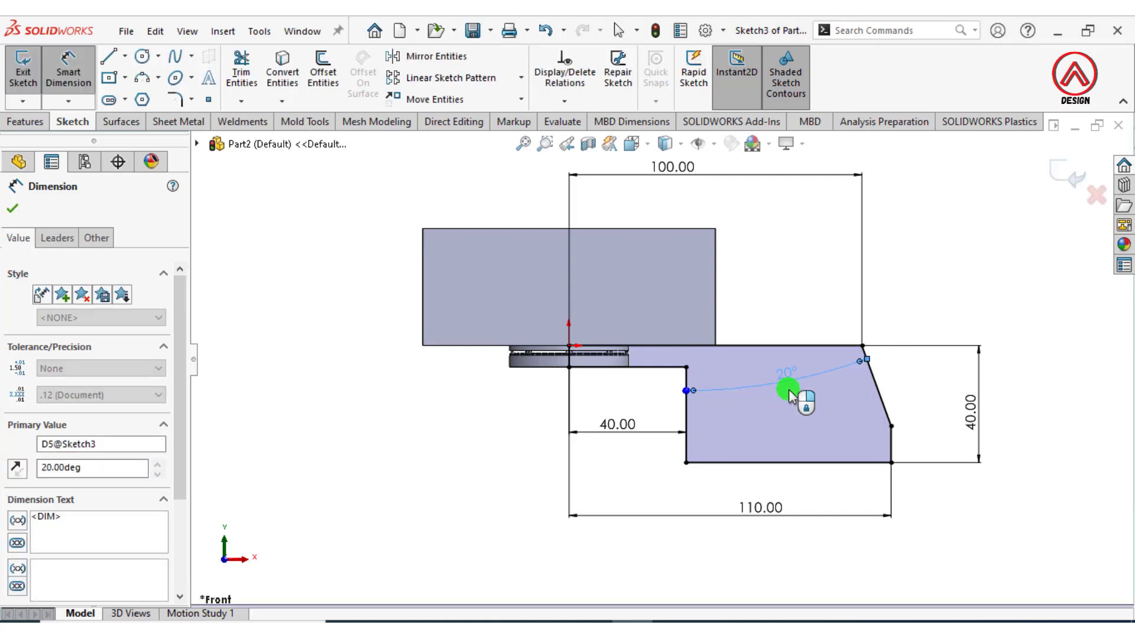
Extrude the slider profile 270 mm as a Mid Plane boss with Merge result off
scroll(819, 377, "up", 3)
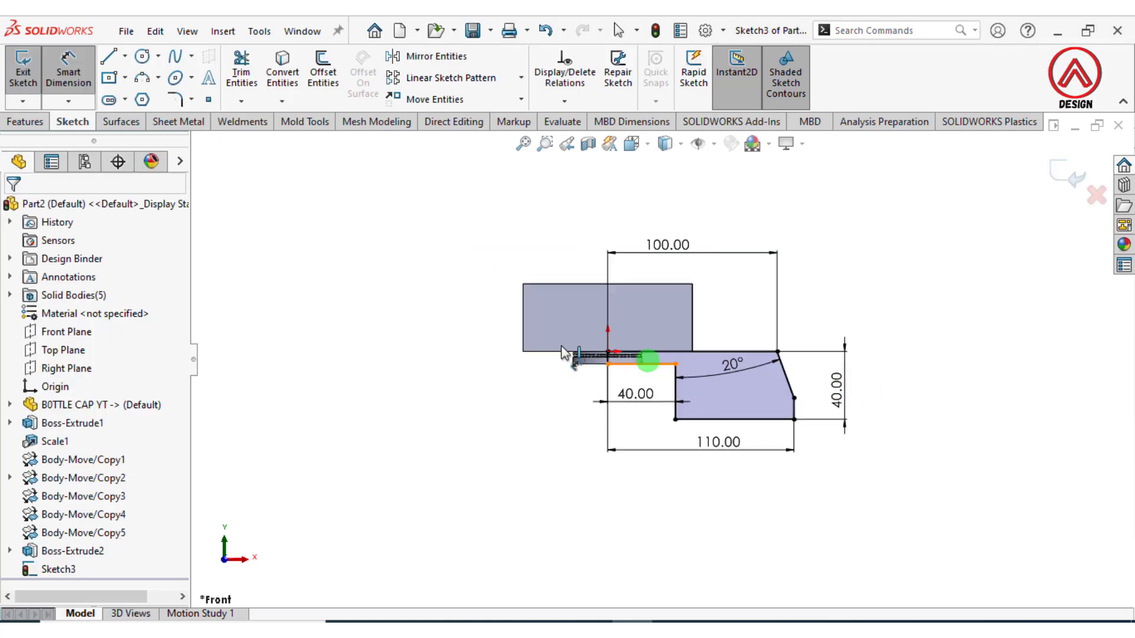
left_click(34, 124)
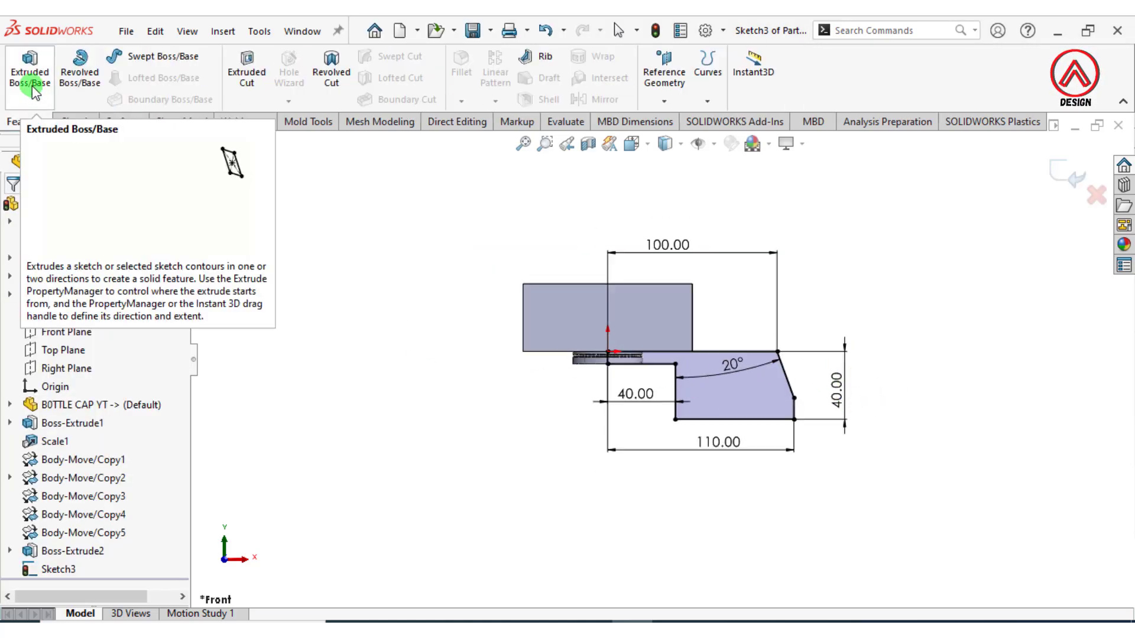
left_click(33, 92)
scroll(805, 387, "up", 6)
middle_click_drag(798, 386, 717, 428)
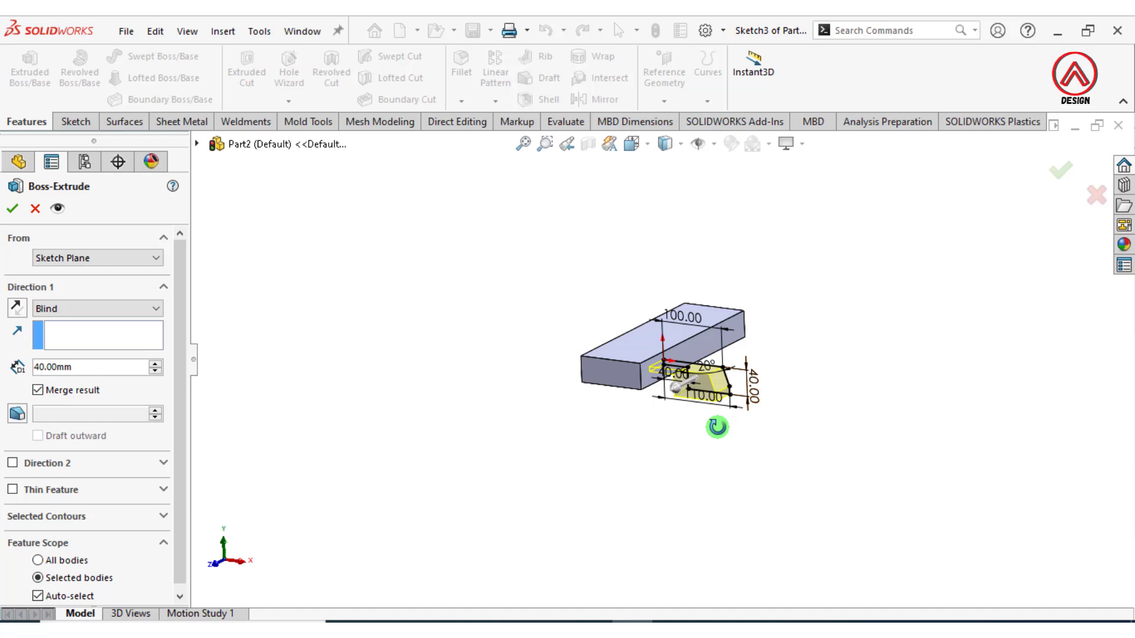
left_click(94, 308)
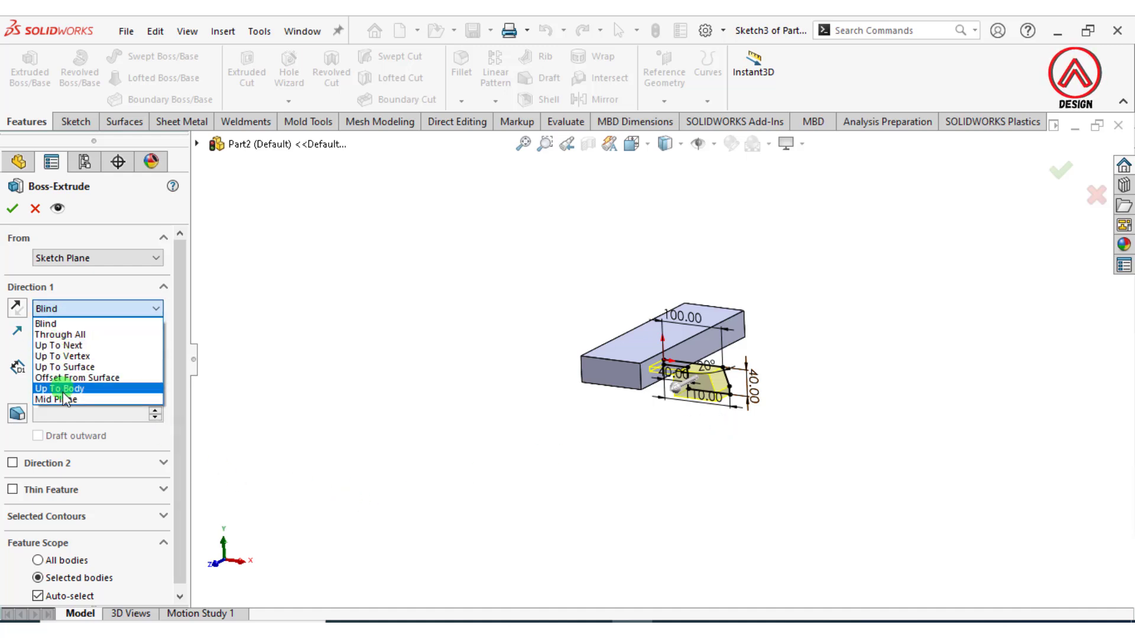
left_click(59, 399)
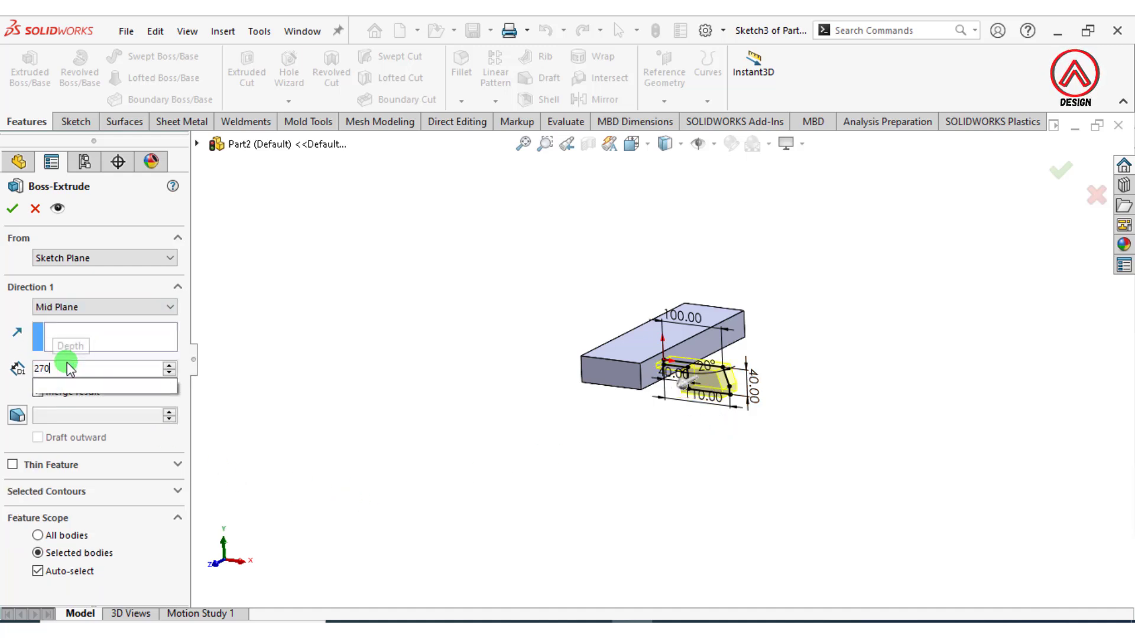
type("270")
key("Return")
left_click(39, 392)
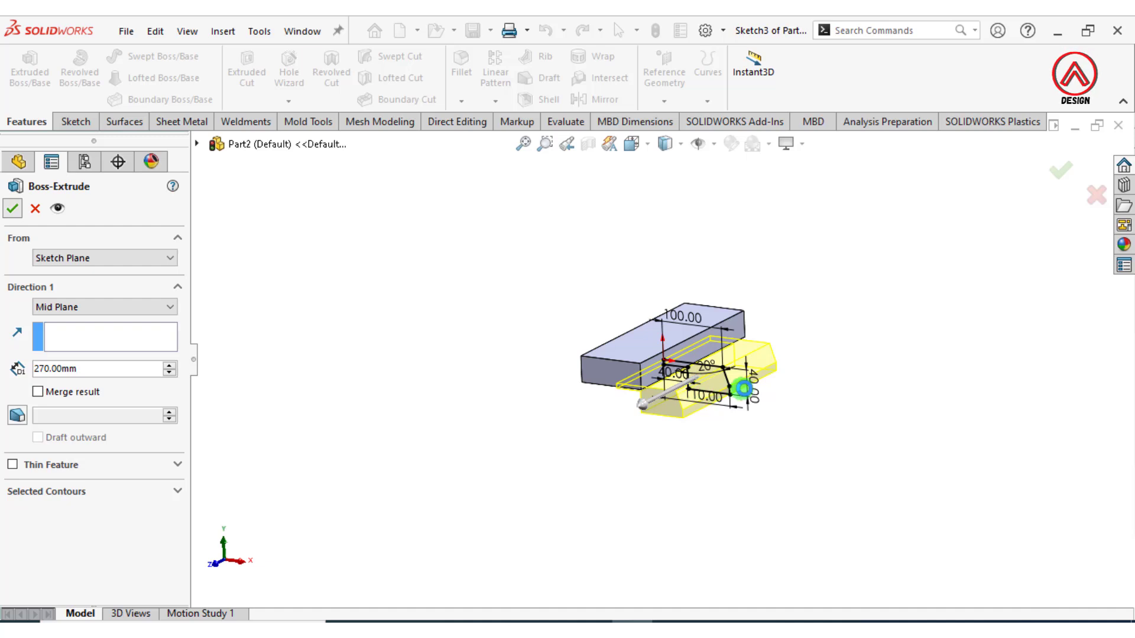
Mirror the slider body about the Right Plane as a separate body, without merging solids
mouse_move(681, 413)
middle_mouse_down()
mouse_move(613, 304)
mouse_move(671, 395)
middle_mouse_up()
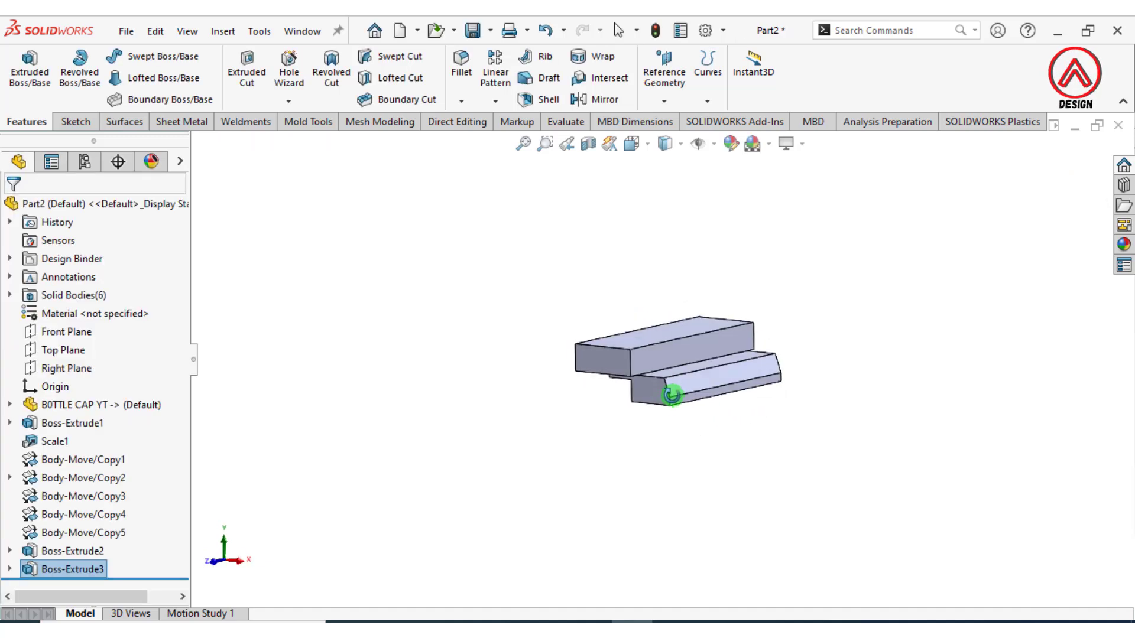
left_click(495, 101)
left_click(502, 167)
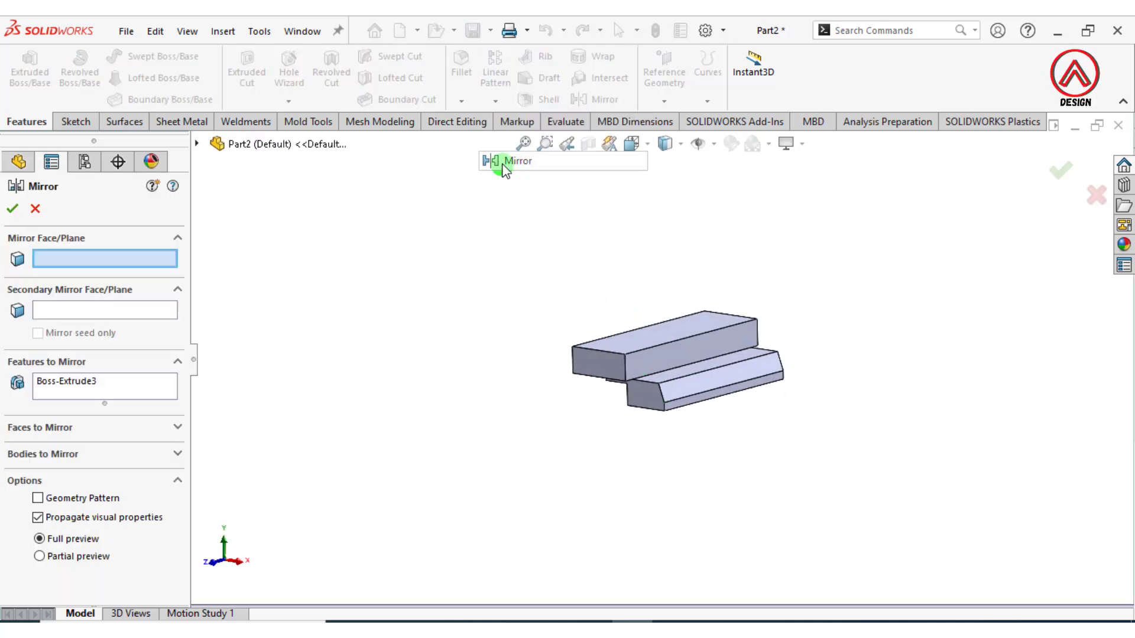
left_click(197, 144)
left_click(263, 308)
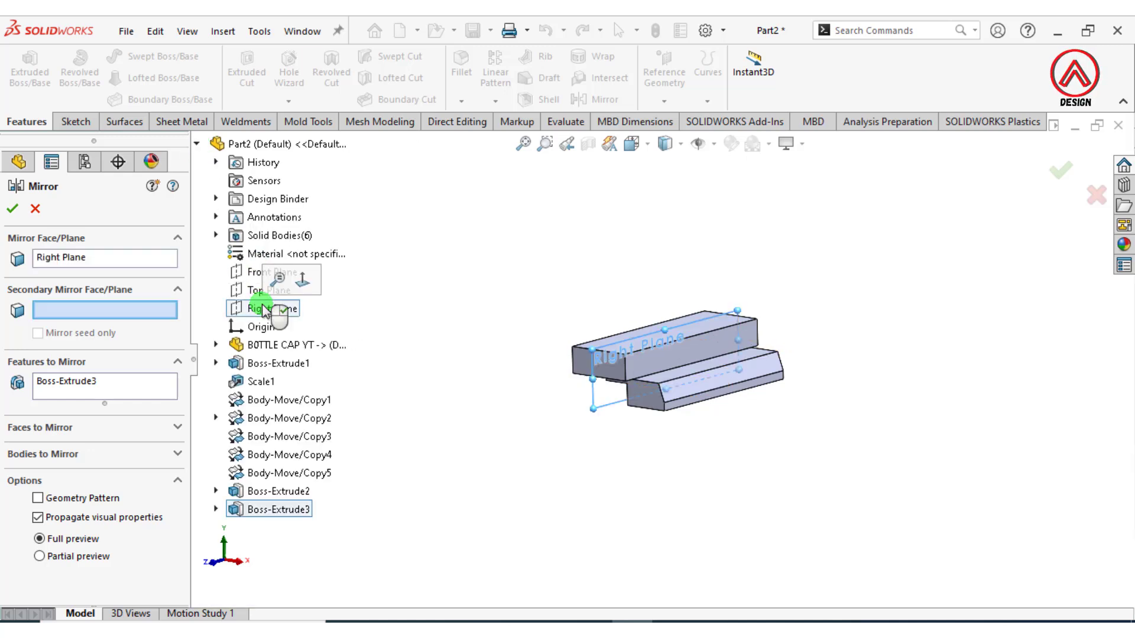
left_click(30, 453)
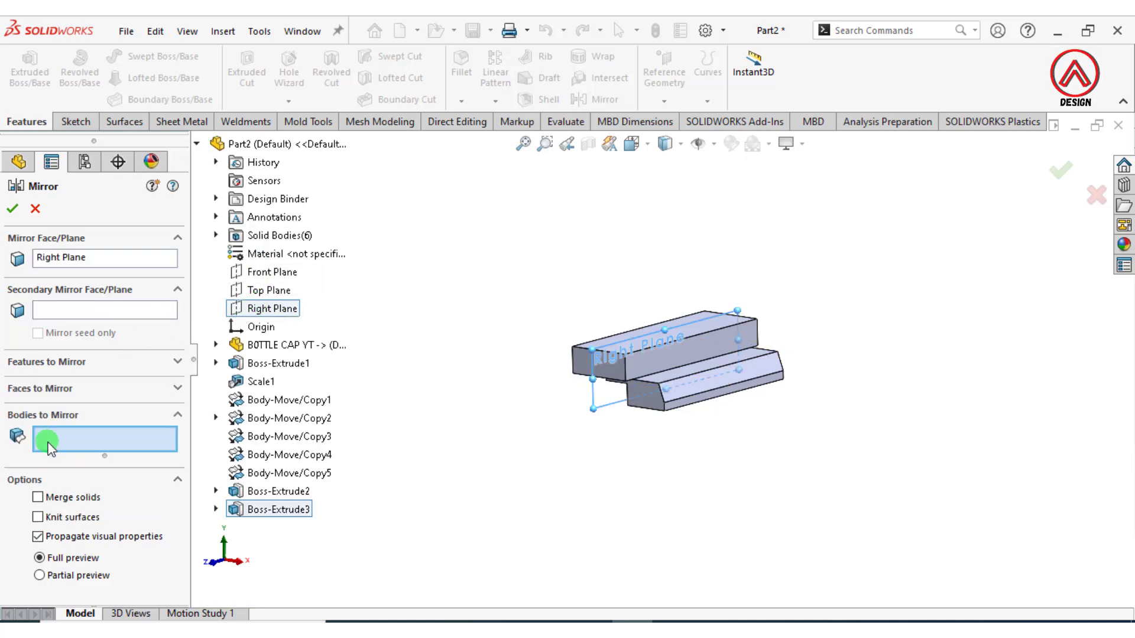
left_click(704, 389)
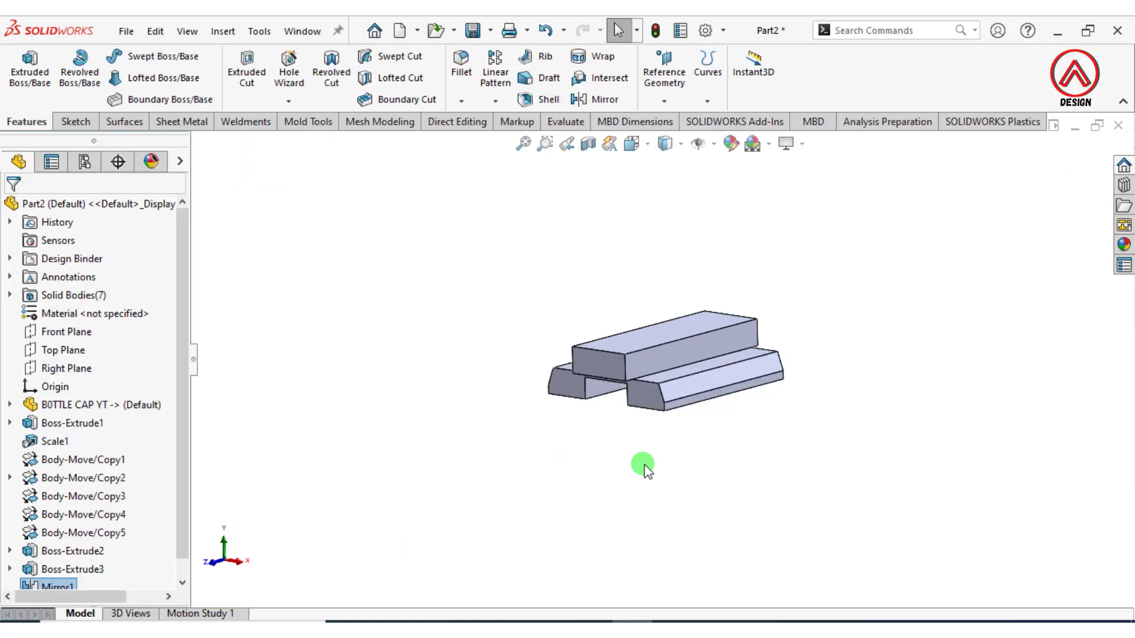
Combine the main cavity block and both slider bodies into one solid with the Add operation
middle_click_drag(644, 466, 609, 417)
left_click(225, 33)
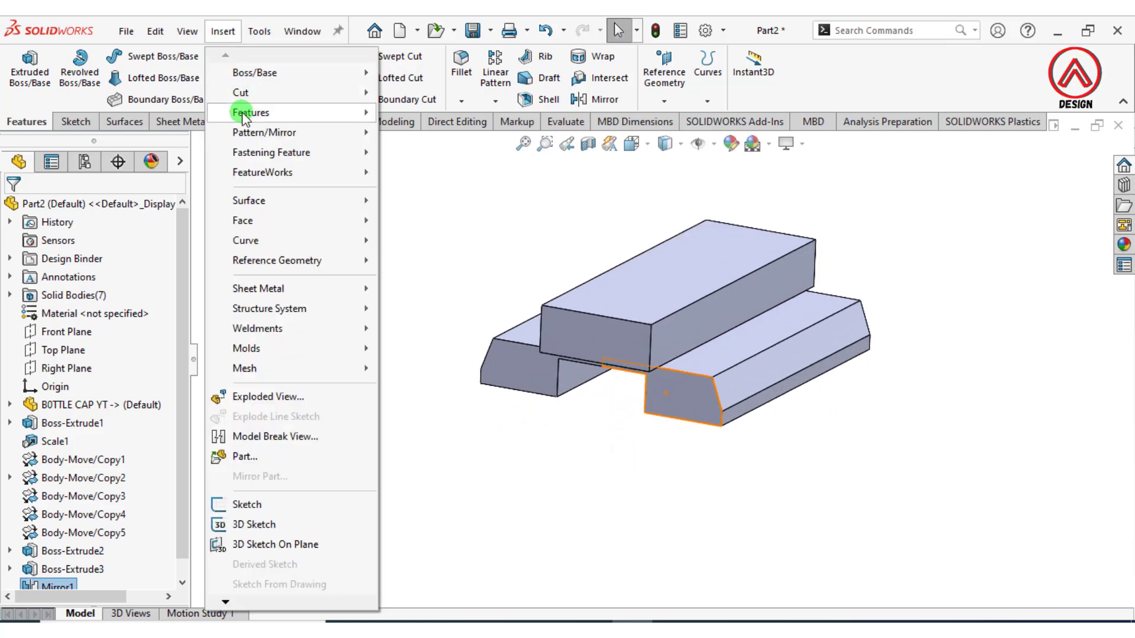
mouse_move(250, 112)
left_click(408, 459)
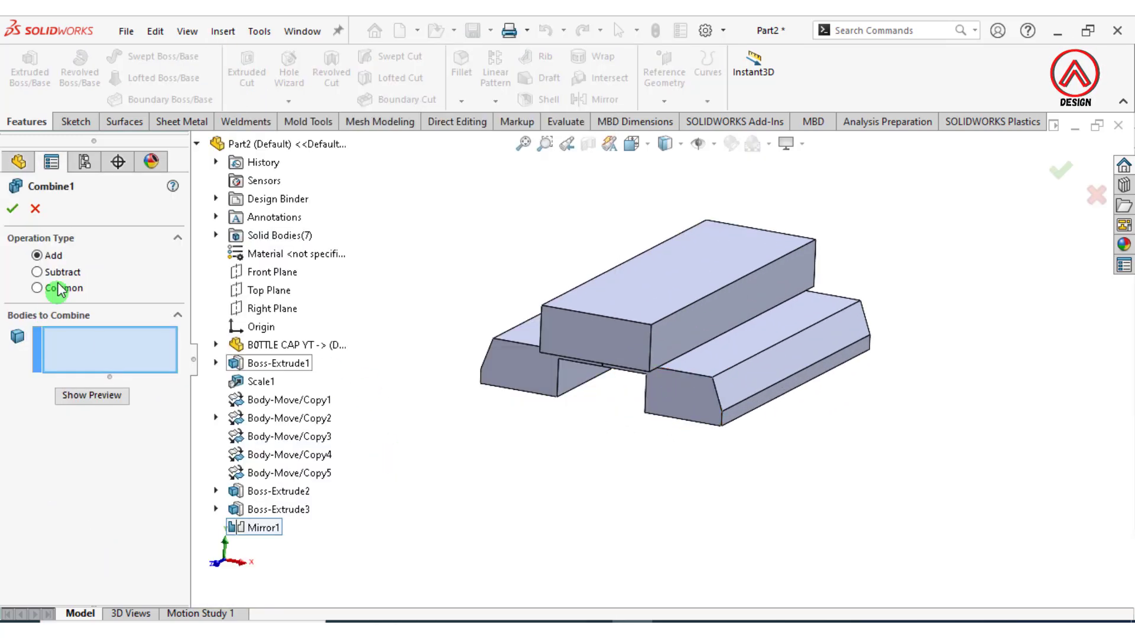
left_click(658, 329)
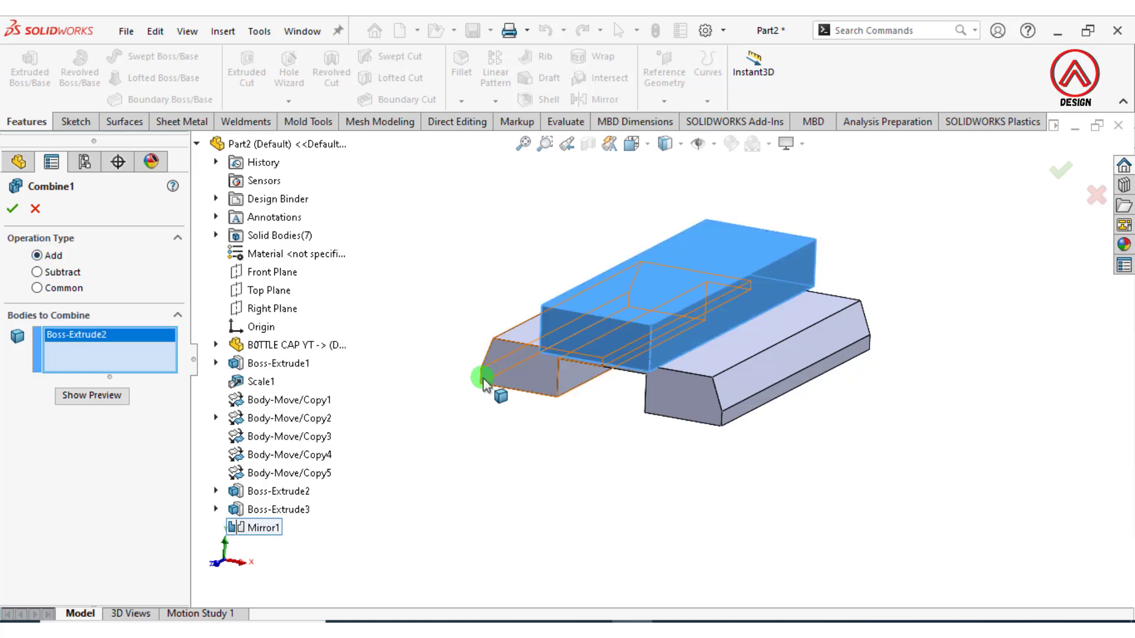
left_click(483, 379)
left_click(715, 391)
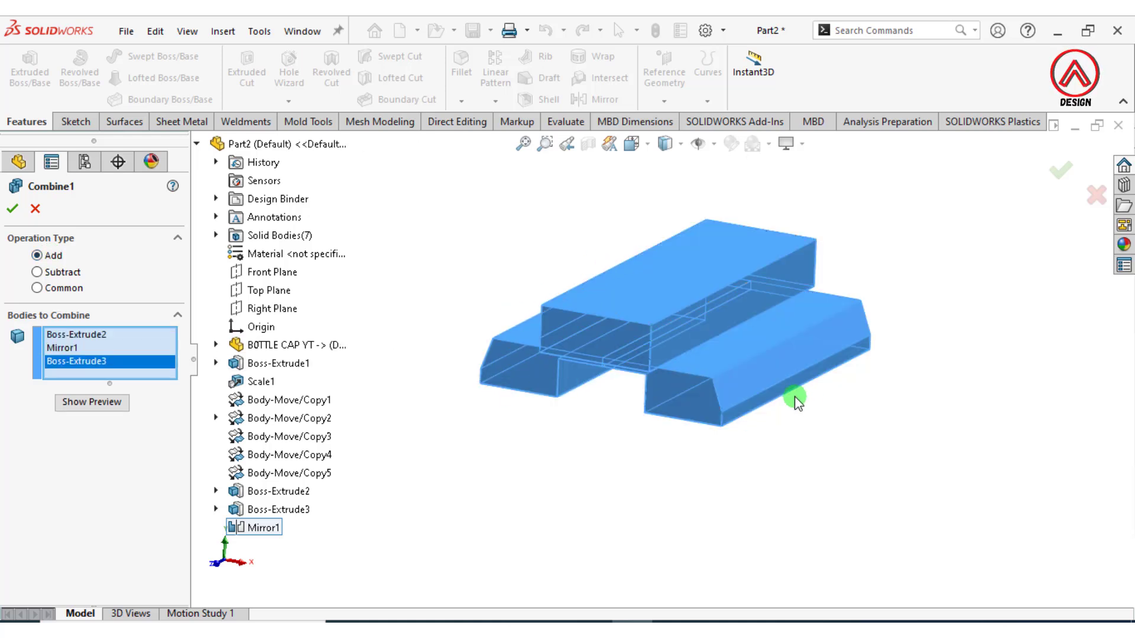
middle_click_drag(796, 402, 818, 246)
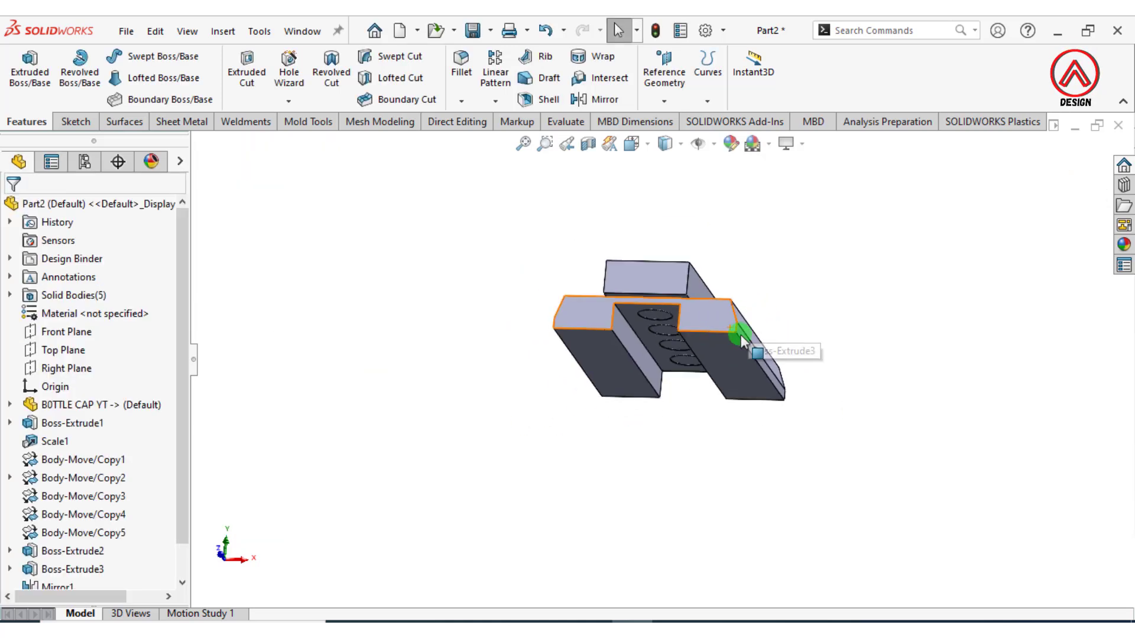
Start an Indent feature with the combined mold block as target body and the Cut option on
middle_click_drag(742, 343, 650, 302)
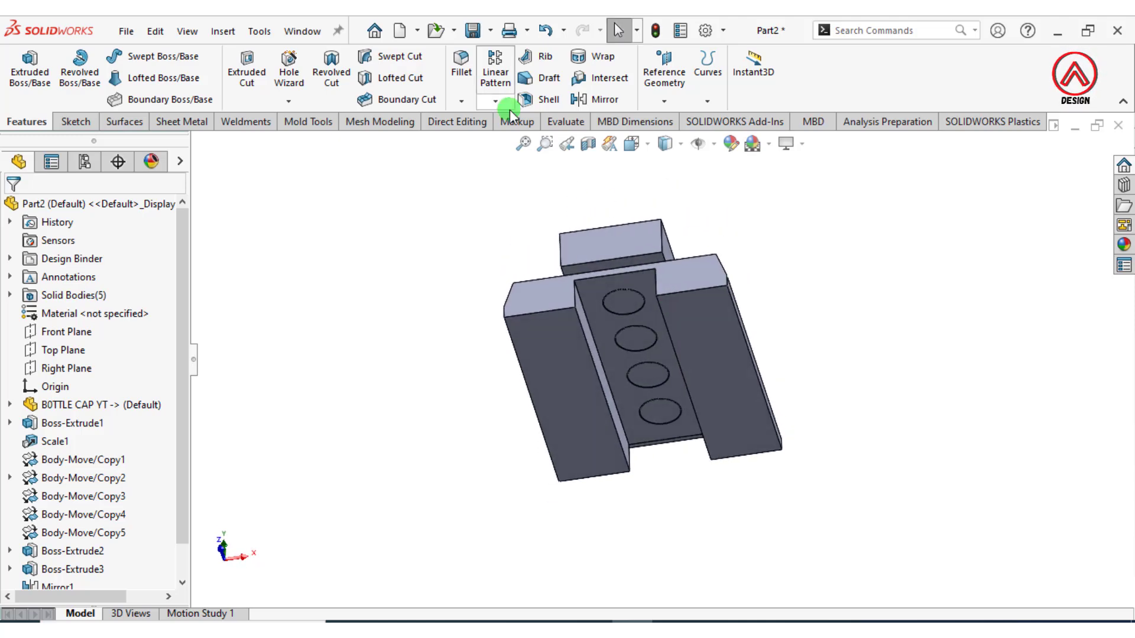
left_click(223, 31)
mouse_move(263, 113)
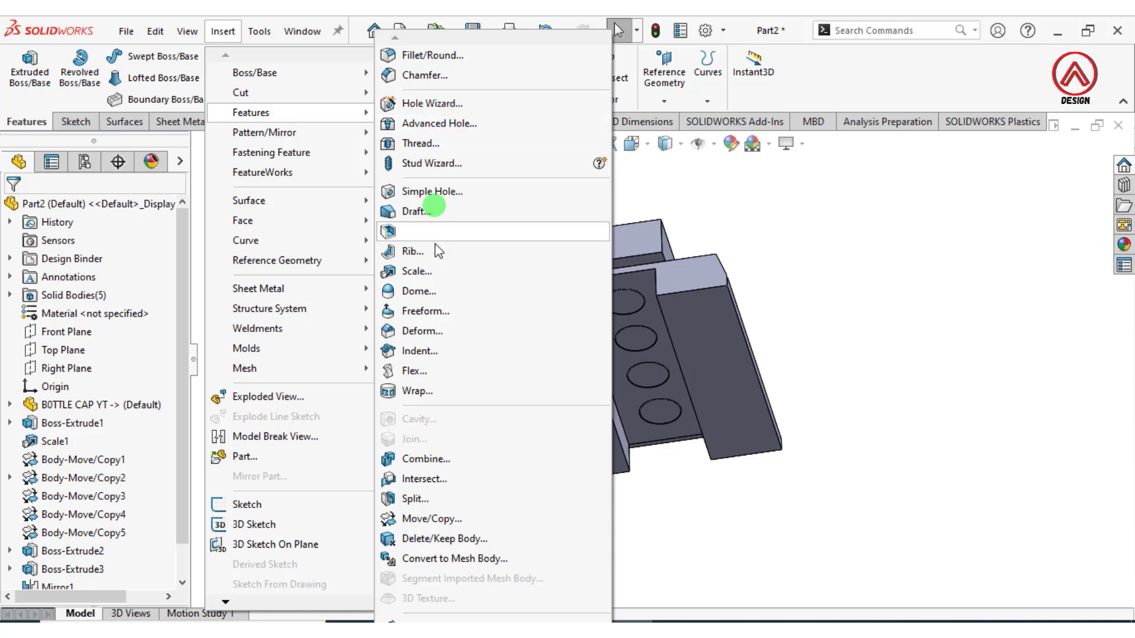
left_click(418, 351)
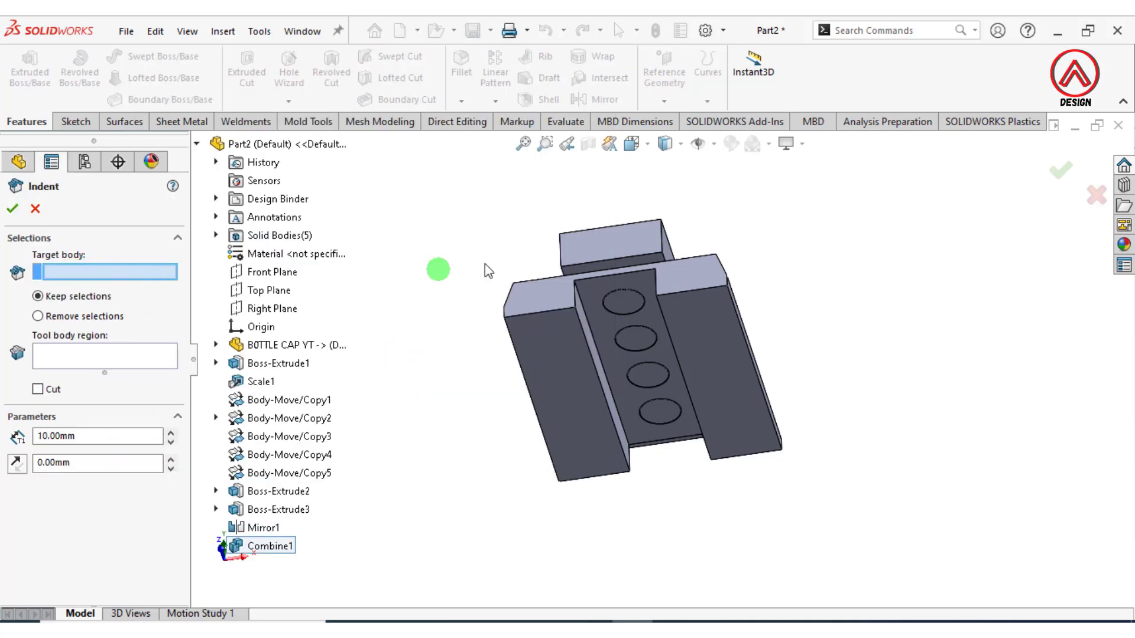
left_click(538, 303)
left_click(118, 350)
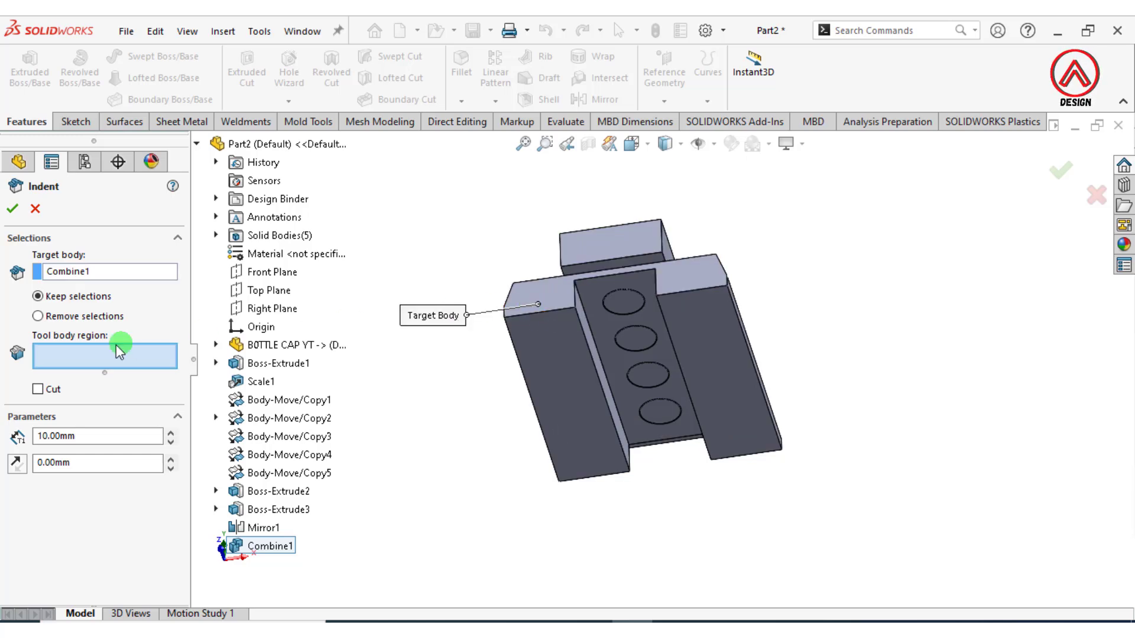
left_click(38, 390)
left_click(717, 442)
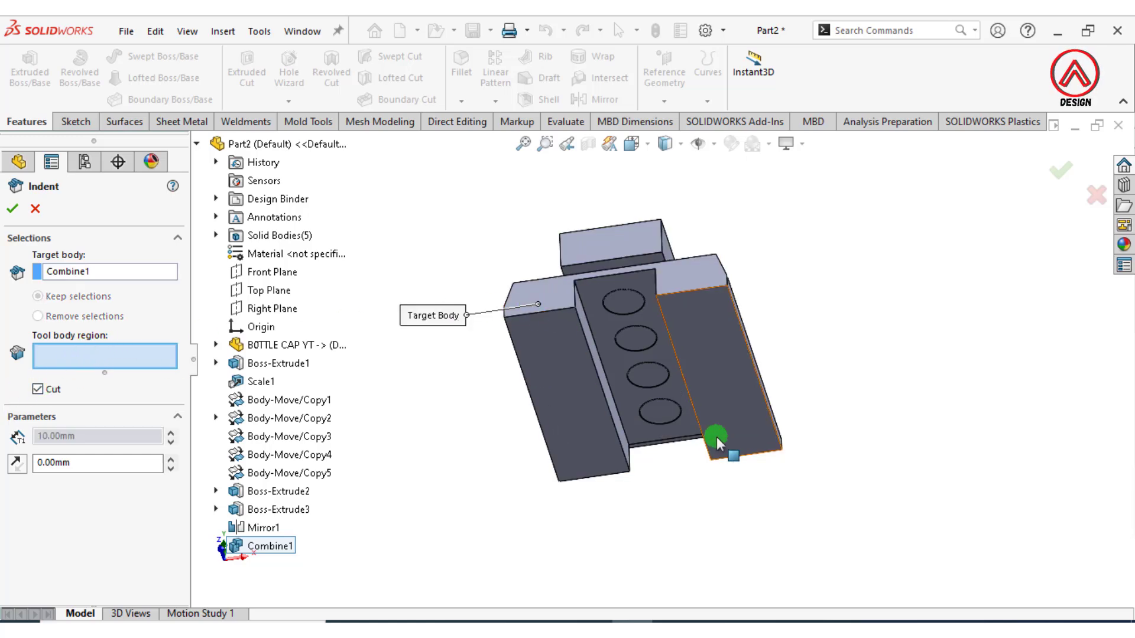
Show hidden edges as dashed lines and pick the first bottle cap body as the Indent's tool body region
middle_click_drag(717, 443, 727, 172)
scroll(654, 304, "down", 8)
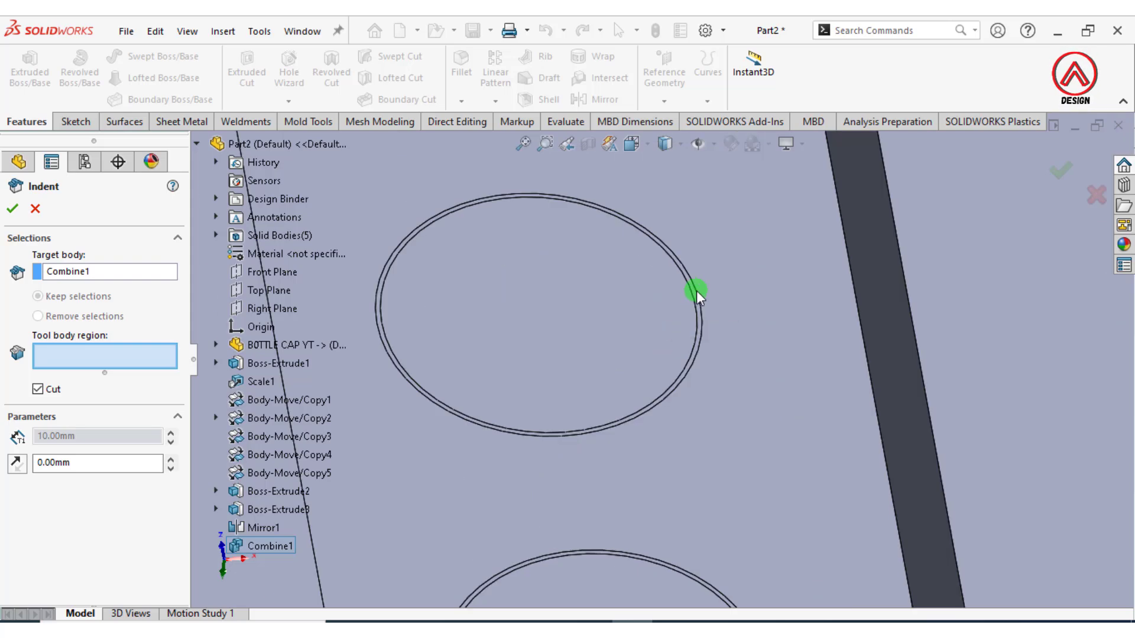
left_click(665, 143)
left_click(665, 227)
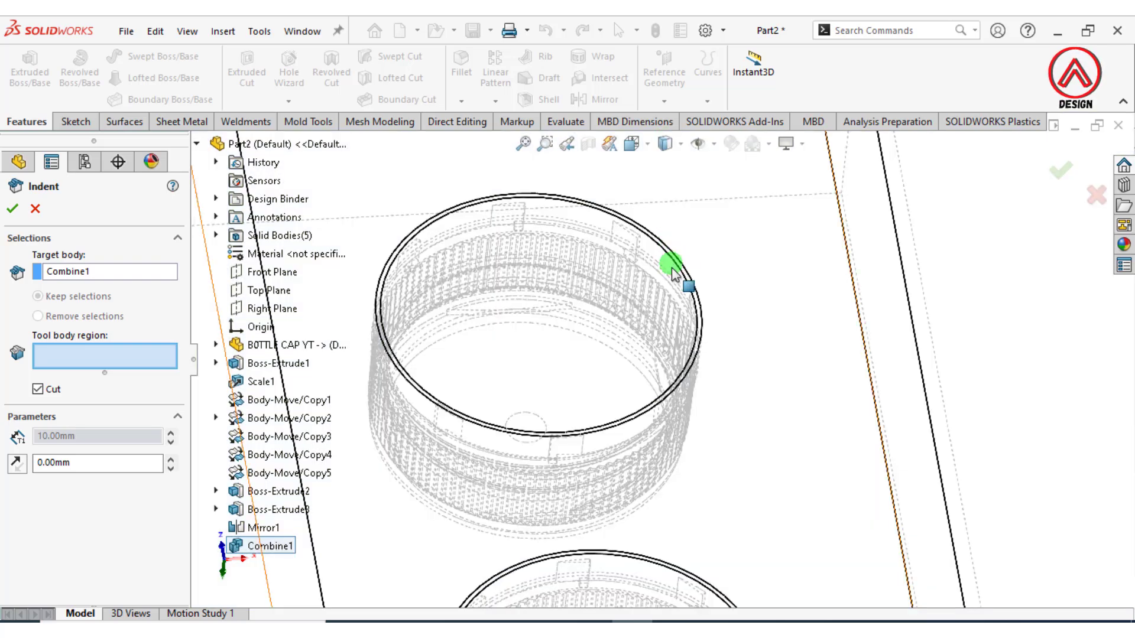
left_click(663, 296)
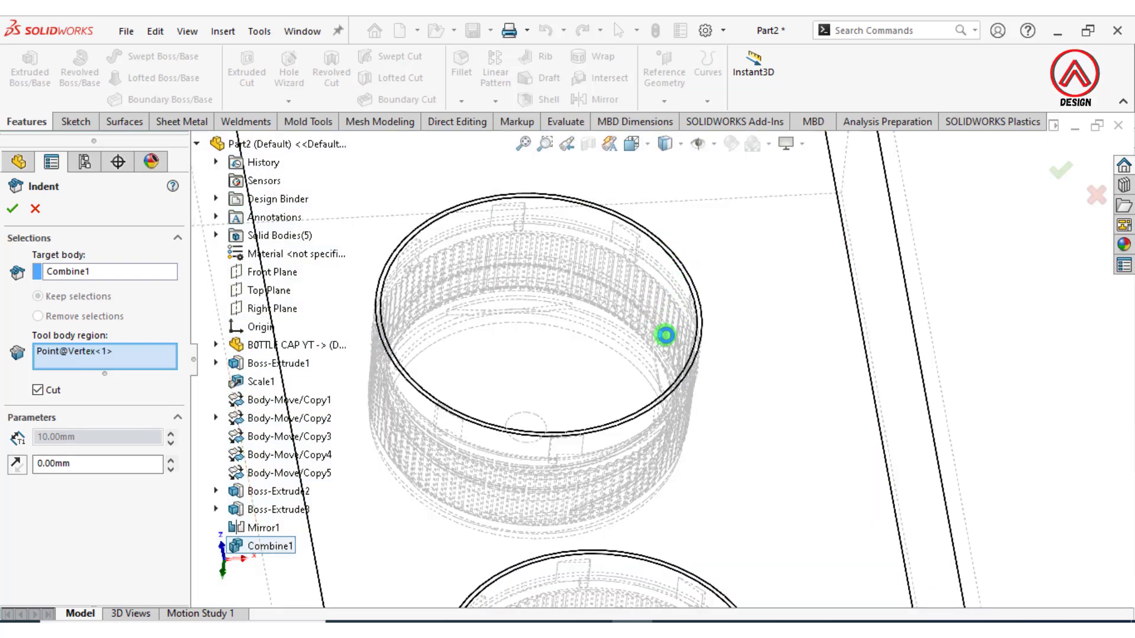
Add the remaining three bottle cap bodies to the Indent's tool body regions
scroll(679, 345, "up", 5)
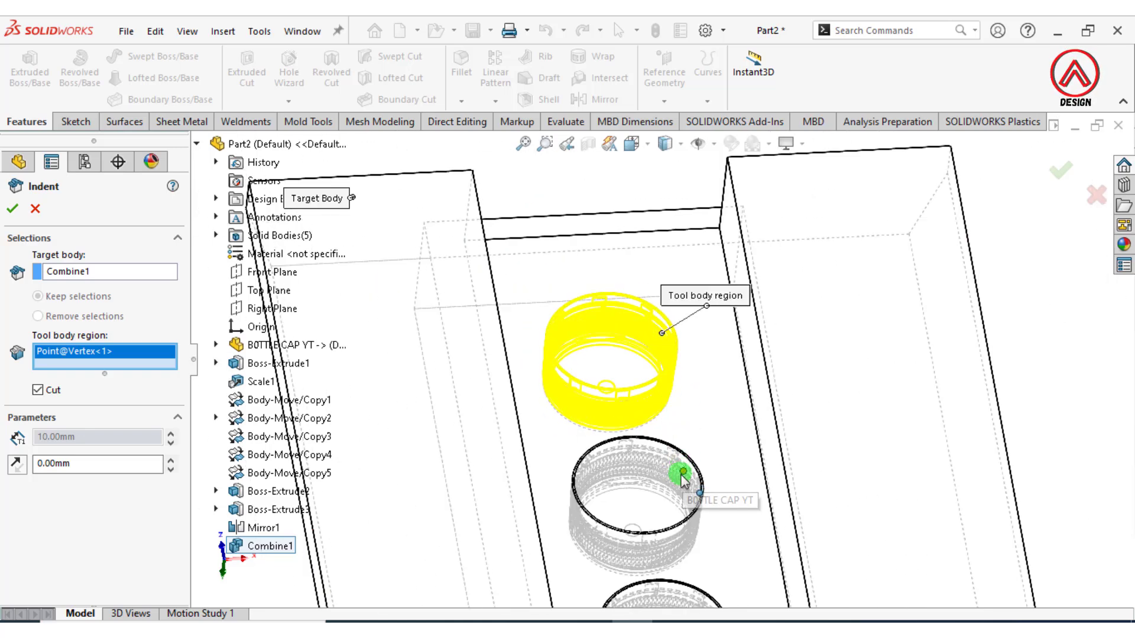
left_click(681, 477)
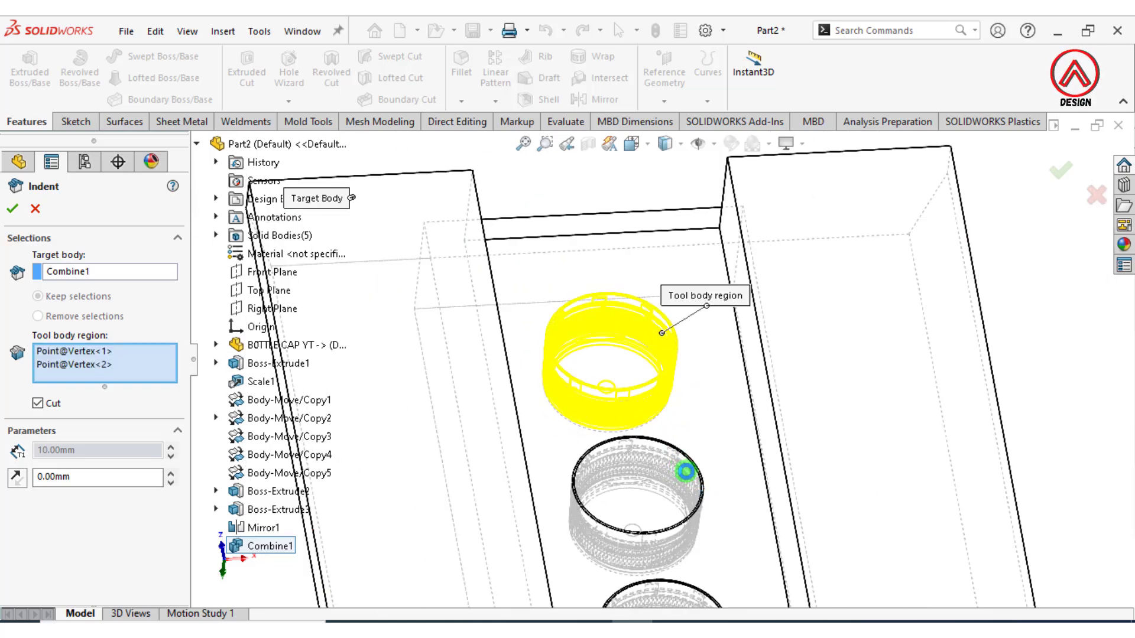
scroll(674, 500, "up", 3)
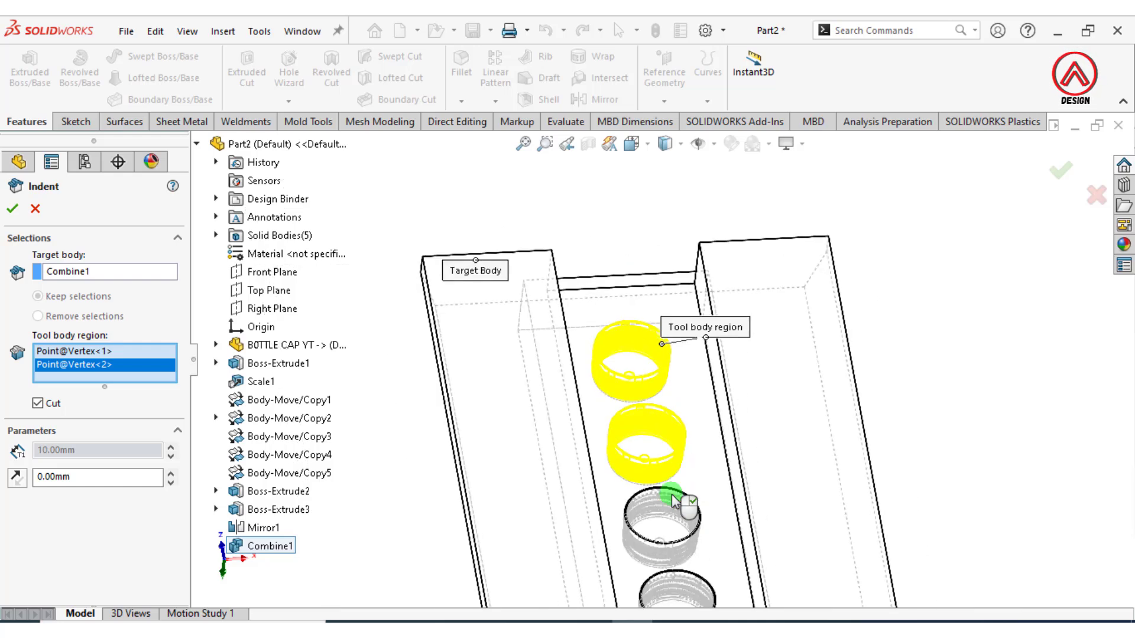
scroll(704, 505, "down", 3)
left_click(696, 490)
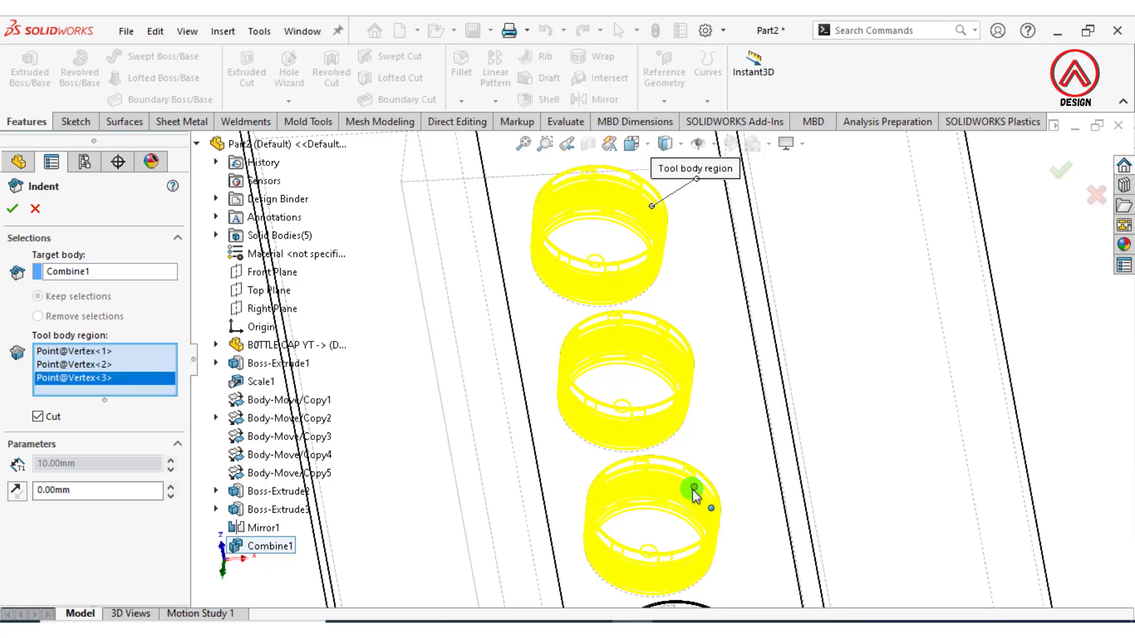
scroll(685, 489, "up", 3)
scroll(684, 473, "down", 2)
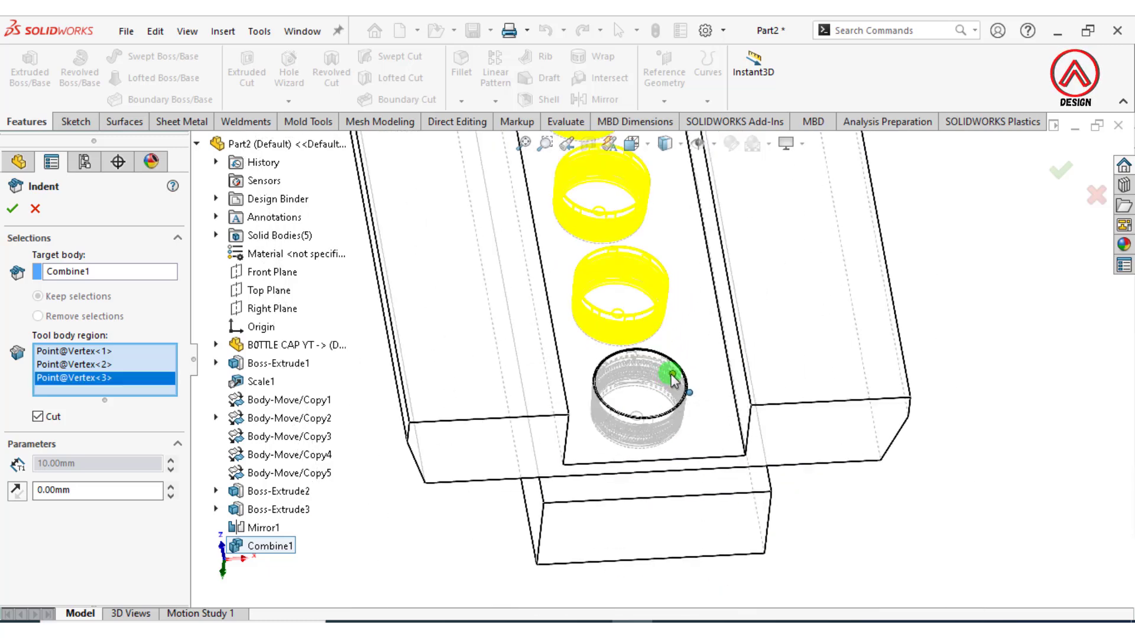
left_click(654, 389)
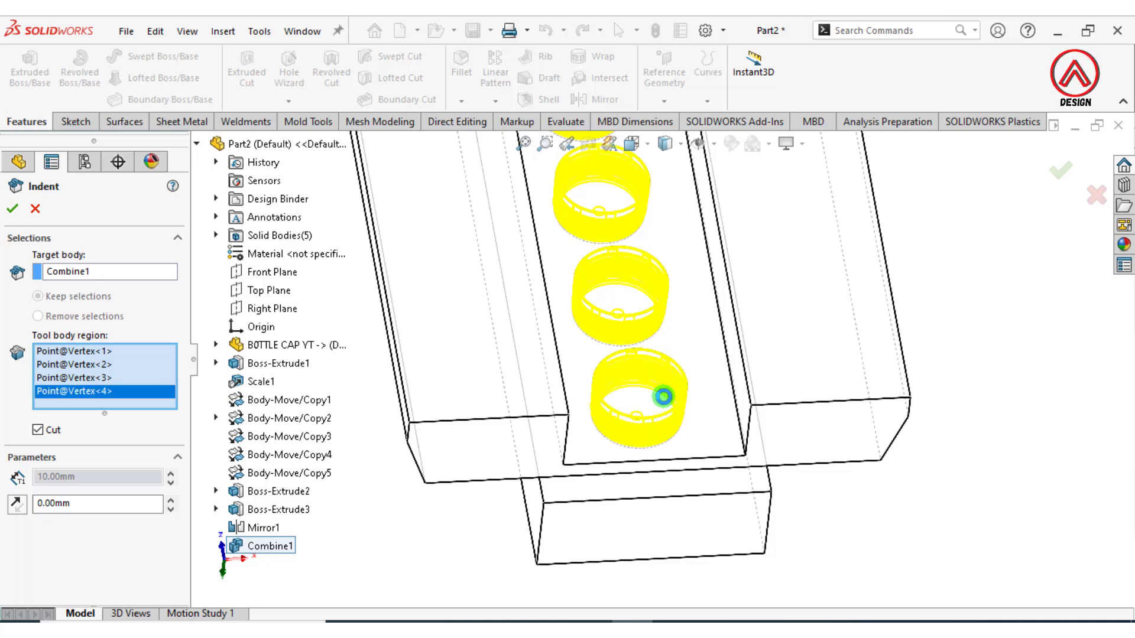
Return the display to shaded with edges and apply the Indent cut to the mold block
left_click(31, 439)
left_click(588, 188)
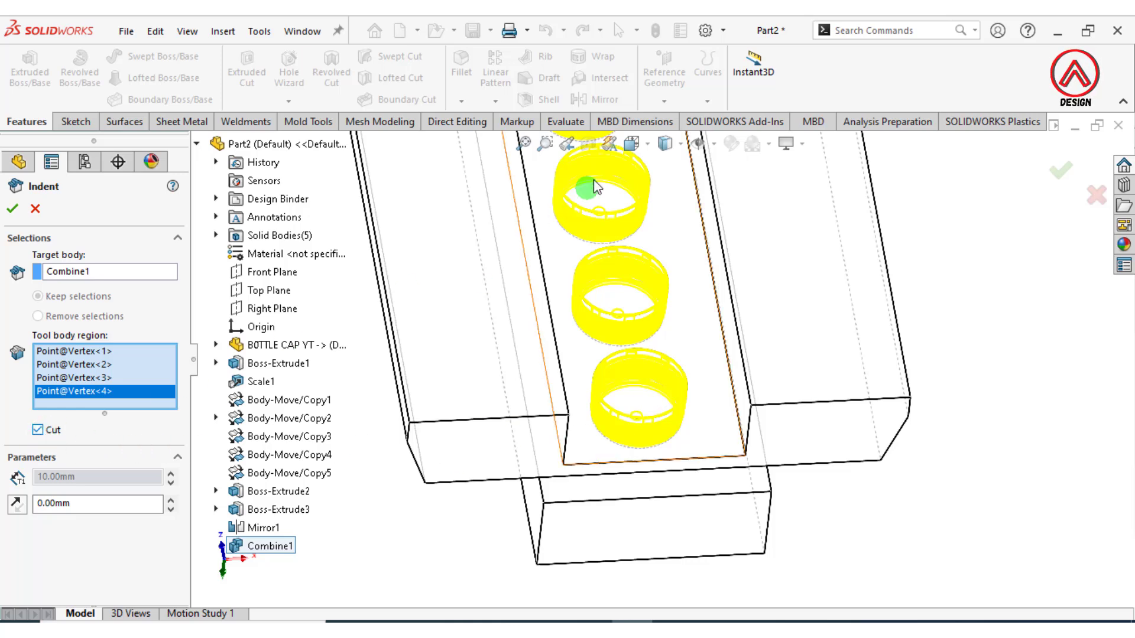
left_click(665, 144)
left_click(13, 208)
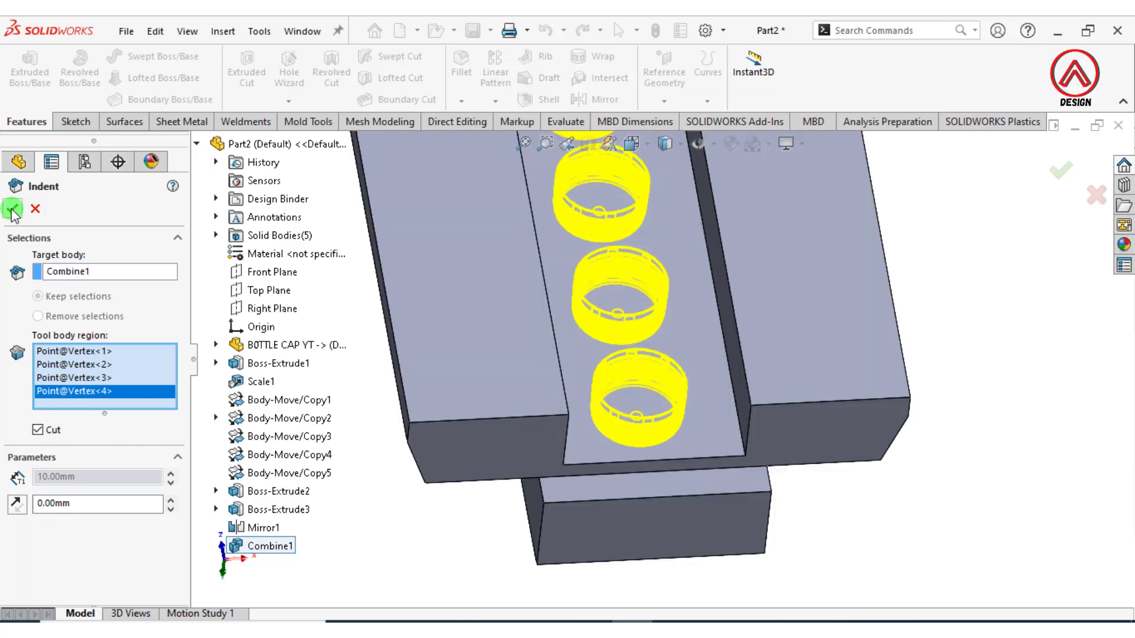
left_click(539, 392)
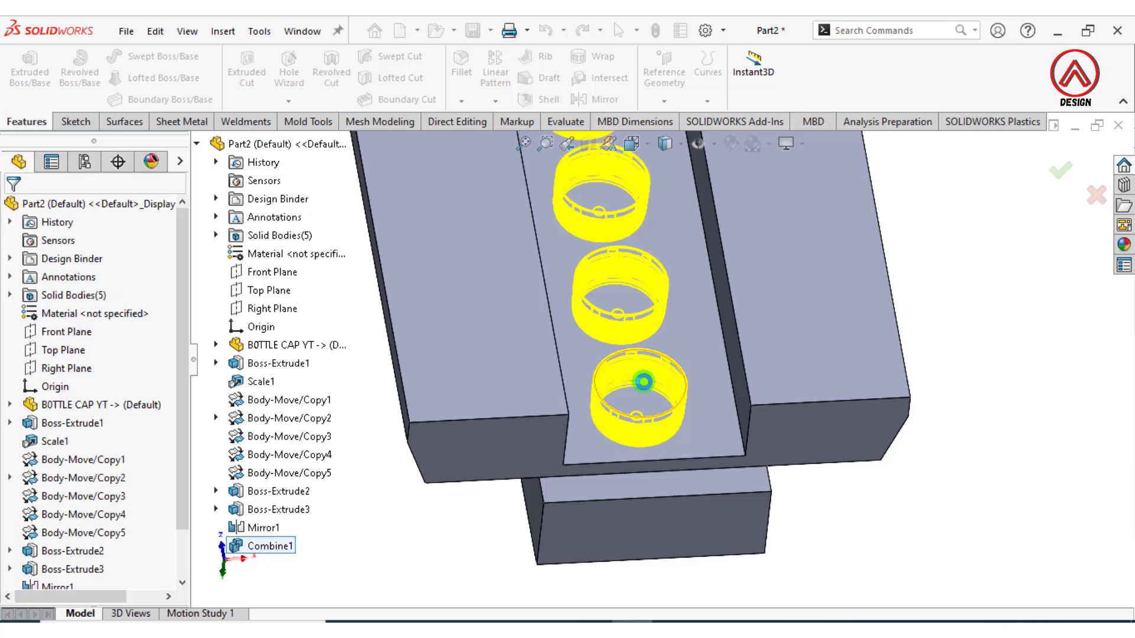
Start a Split feature with the Right Plane and the Top Plane as trim tools
scroll(647, 380, "up", 10)
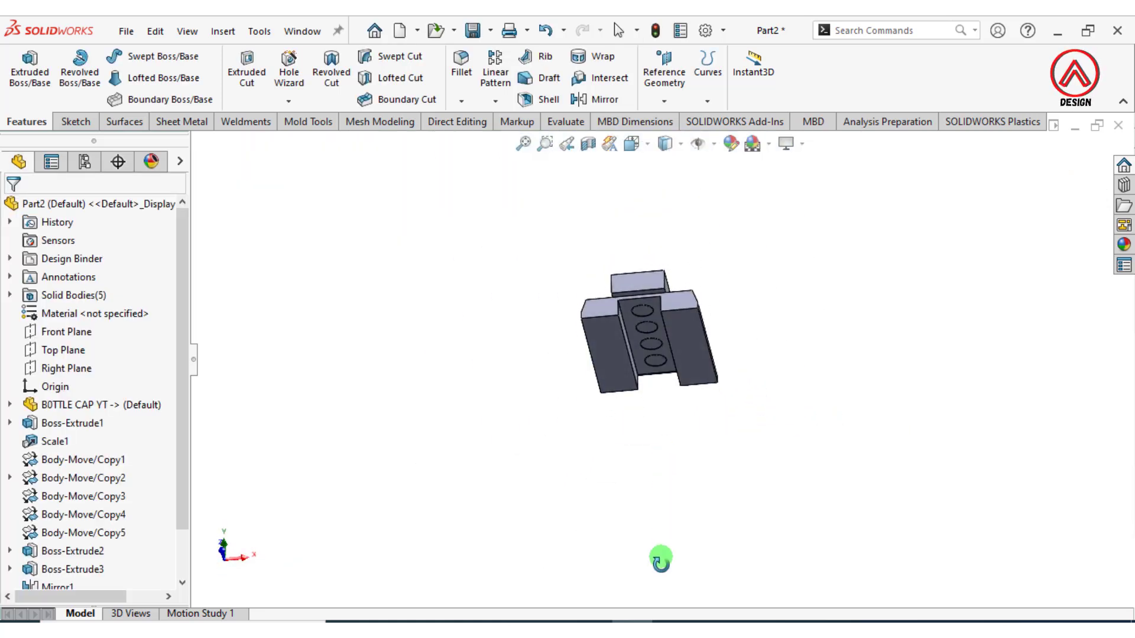
middle_click_drag(653, 342, 626, 467)
scroll(648, 332, "down", 5)
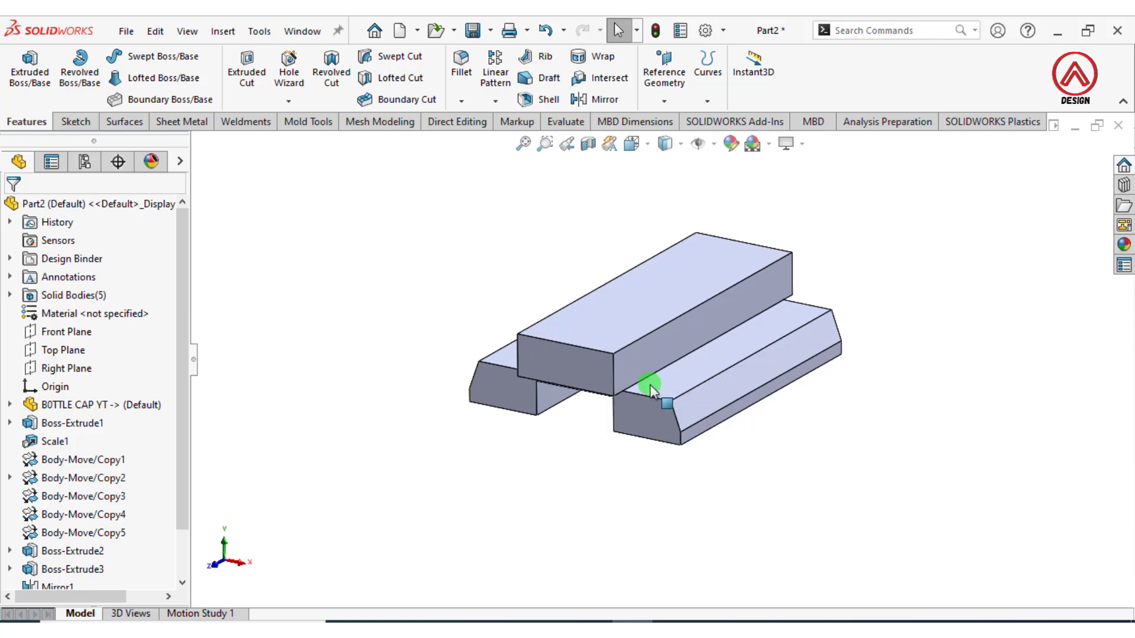
scroll(650, 386, "up", 3)
scroll(678, 365, "down", 3)
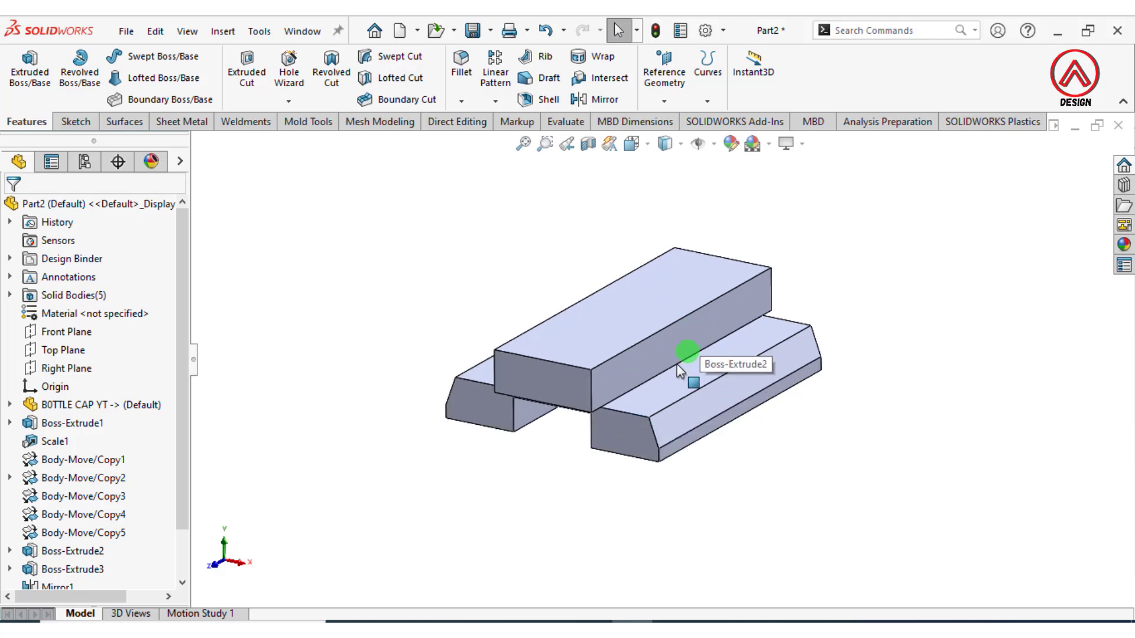
left_click(223, 31)
left_click(254, 113)
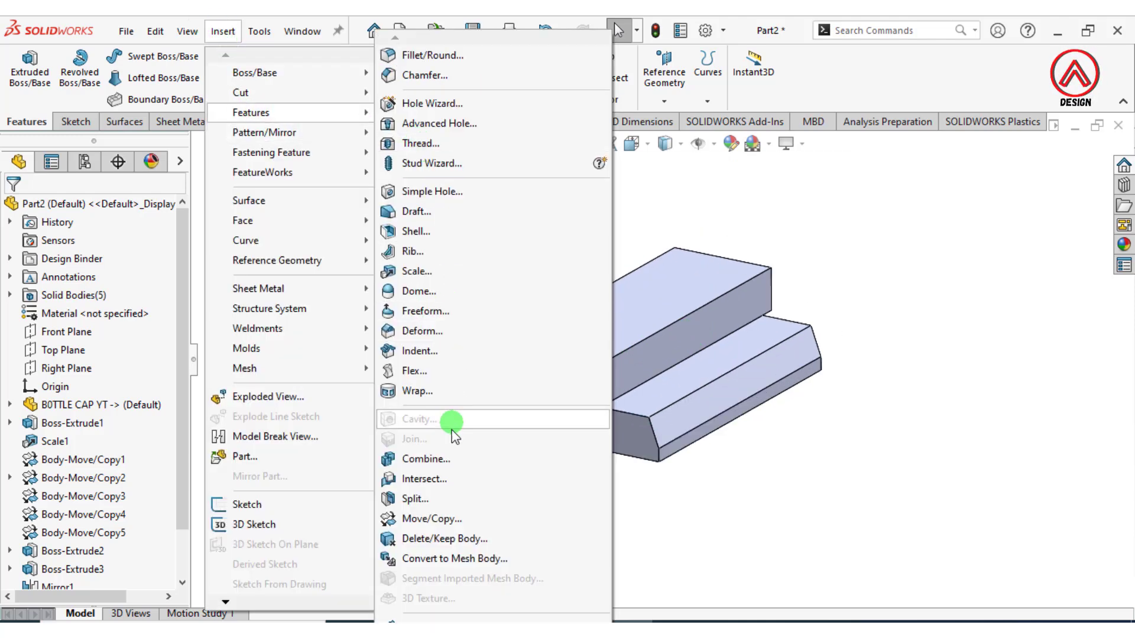
left_click(413, 499)
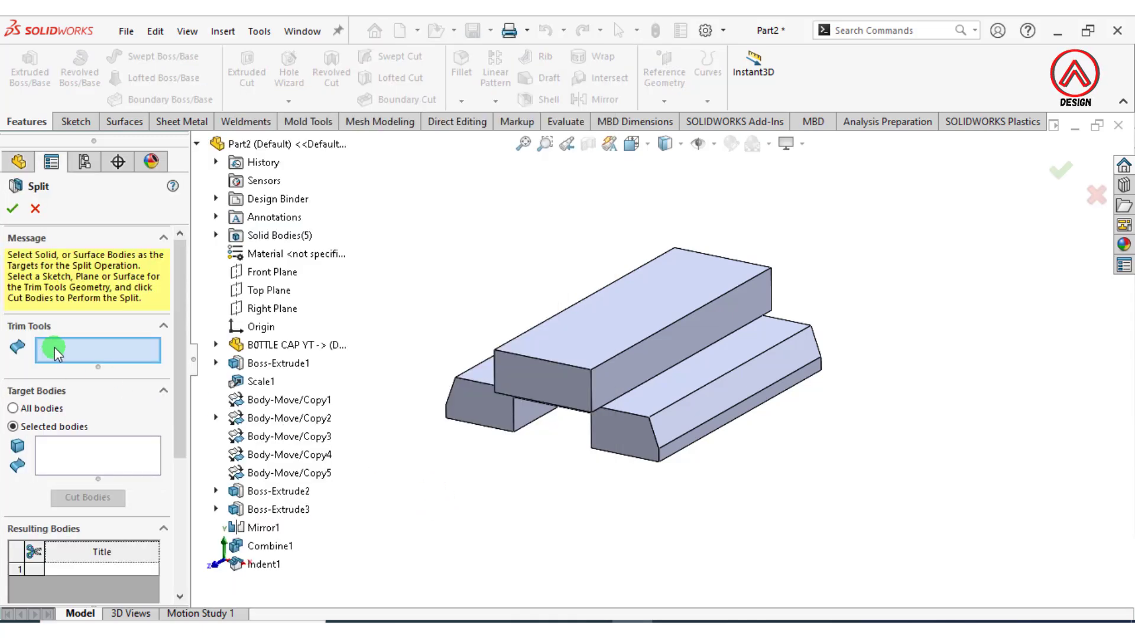
left_click(263, 310)
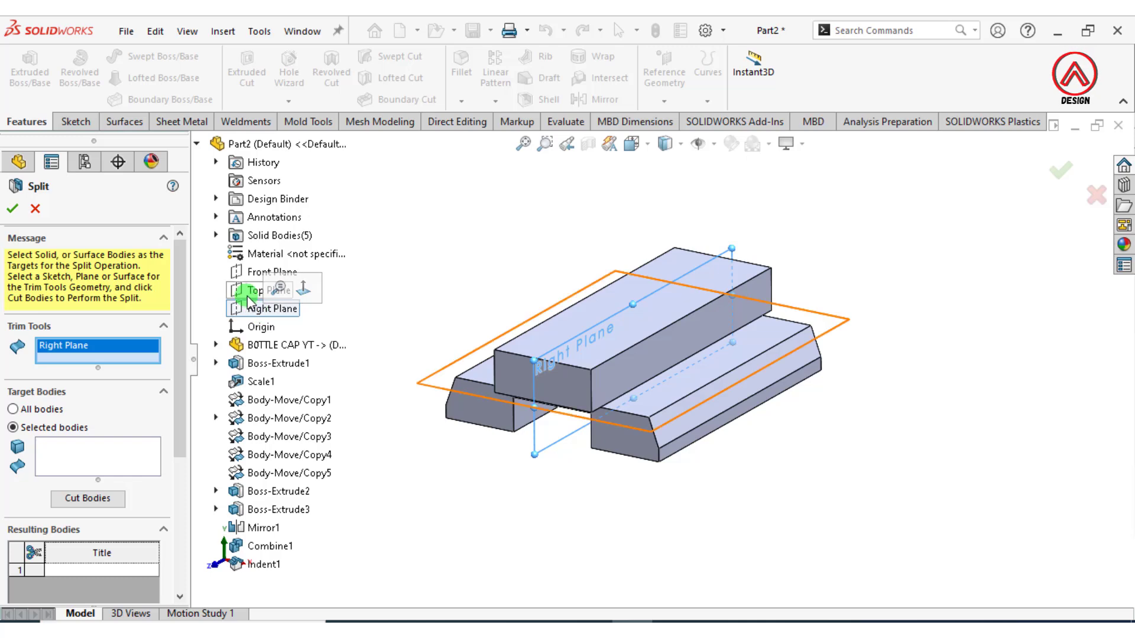
left_click(253, 291)
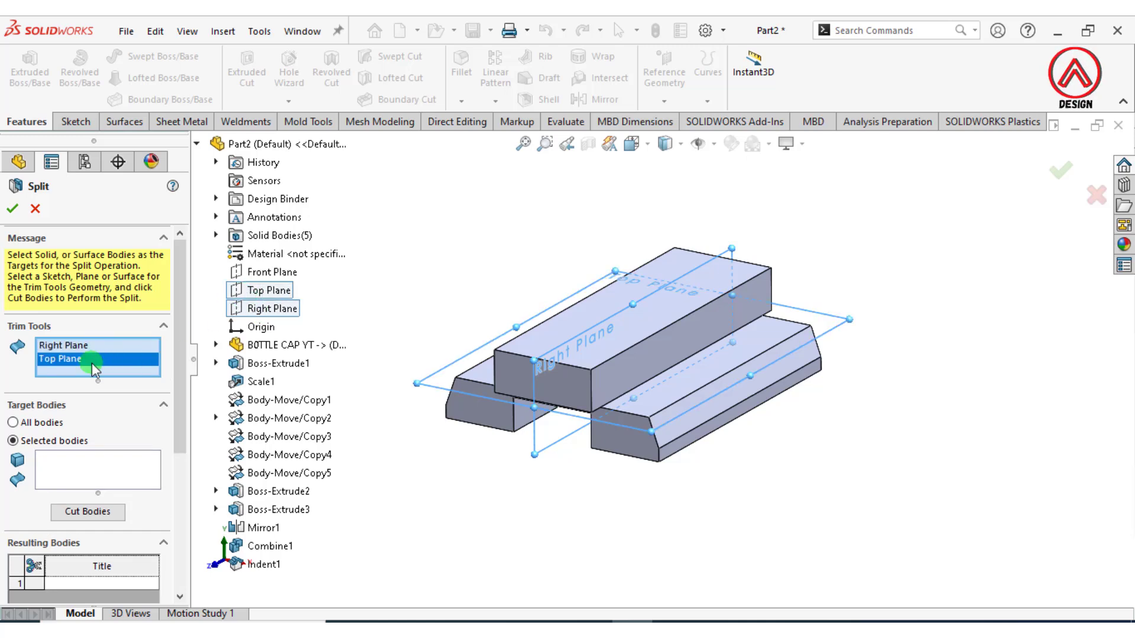
Select the indented mold block as the Split's target body and cut it with the two planes
left_click(88, 471)
left_click(471, 402)
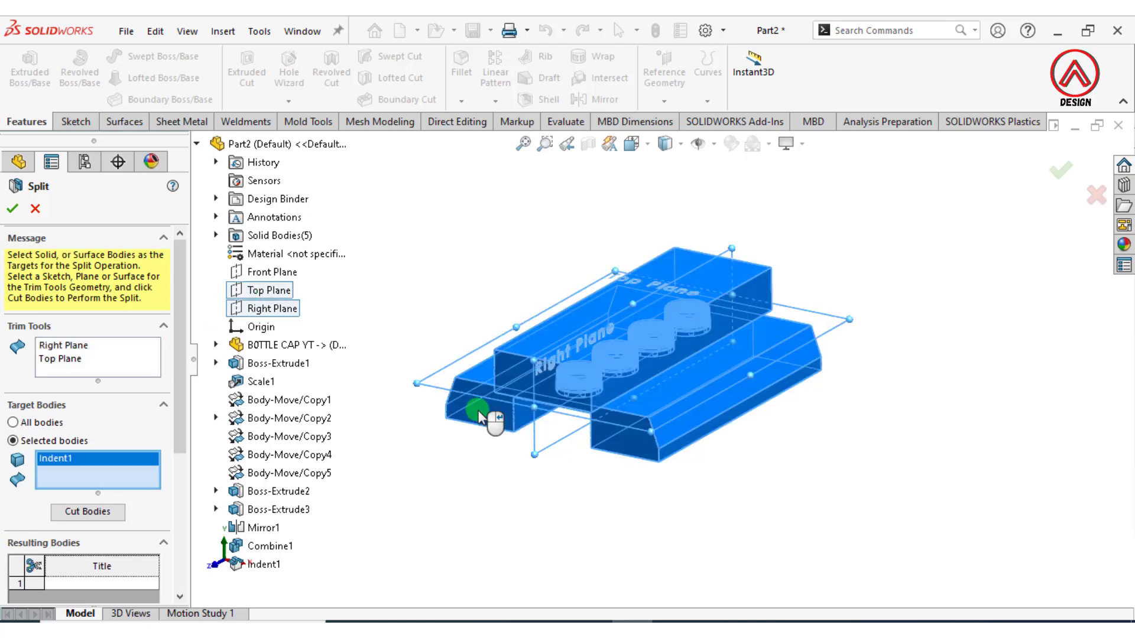
middle_click_drag(507, 467, 573, 443)
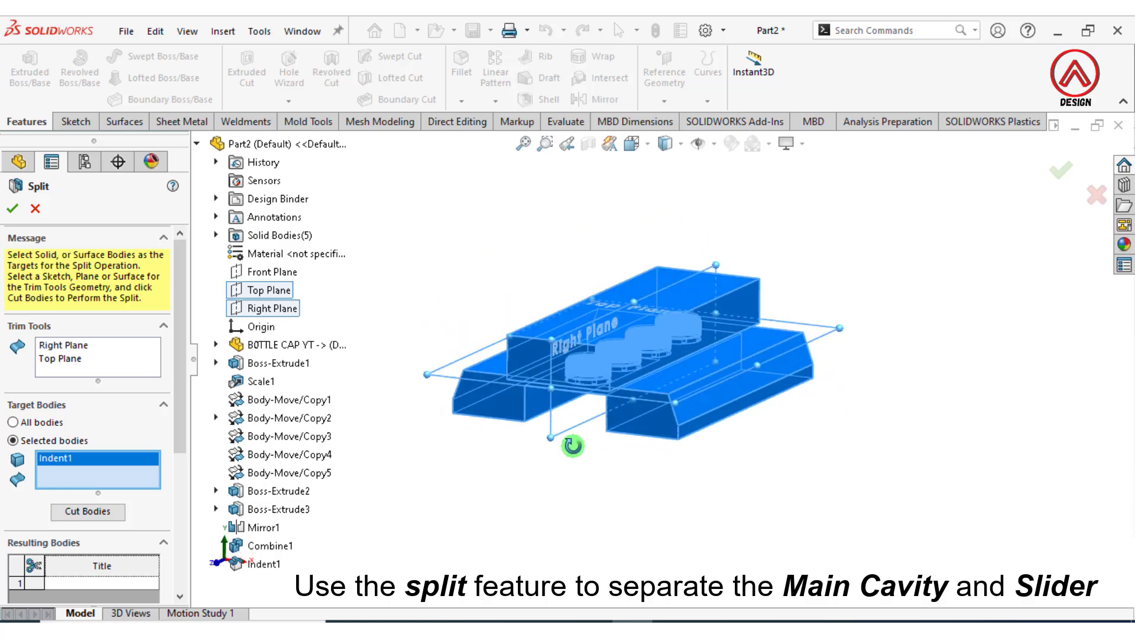
left_click(108, 512)
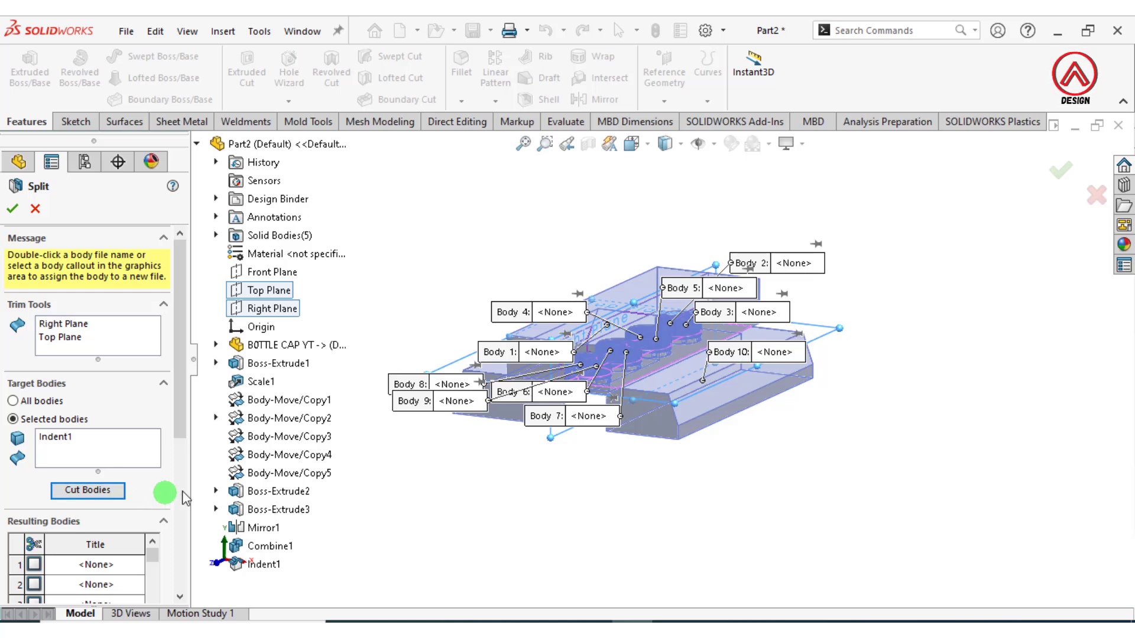
Mark all resulting bodies of the Split and apply the feature
left_click_drag(184, 426, 180, 511)
left_click(35, 379)
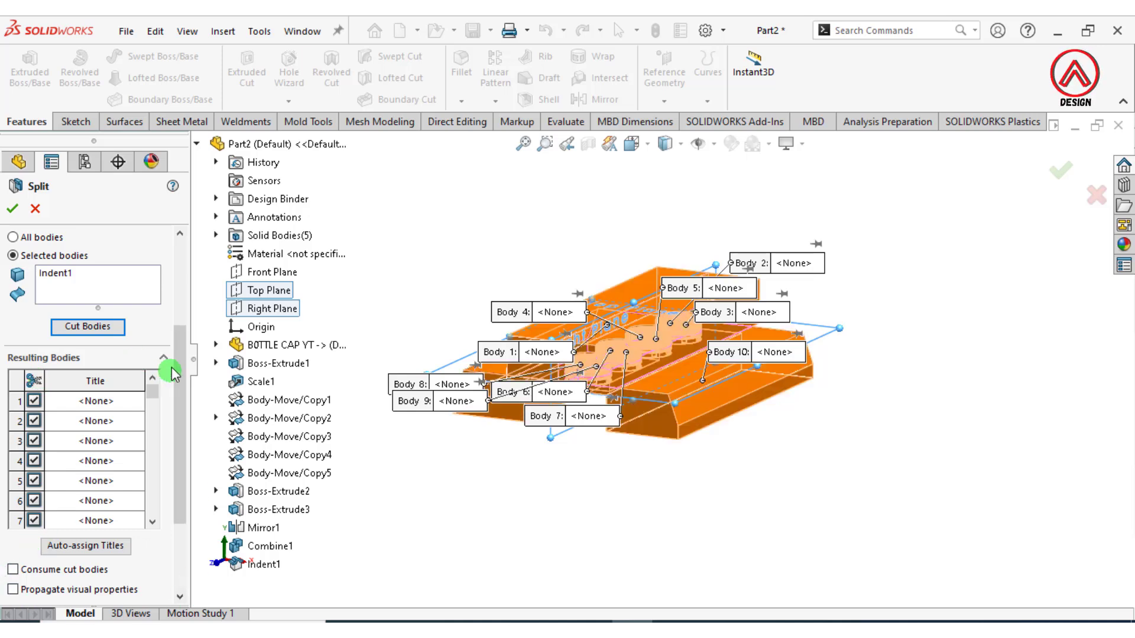
left_click(571, 242)
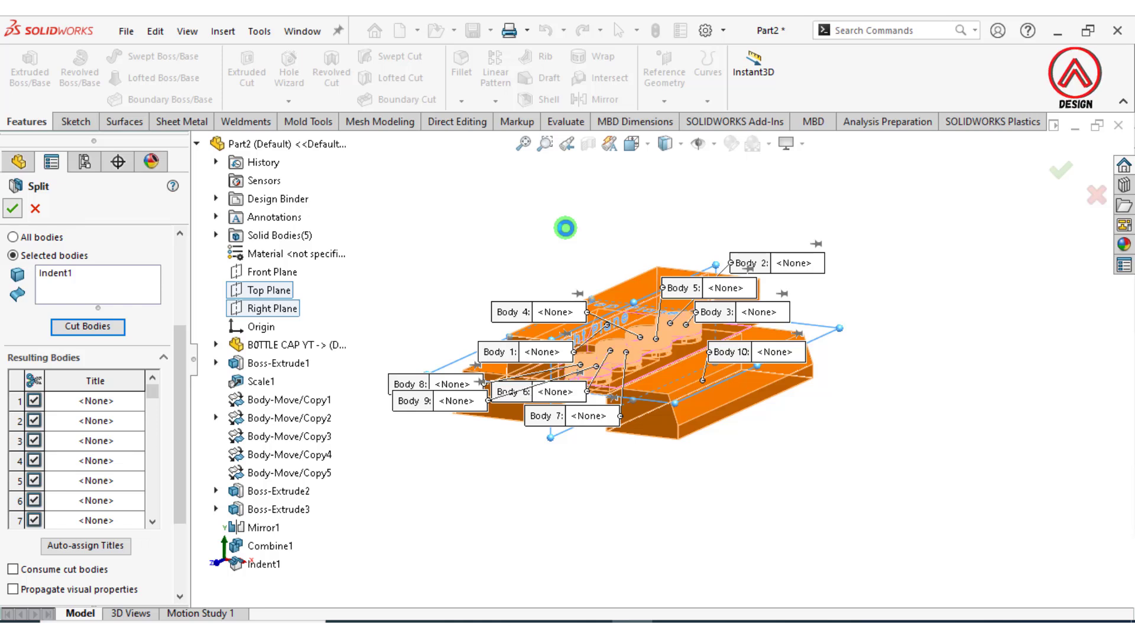
right_click(566, 227)
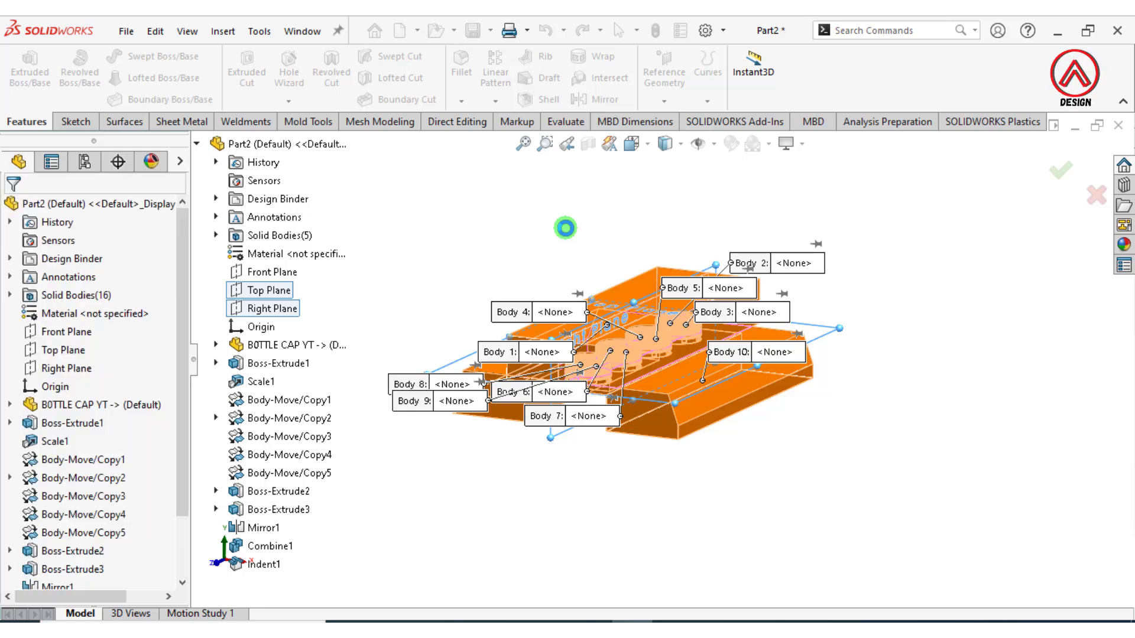
Combine the two halves of the upper cavity block into one body with the Add operation
left_click(227, 35)
mouse_move(378, 108)
left_click(435, 459)
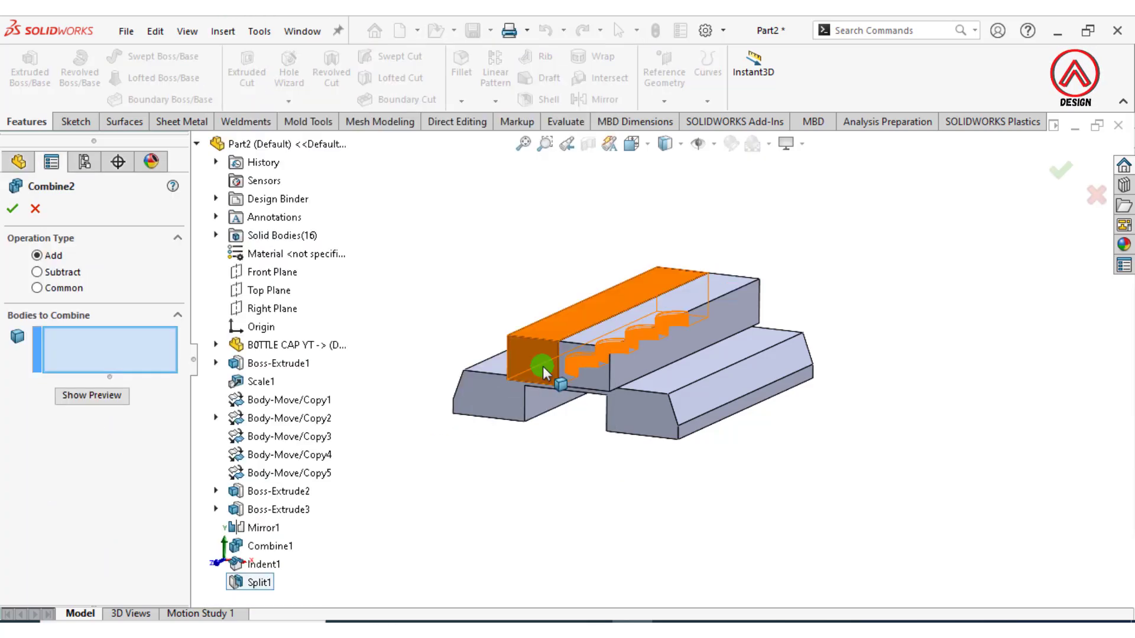
left_click(543, 366)
left_click(732, 312)
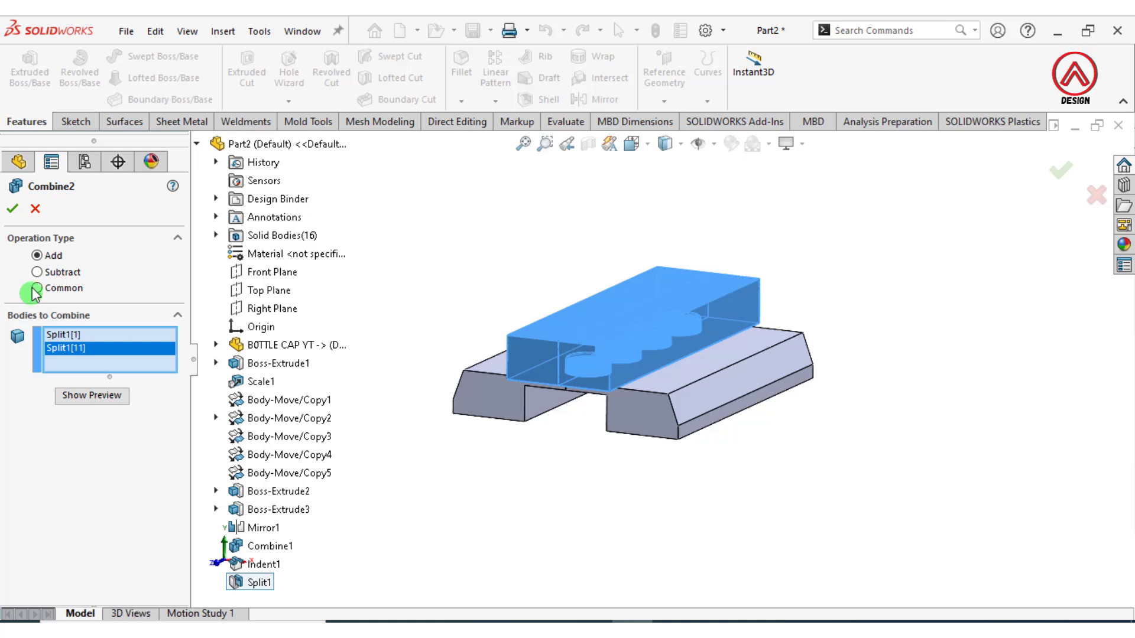
left_click(12, 211)
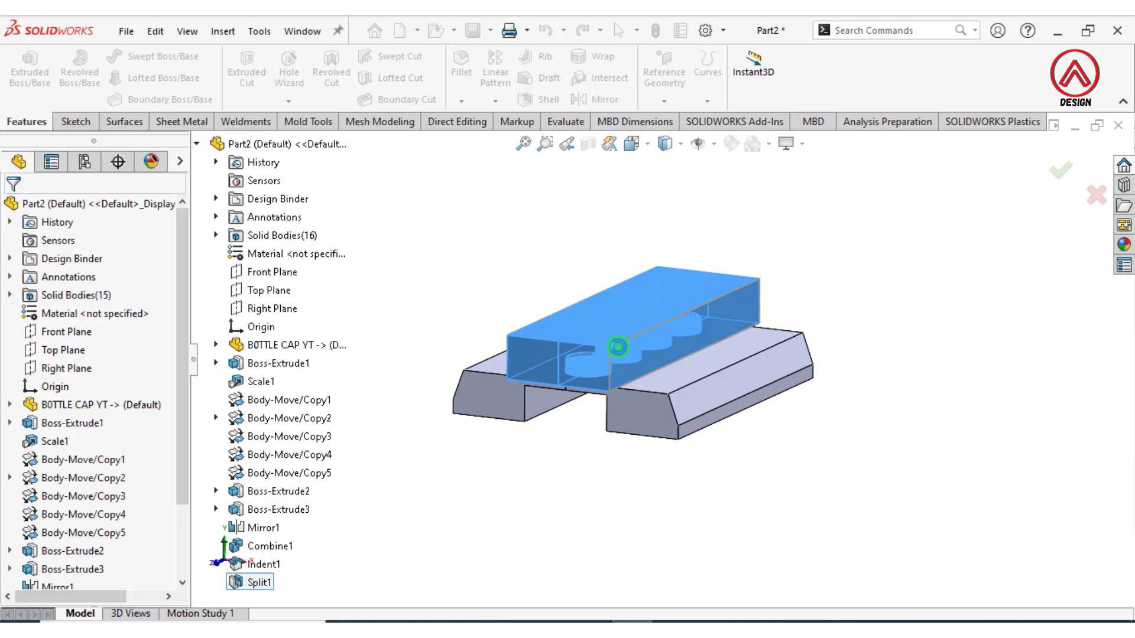
Move the combined upper cavity block up about 85 mm along Y with Move/Copy Body, with copying turned off
left_click(228, 37)
mouse_move(322, 109)
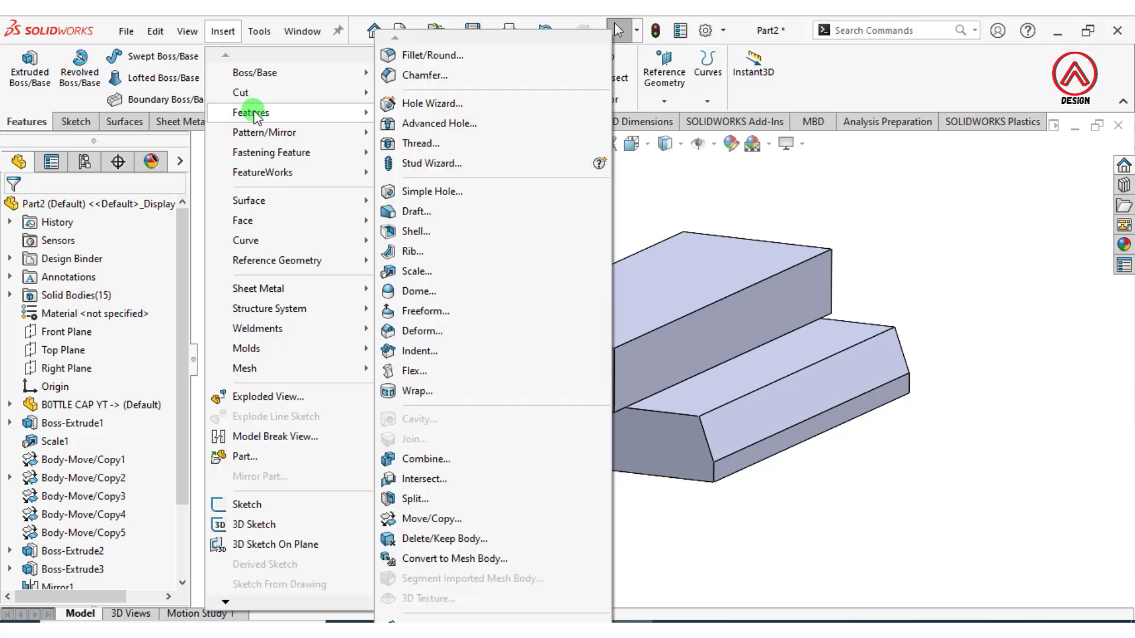
left_click(519, 518)
left_click(619, 324)
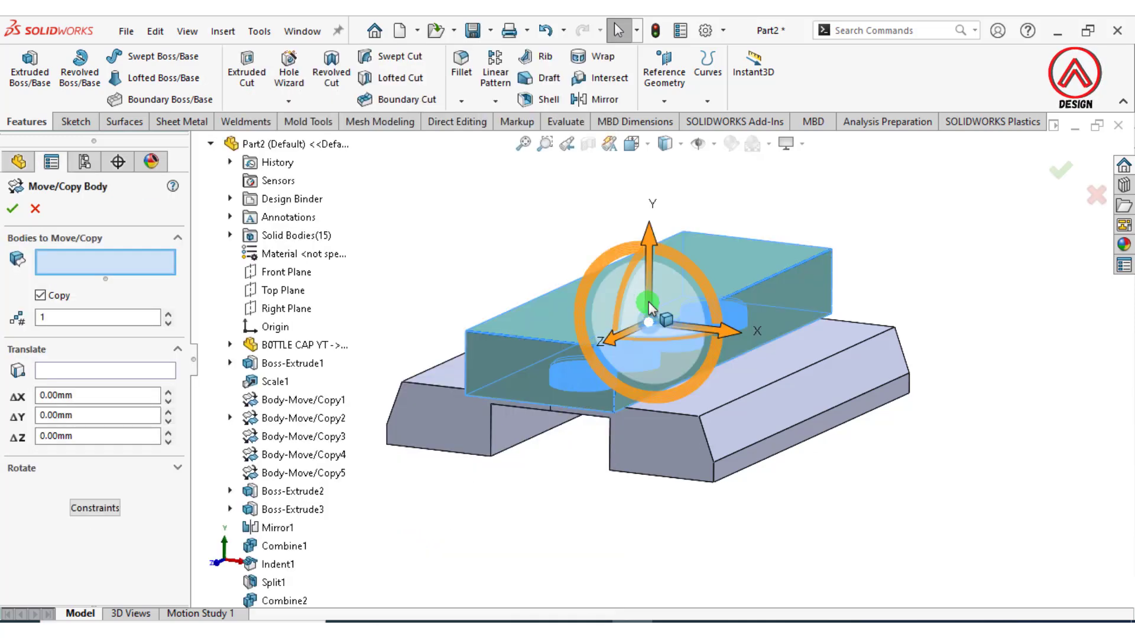
middle_click_drag(647, 309, 490, 283)
left_click(62, 296)
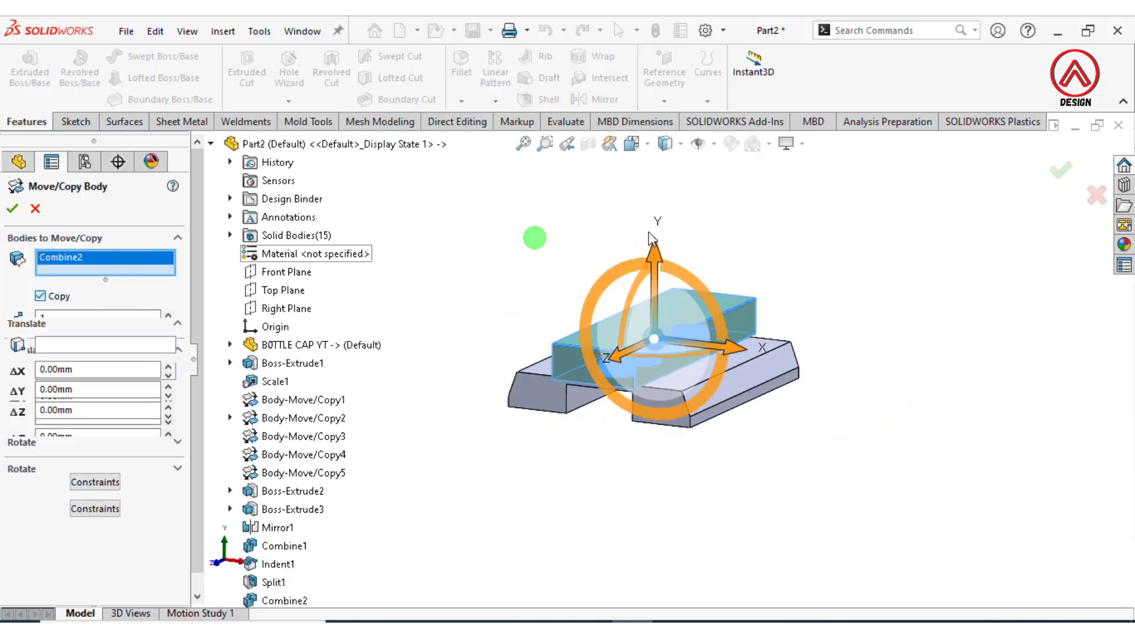
left_click_drag(663, 255, 663, 184)
left_click(9, 212)
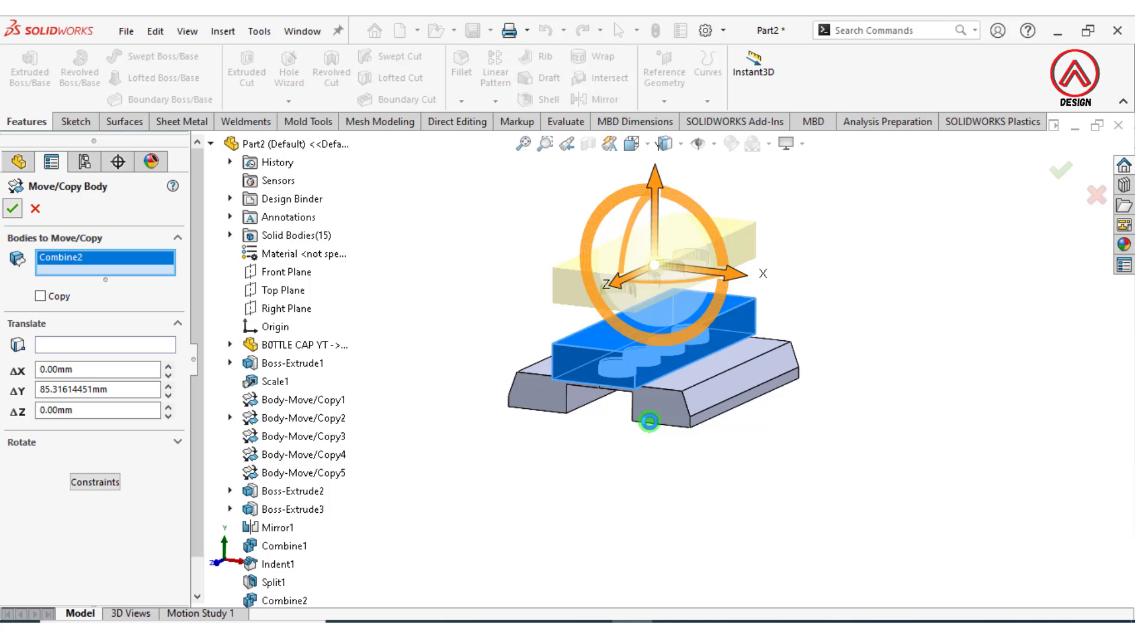
Examine the cavities in the underside of the raised block and the bottle caps seated on the sliders
scroll(635, 379, "down", 5)
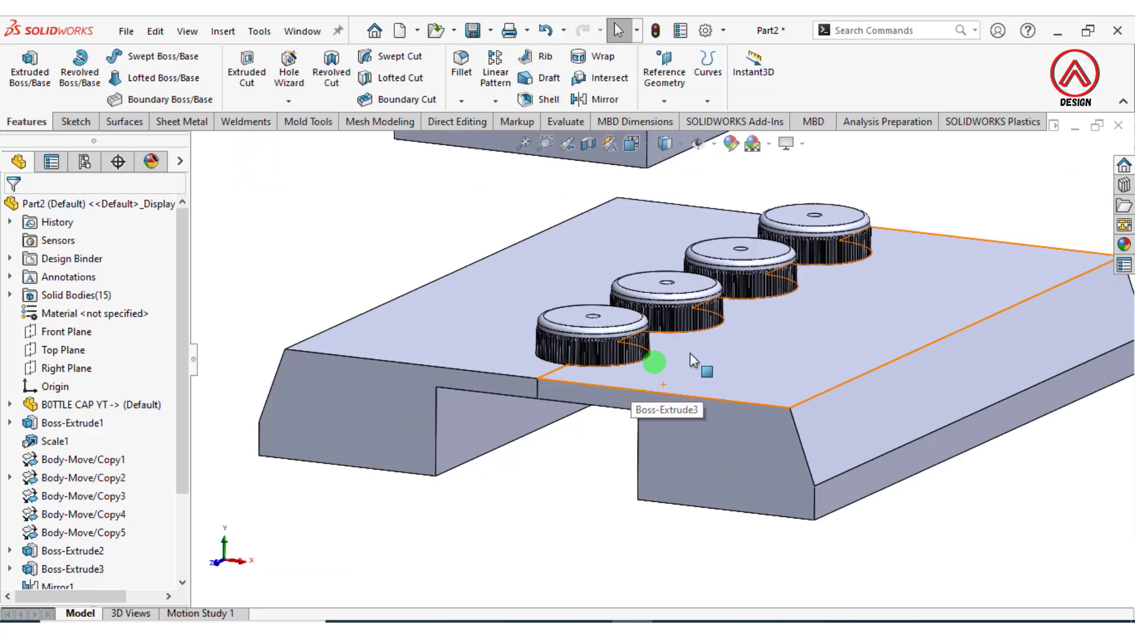
scroll(686, 355, "up", 3)
middle_click_drag(658, 290, 640, 182)
scroll(640, 182, "down", 3)
scroll(674, 342, "up", 4)
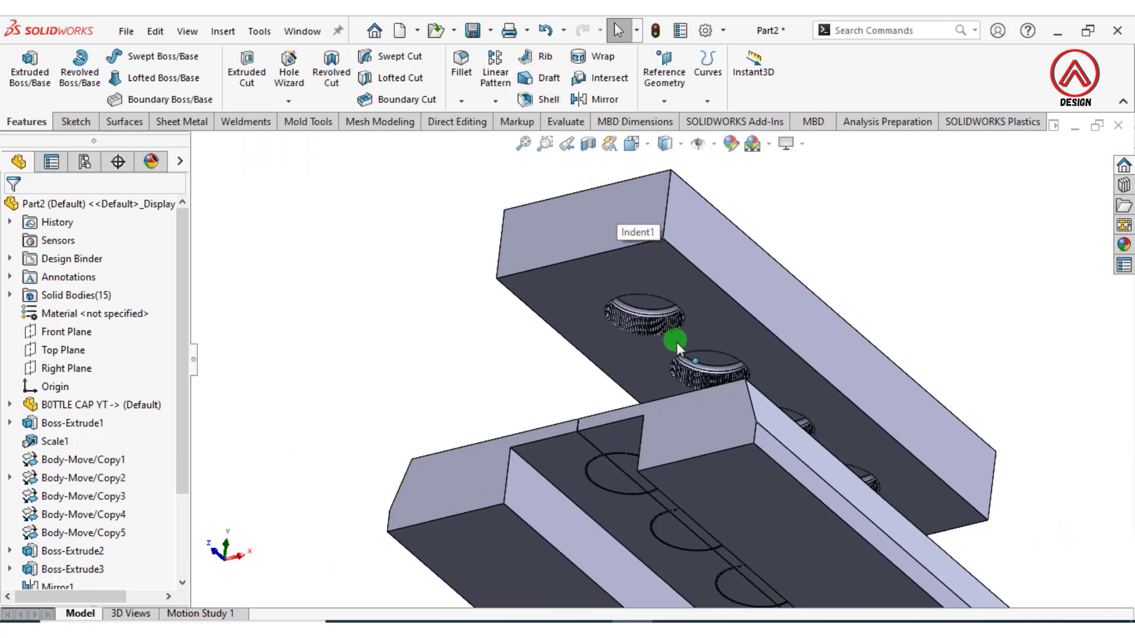
middle_click_drag(674, 342, 680, 507)
scroll(659, 384, "down", 2)
Hide the four bottle cap bodies that sit on the sliders
left_click(653, 380)
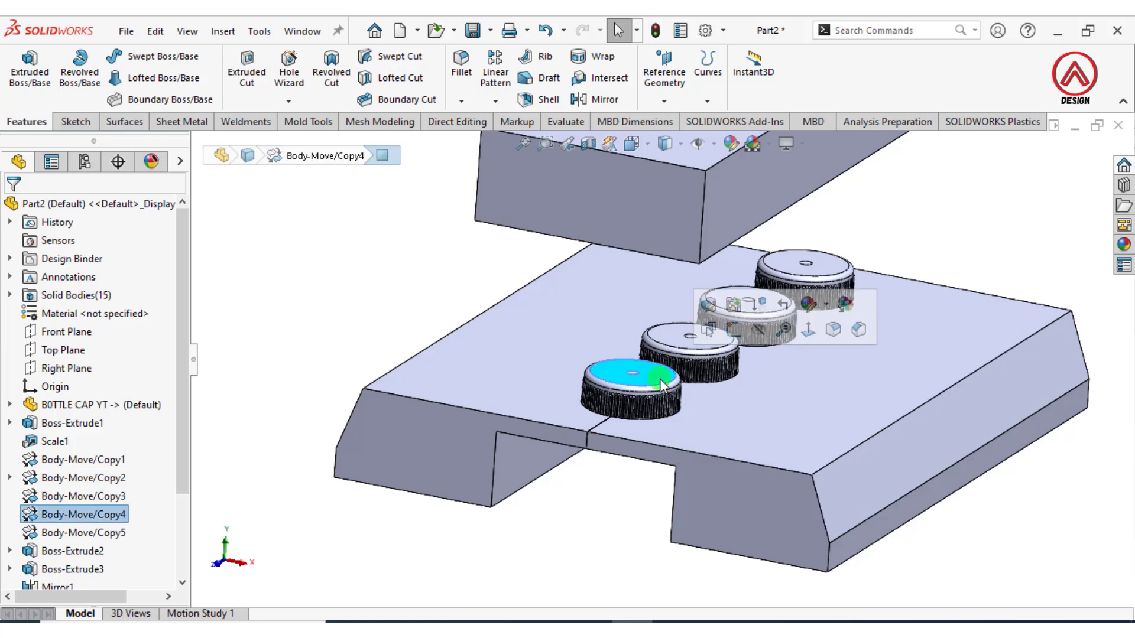
scroll(684, 358, "down", 3)
left_click(759, 331)
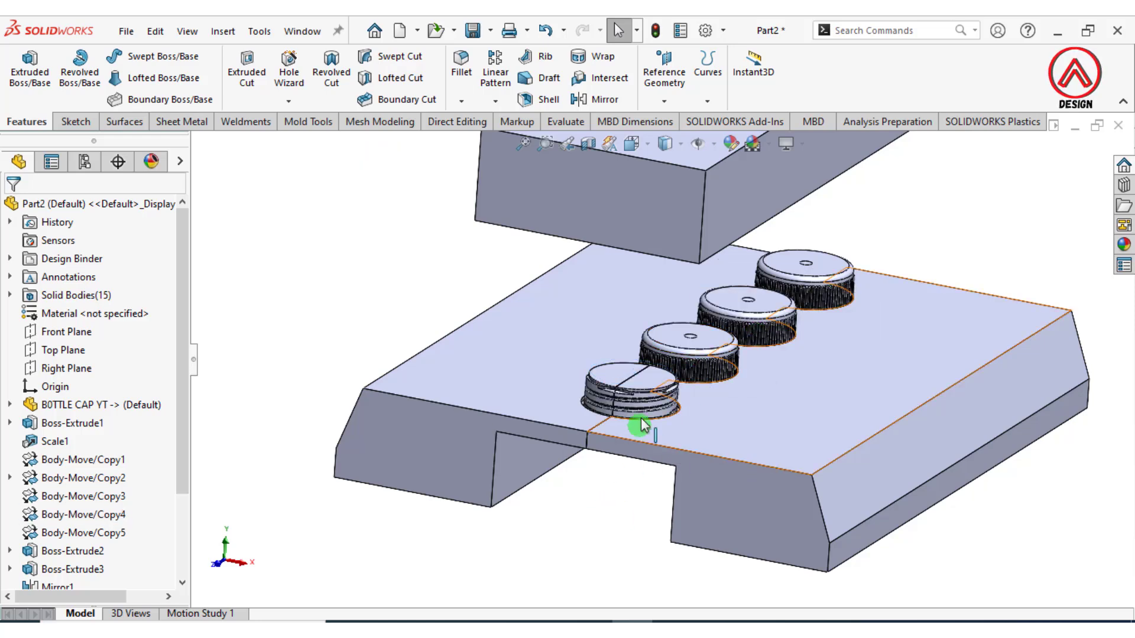
scroll(629, 420, "down", 5)
scroll(695, 346, "up", 6)
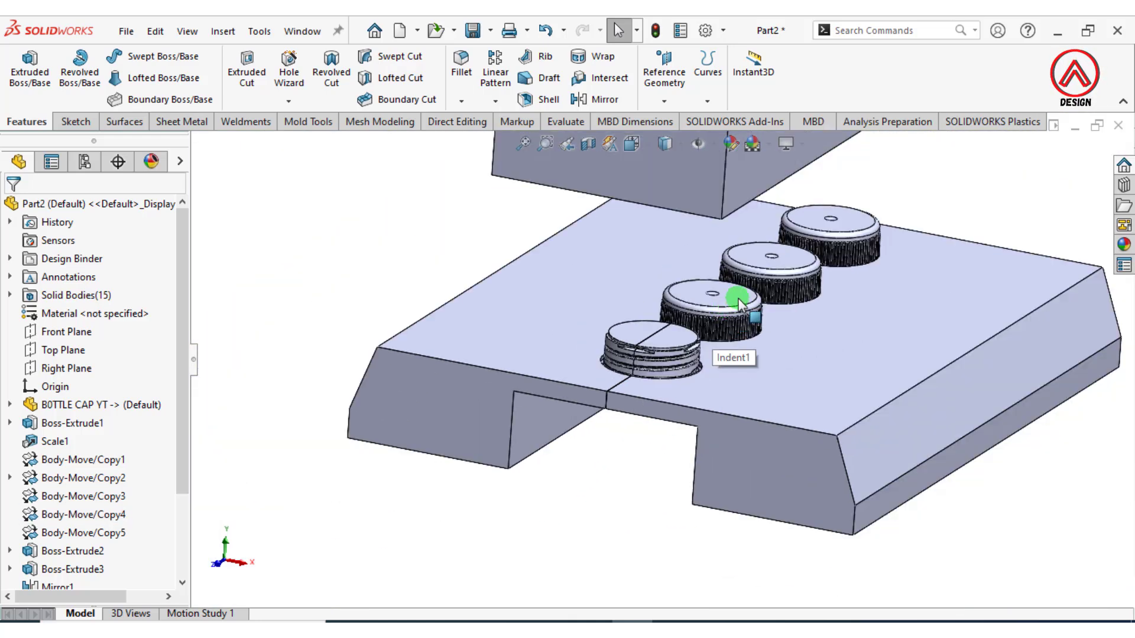
left_click(733, 299)
left_click(809, 262)
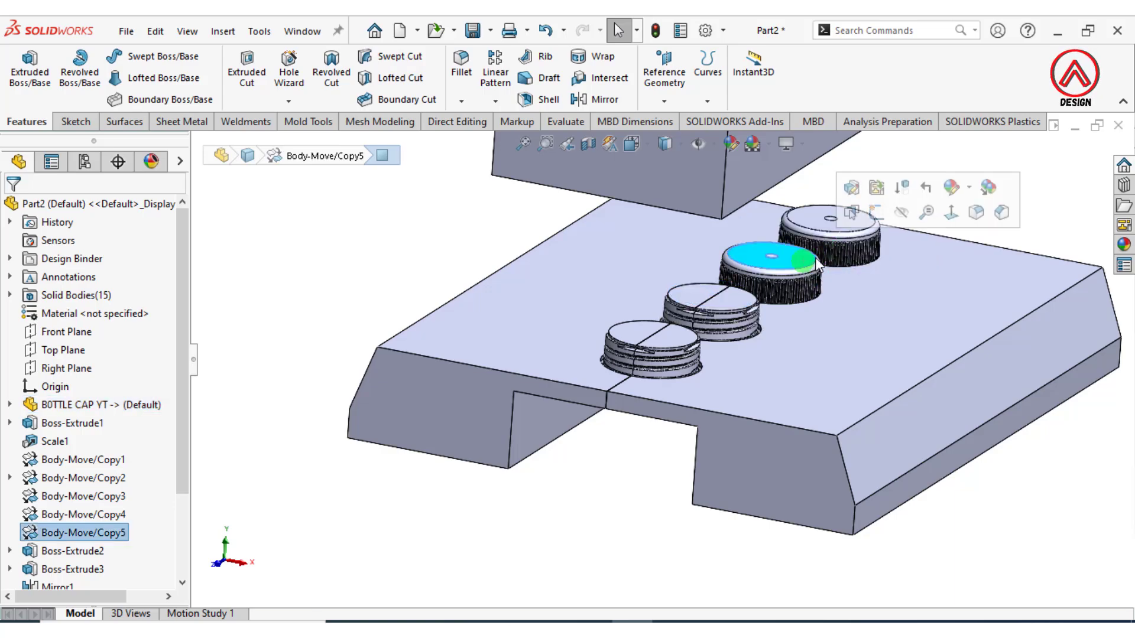
left_click(900, 215)
left_click(868, 227)
left_click(960, 177)
Delete the last Move/Copy Body feature that raised the upper cavity block
middle_click_drag(957, 182, 645, 421)
scroll(643, 425, "down", 6)
scroll(685, 352, "up", 8)
middle_click_drag(713, 355, 678, 346)
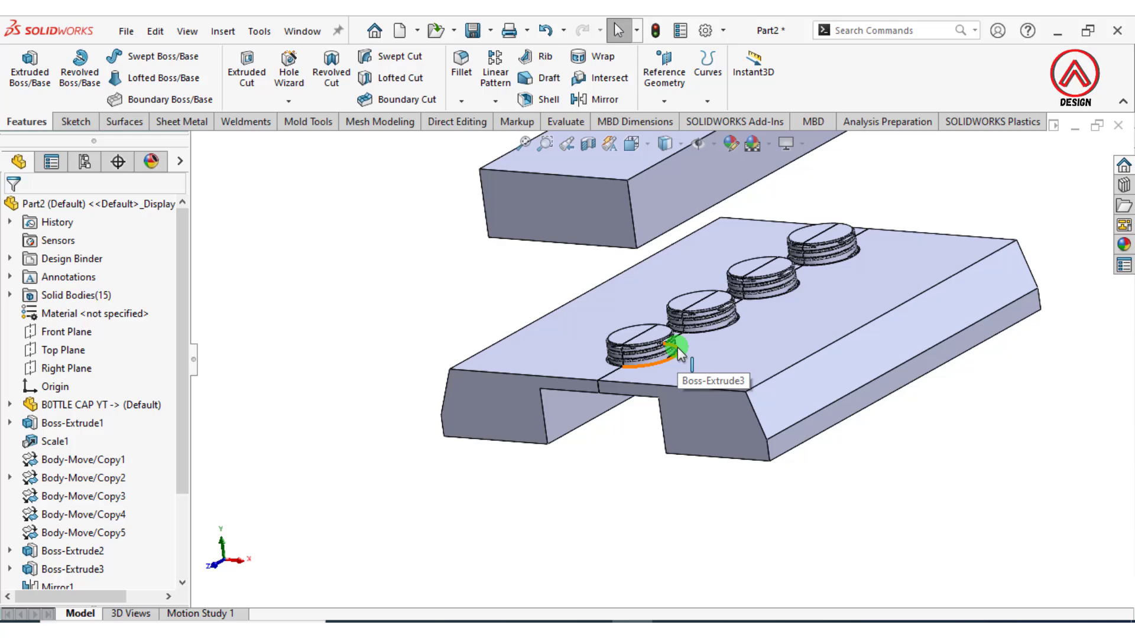
middle_click_drag(680, 350, 739, 335)
left_click_drag(186, 488, 173, 579)
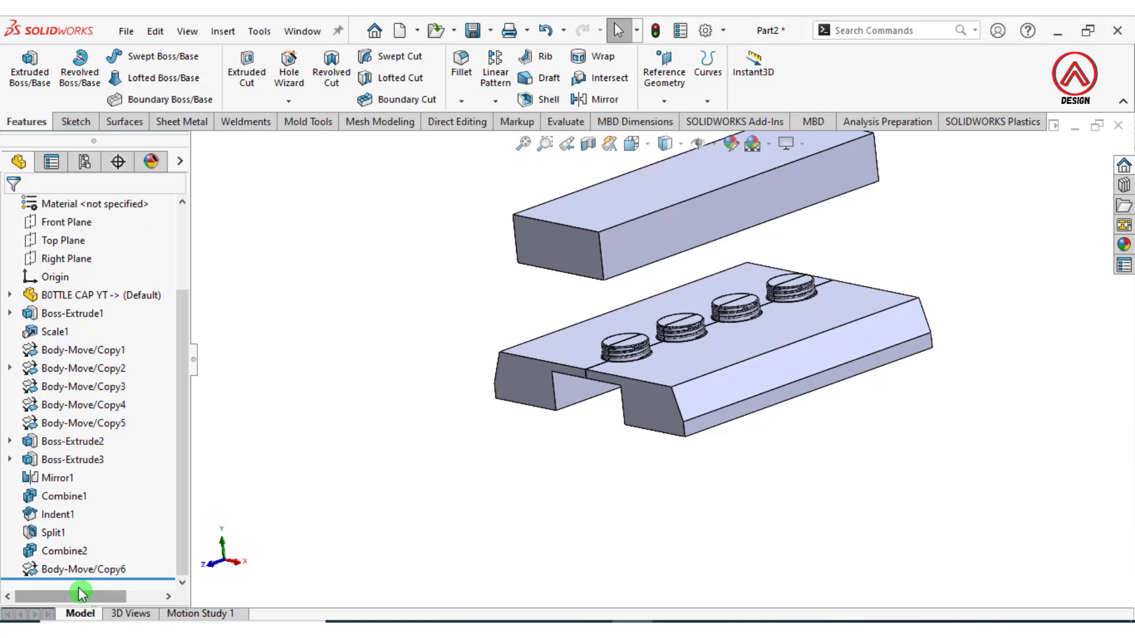
left_click(79, 569)
right_click(82, 569)
left_click(114, 393)
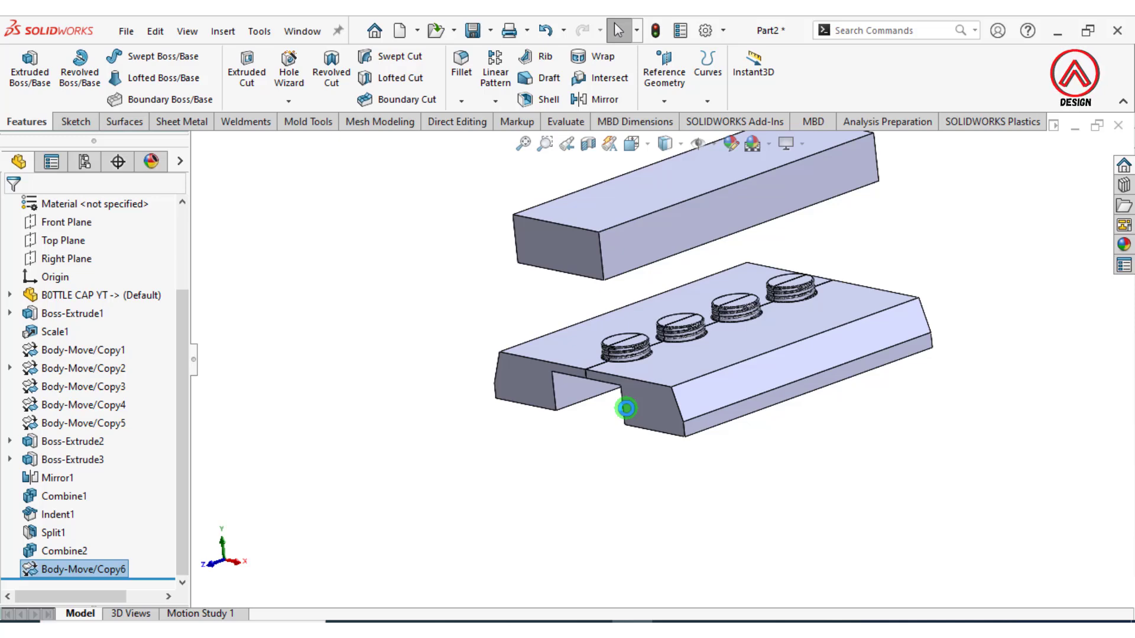
Show the mold in Right view and apply a planar section view along the Right Plane
middle_click_drag(643, 412, 632, 354)
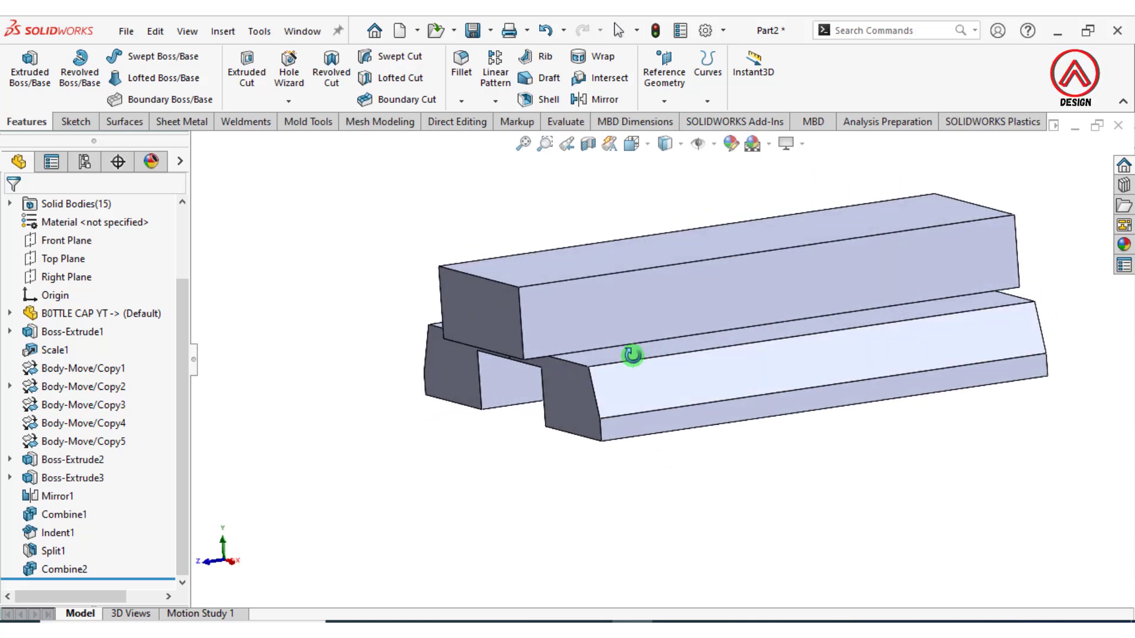
left_click(632, 144)
left_click(613, 452)
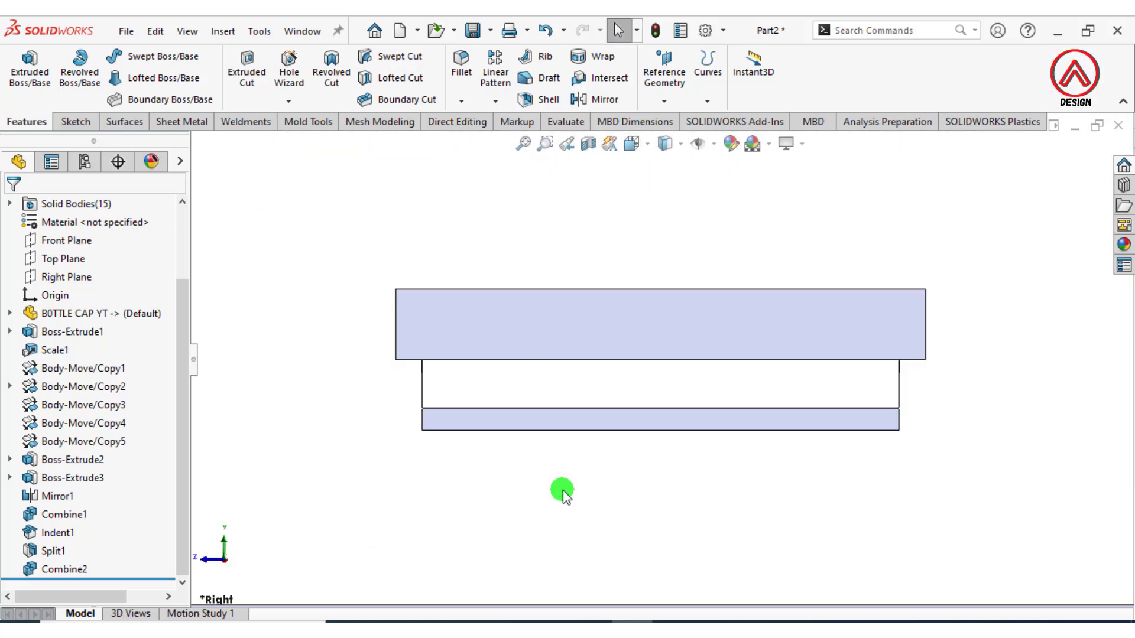
left_click(589, 145)
left_click(87, 509)
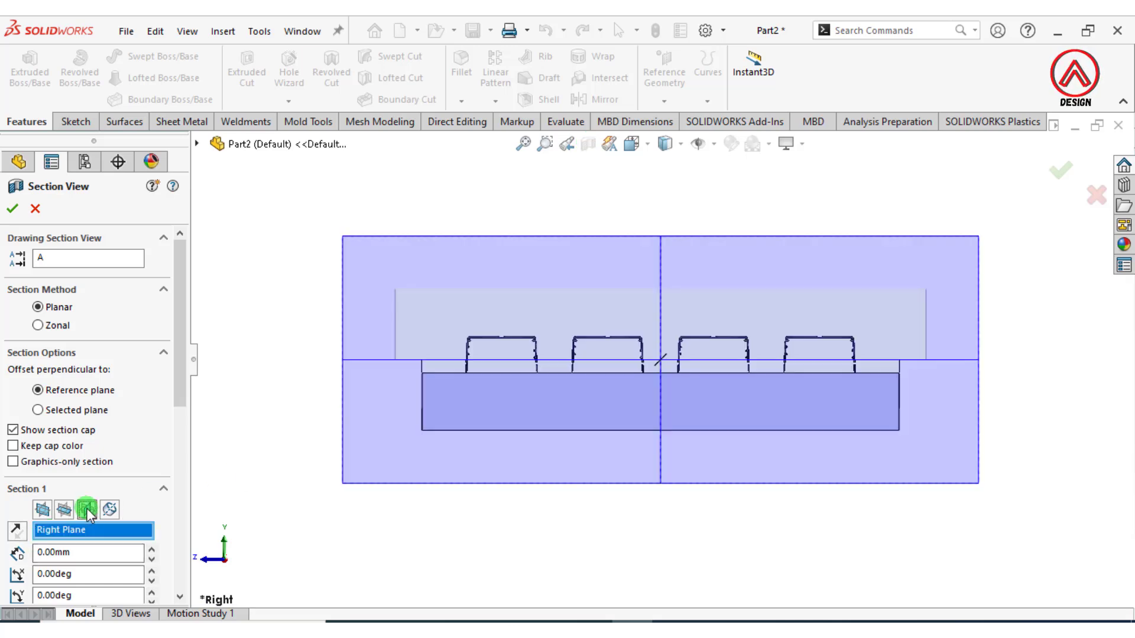
left_click(65, 309)
left_click(12, 210)
Start a sketch on the Right Plane and draw a vertical centerline through the leftmost cap cavity, from its top centre into the lower block
scroll(524, 393, "down", 2)
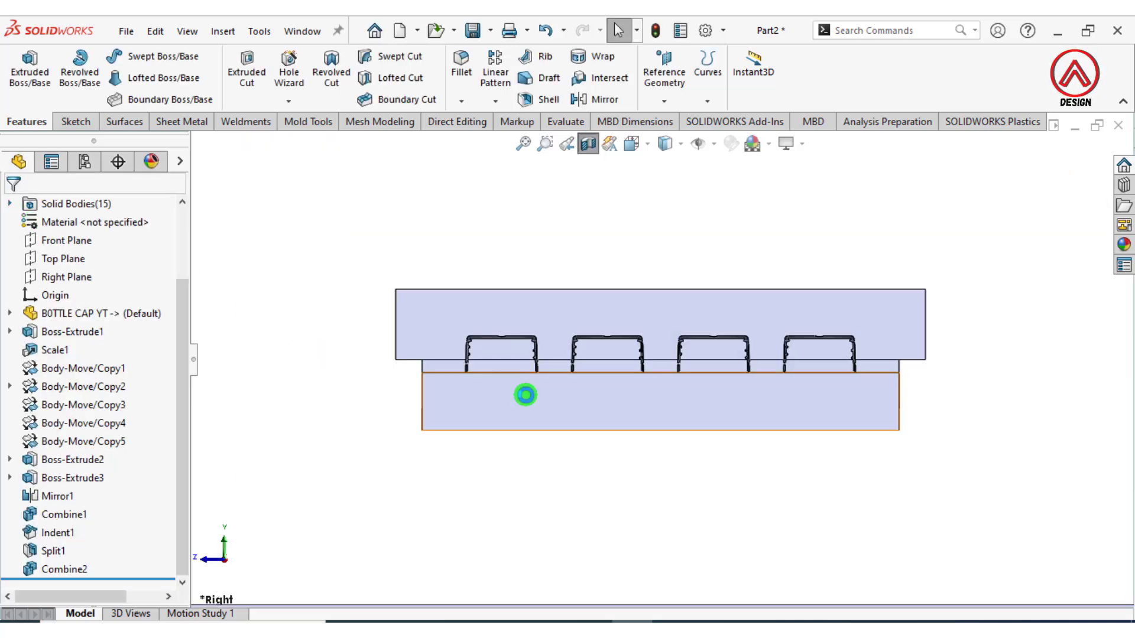
scroll(507, 362, "down", 3)
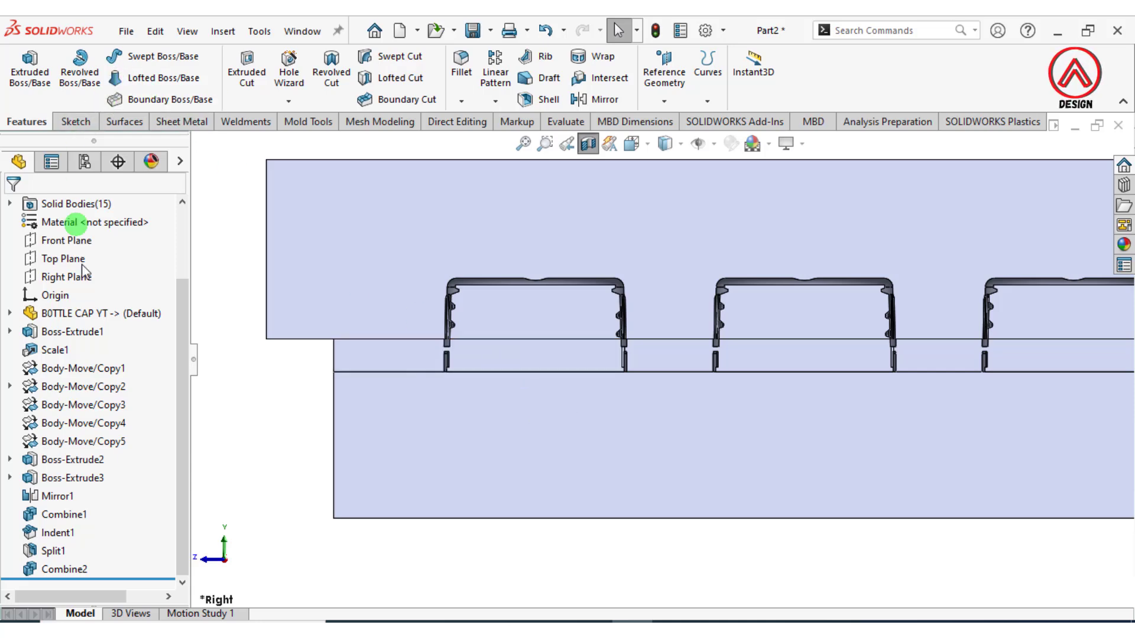
left_click(66, 277)
left_click(92, 253)
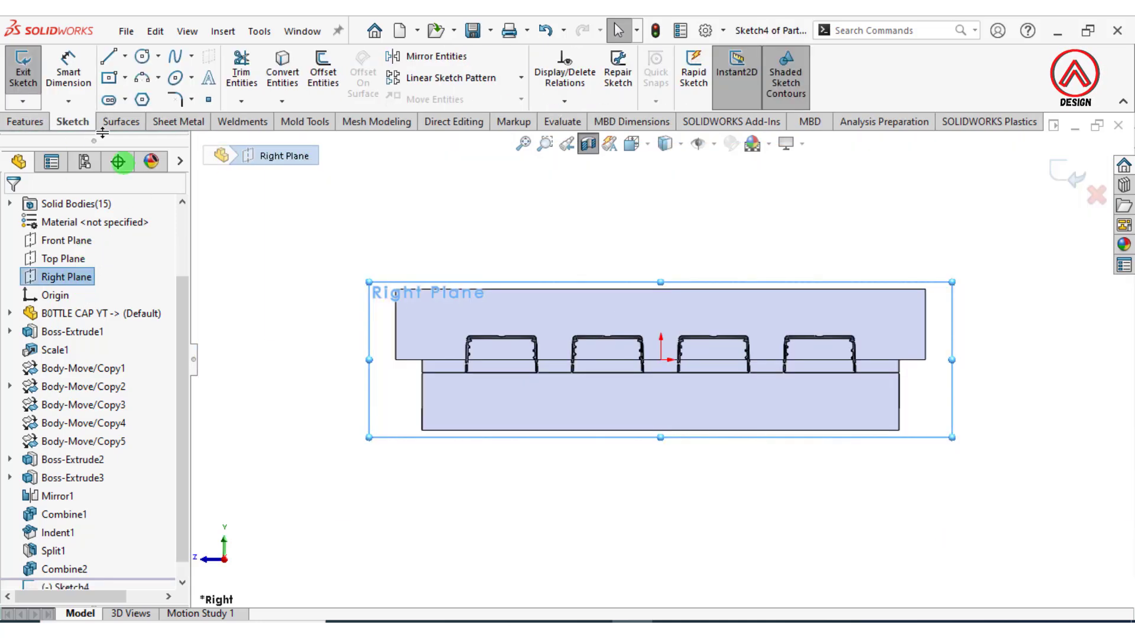
left_click(125, 56)
left_click(195, 93)
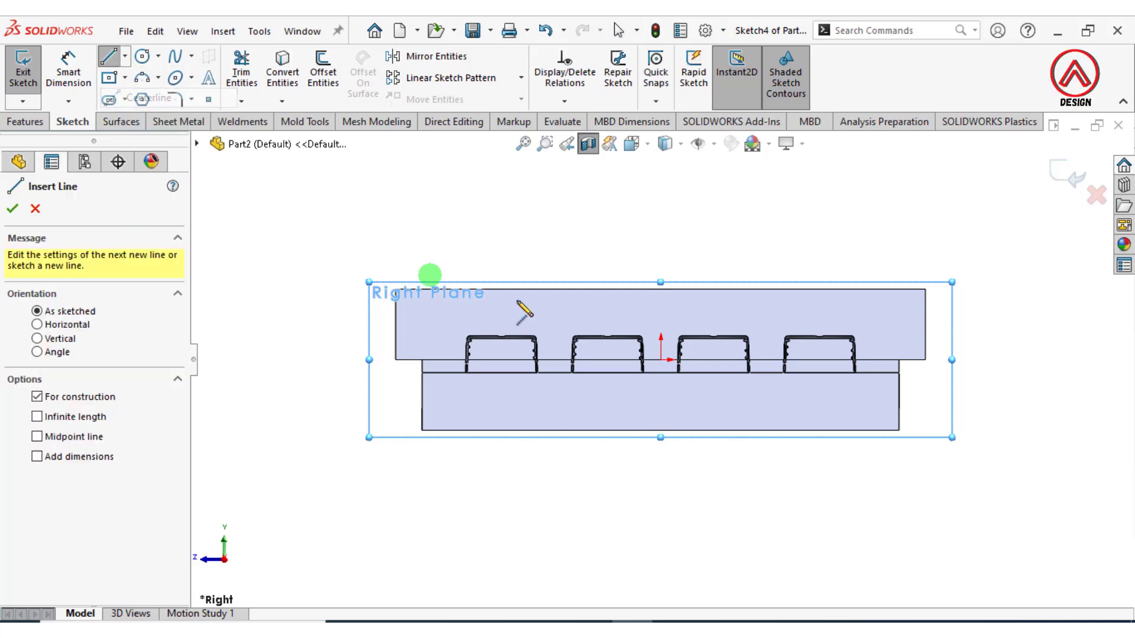
scroll(532, 364, "down", 5)
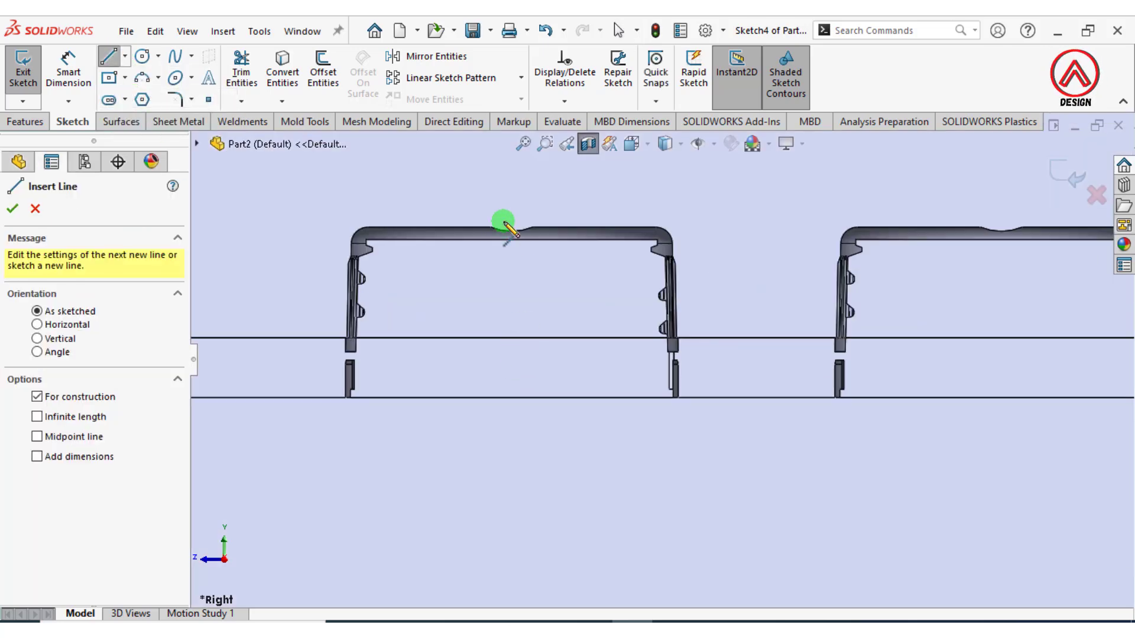
left_click(512, 227)
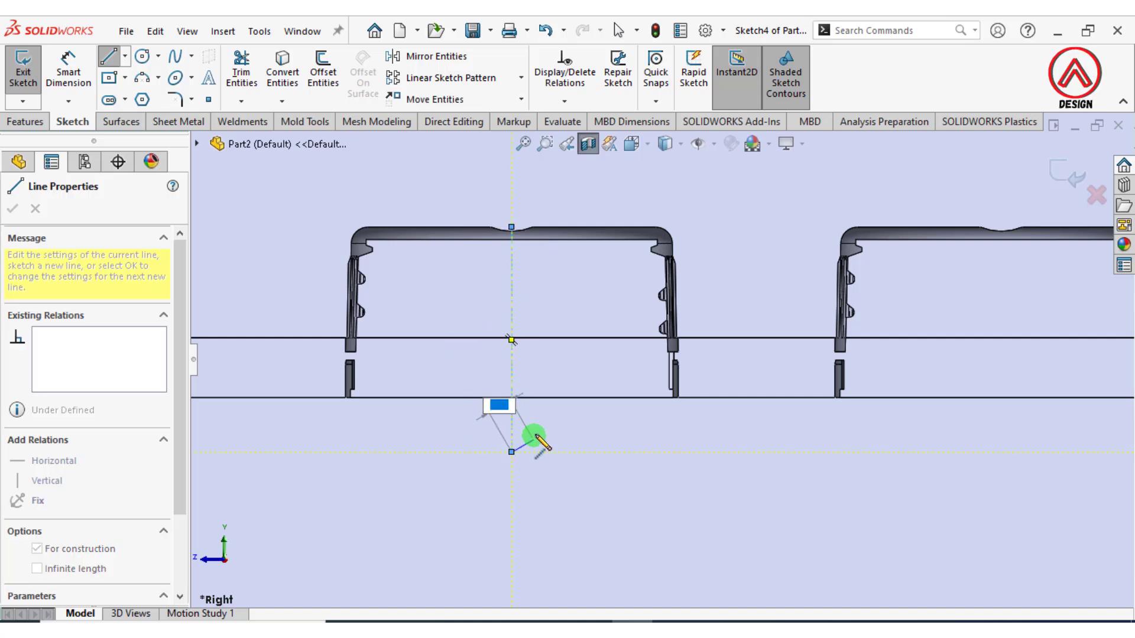
key("Escape")
Convert the short inner wall edge of the leftmost cap profile, just below the upper block's parting line, into a sketch line
scroll(512, 442, "up", 1)
scroll(440, 349, "down", 9)
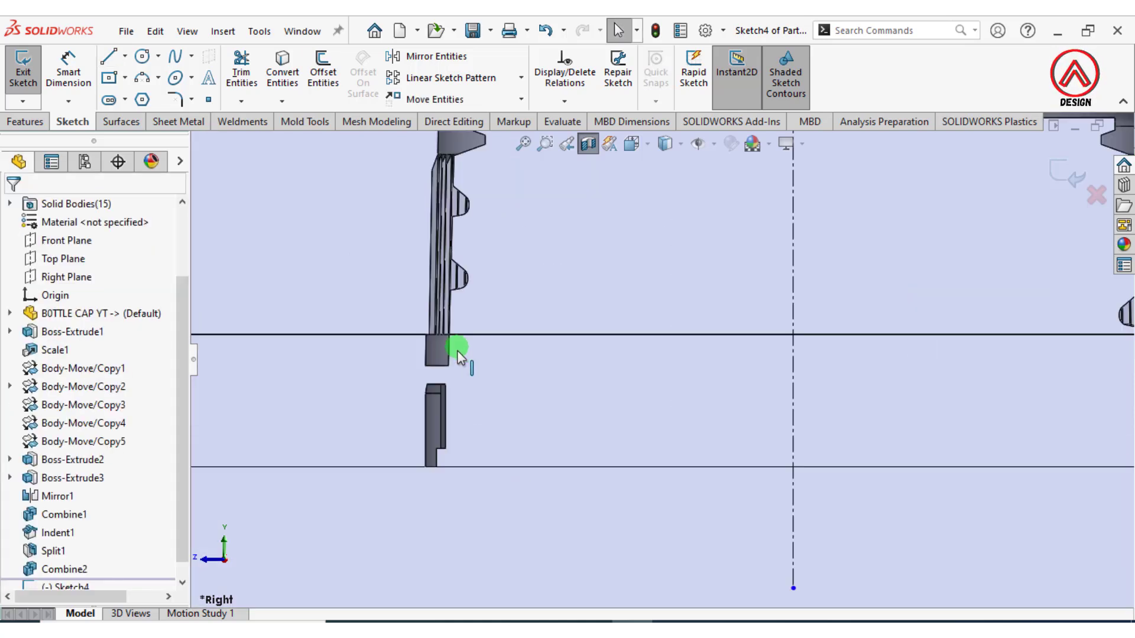
left_click(276, 77)
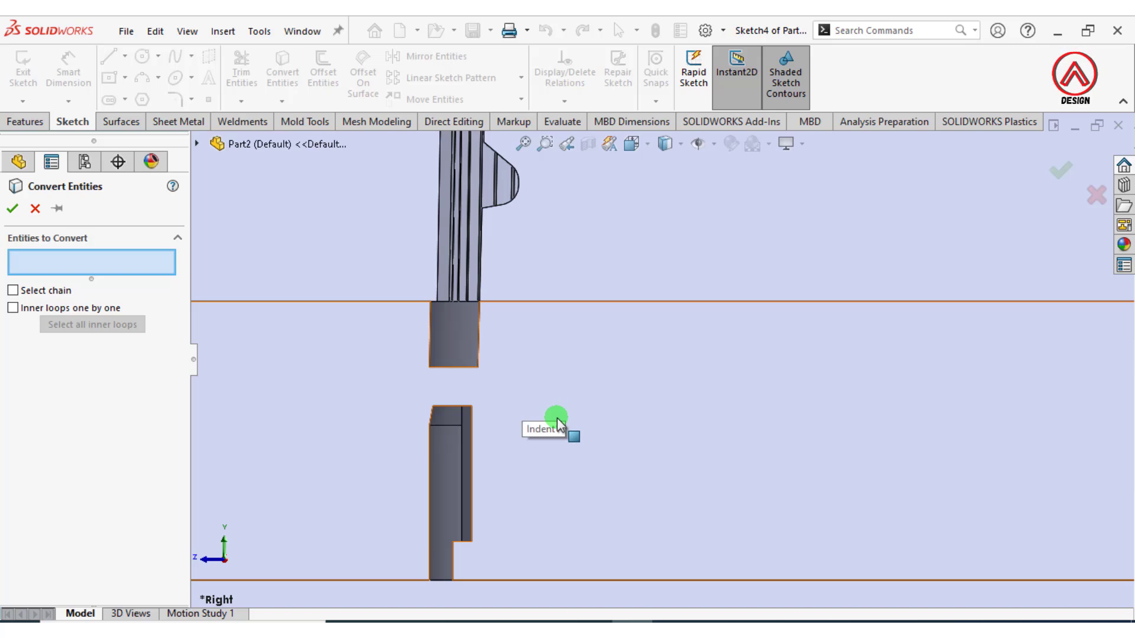
left_click(480, 327)
left_click(12, 208)
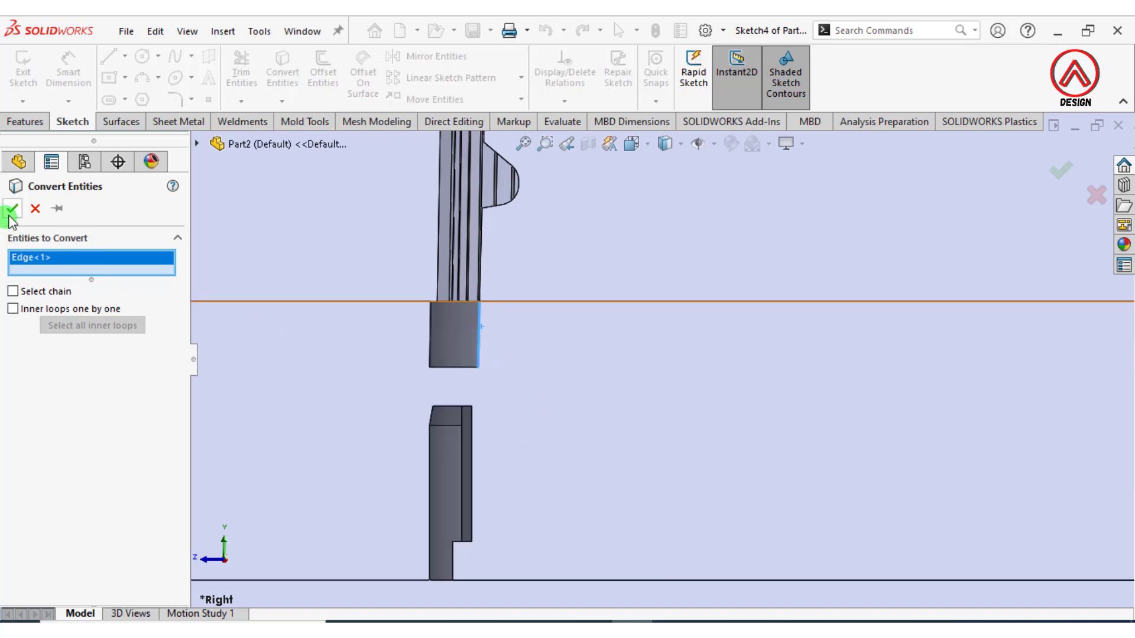
Convert the lower band's short vertical edge into a sketch line and extend its upper endpoint to the band's top edge
left_click(285, 80)
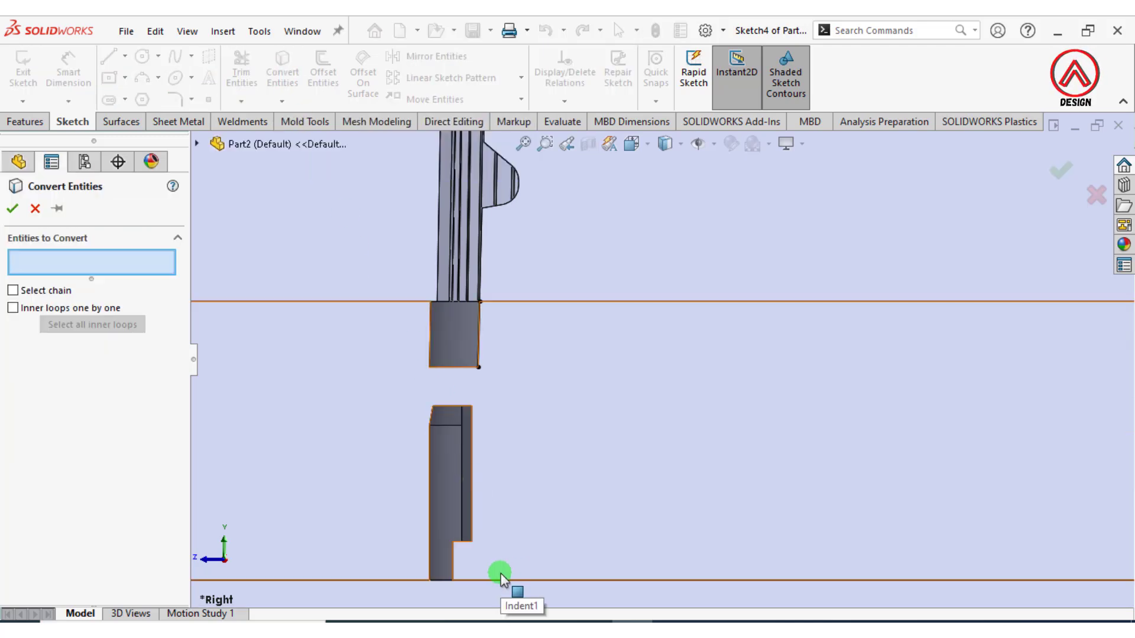
left_click(454, 554)
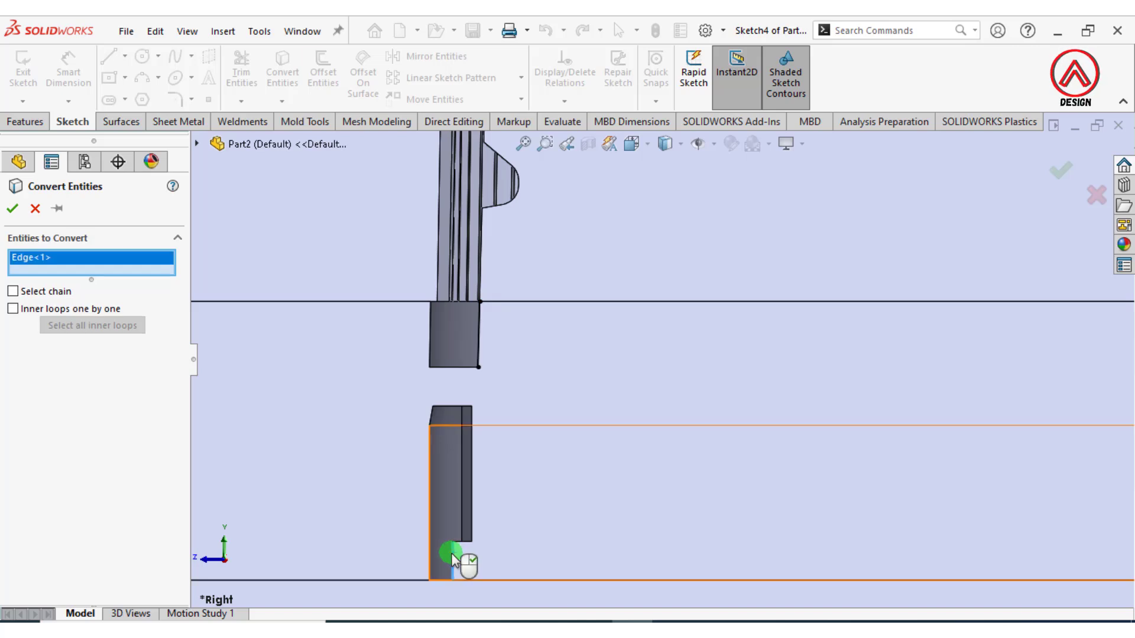
left_click(14, 210)
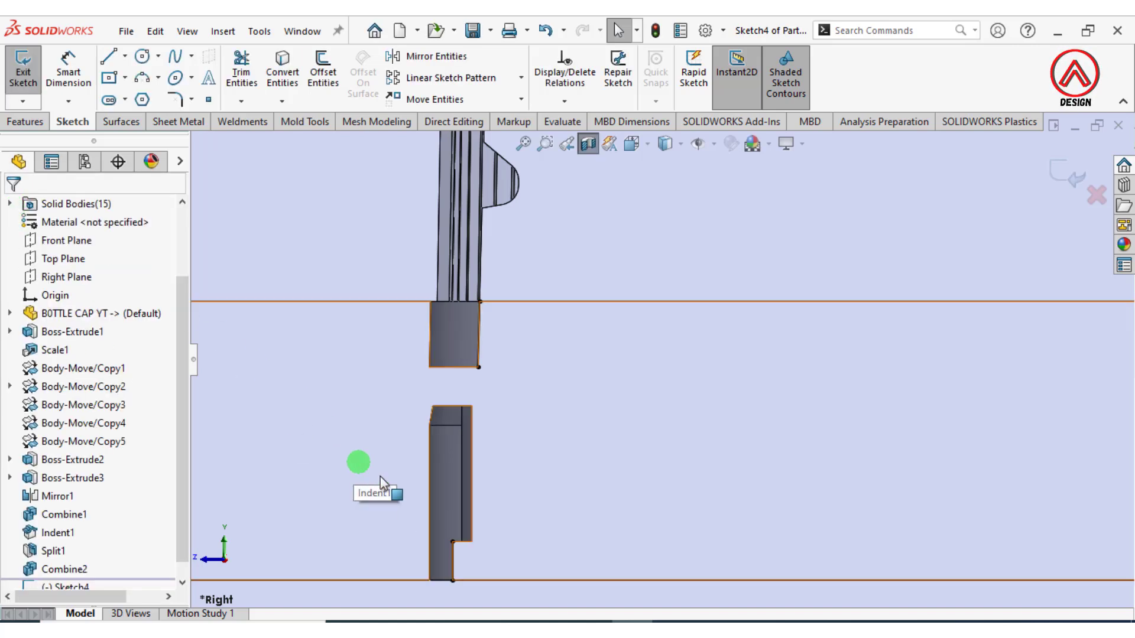
left_click_drag(454, 543, 456, 484)
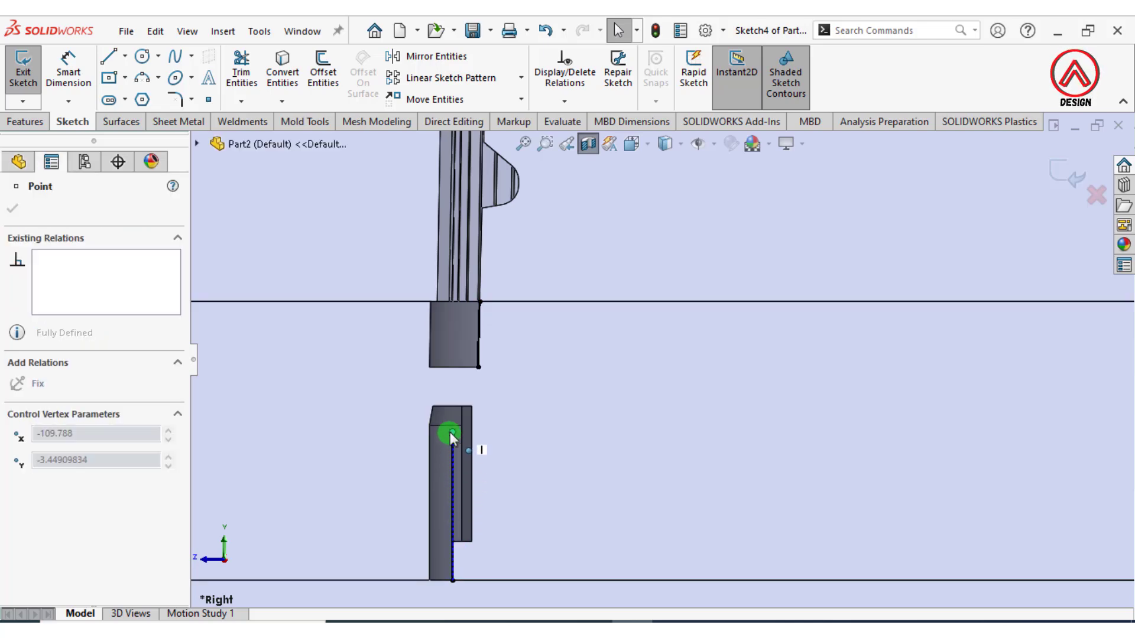
left_click_drag(458, 410, 453, 407)
scroll(420, 415, "down", 6)
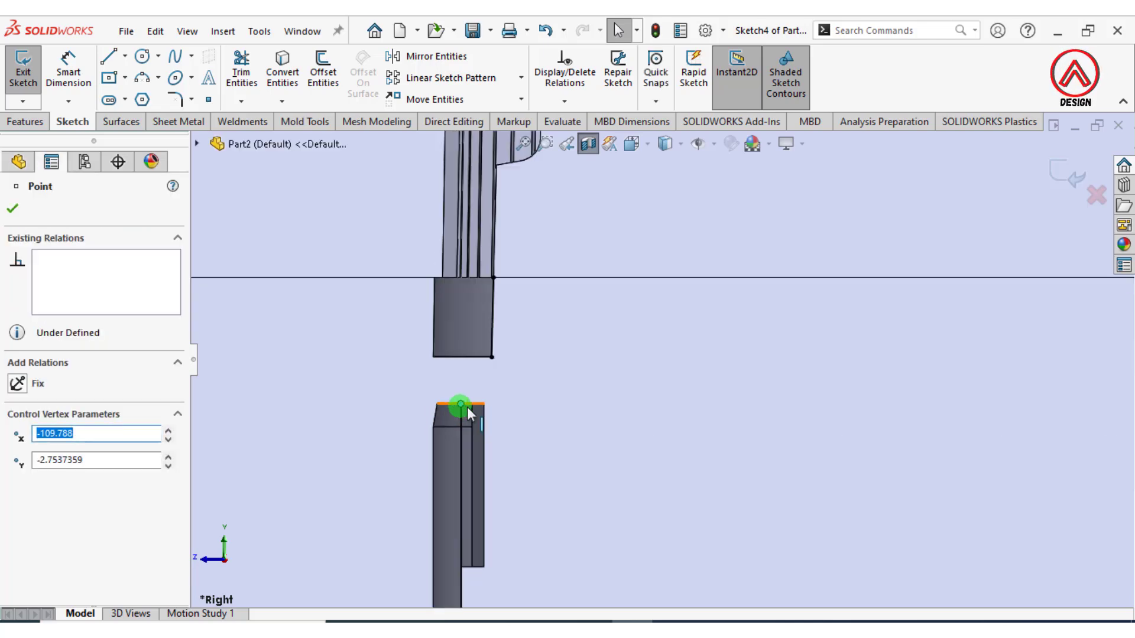
Sketch a horizontal line from that endpoint and a vertical line up to the lower end of the converted cap-wall line
left_click(108, 56)
left_click(523, 384)
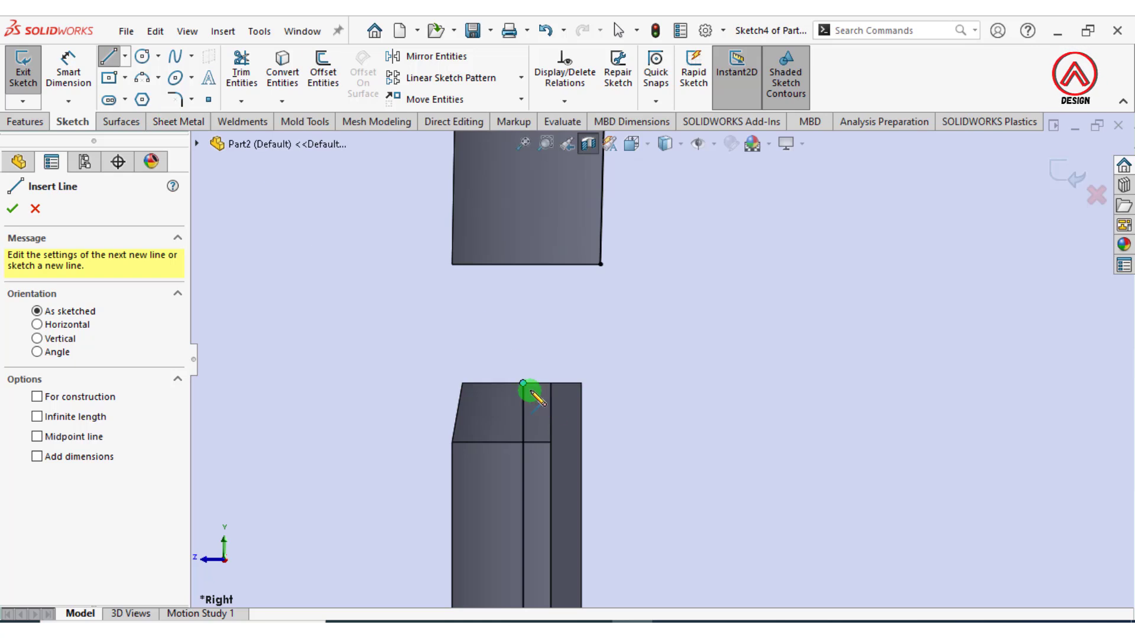
left_click_drag(523, 384, 601, 264)
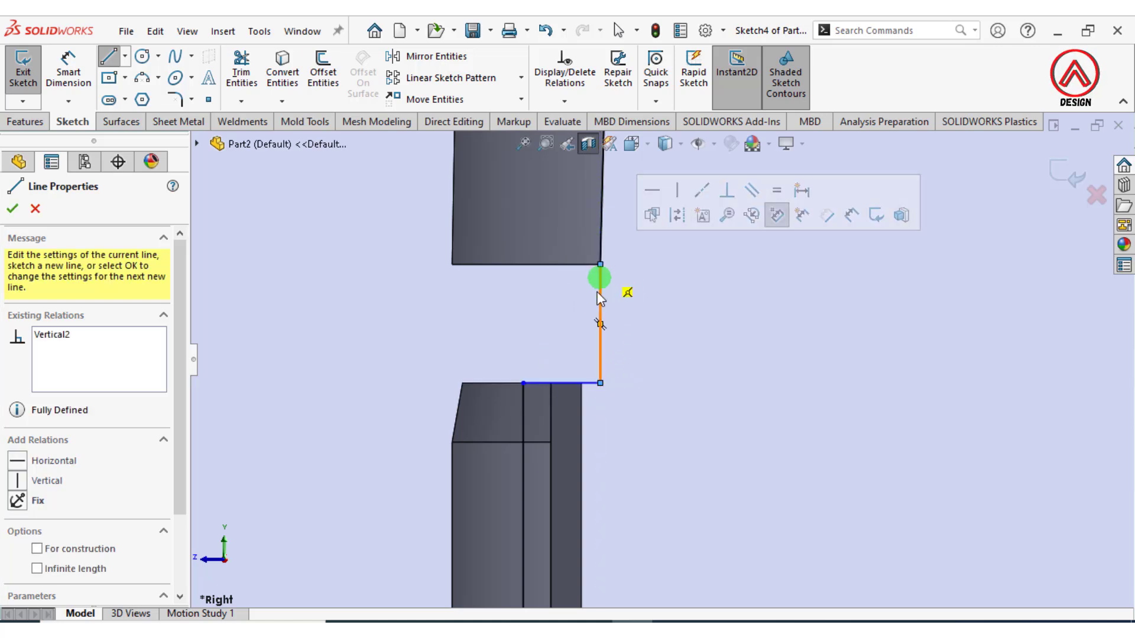
key("Escape")
Add a coincident relation between the horizontal line's inner endpoint and the lower band's top edge
left_click(524, 386)
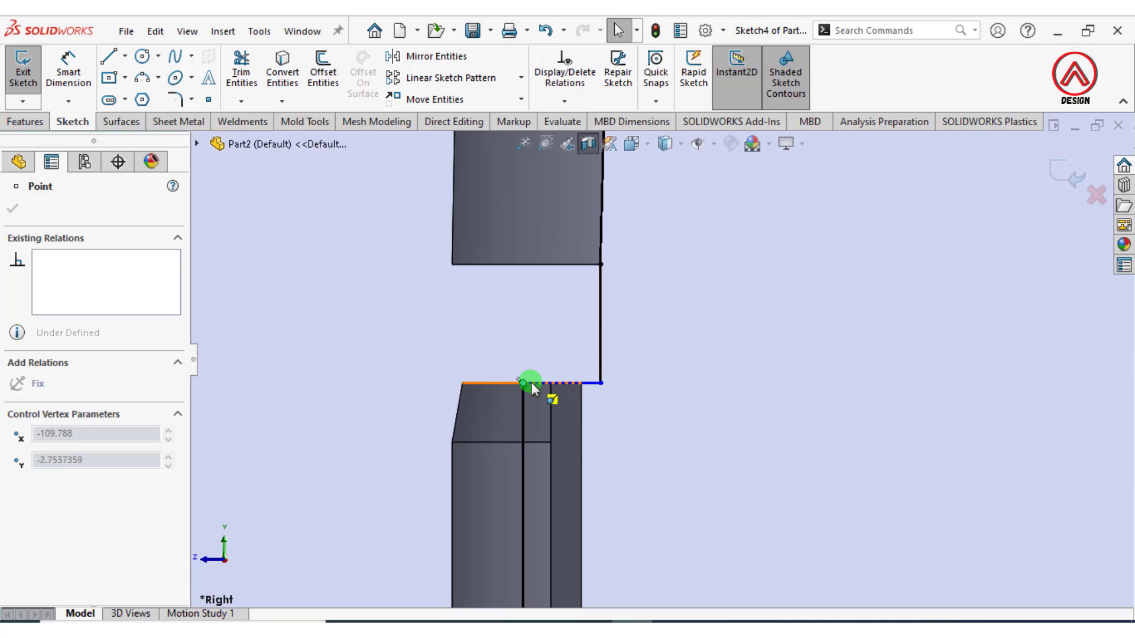
left_click_drag(531, 383, 539, 383)
key("Escape")
scroll(609, 378, "up", 2)
scroll(615, 377, "down", 2)
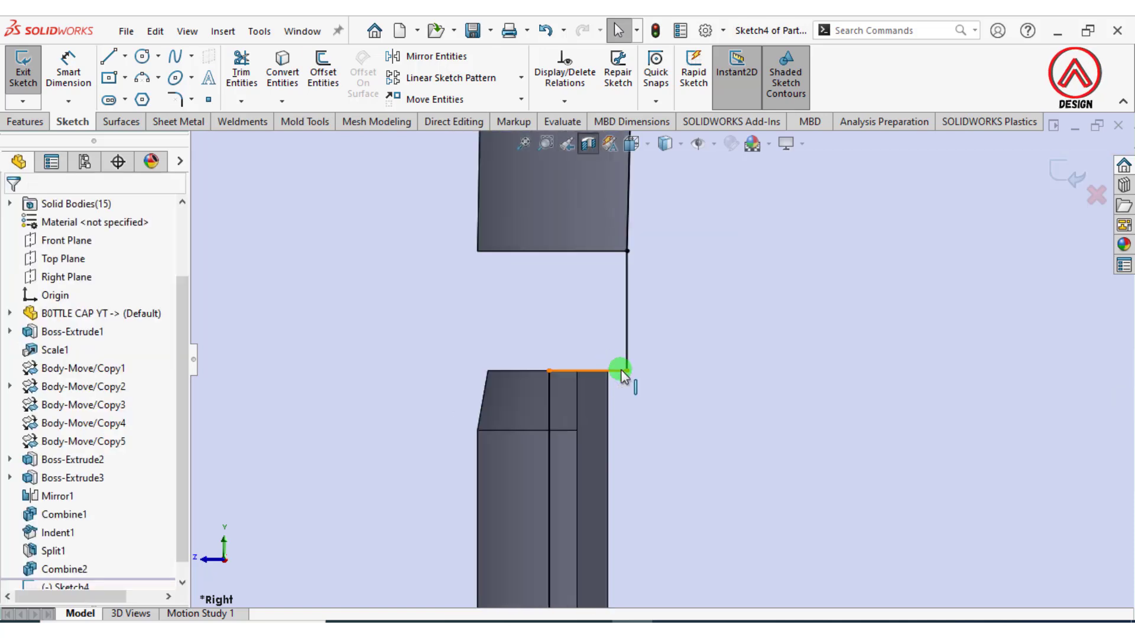
left_click(621, 371)
key("Escape")
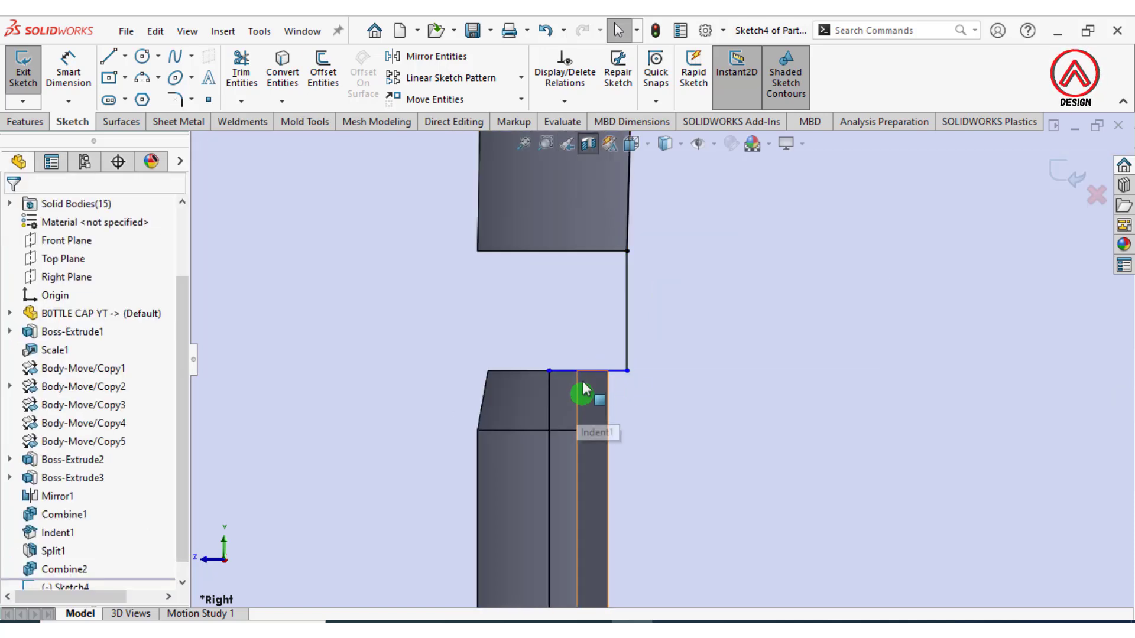
scroll(583, 383, "down", 4)
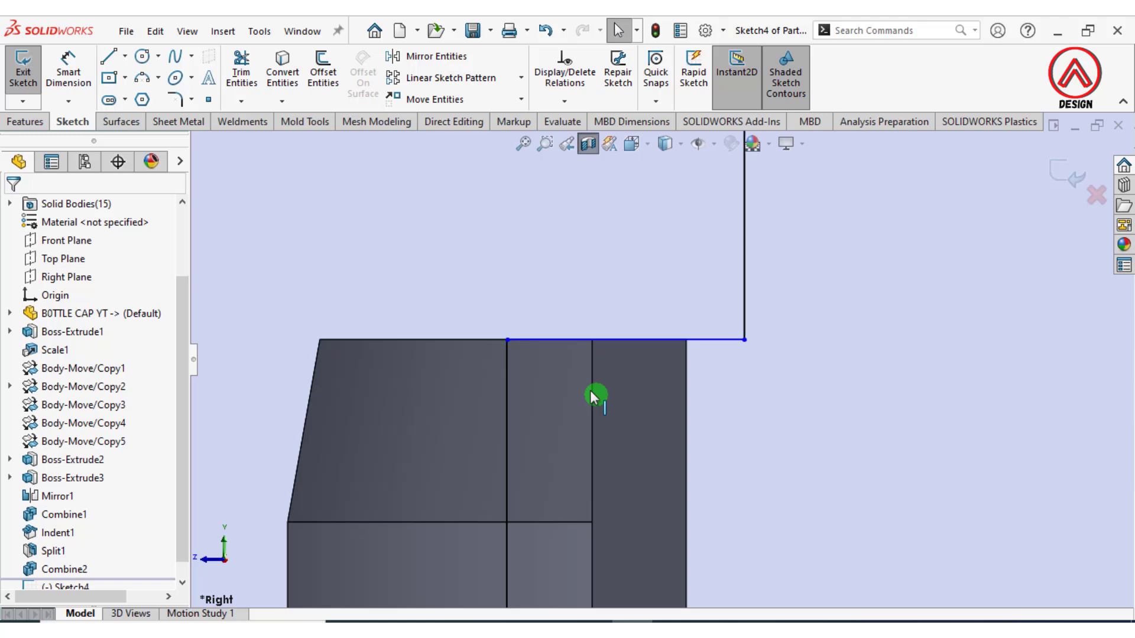
left_click(506, 343)
left_click(496, 341, "ctrl")
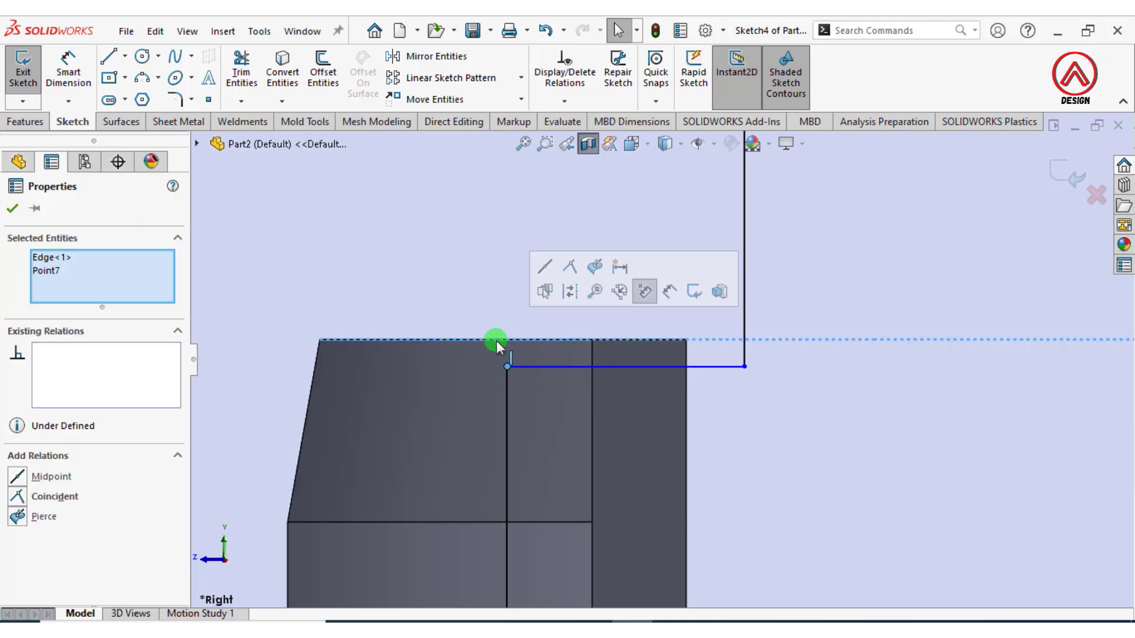
left_click(570, 266)
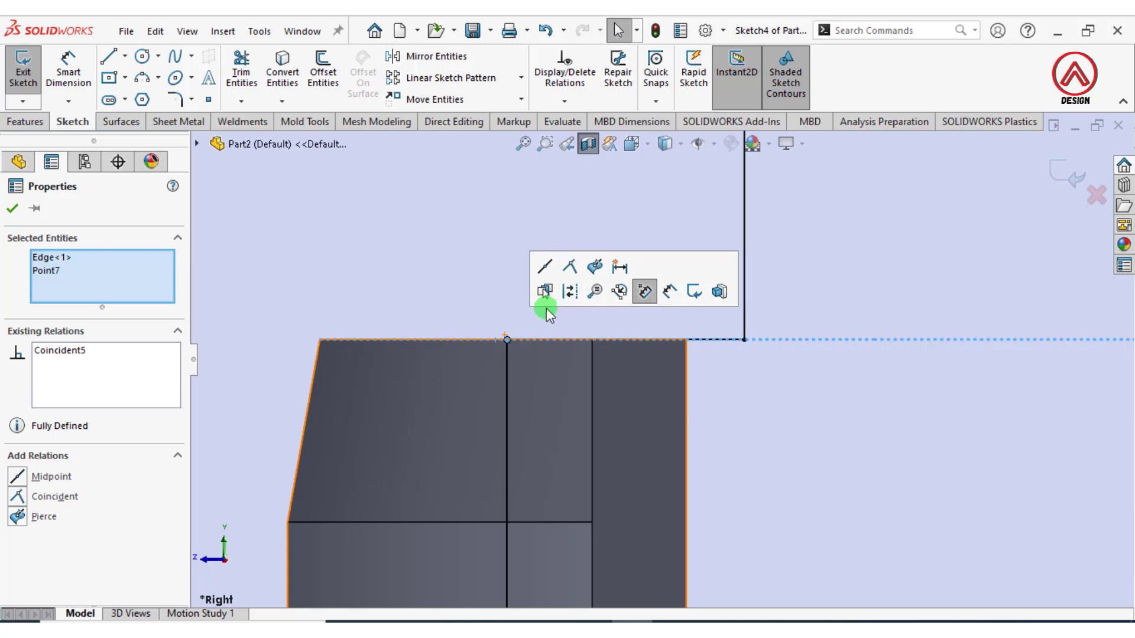
scroll(576, 305, "up", 15)
left_click(482, 409)
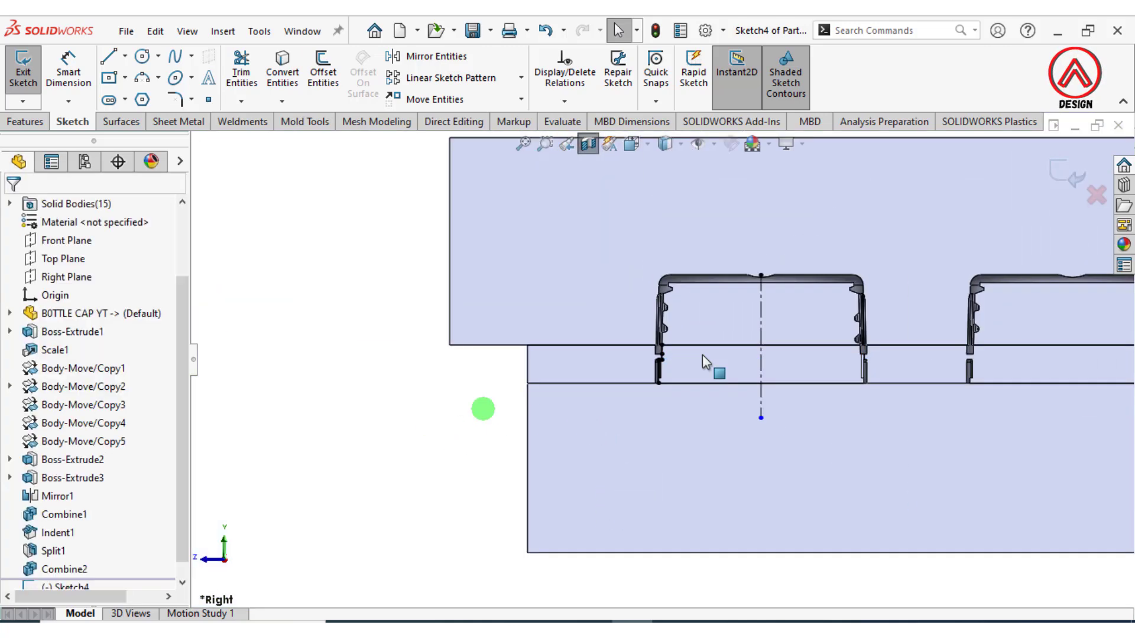
Extend the cap-wall line upward and dimension its upper endpoint 1.5 mm above the upper block's bottom edge
scroll(702, 355, "down", 10)
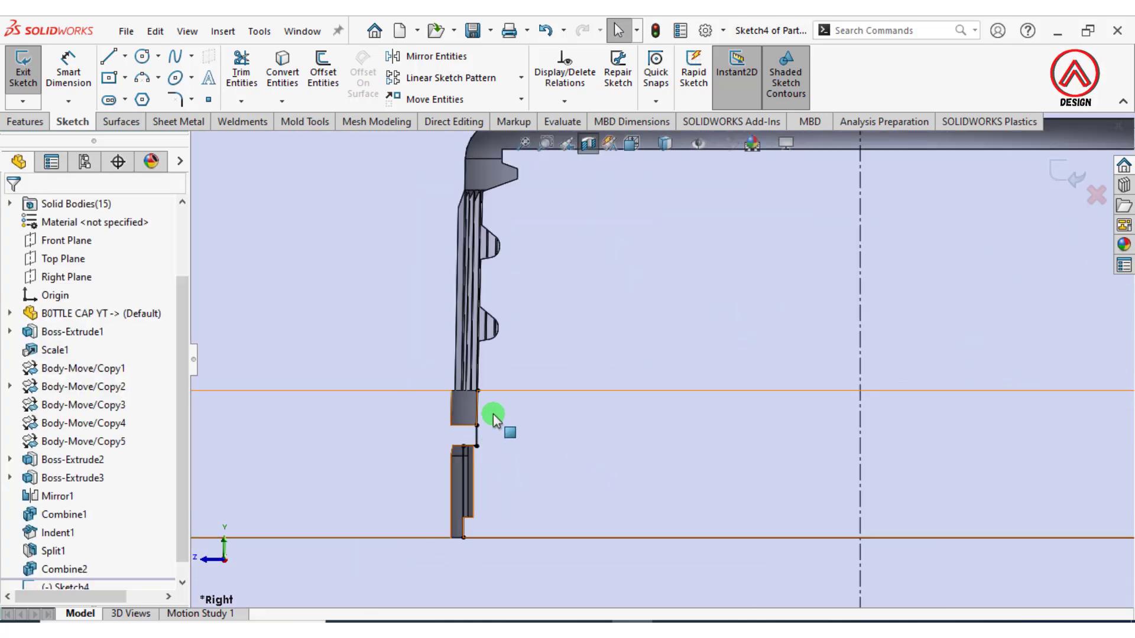
scroll(493, 415, "down", 3)
left_click_drag(500, 358, 529, 307)
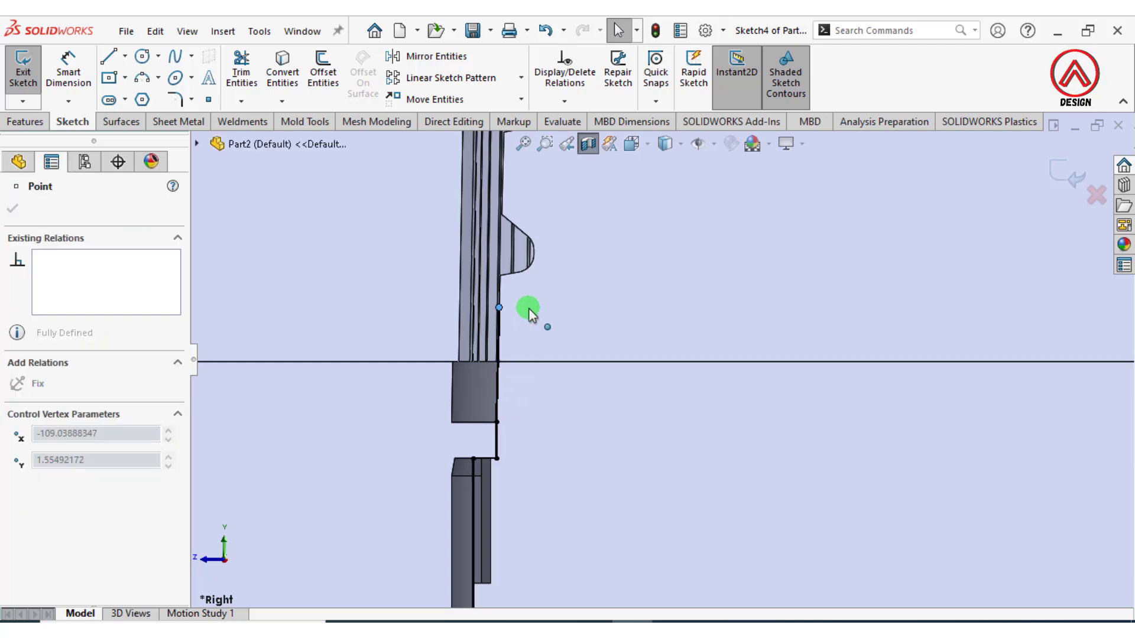
left_click(68, 70)
left_click(497, 307)
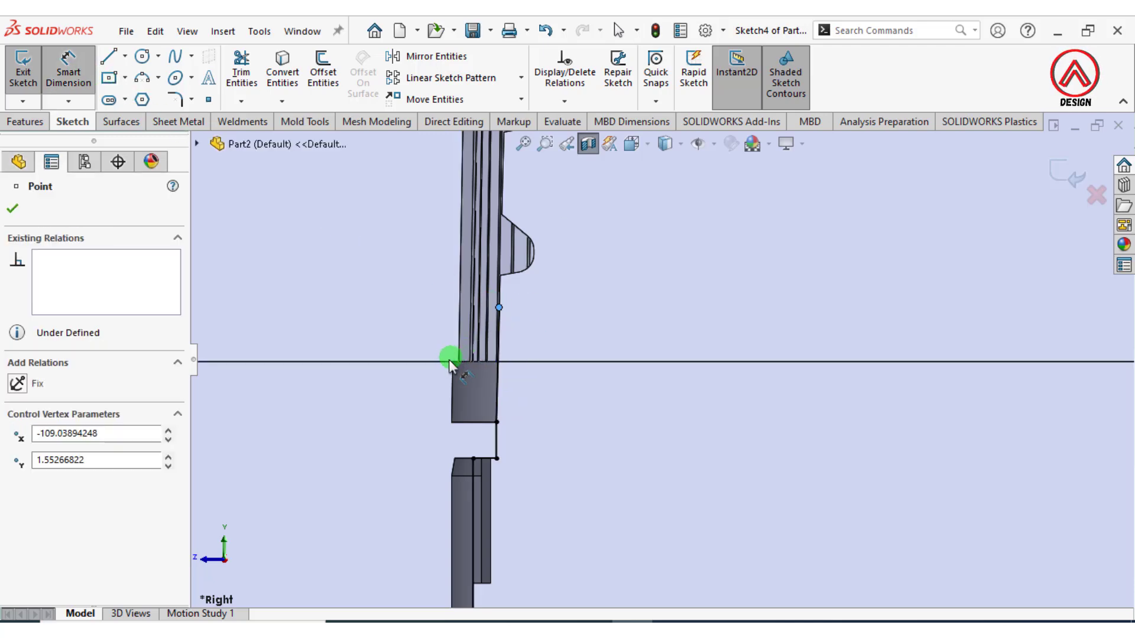
left_click(445, 360)
left_click(378, 336)
type("1.5")
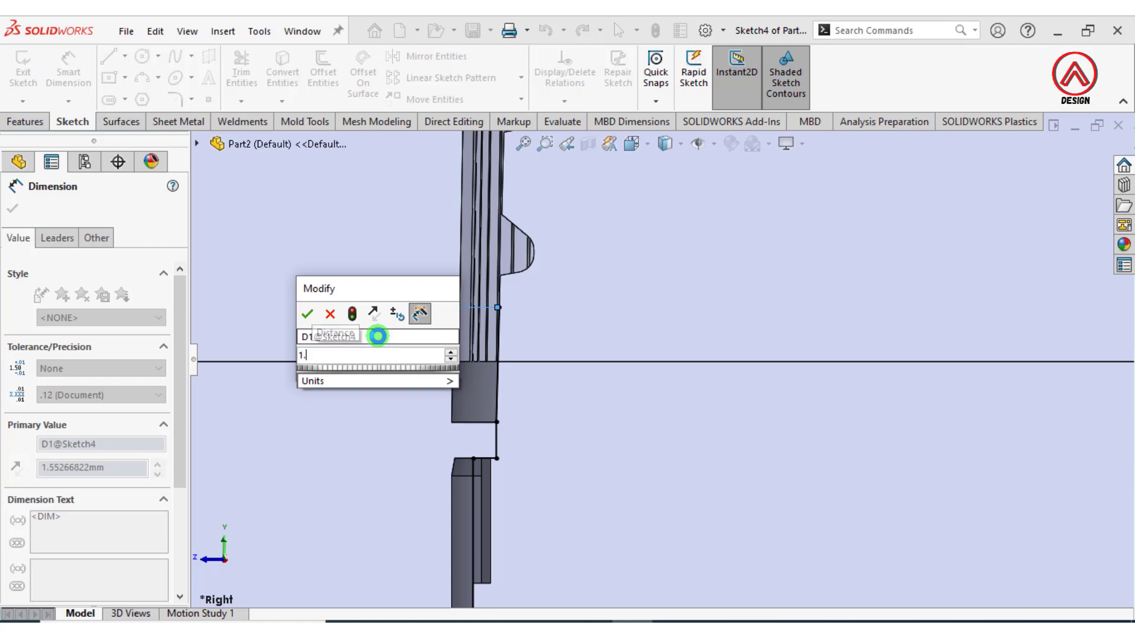
left_click(444, 363)
Extend the lower vertical line downward and dimension its endpoint 6.5 mm below the plate edge at the cap's base
scroll(641, 380, "up", 2)
left_click(585, 499)
scroll(585, 484, "up", 2)
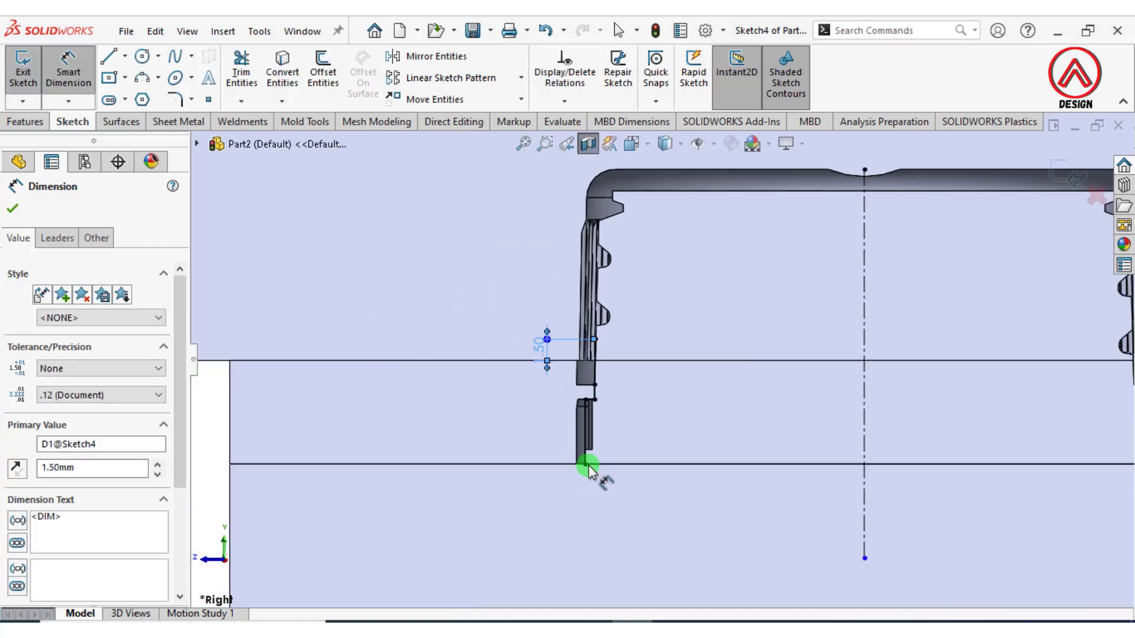
key("Escape")
left_click_drag(586, 469, 586, 506)
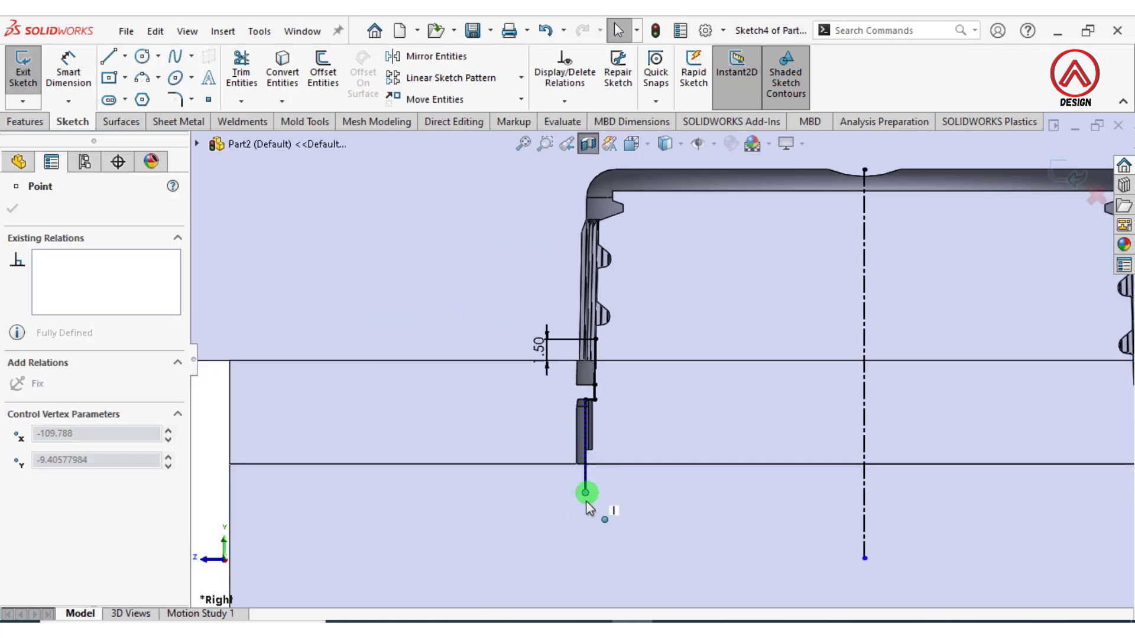
left_click(70, 74)
left_click(572, 506)
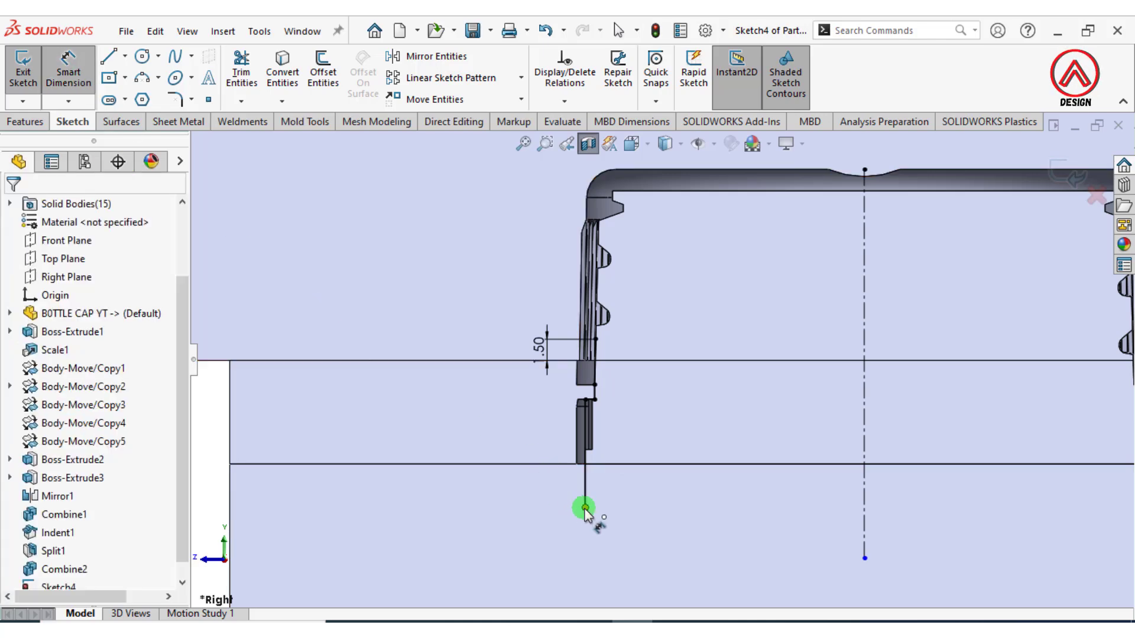
left_click(552, 465)
left_click(524, 484)
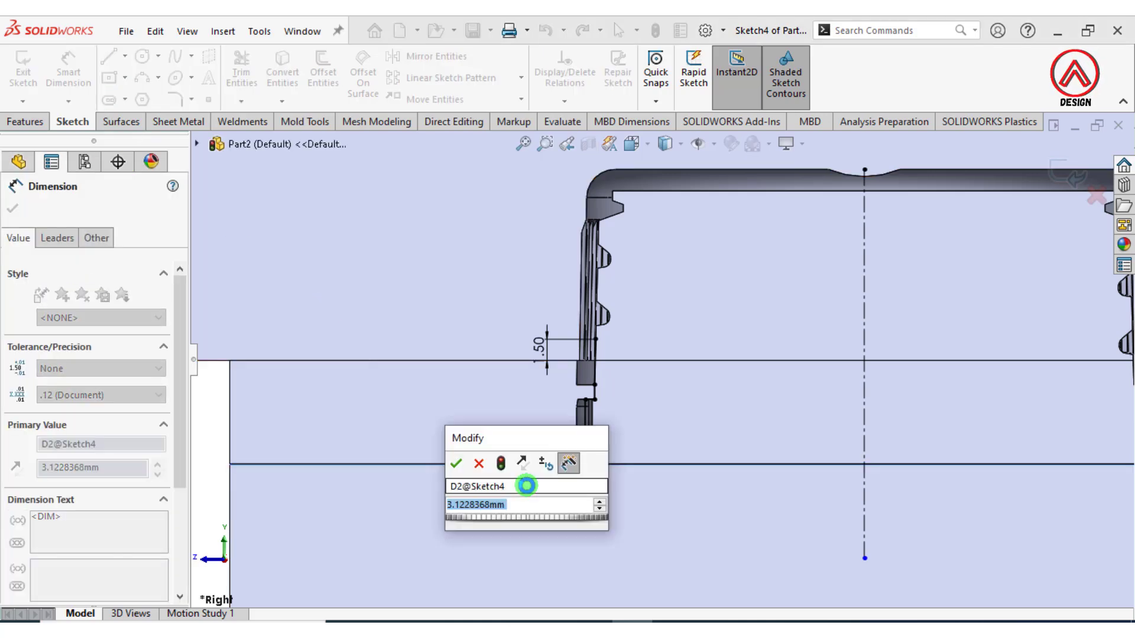
type("6.5")
key("Return")
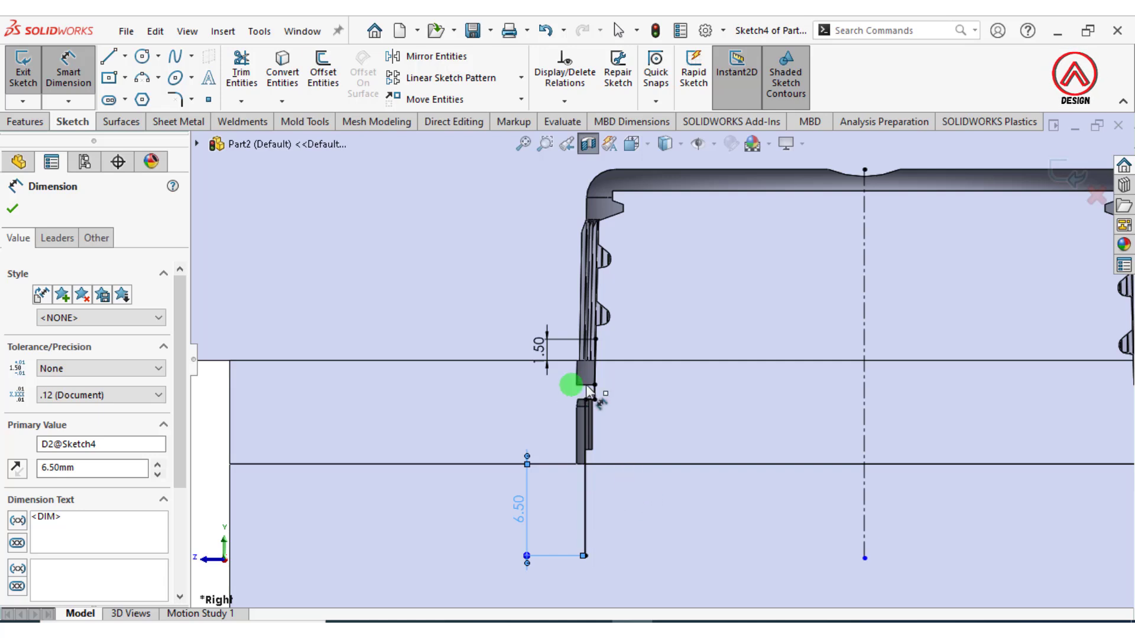
Revolve the sketch profile 360 degrees about the cap's centerline as a surface
left_click(122, 122)
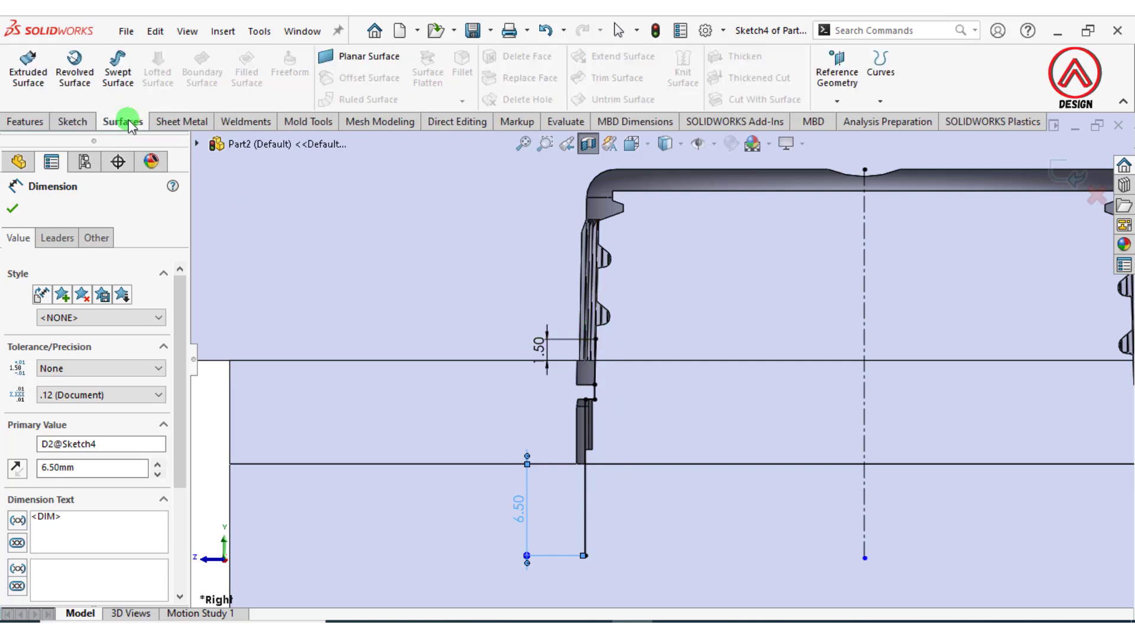
left_click(75, 69)
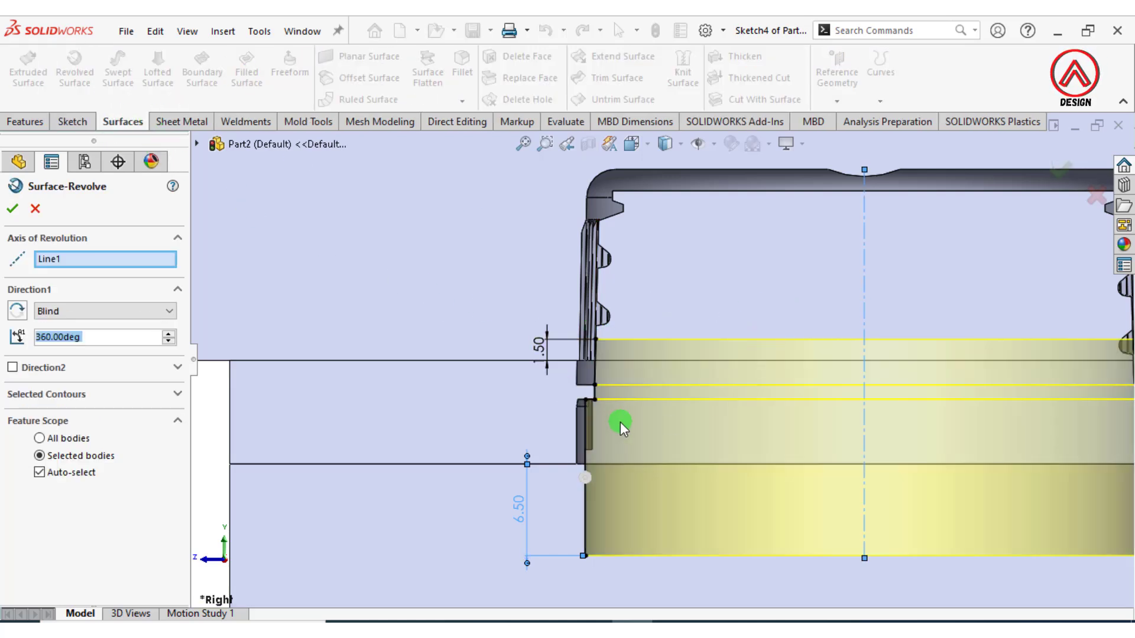
left_click(13, 209)
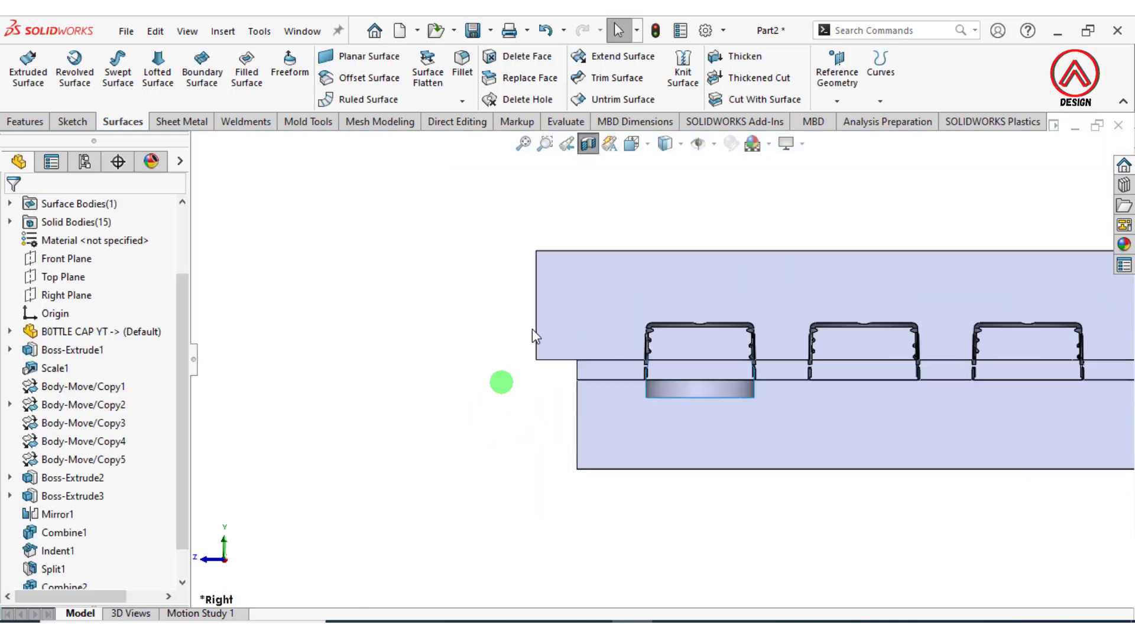
Hide the upper mold block and turn off the section view
middle_click_drag(597, 144, 630, 273)
left_click(630, 273)
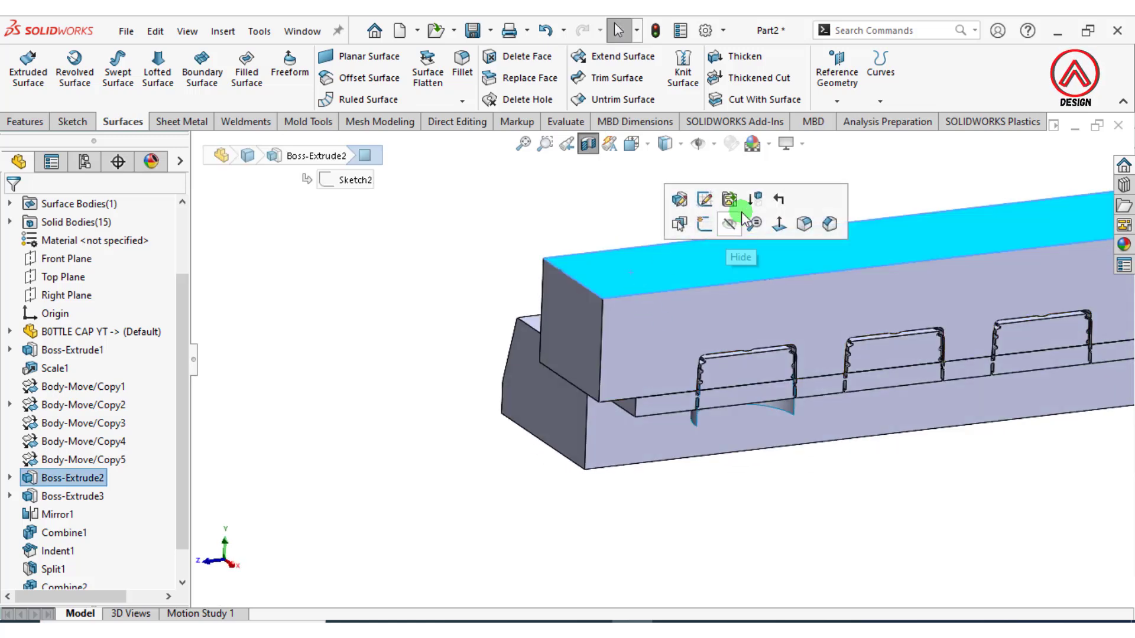
left_click(733, 224)
left_click(553, 210)
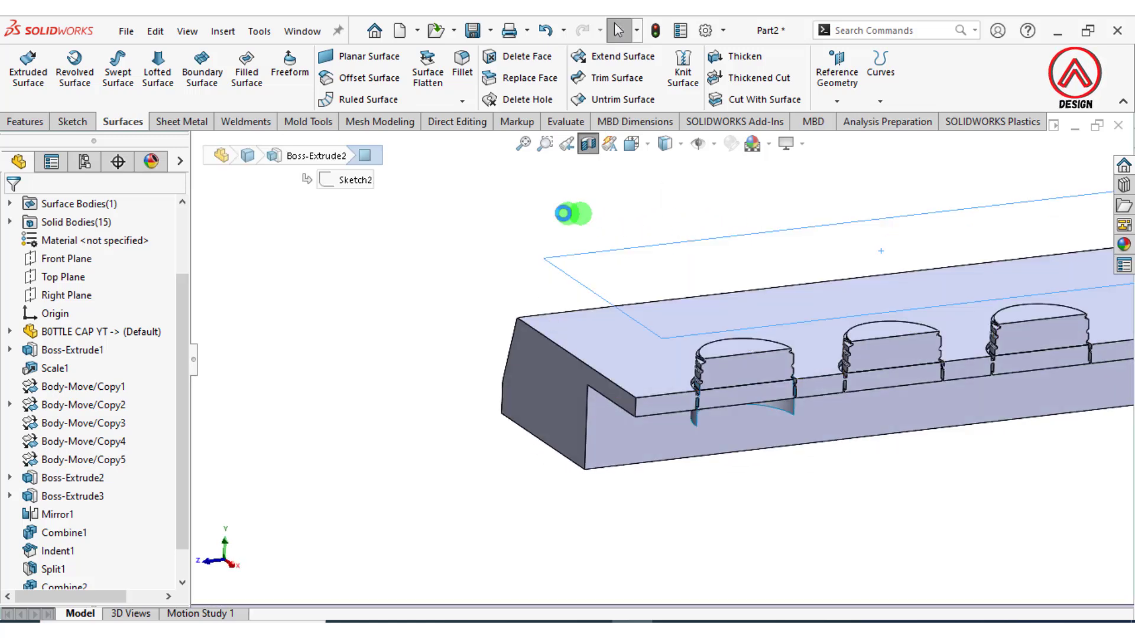
left_click(588, 145)
left_click(536, 236)
Isolate the two split plate bodies that surround the cap cores
scroll(753, 374, "down", 5)
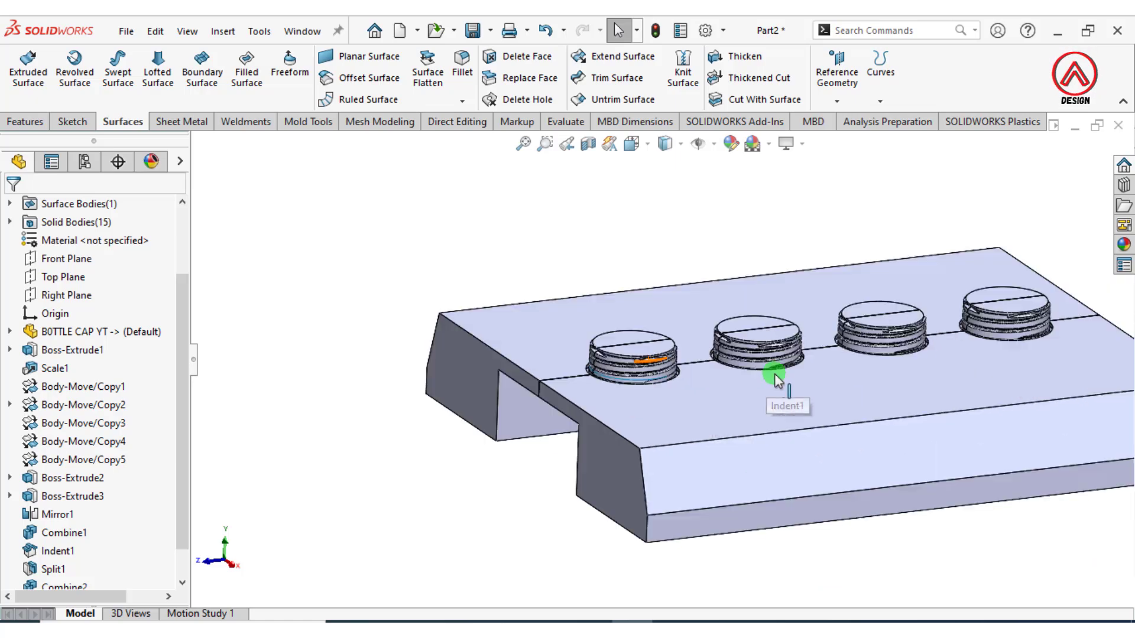
scroll(566, 357, "down", 2)
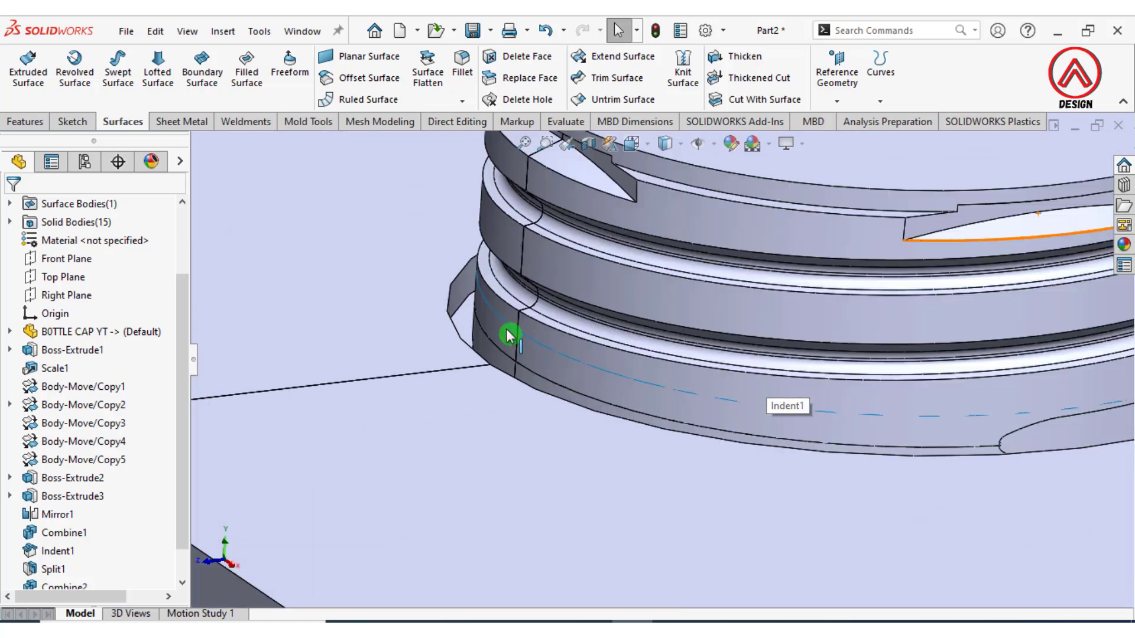
scroll(566, 357, "up", 5)
scroll(537, 389, "down", 3)
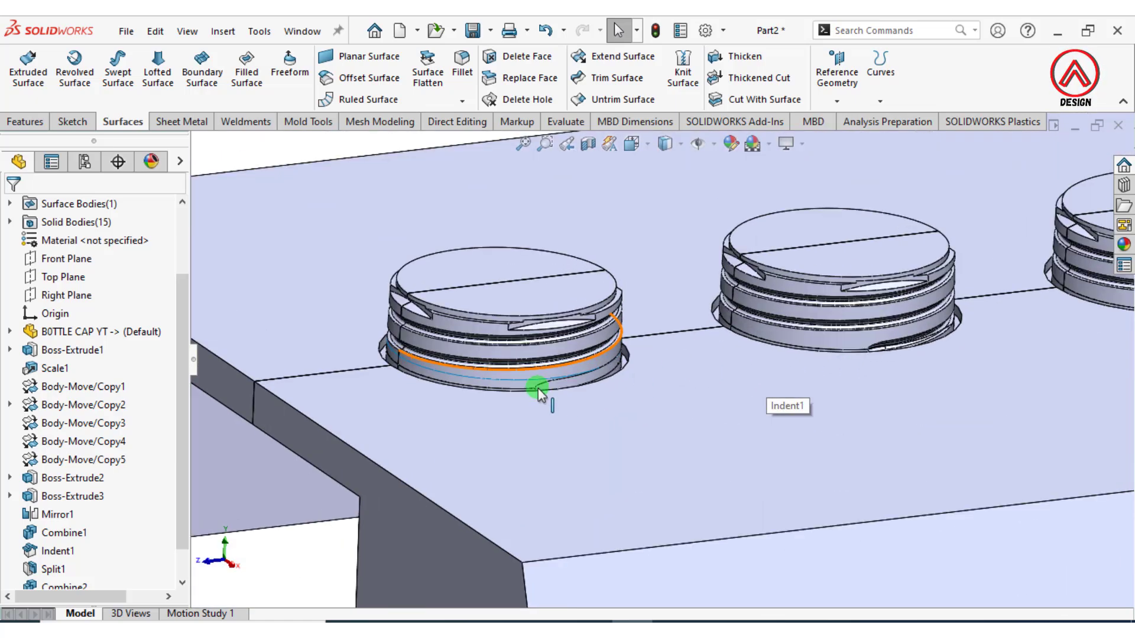
scroll(543, 403, "up", 3)
left_click(538, 405)
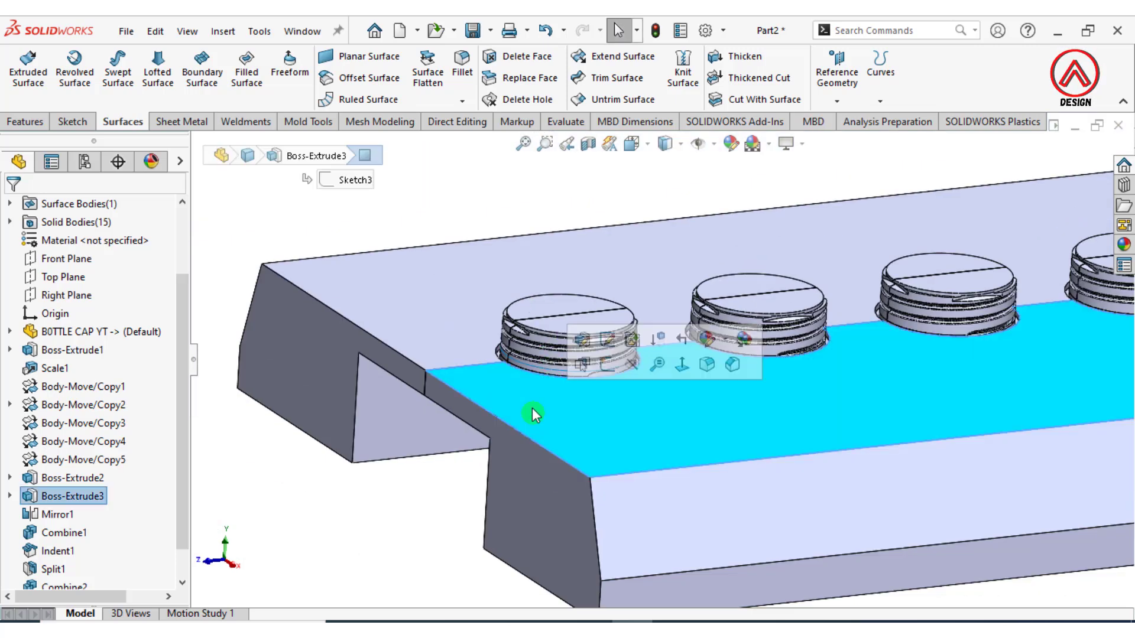
right_click(467, 334)
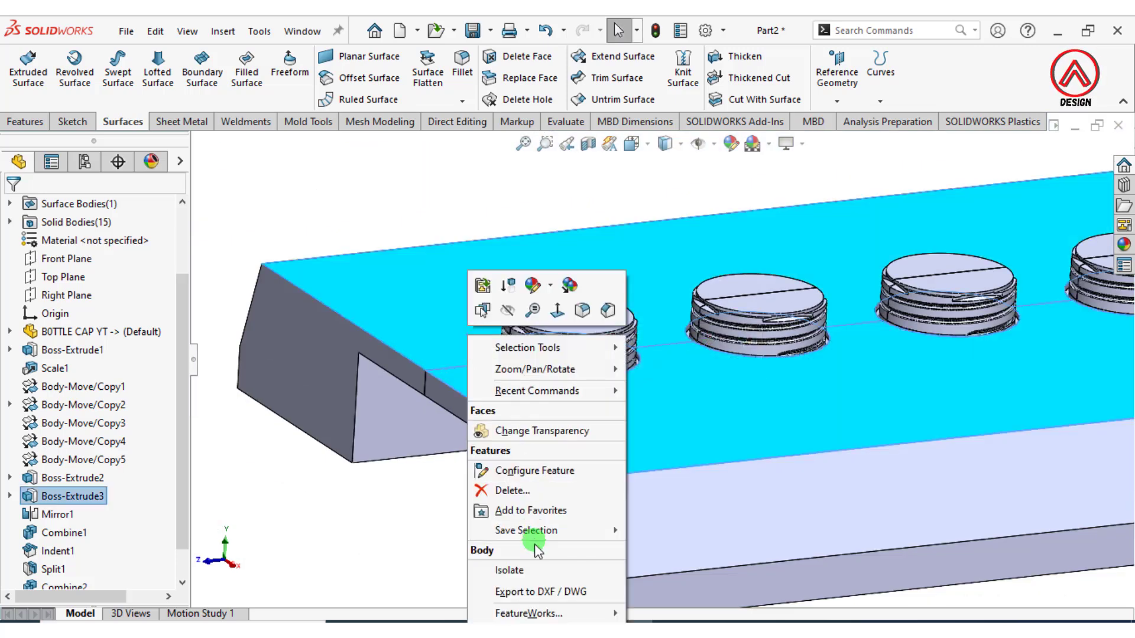
left_click(510, 570)
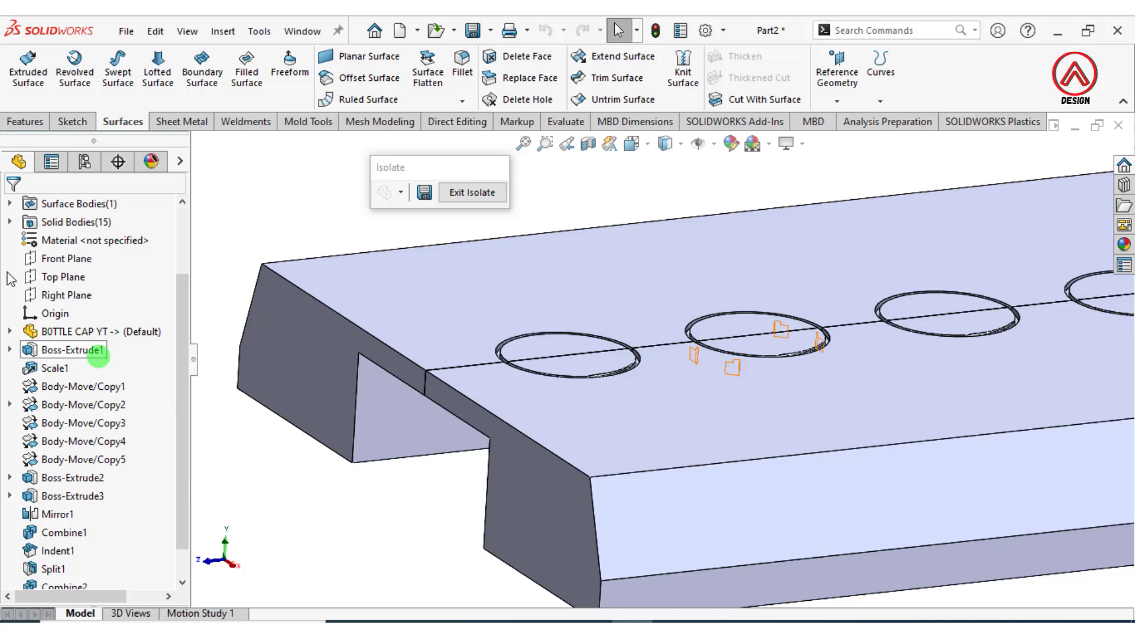
Show the revolved surface body together with the two isolated plate bodies
left_click(12, 228)
left_click(10, 203)
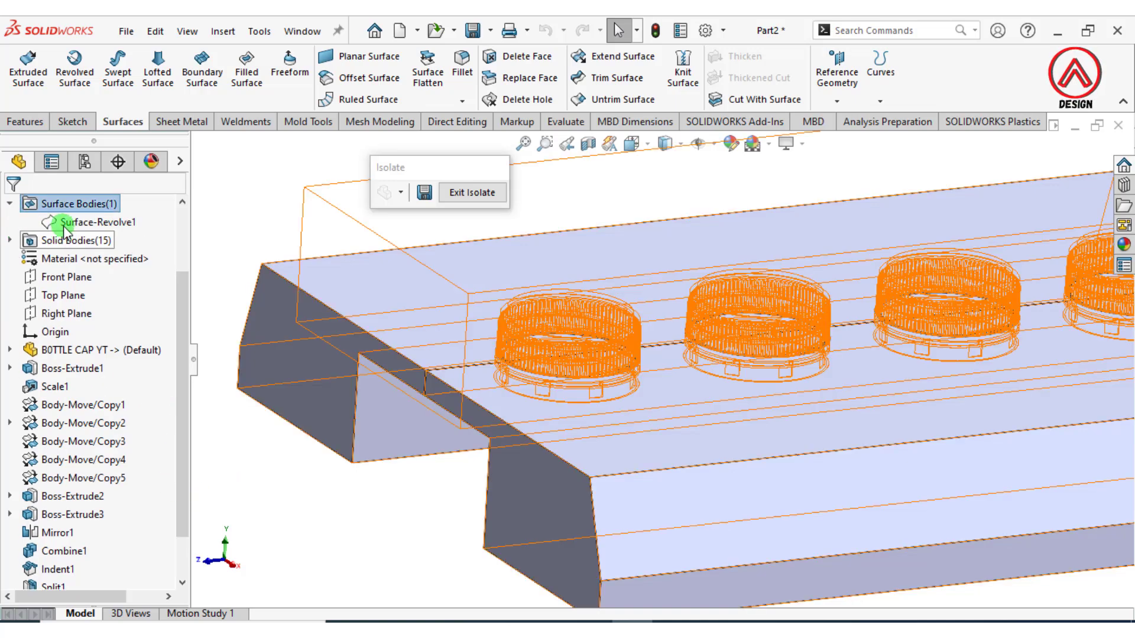
left_click(83, 220)
left_click(352, 464)
scroll(503, 374, "down", 7)
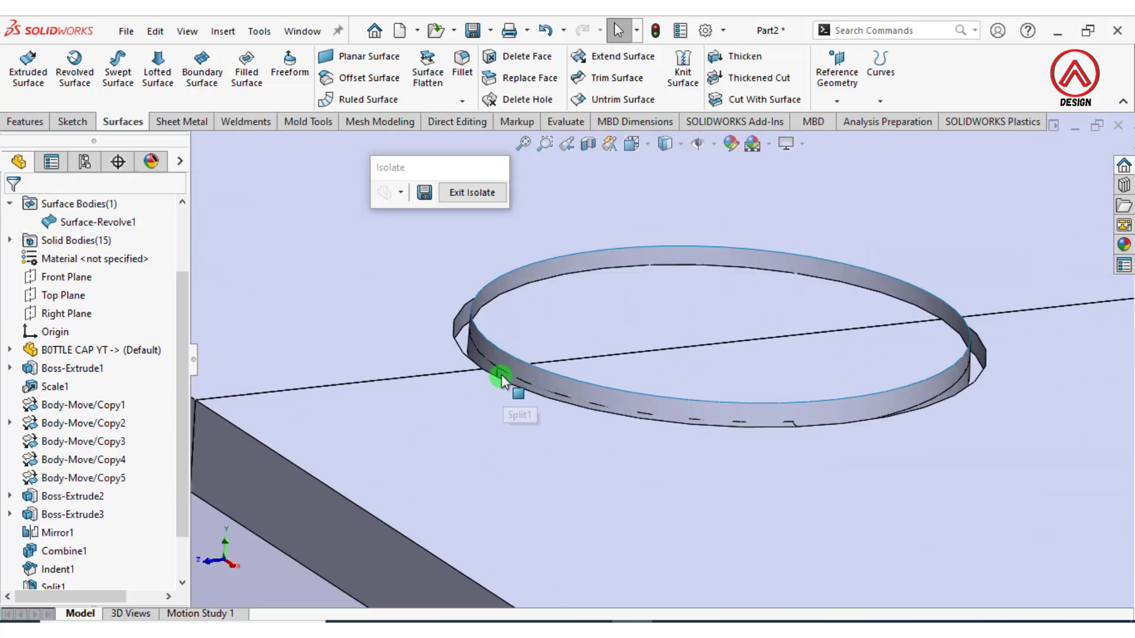
scroll(521, 370, "up", 3)
middle_click_drag(594, 346, 838, 300)
scroll(840, 302, "down", 2)
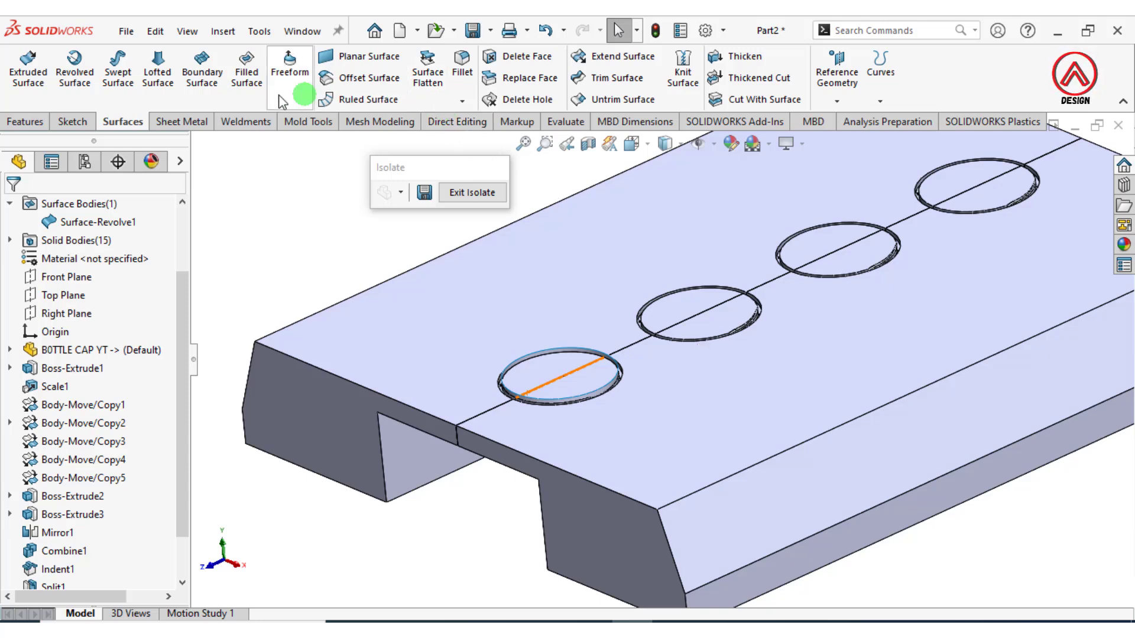
Set up a linear pattern normal to the Front Plane in the reversed direction, with 60 mm spacing and 3 instances
left_click(25, 122)
left_click(496, 78)
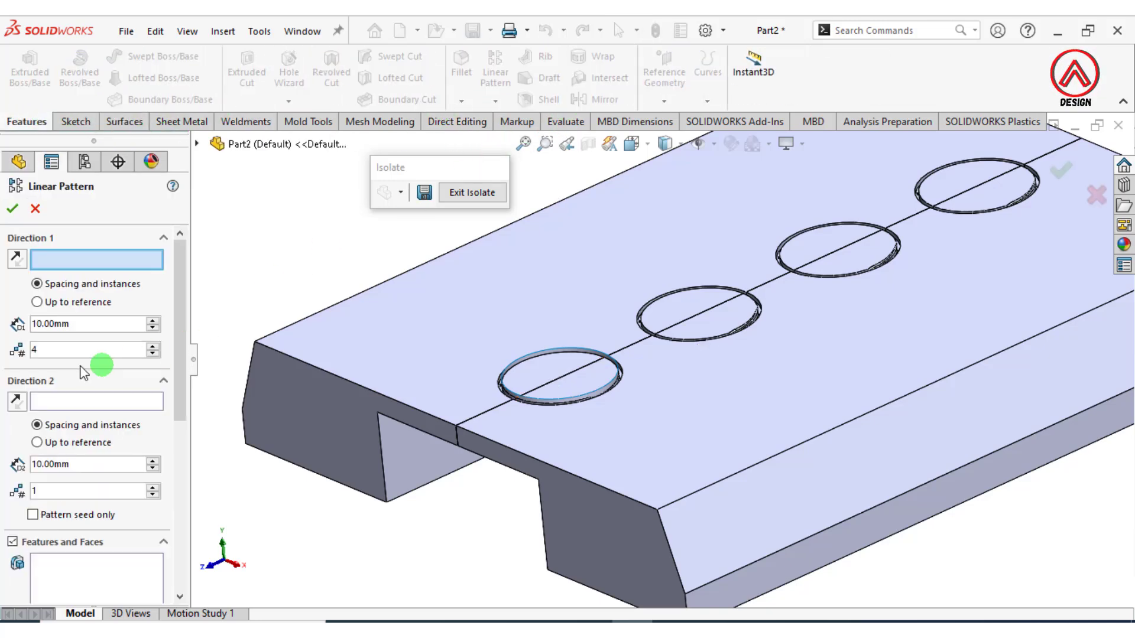
left_click(196, 143)
middle_click(362, 321)
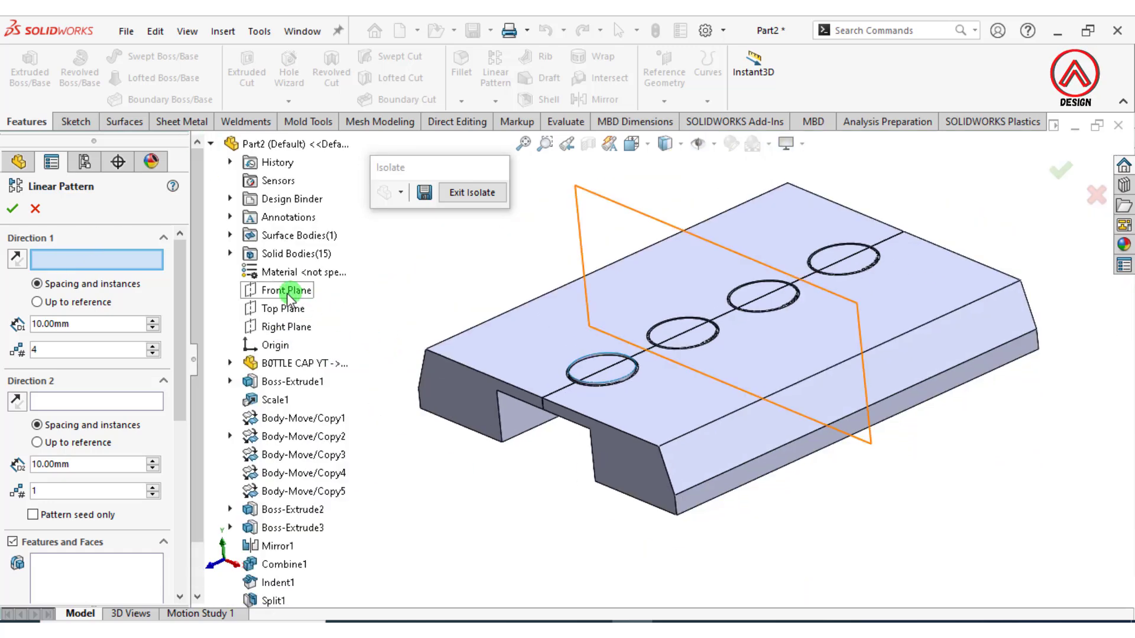
left_click(286, 291)
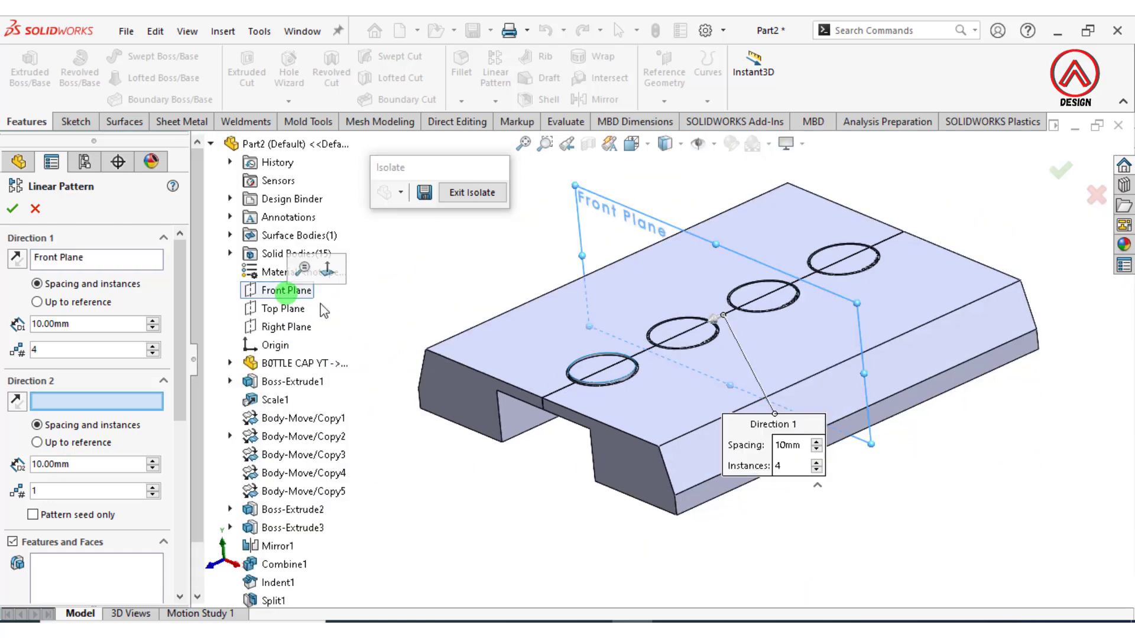
left_click(18, 261)
double_click(94, 328)
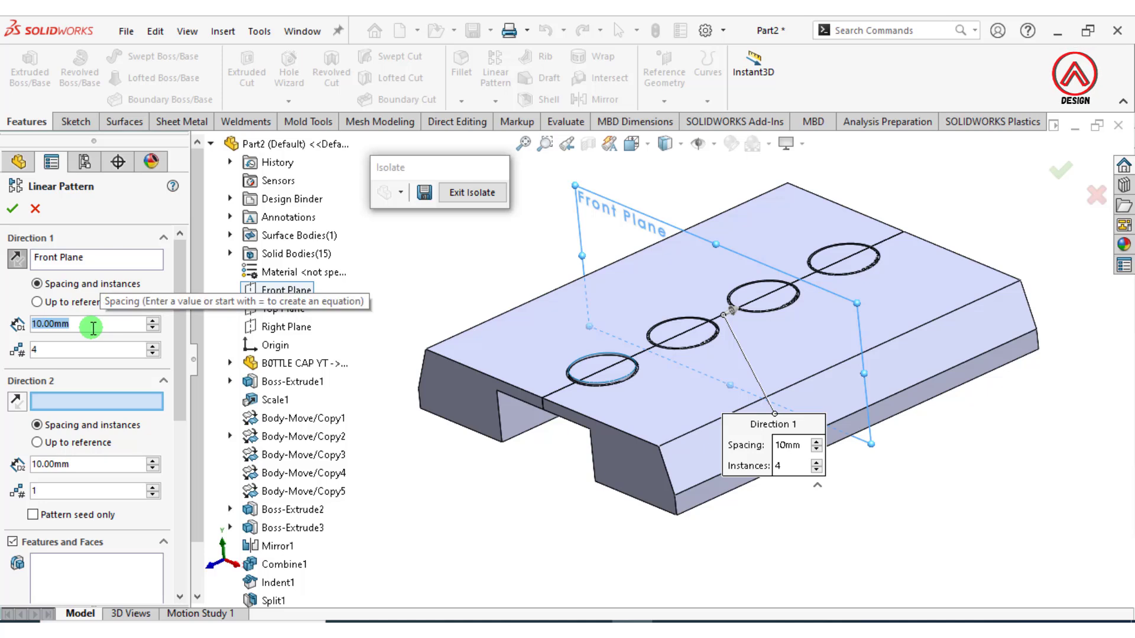
type("60")
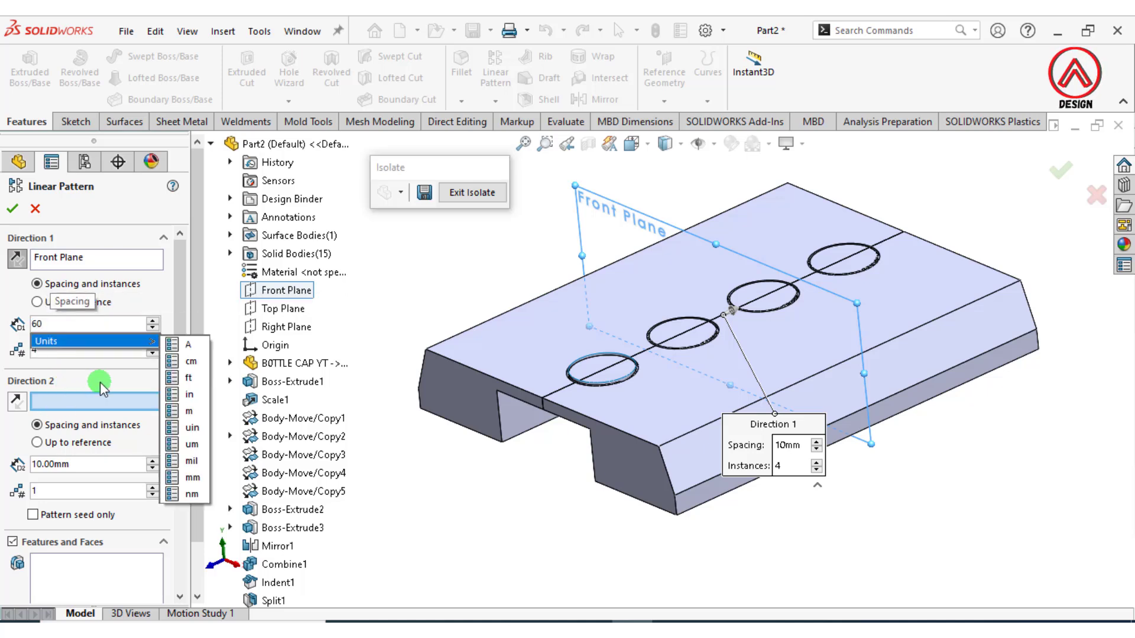
left_click(108, 383)
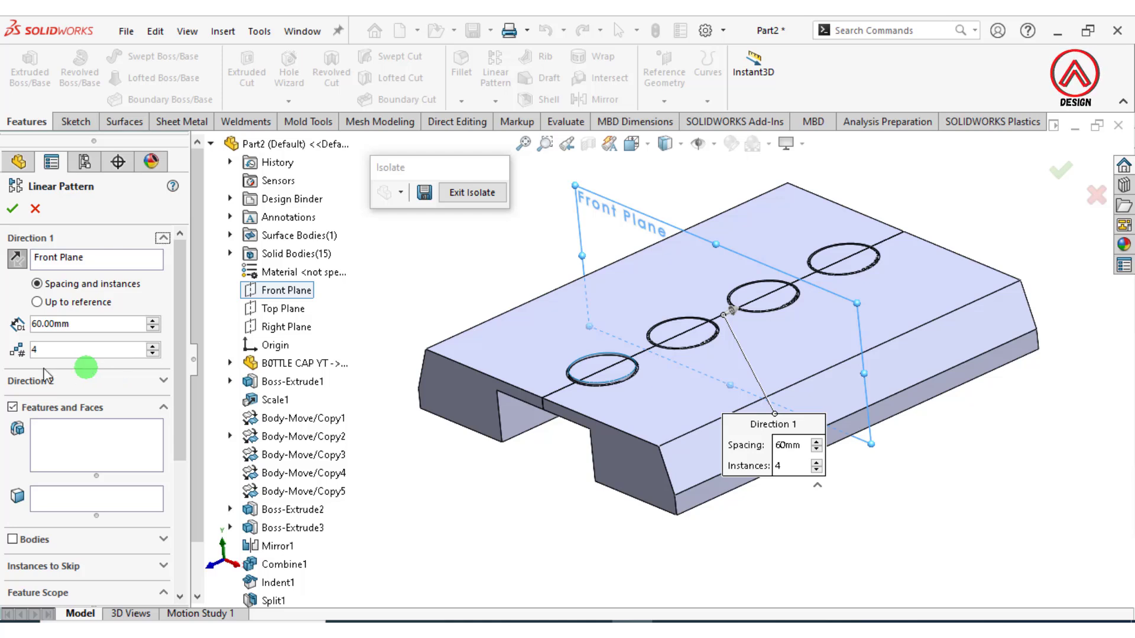
type("3")
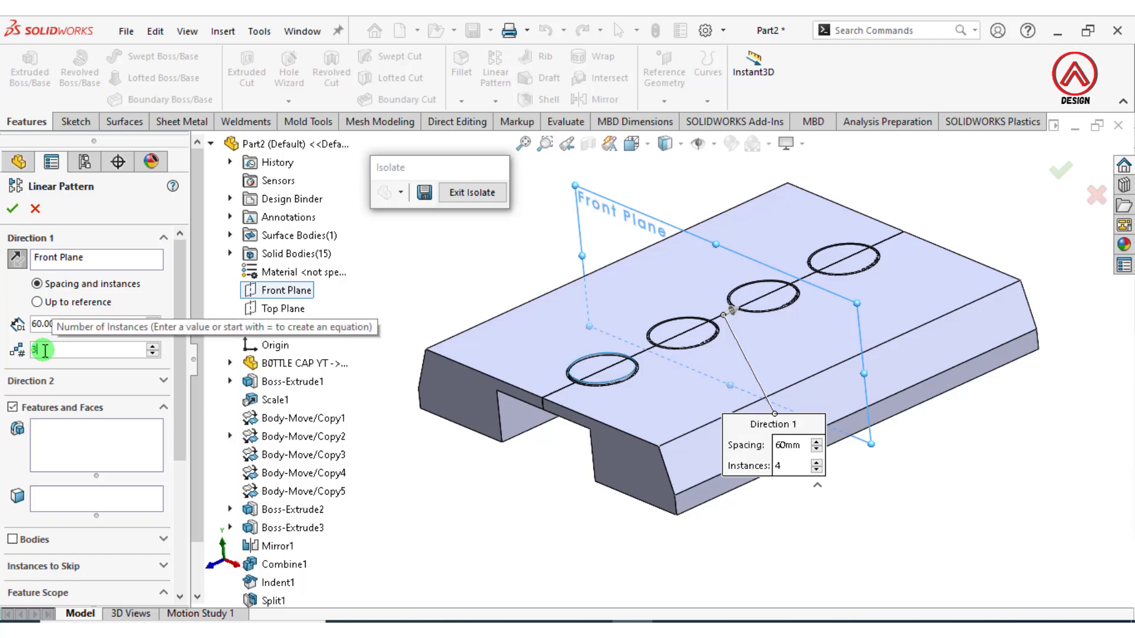
Pattern the revolved surface body instead of features, with 4 instances covering all cap cores
left_click(12, 539)
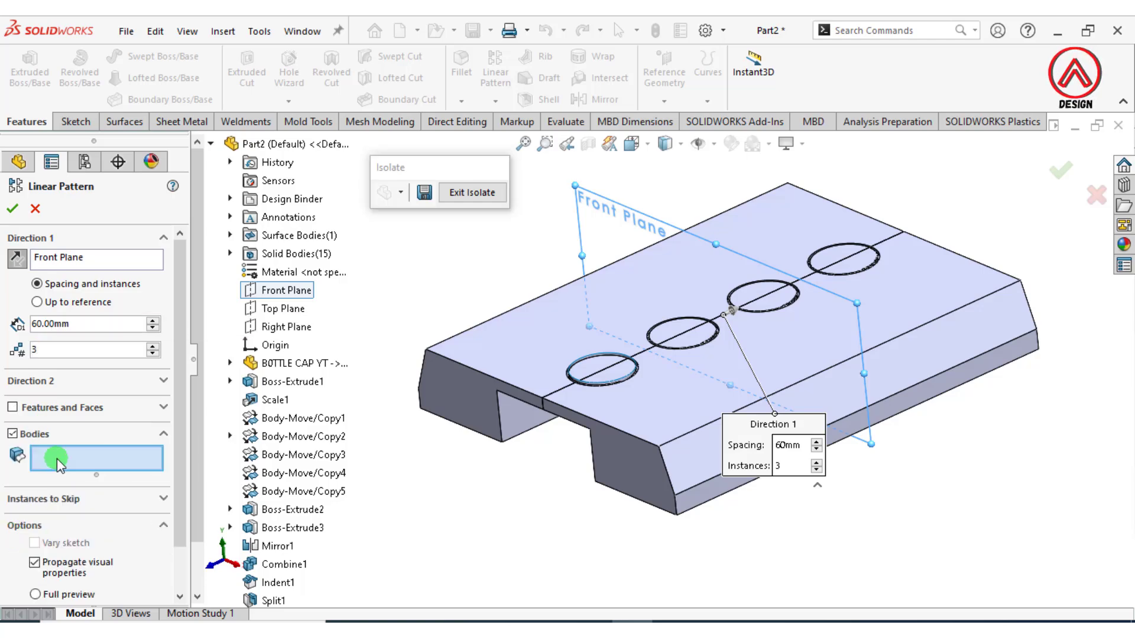
scroll(606, 374, "down", 6)
left_click(494, 380)
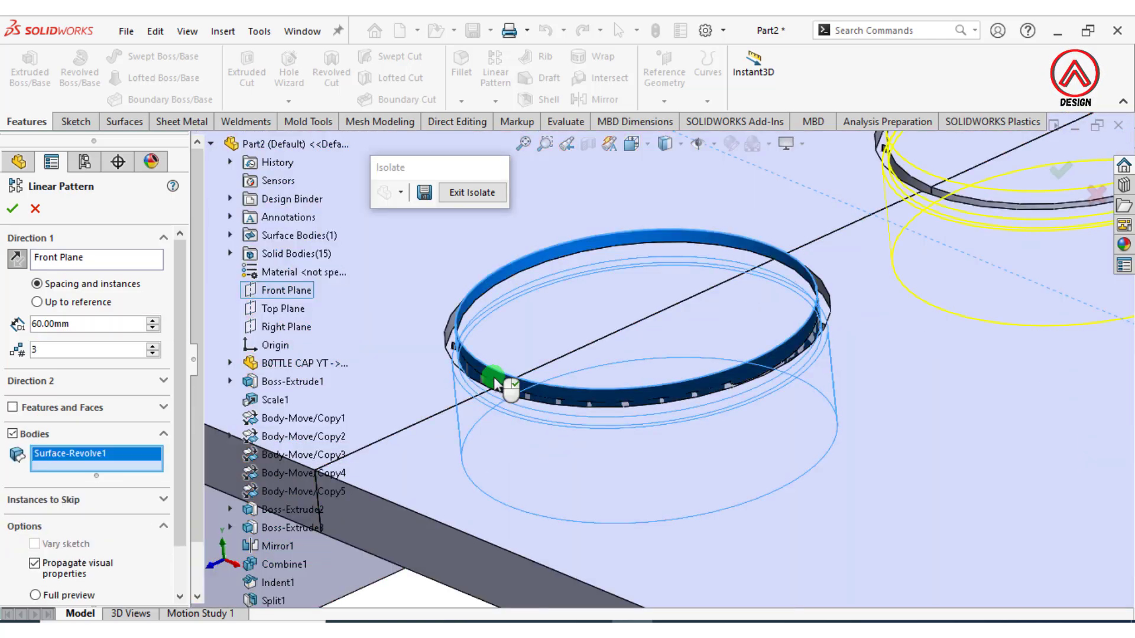
key("f")
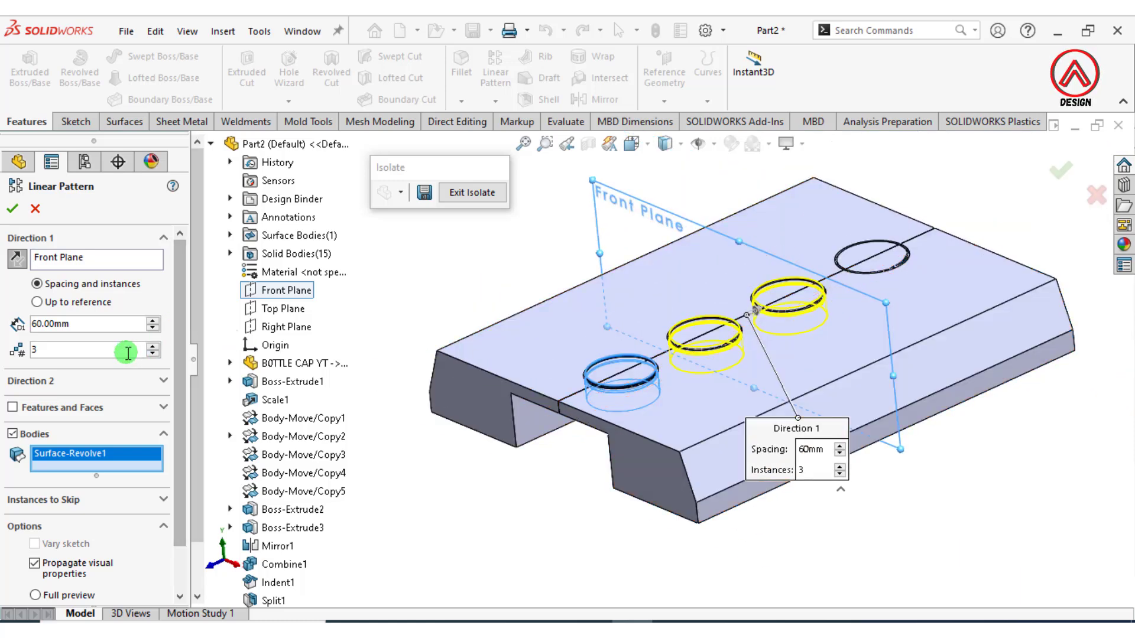
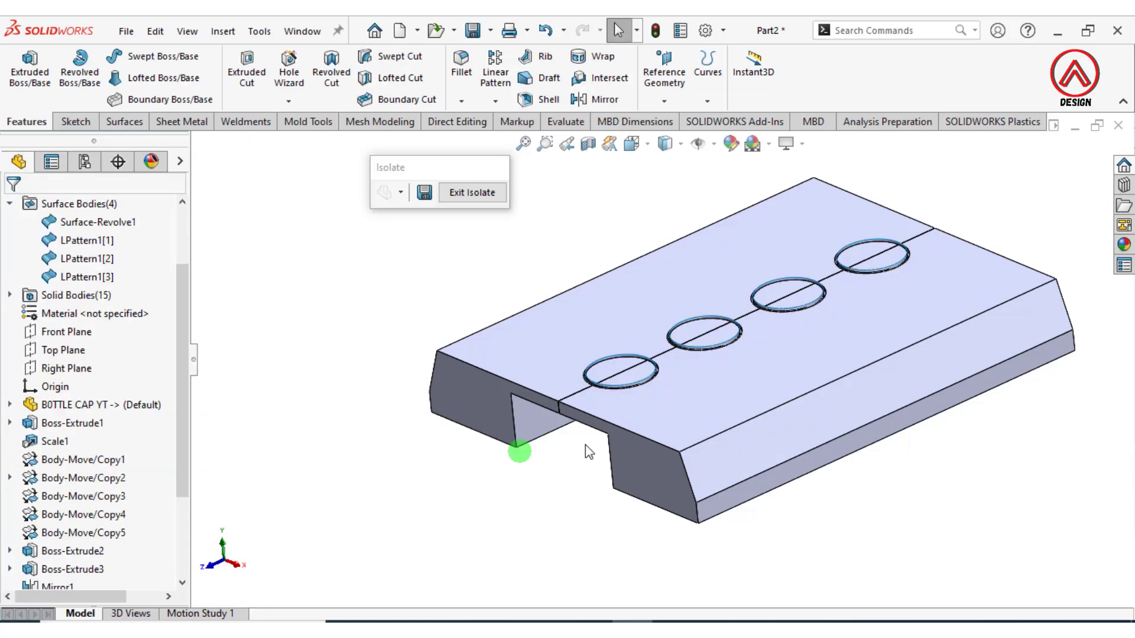
Start a Split feature with the revolved surface and its three patterned copies as trim tools
scroll(768, 332, "up", 2)
scroll(807, 307, "down", 2)
scroll(742, 320, "up", 2)
mouse_move(740, 337)
middle_mouse_down()
mouse_move(727, 318)
mouse_move(728, 337)
middle_mouse_up()
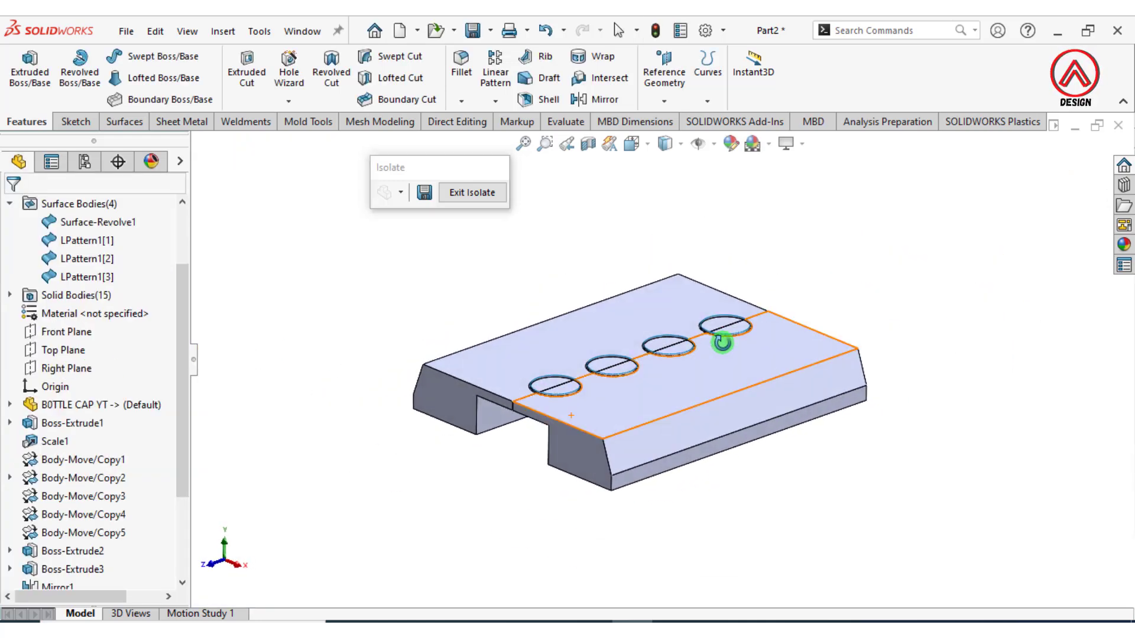
left_click(223, 31)
left_click(255, 113)
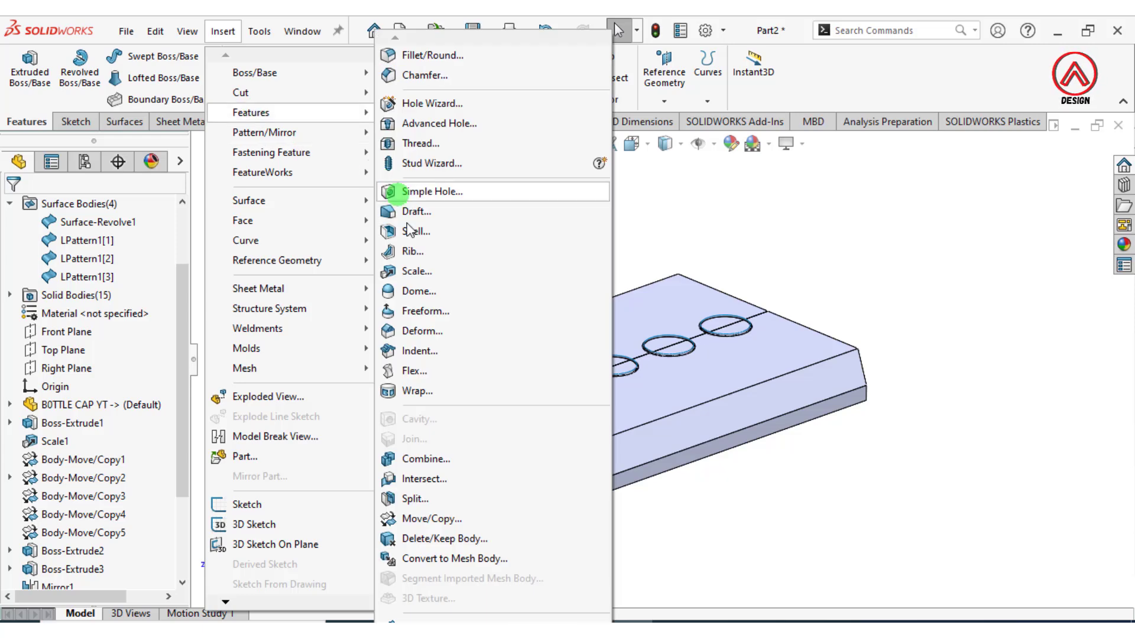
left_click(408, 500)
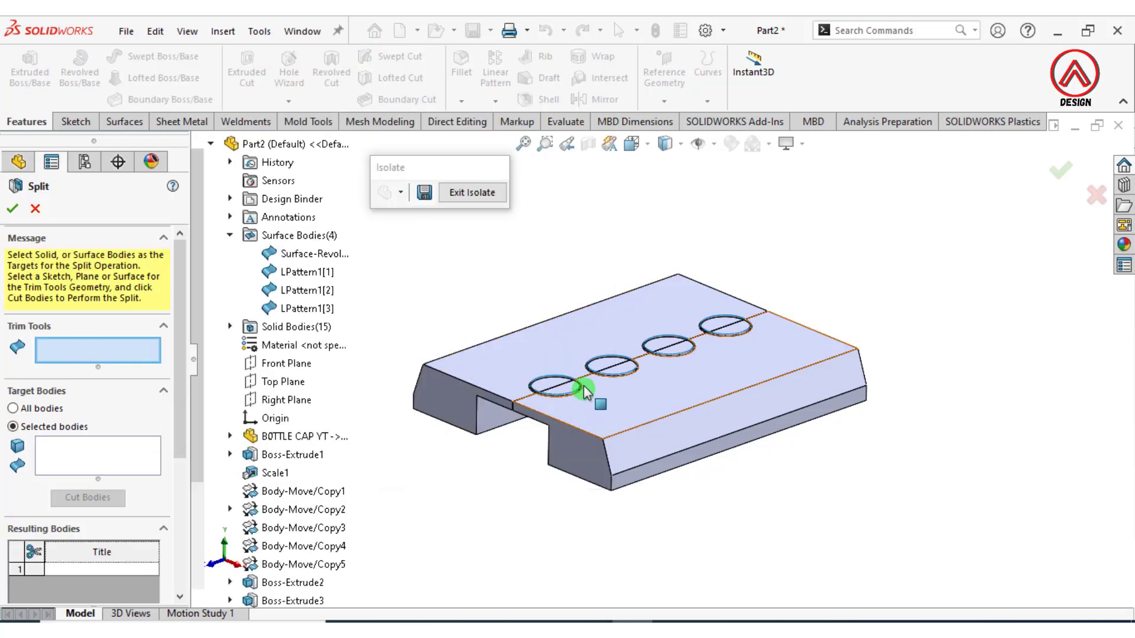
left_click(299, 256)
left_click(296, 272)
left_click(297, 290)
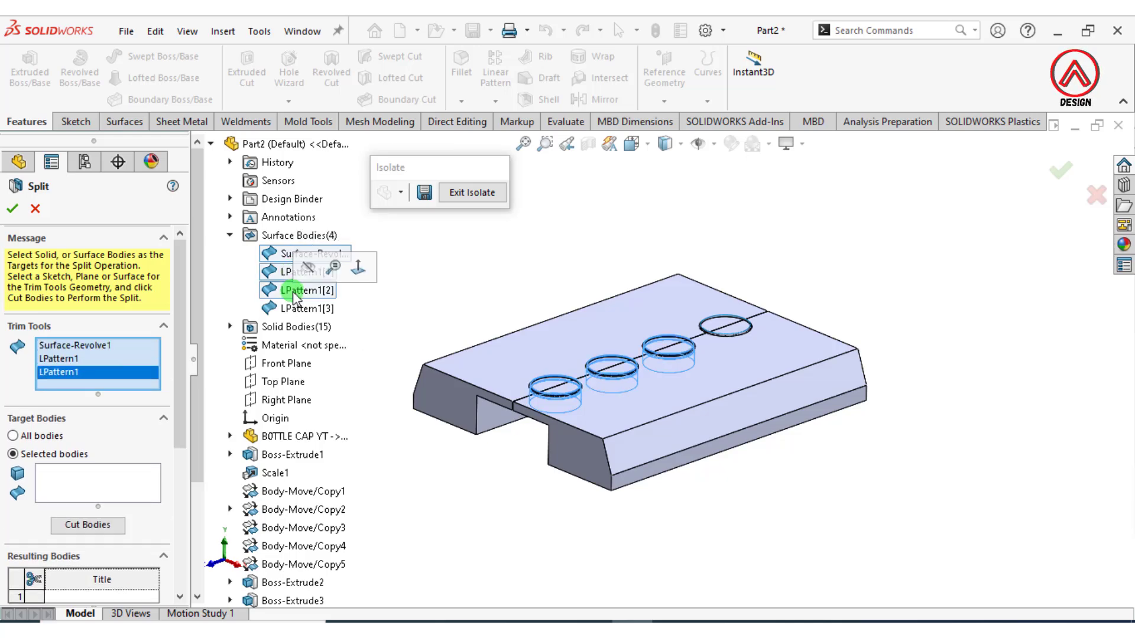
left_click(294, 310)
left_click(251, 237)
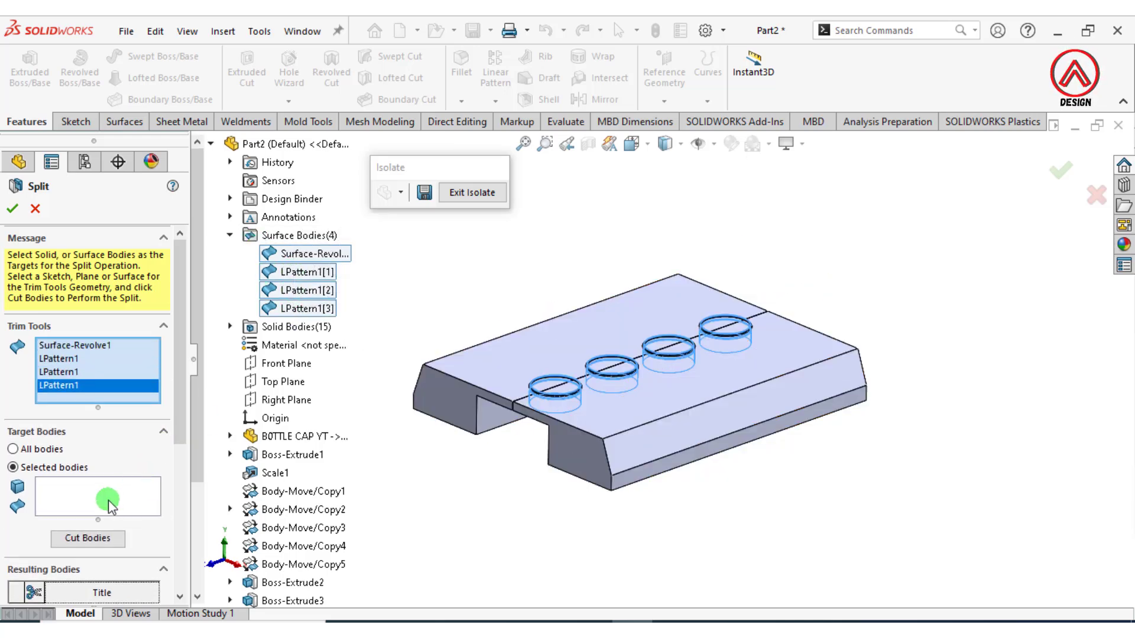
Split the two plate bodies with the trim surfaces, keeping all resulting bodies
left_click(484, 388)
left_click(621, 441)
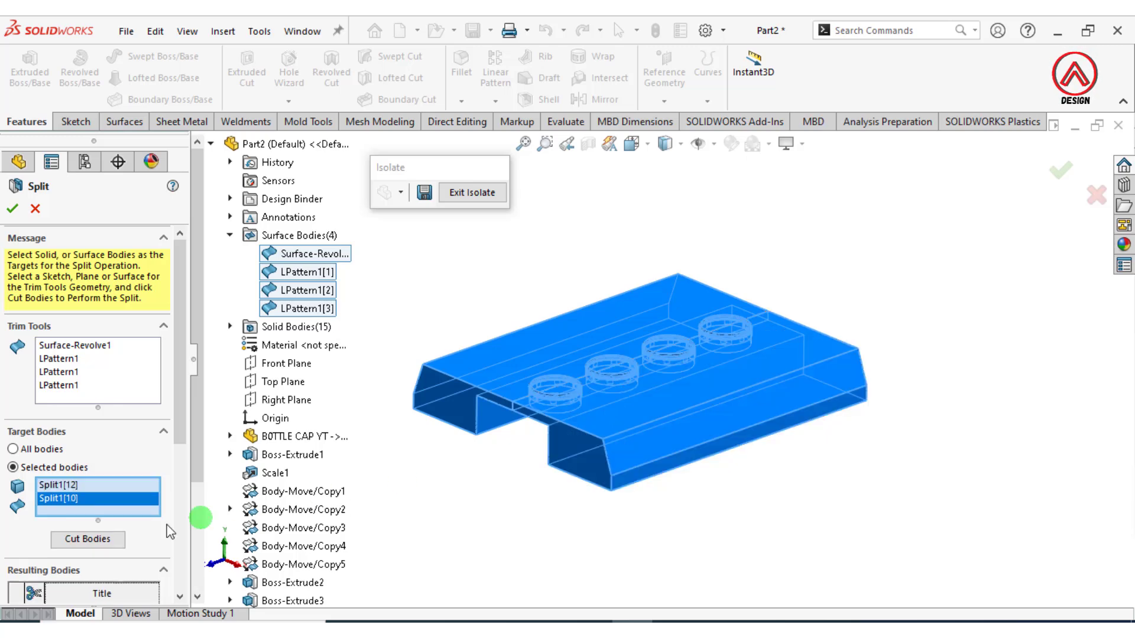
left_click(118, 540)
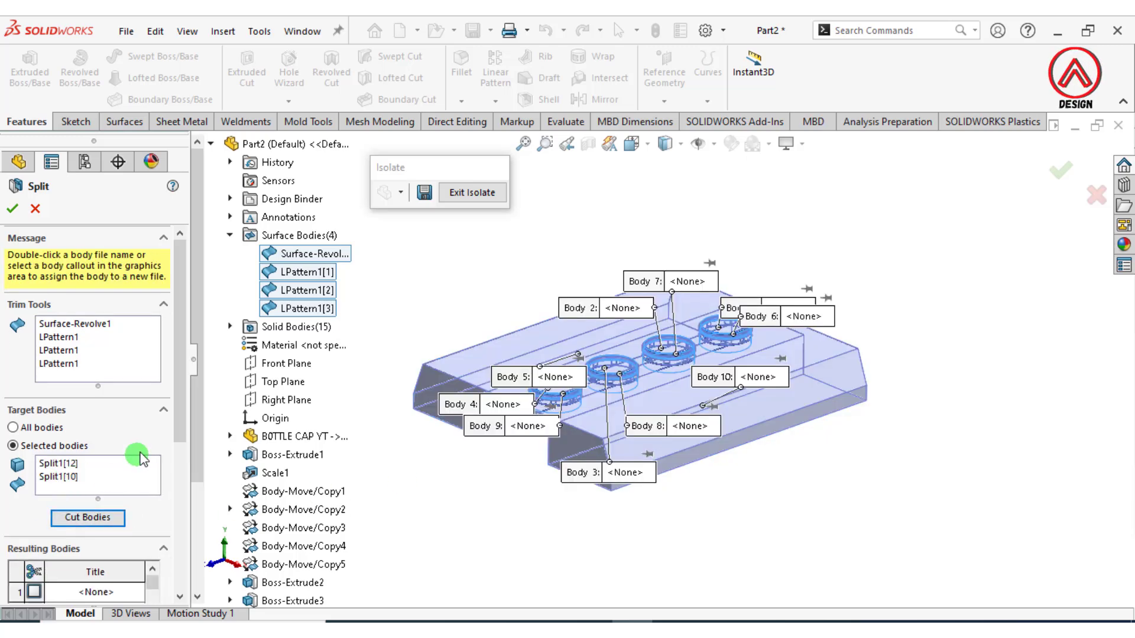
left_click_drag(186, 431, 172, 524)
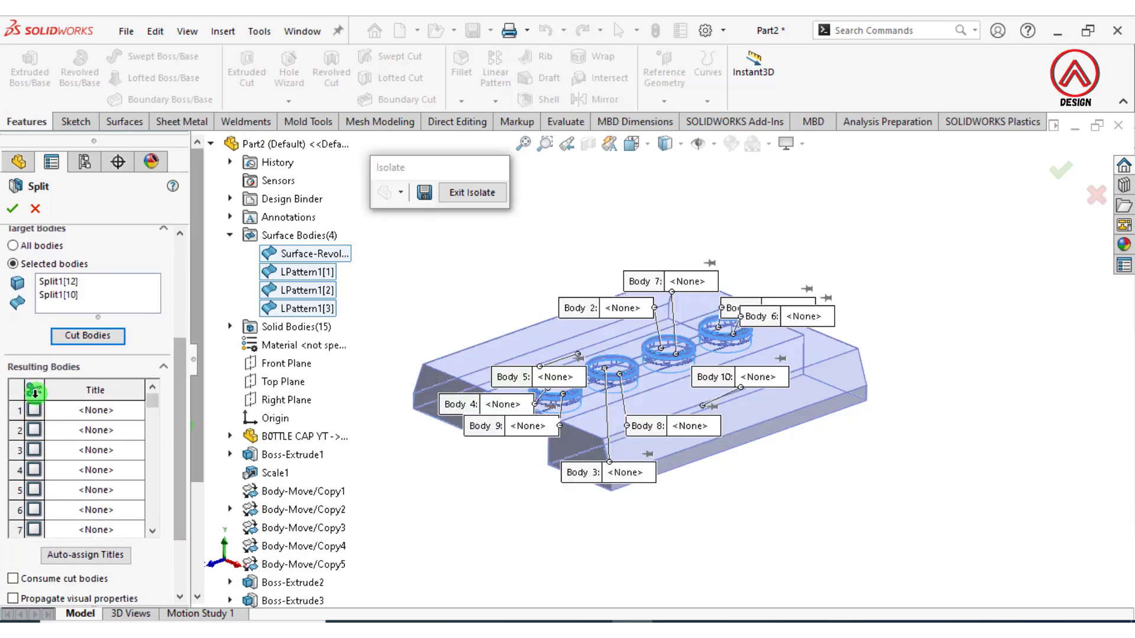
left_click(35, 392)
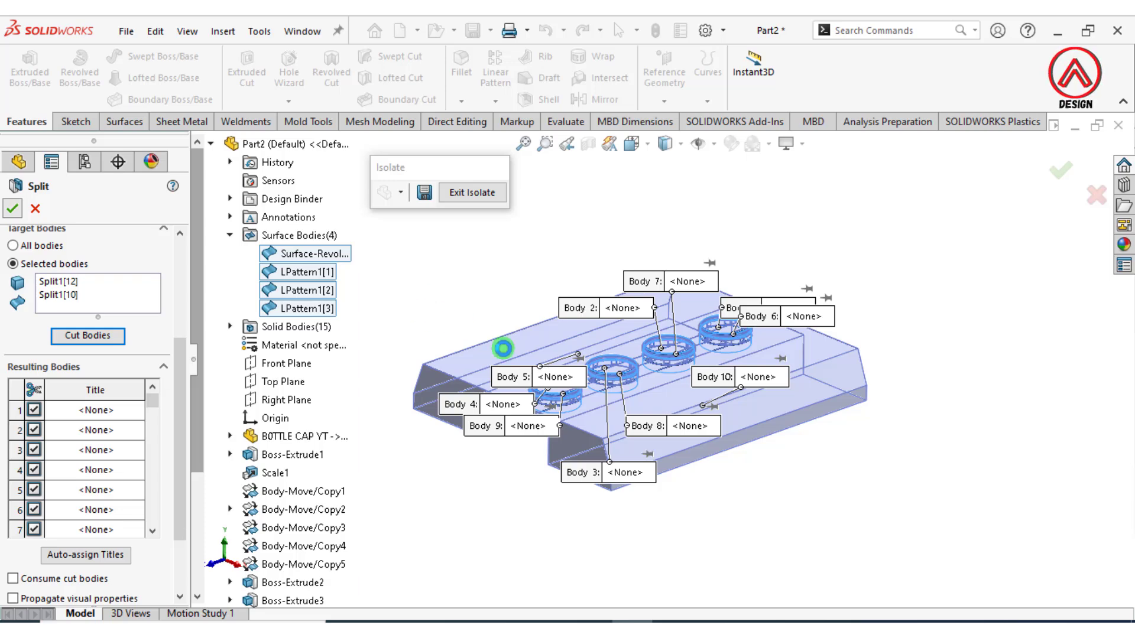
key("Return")
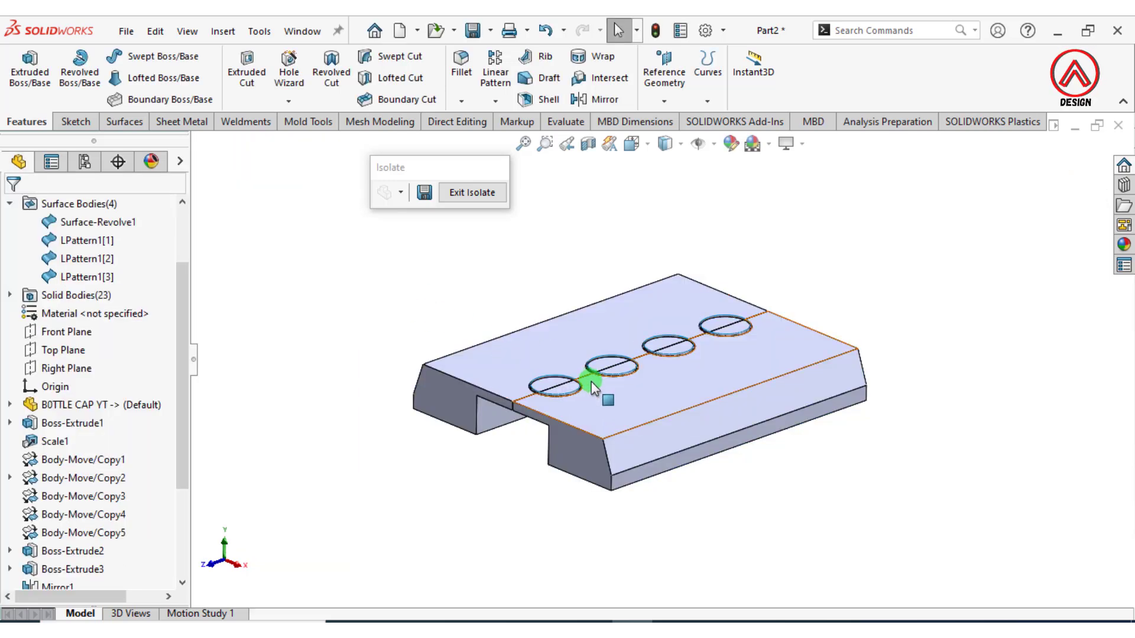
Hide all four surface bodies
scroll(568, 396, "down", 5)
left_click(83, 205)
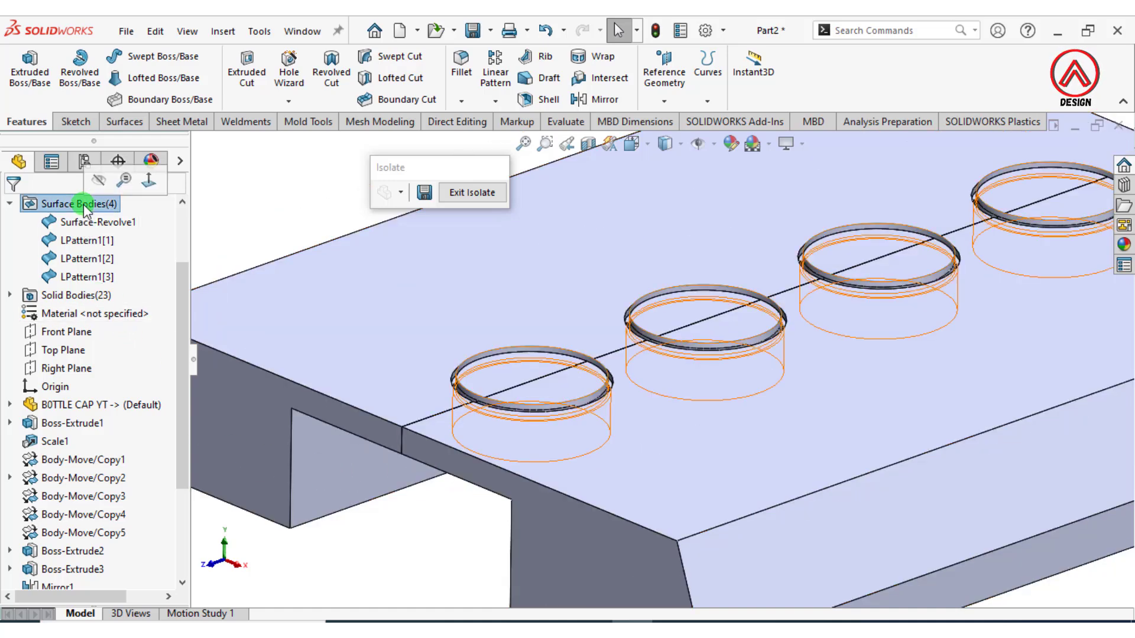
left_click(104, 186)
scroll(573, 380, "down", 3)
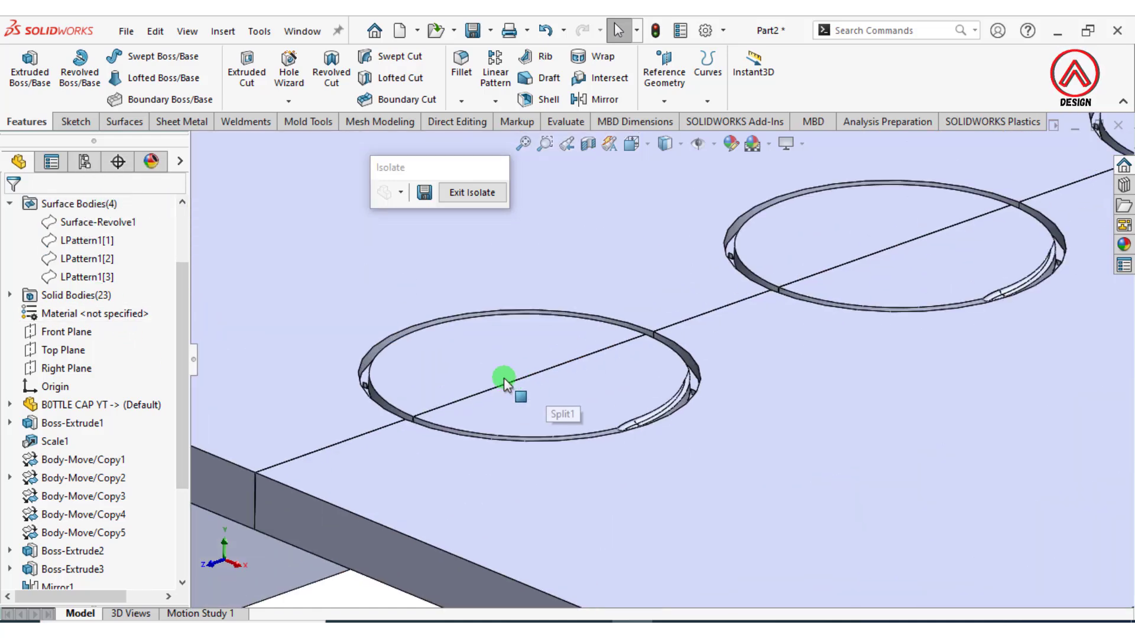
scroll(504, 378, "up", 2)
scroll(869, 331, "up", 4)
scroll(710, 363, "down", 5)
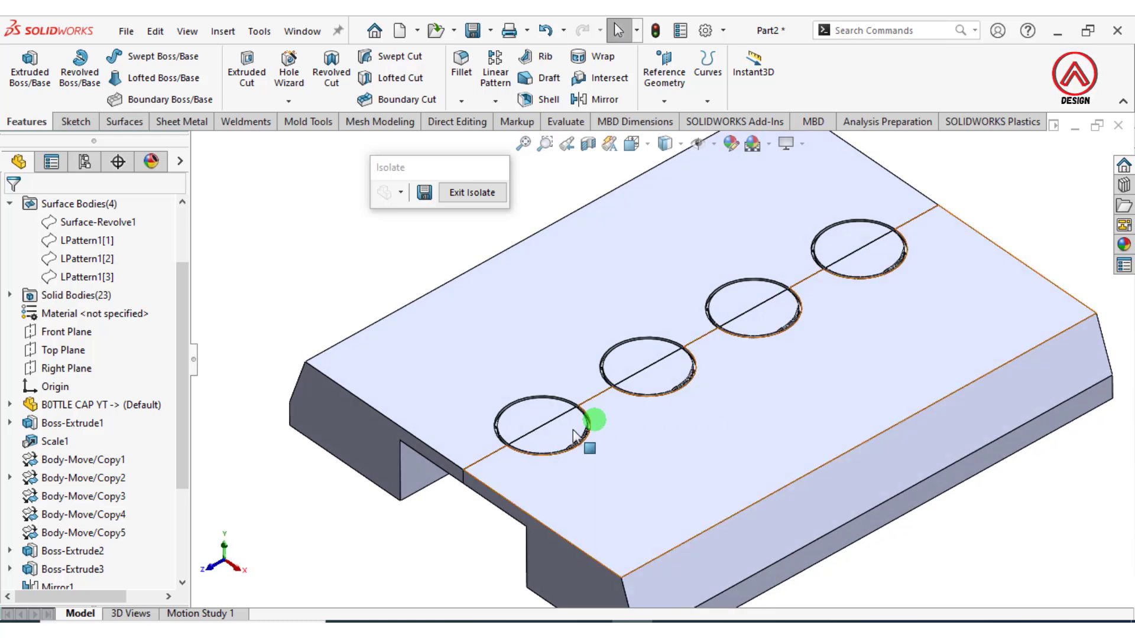
left_click(222, 31)
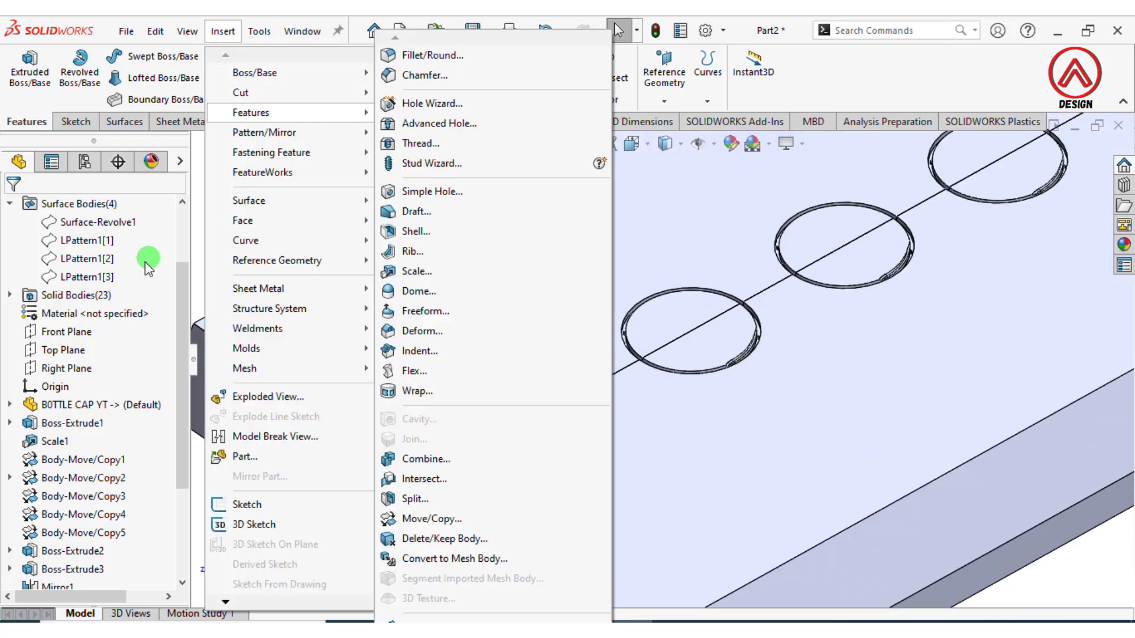
left_click(467, 591)
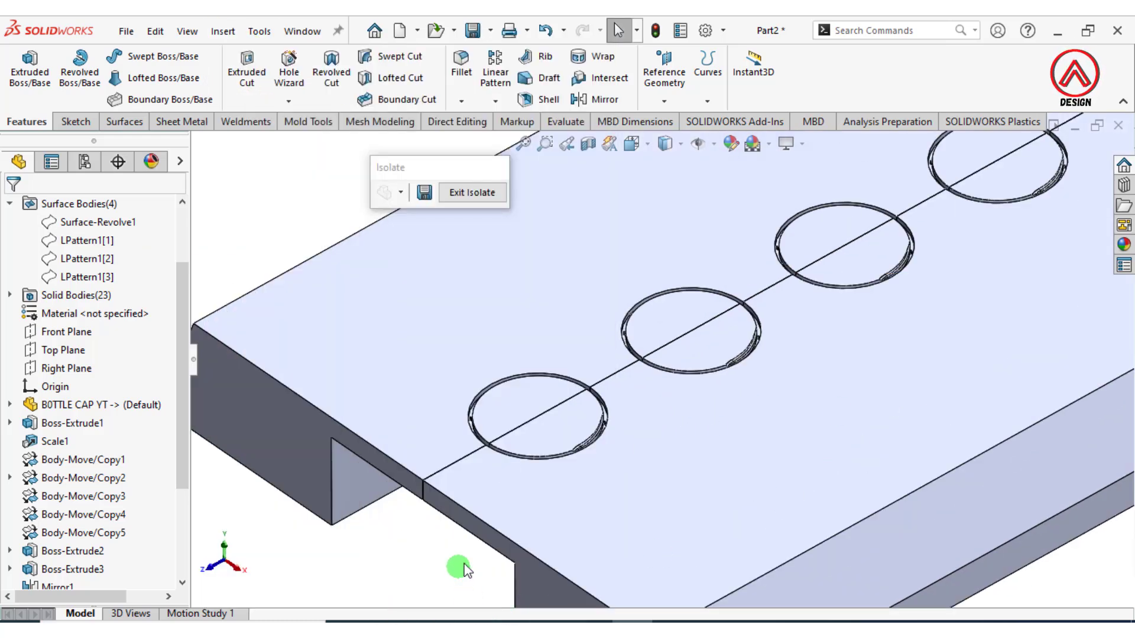
scroll(458, 568, "up", 3)
left_click_drag(186, 342, 184, 295)
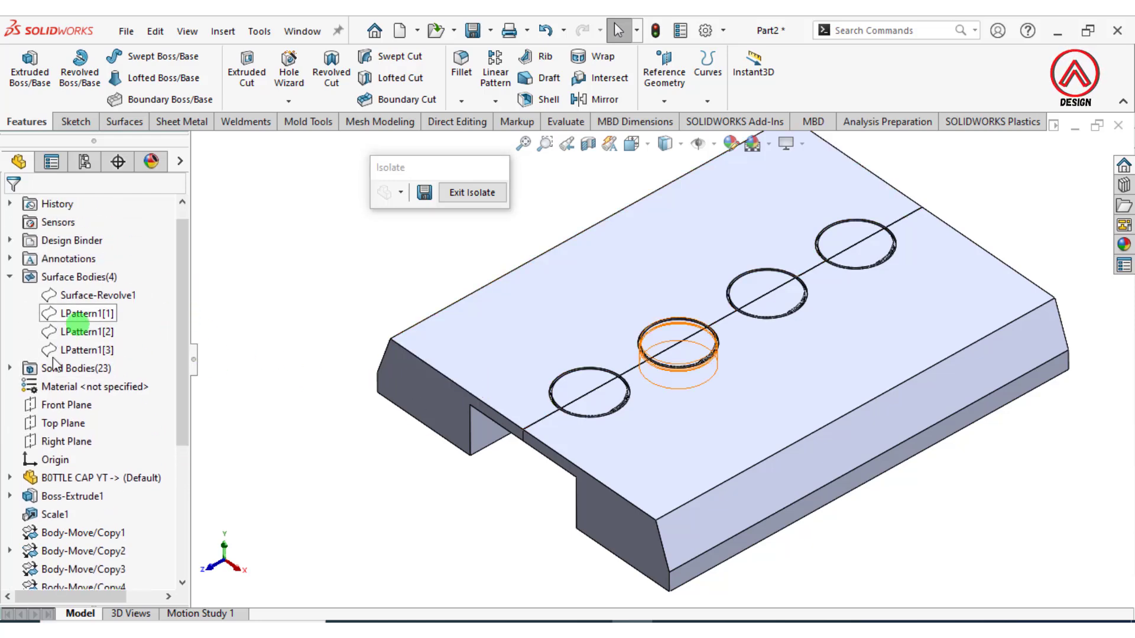
Exit the isolated view and hide the first revolved surface body again
left_click(491, 194)
scroll(618, 403, "down", 3)
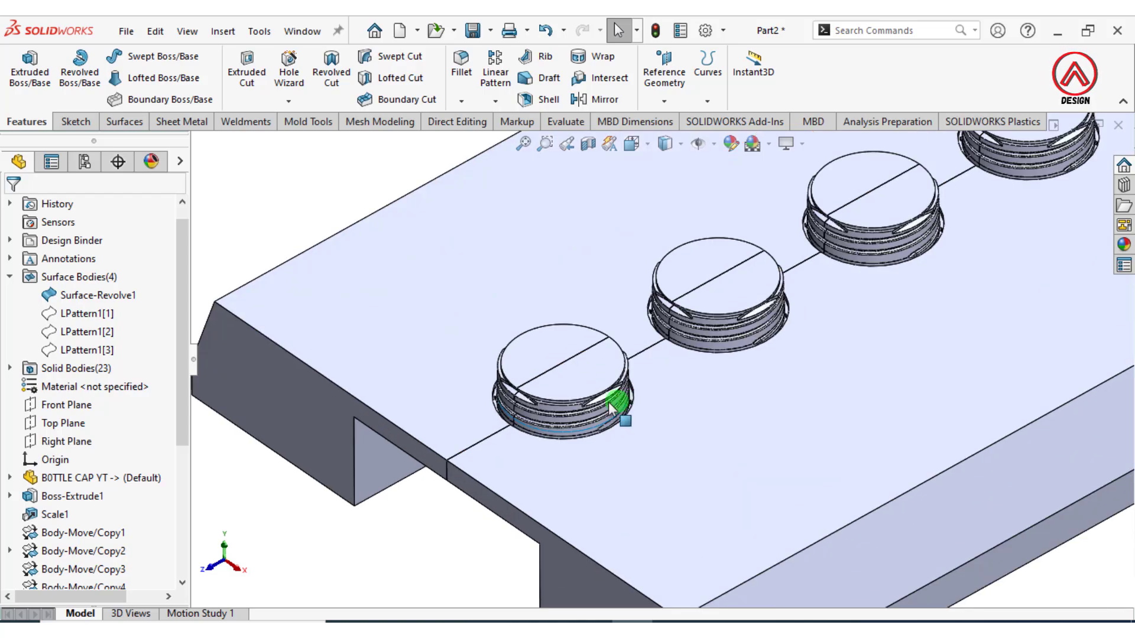
middle_click_drag(616, 404, 572, 324)
left_click(72, 290)
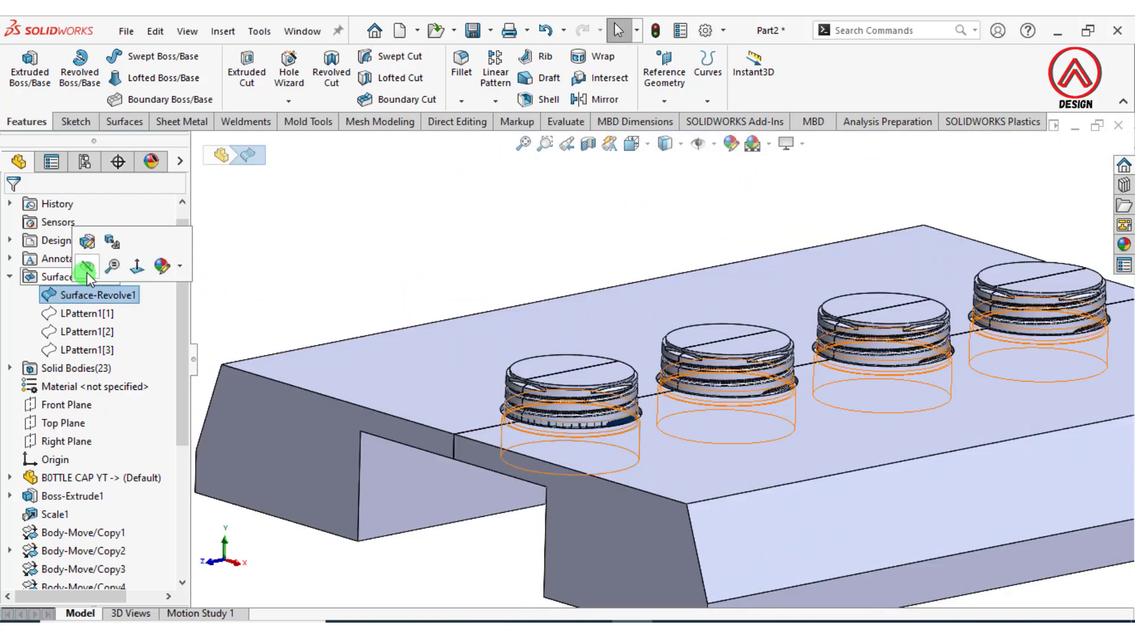
left_click(85, 266)
left_click(388, 224)
scroll(567, 425, "down", 3)
scroll(552, 428, "up", 5)
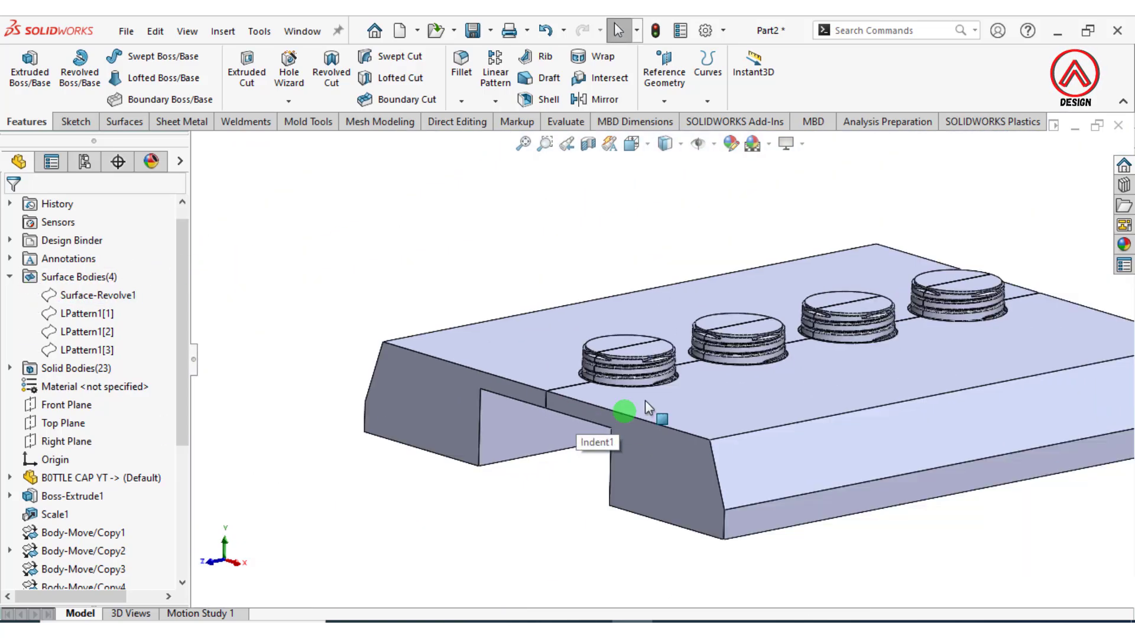
Hide the two outer plate bodies, leaving only the four cap-shaped cores and their split inserts displayed
middle_click_drag(653, 395, 673, 427)
left_click(682, 456)
left_click(781, 407)
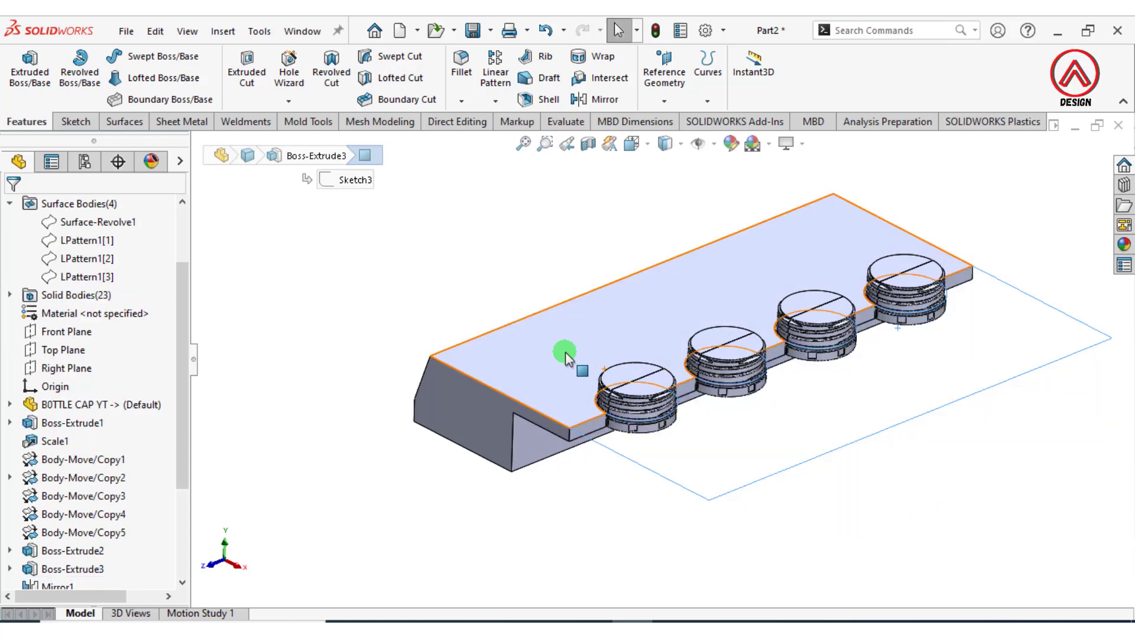
left_click(565, 353)
left_click(662, 300)
scroll(733, 358, "down", 3)
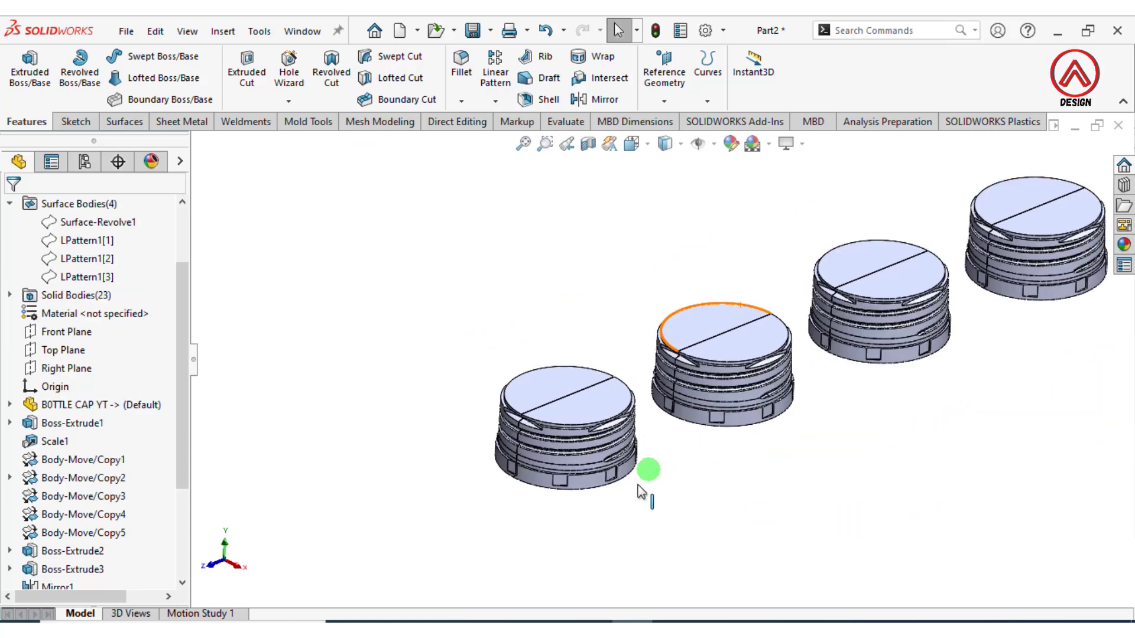
Combine the four bodies of the frontmost cap core into one solid with the Add operation
left_click(222, 35)
mouse_move(254, 111)
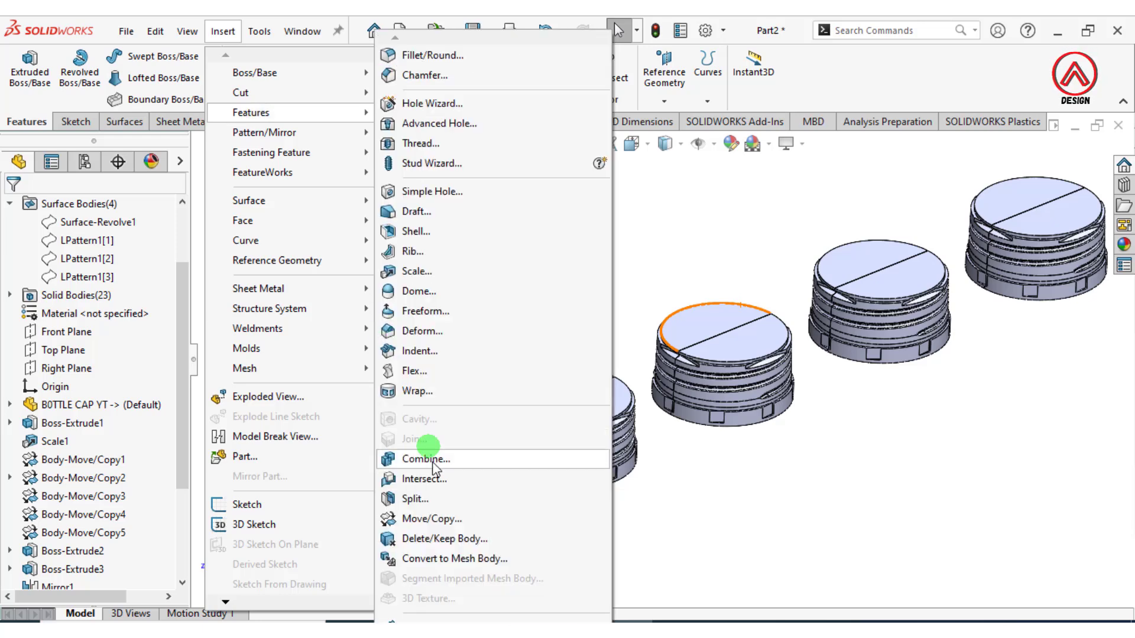
left_click(431, 458)
left_click(535, 407)
left_click(539, 459)
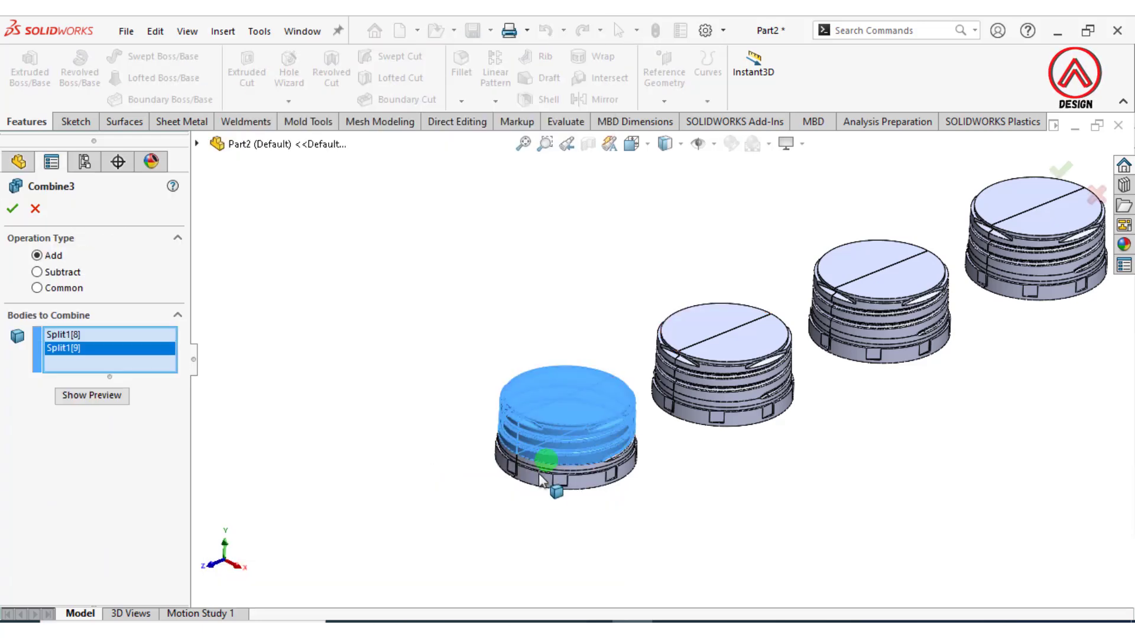
left_click(532, 473)
left_click(510, 461)
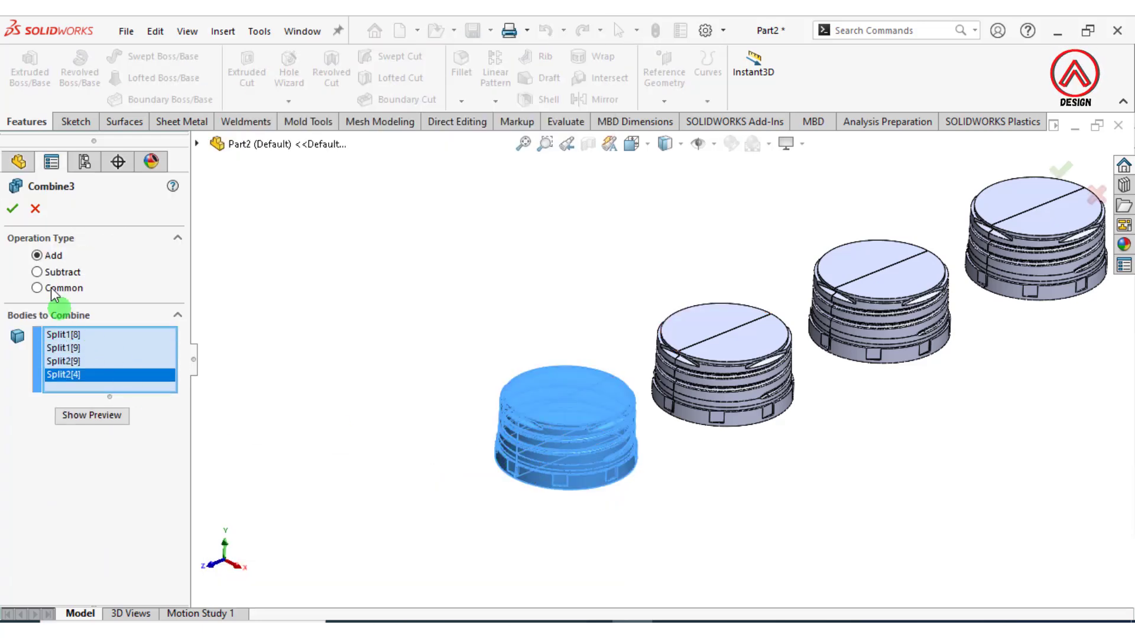
left_click(12, 208)
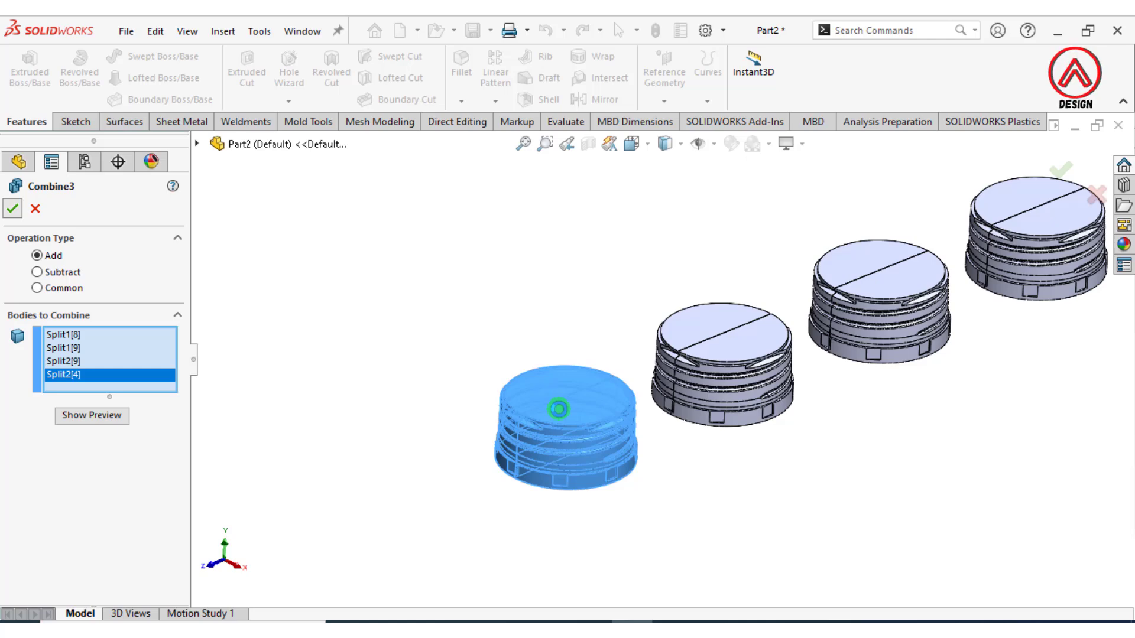
key("f")
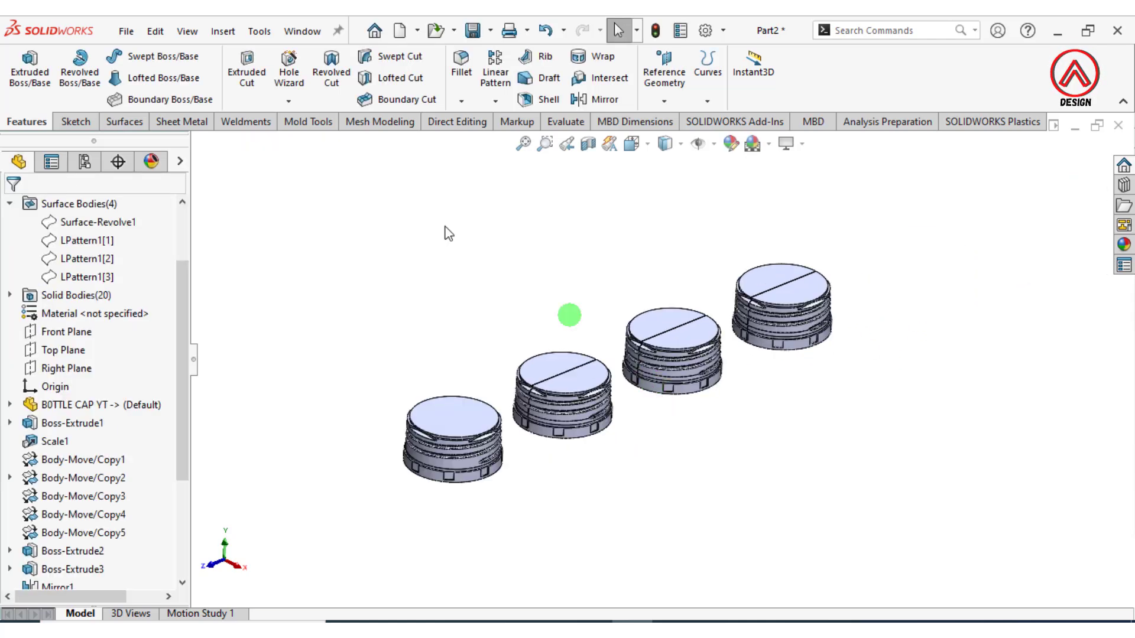
Delete all the split bodies of the other three caps, keeping the combined cap core
left_click(431, 122)
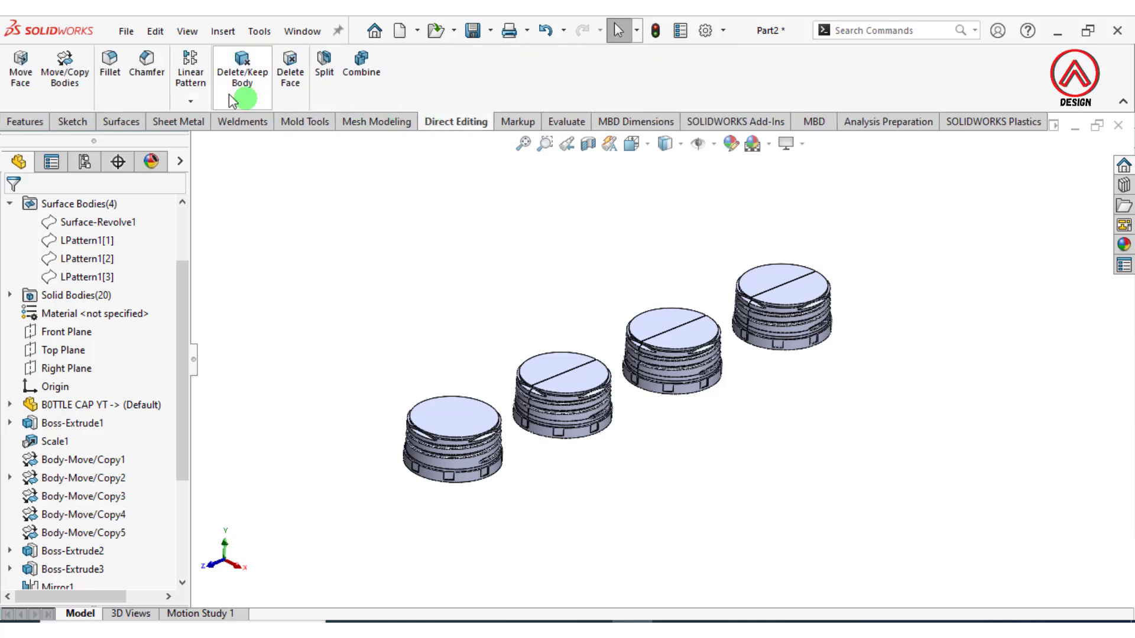
left_click(247, 75)
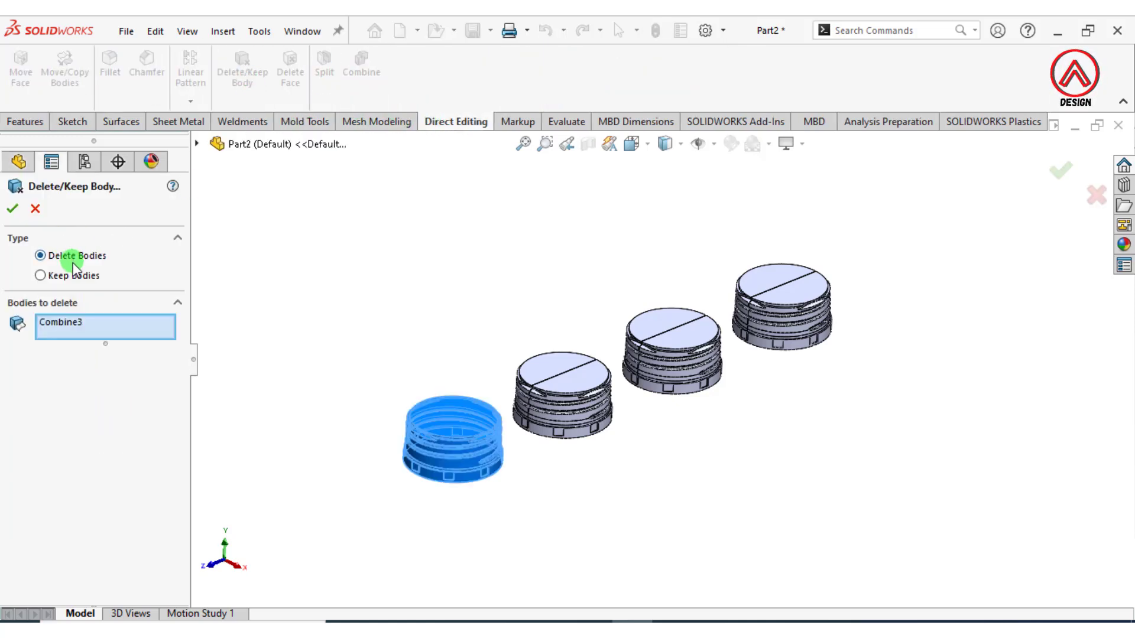
right_click(71, 333)
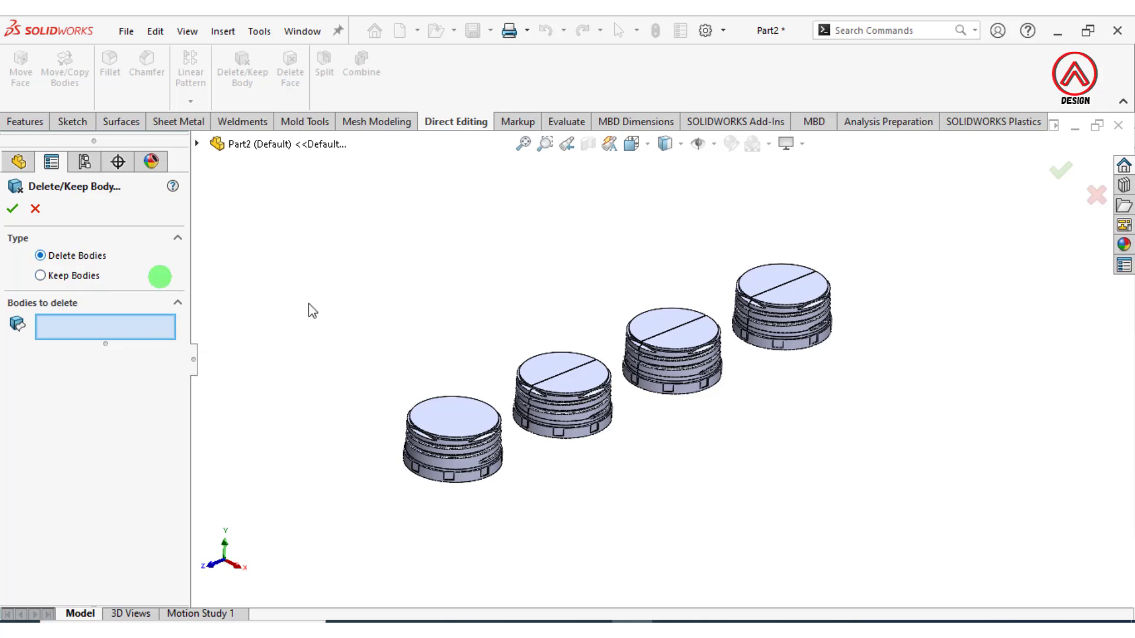
middle_click_drag(753, 289, 876, 327)
left_click_drag(956, 276, 491, 476)
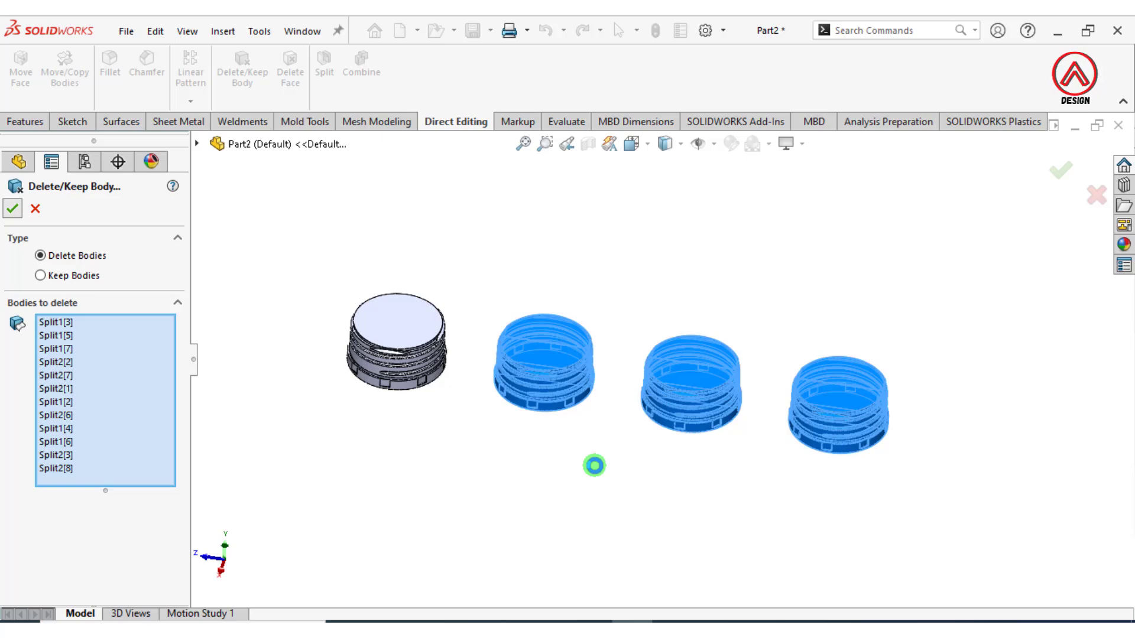
key("Return")
key("f")
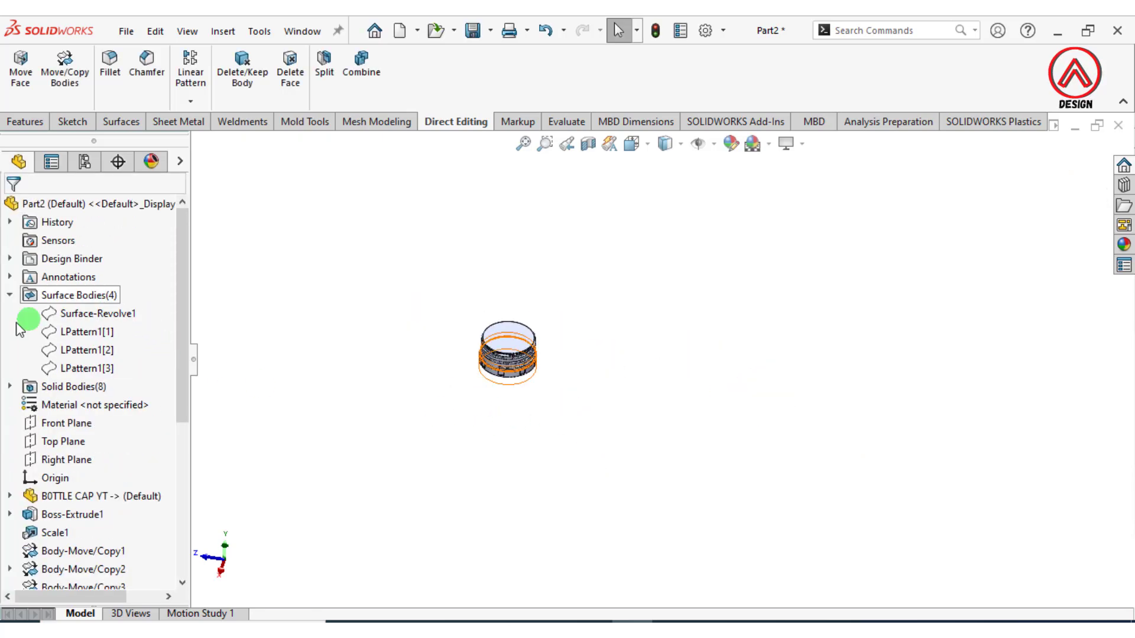
Show the two outer plate bodies Split2[5] and Split2[10], and hide the combined cap core
scroll(30, 319, "up", 2)
left_click(10, 295)
left_click(10, 314)
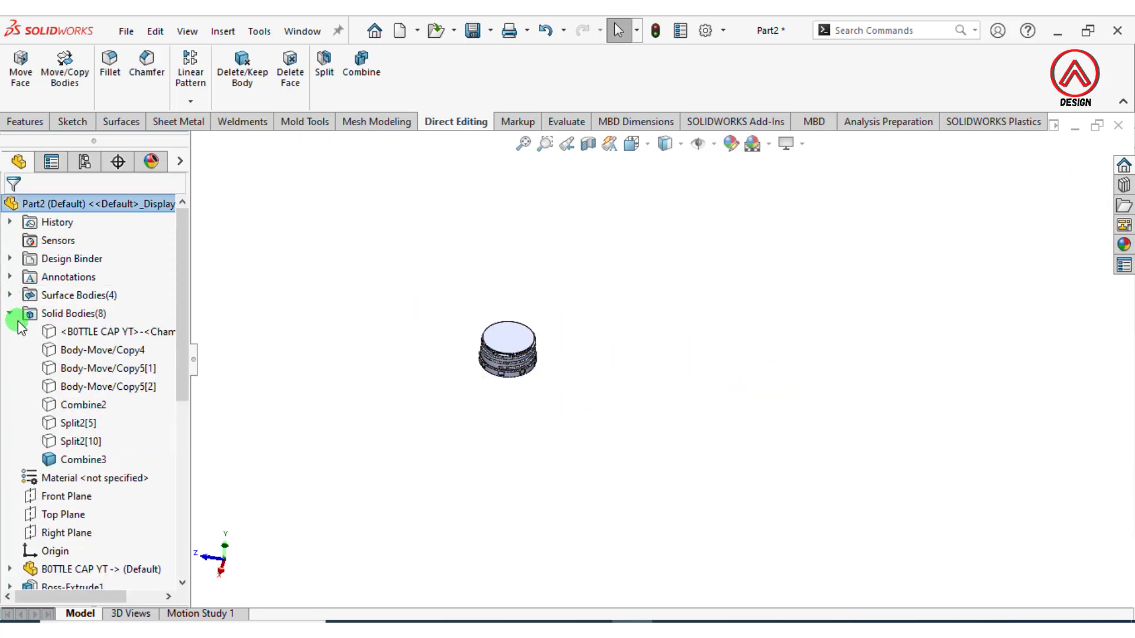
left_click(74, 441)
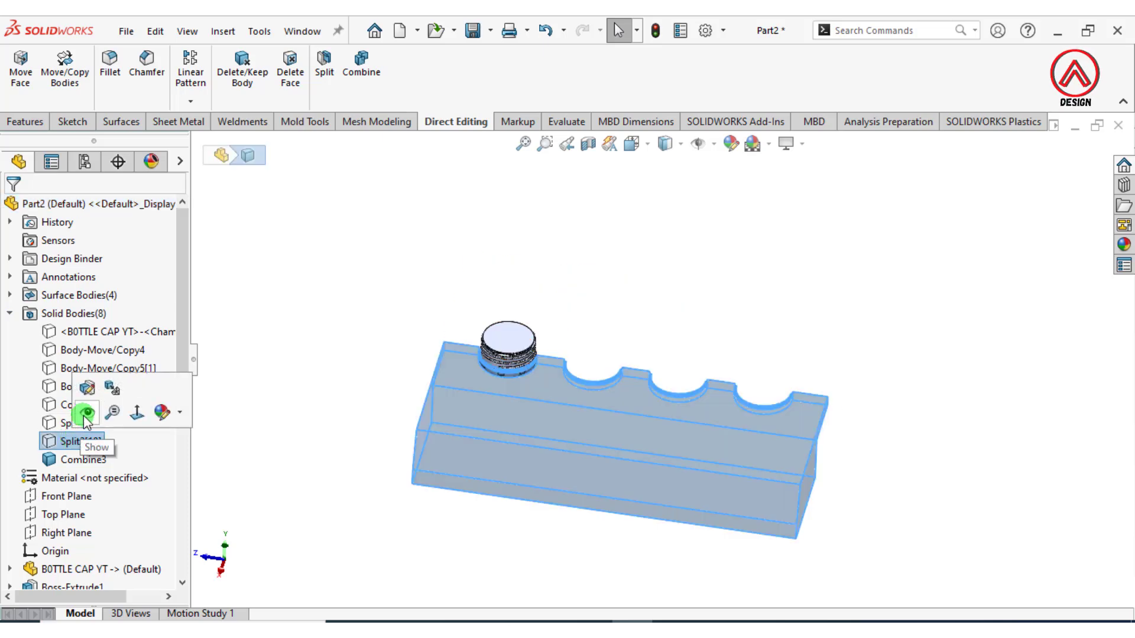
left_click(75, 423)
left_click(89, 392)
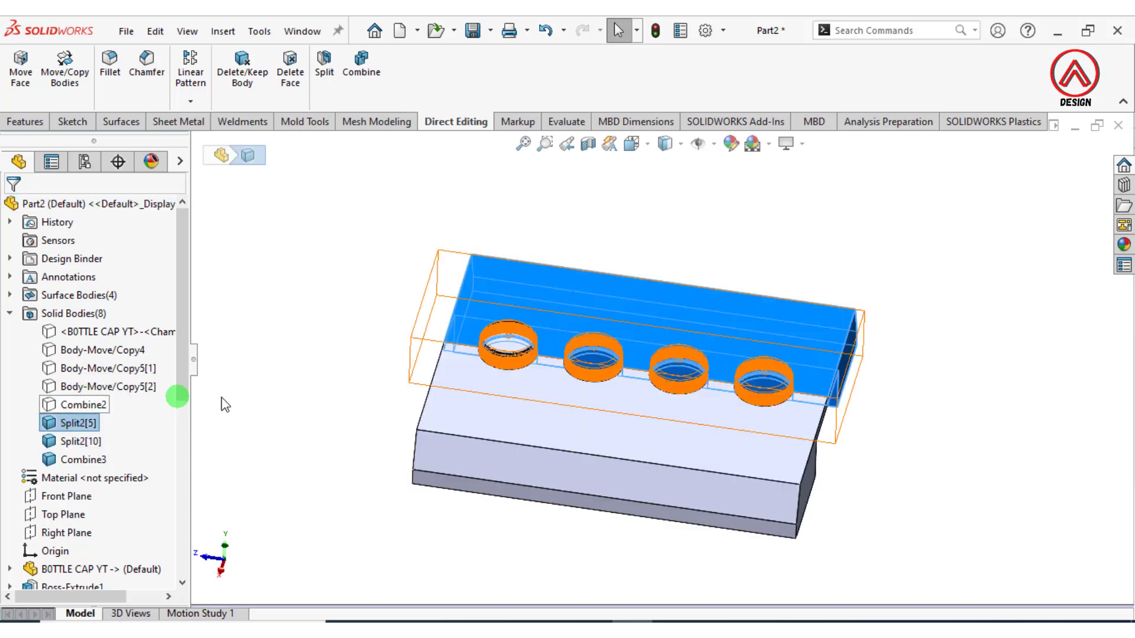
left_click(113, 464)
left_click(100, 458)
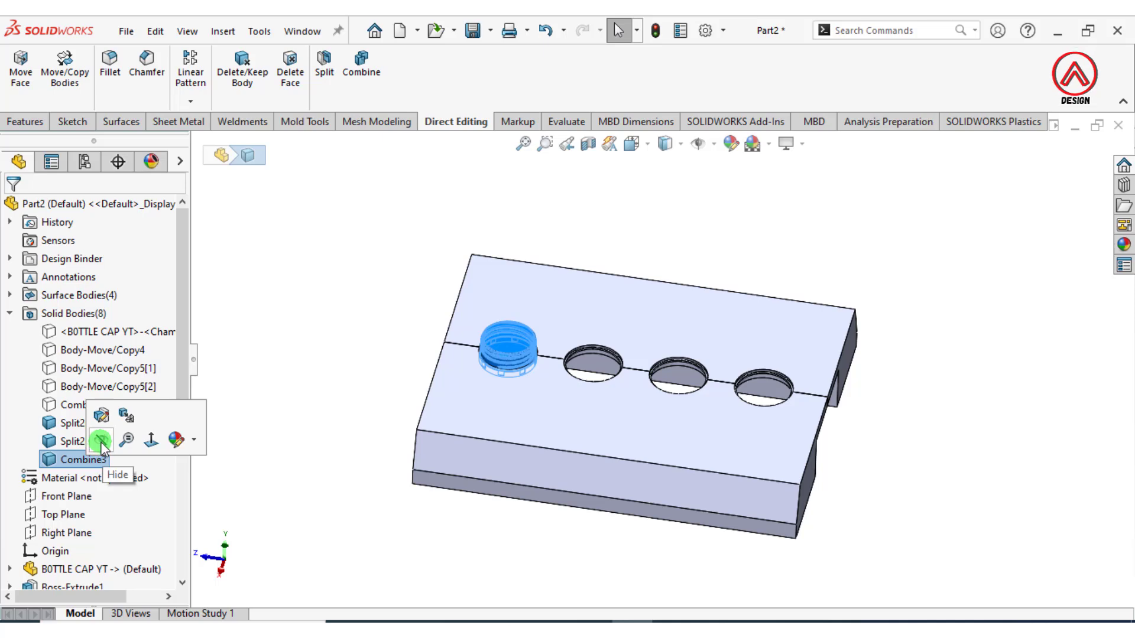
left_click(100, 440)
Examine the small notch openings in the rings around the cap cavities from the top view
middle_click_drag(384, 374, 595, 182)
left_click(632, 144)
left_click(559, 340)
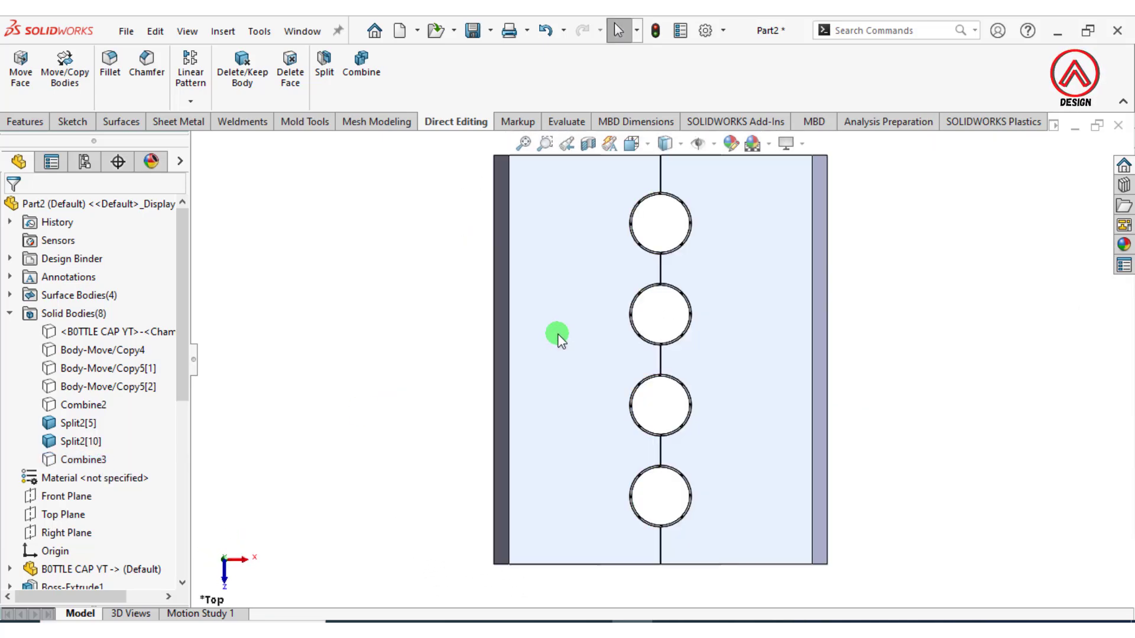
scroll(659, 425, "down", 10)
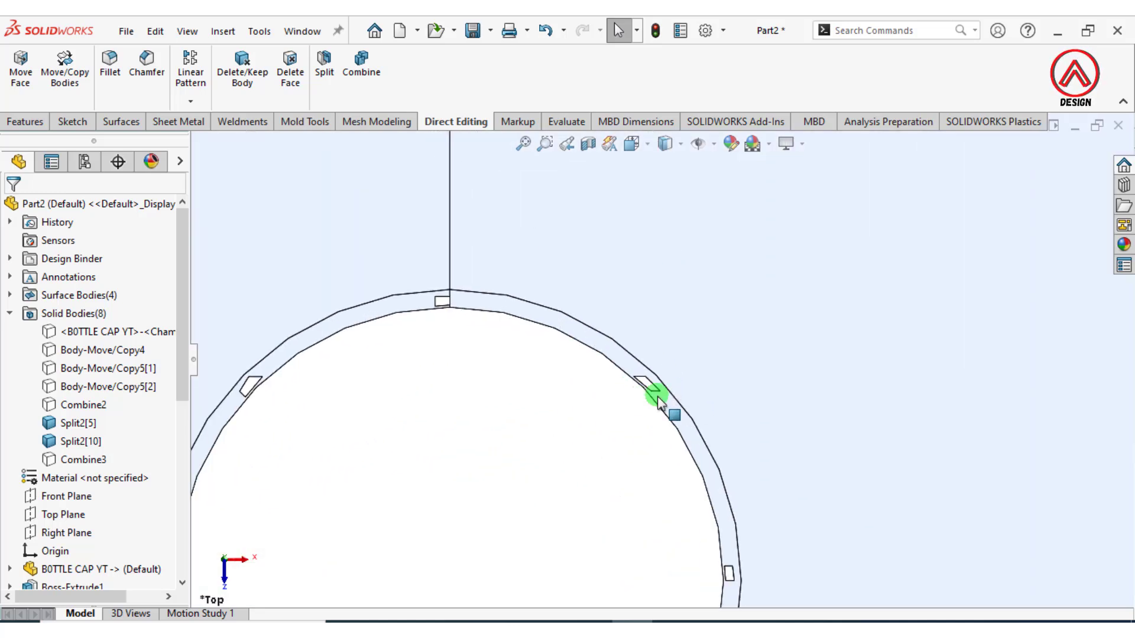
scroll(658, 396, "down", 3)
scroll(618, 357, "up", 2)
scroll(331, 229, "down", 2)
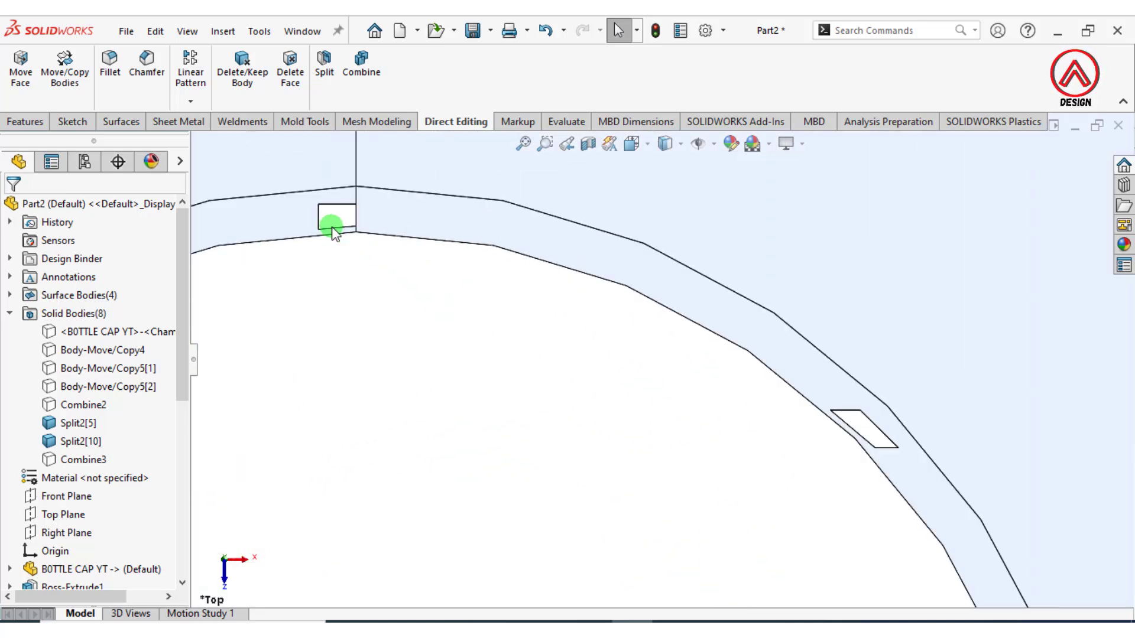
scroll(785, 532, "up", 5)
scroll(750, 469, "down", 2)
scroll(709, 431, "up", 3)
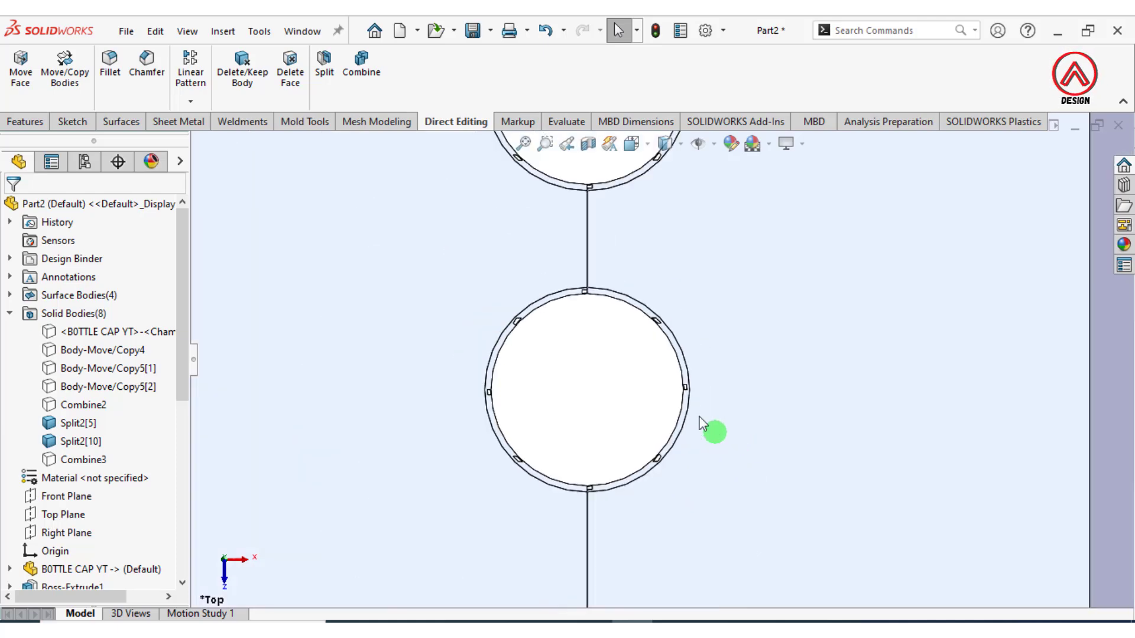
scroll(626, 353, "down", 1)
scroll(575, 286, "down", 2)
scroll(633, 291, "down", 1)
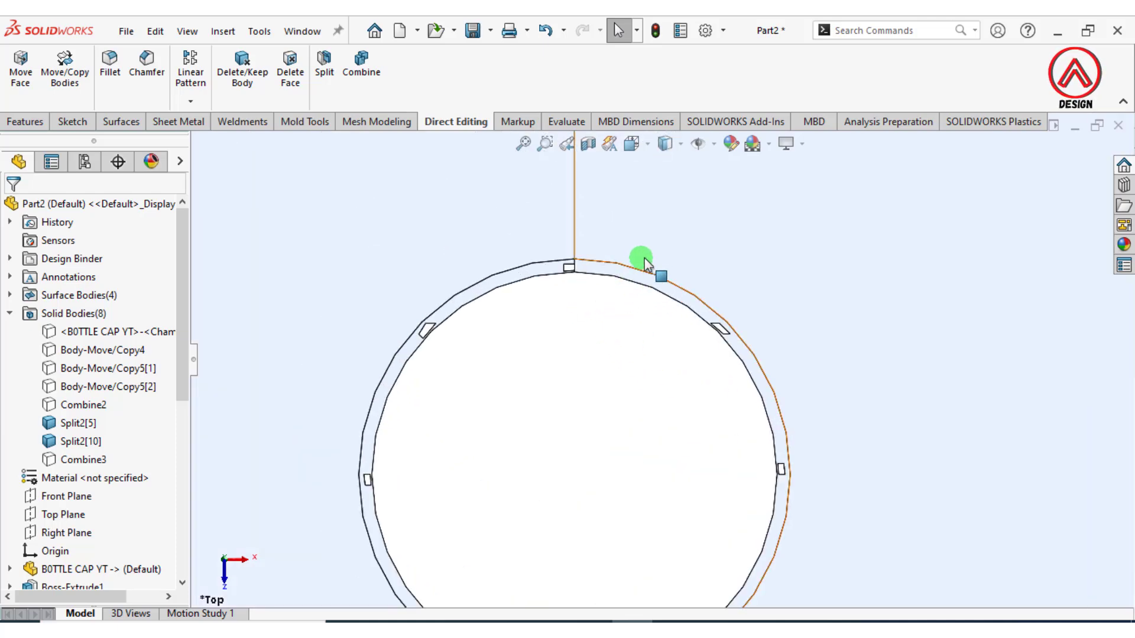
scroll(649, 255, "down", 3)
Start a sketch on the cavity's ring face and draw a vertical line from the top notch's outer left corner past the ring's inner edge
left_click(531, 331)
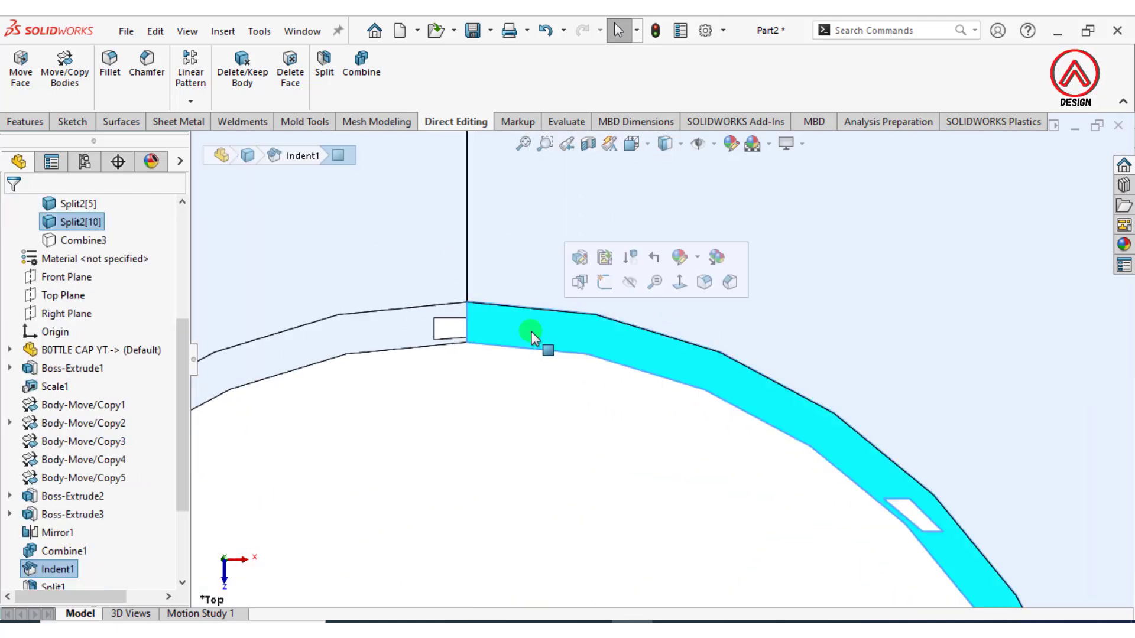
left_click(73, 120)
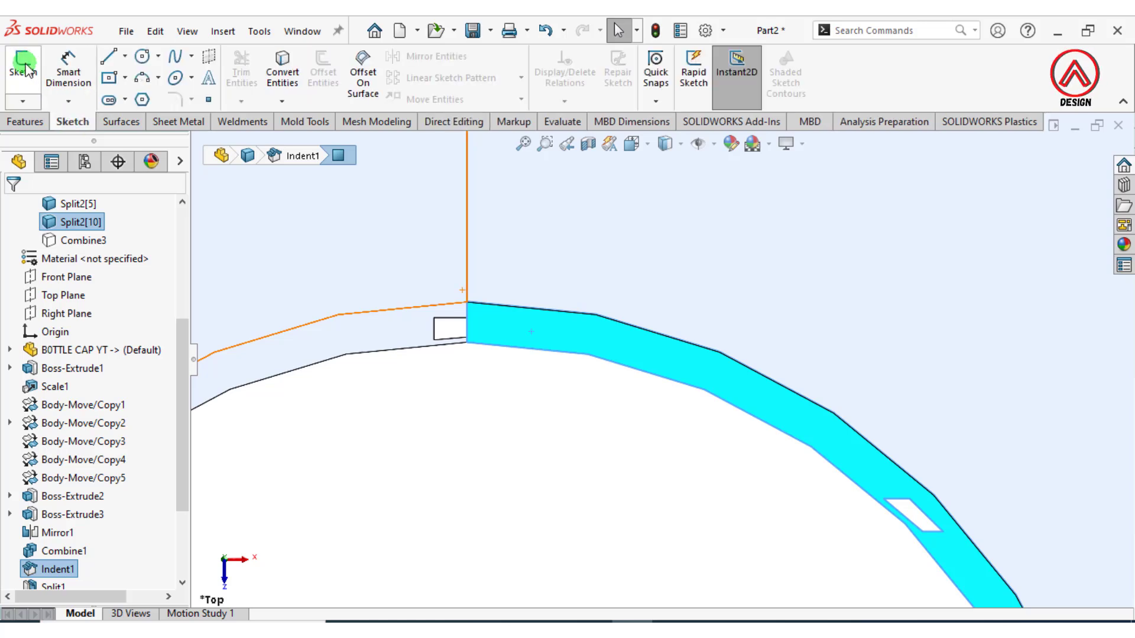
left_click(24, 66)
scroll(654, 464, "down", 5)
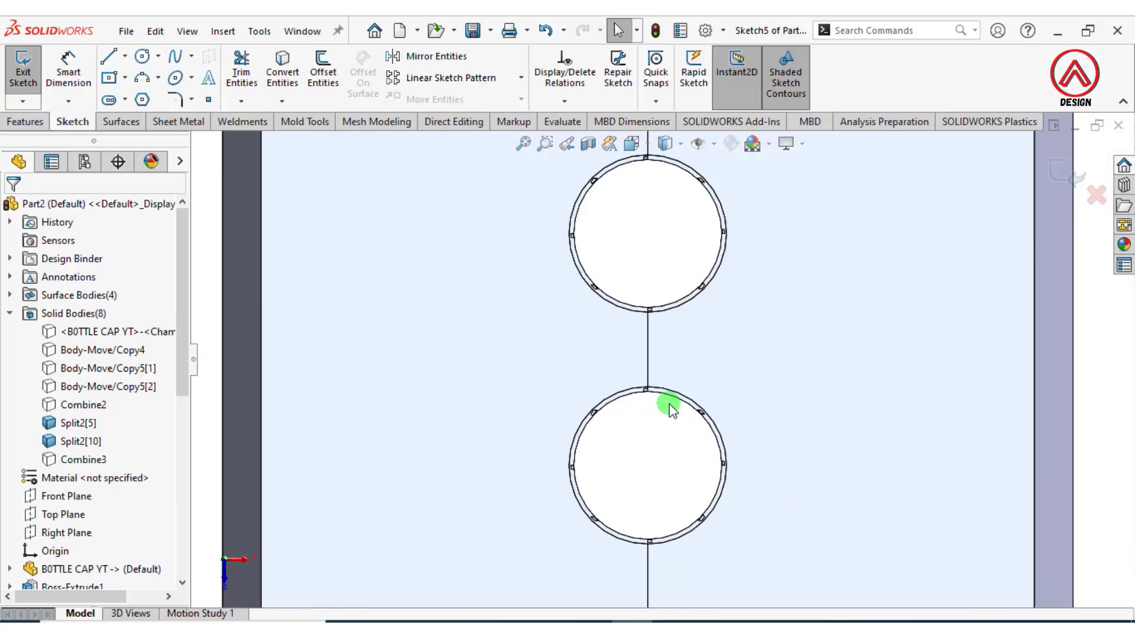
scroll(669, 403, "down", 8)
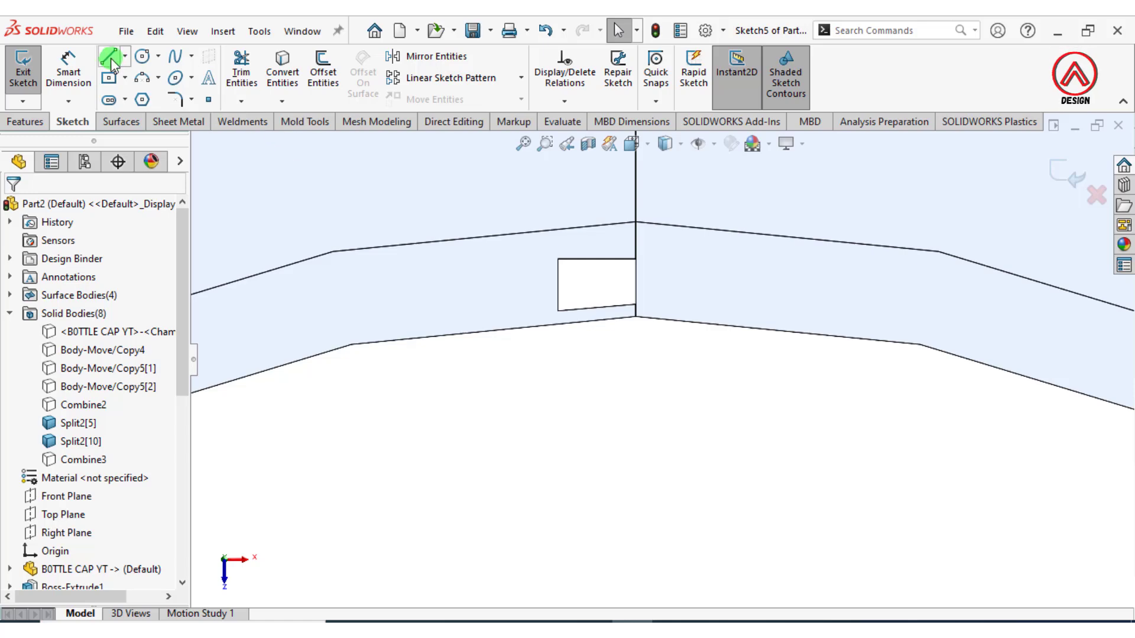
left_click(110, 57)
left_click(558, 260)
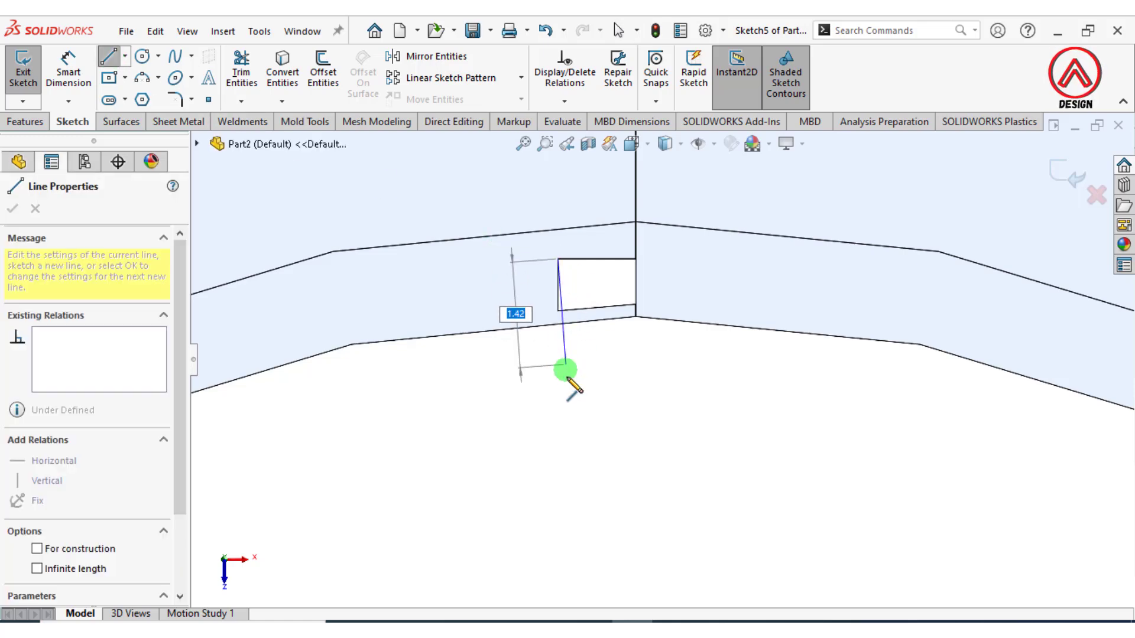
left_click(558, 414)
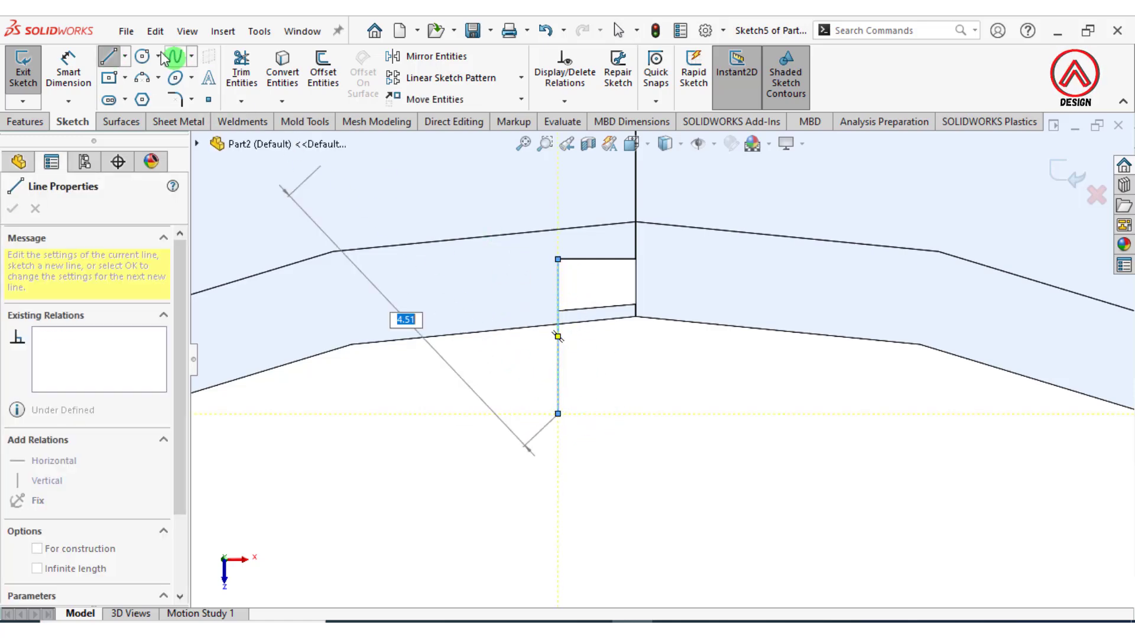
left_click(109, 56)
Draw a horizontal line about 3 long from the upper-left notch's top outer corner, past the ring's inner edge
scroll(524, 309, "up", 5)
scroll(501, 427, "down", 1)
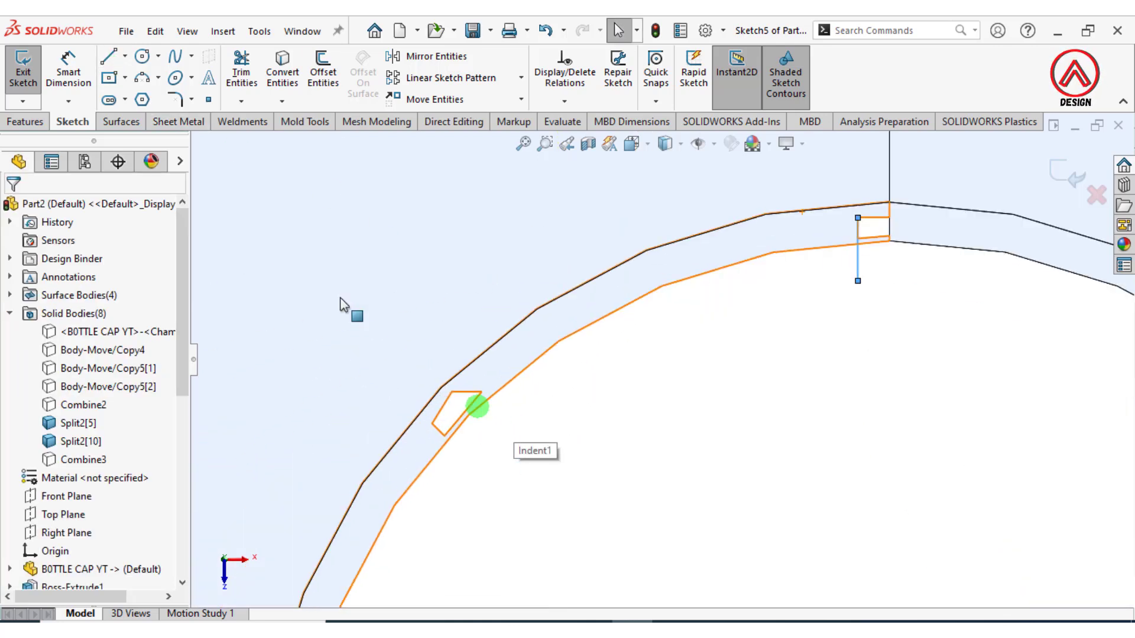
left_click(108, 57)
scroll(512, 457, "down", 5)
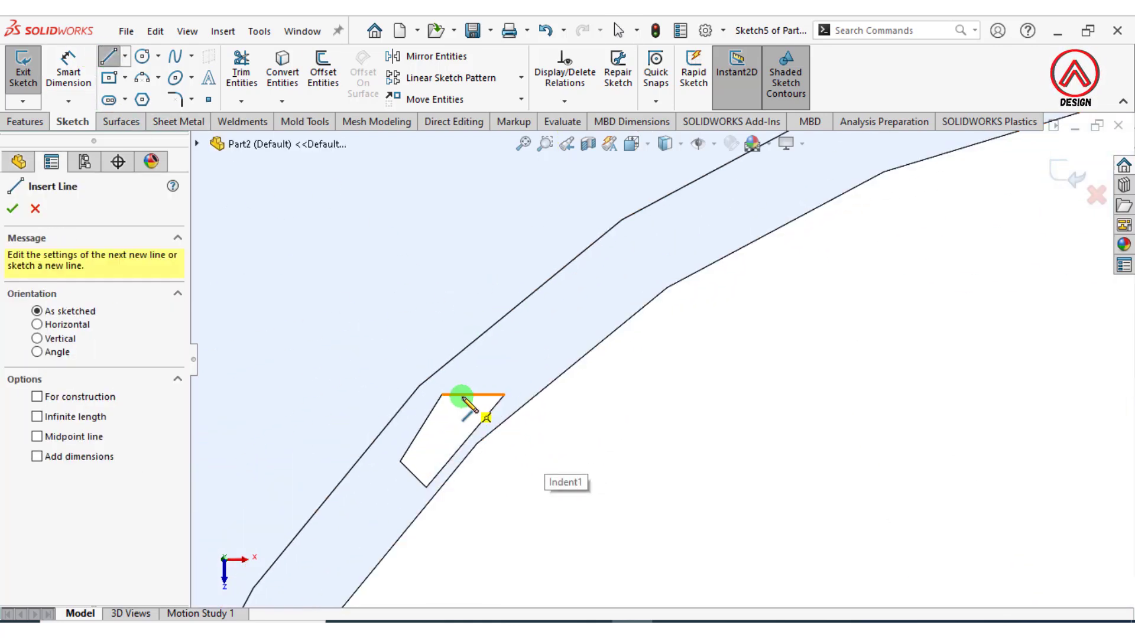
left_click(442, 395)
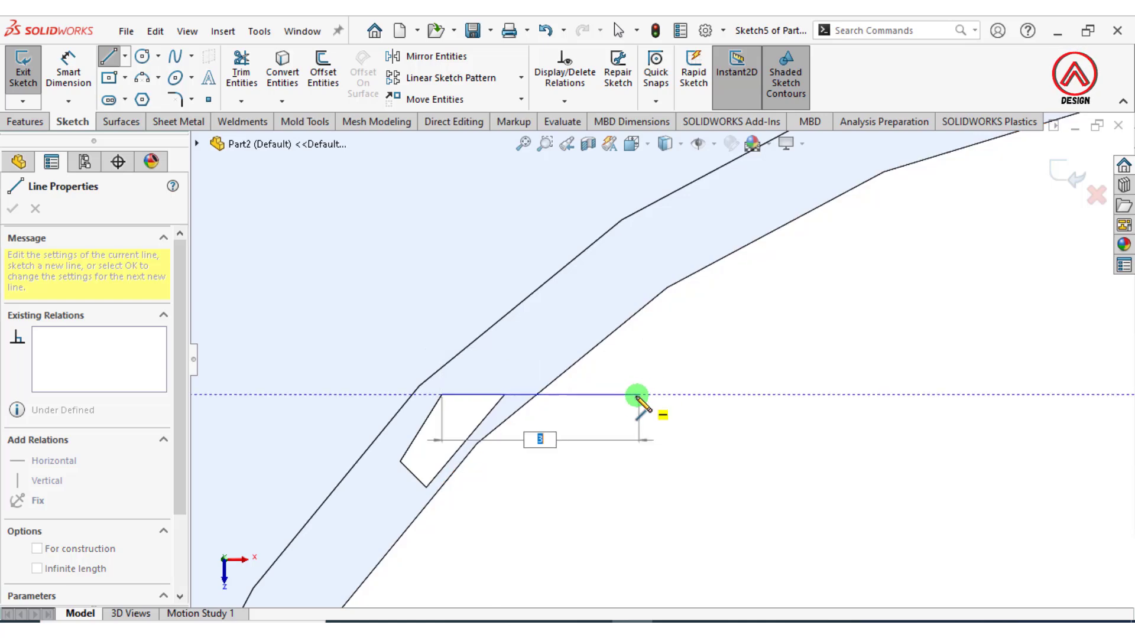
left_click(636, 395)
key("Escape")
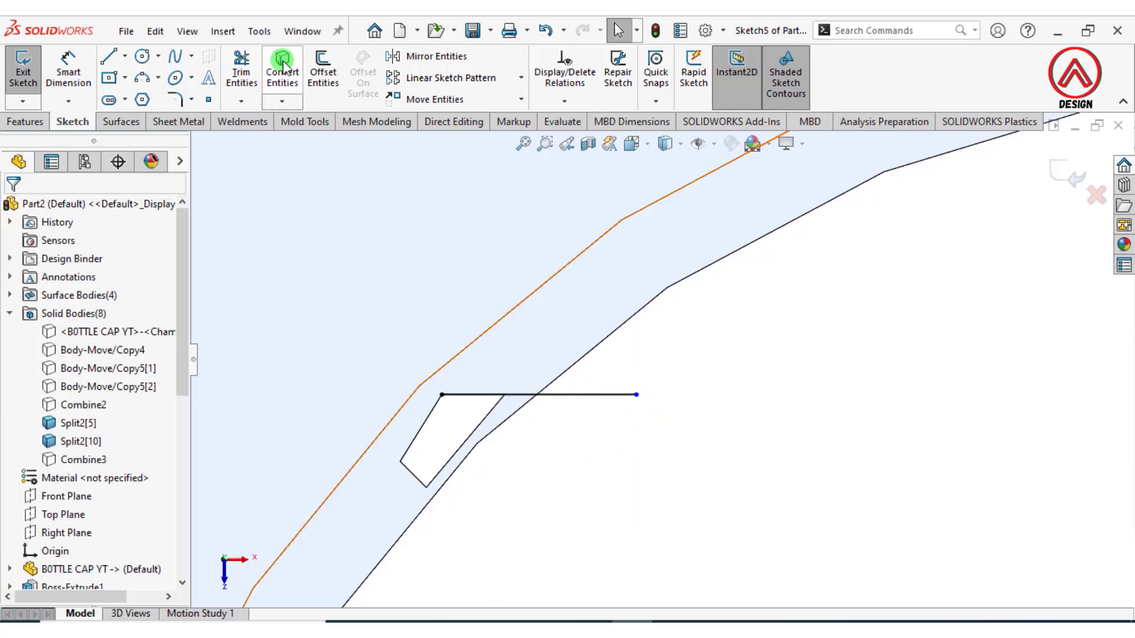
Convert the upper-left notch's short lower edge into a sketch line and extend it past the ring's inner edge
left_click(281, 74)
left_click(414, 478)
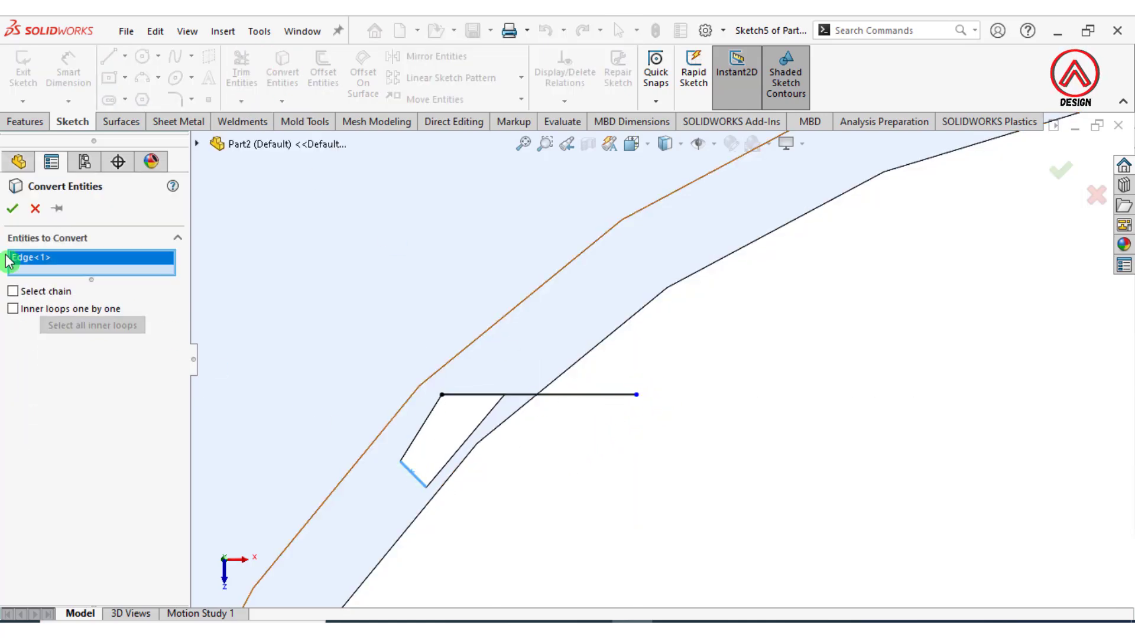
left_click(12, 208)
left_click_drag(426, 487, 485, 535)
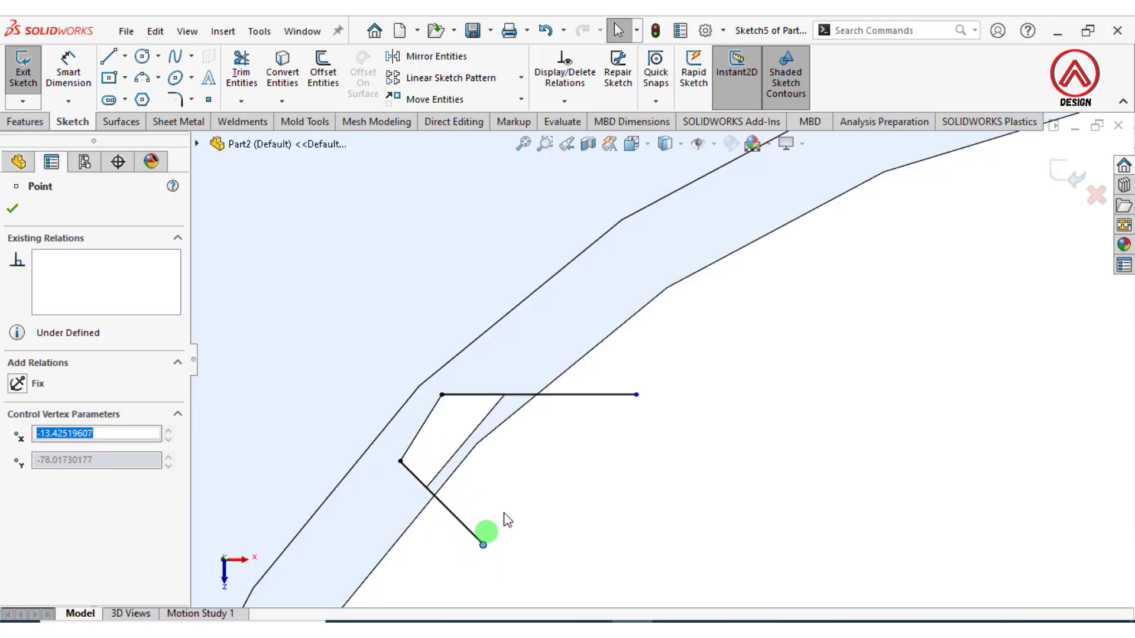
left_click(491, 477)
Convert the left notch's upper and lower edges into sketch lines and stretch both inward past the ring's inner edge
scroll(520, 468, "down", 5)
scroll(591, 491, "up", 6)
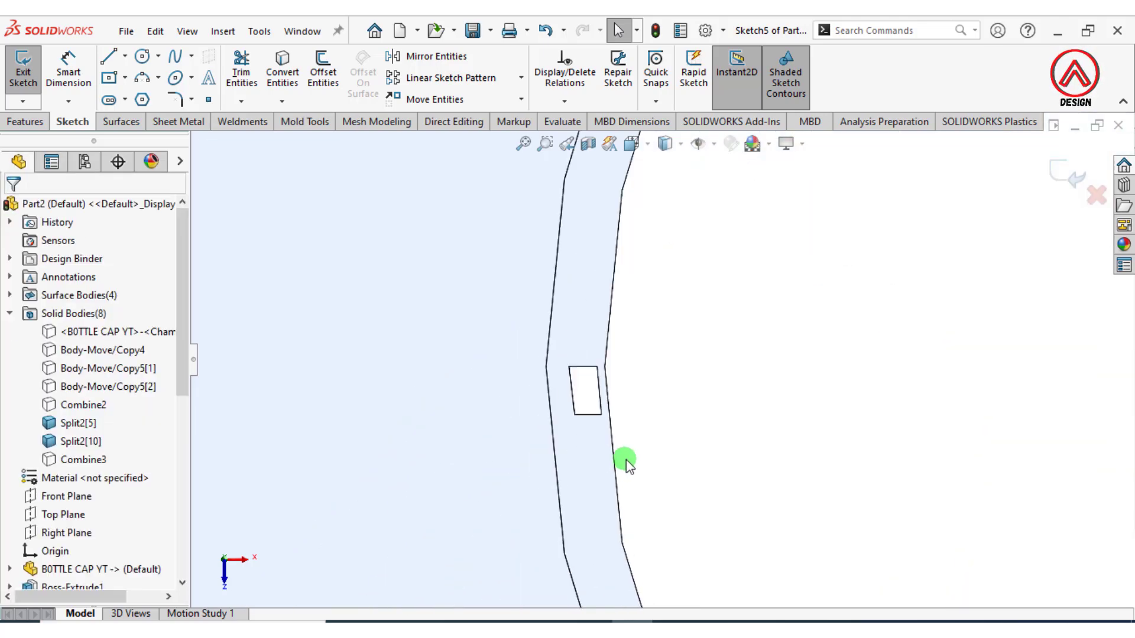
left_click(282, 70)
left_click(586, 349)
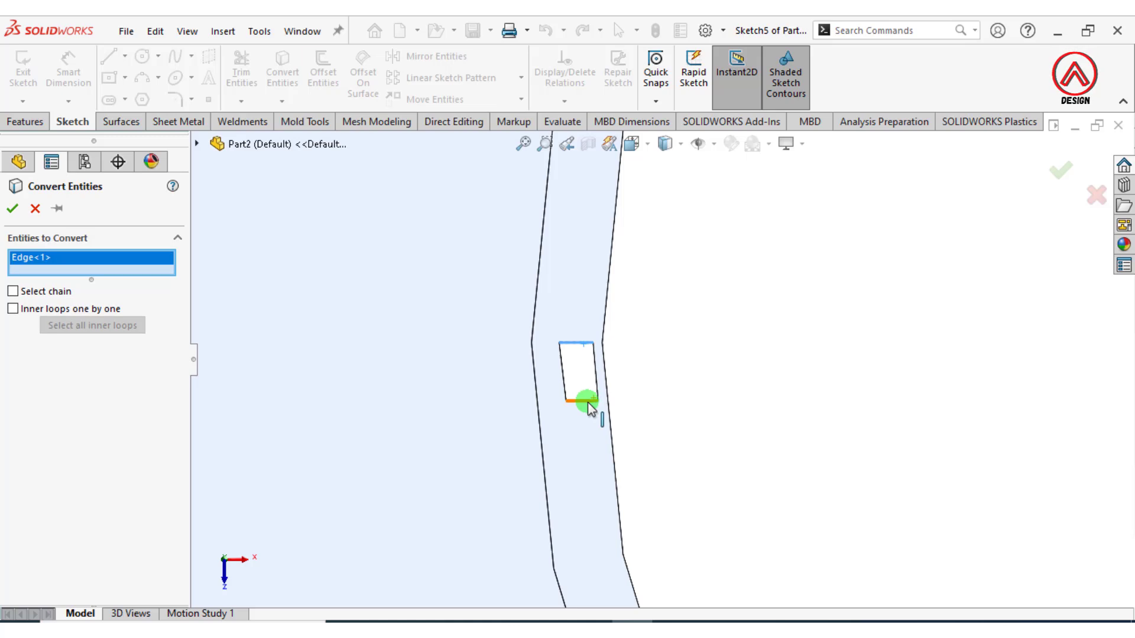
left_click(588, 400)
left_click(13, 208)
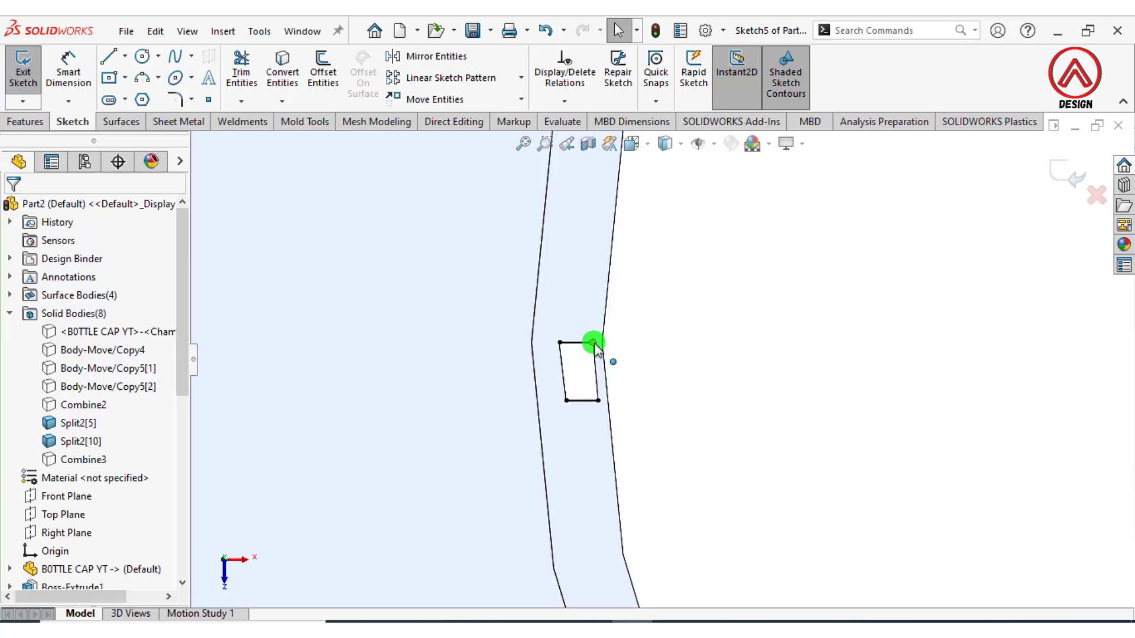
left_click(598, 401)
left_click_drag(598, 400, 663, 405)
scroll(709, 438, "up", 5)
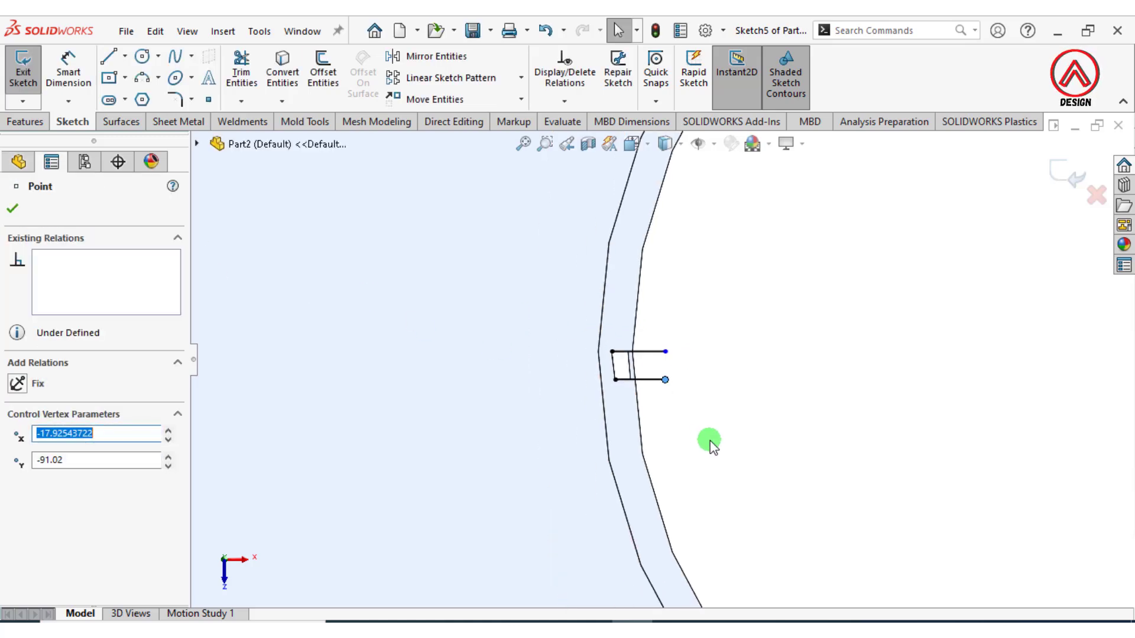
Convert the lower-left notch's upper and lower edges into sketch lines and stretch both inward past the ring's inner edge
scroll(693, 408, "down", 3)
scroll(693, 407, "down", 2)
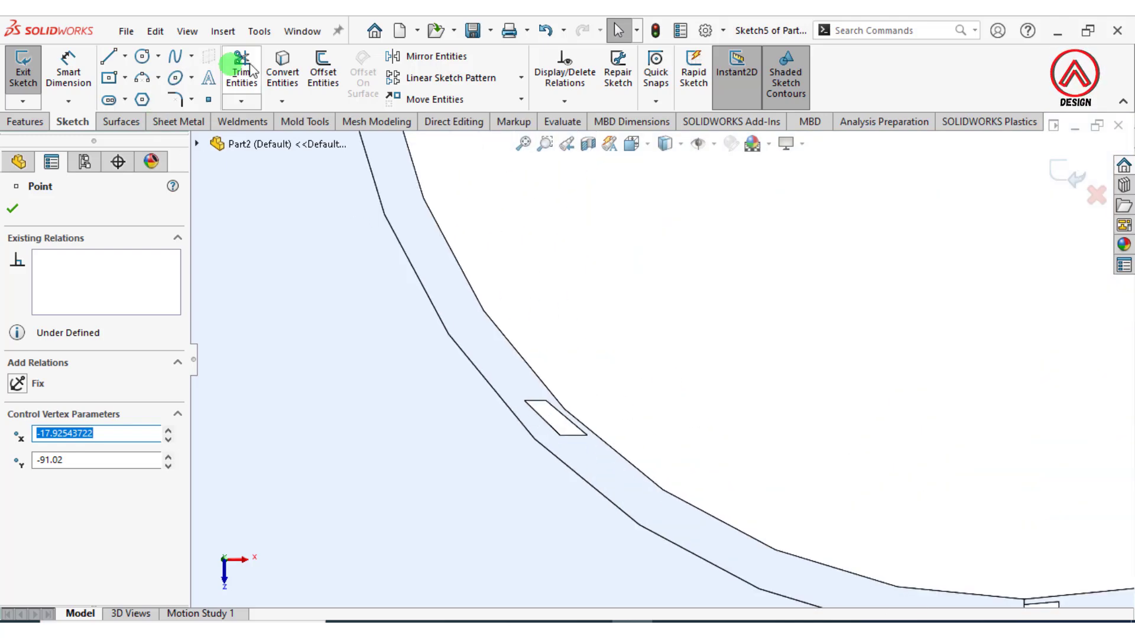
left_click(287, 69)
scroll(570, 418, "down", 2)
left_click(526, 376)
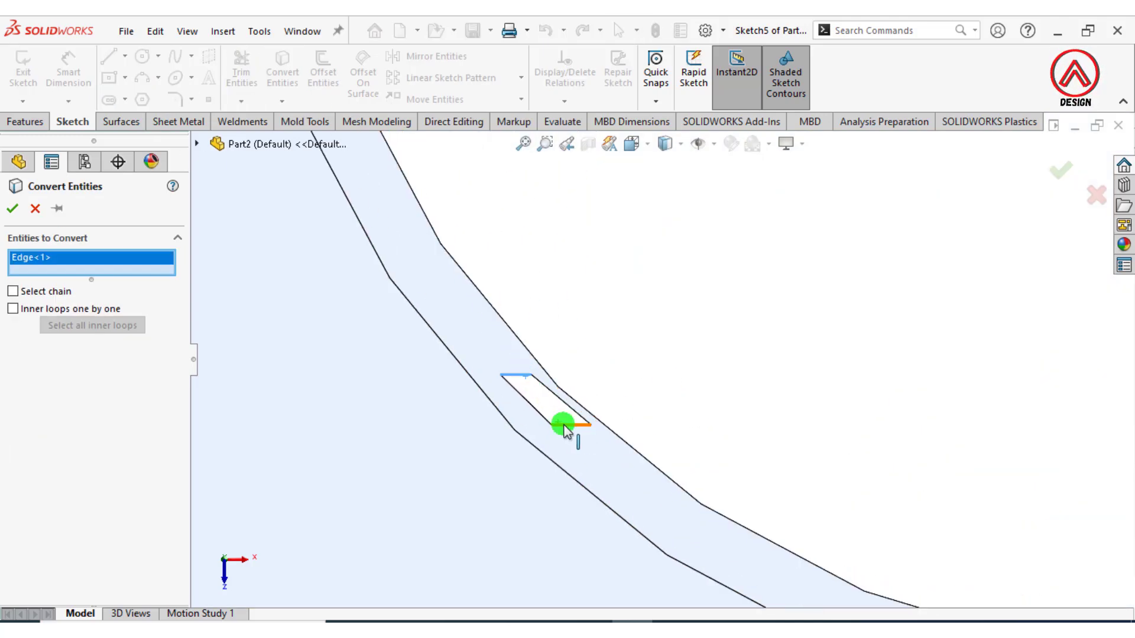
left_click(565, 425)
left_click(18, 205)
left_click_drag(533, 375, 610, 375)
left_click_drag(592, 425, 646, 423)
Convert the bottom notch's outer vertical edge into a sketch line and extend it upward past the ring's inner edge
scroll(804, 419, "up", 5)
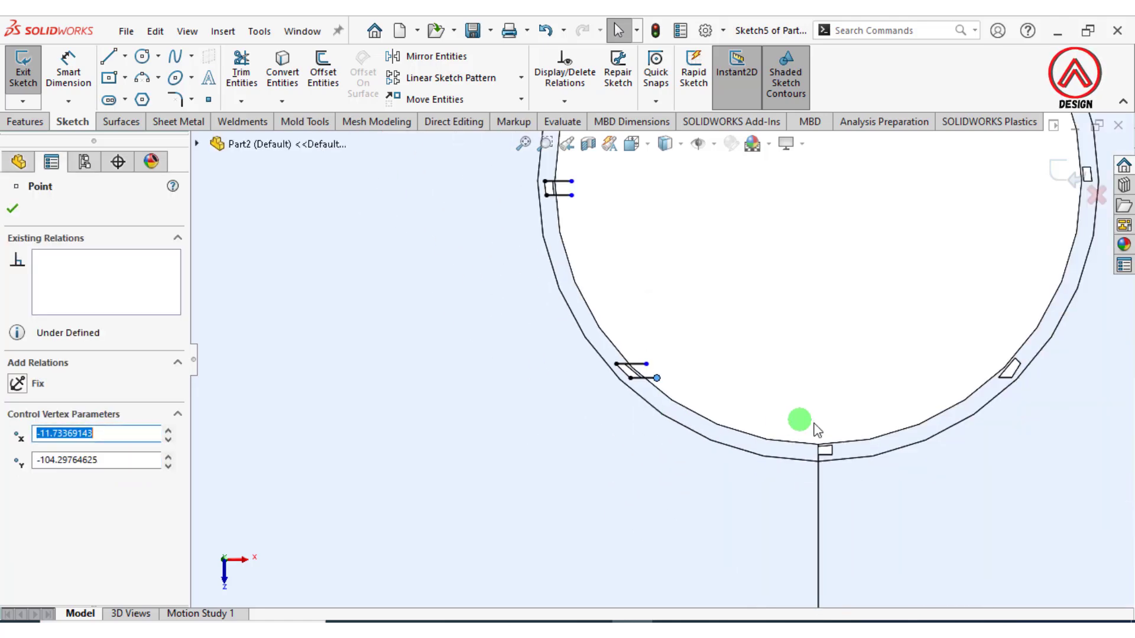
scroll(805, 421, "down", 8)
left_click(282, 72)
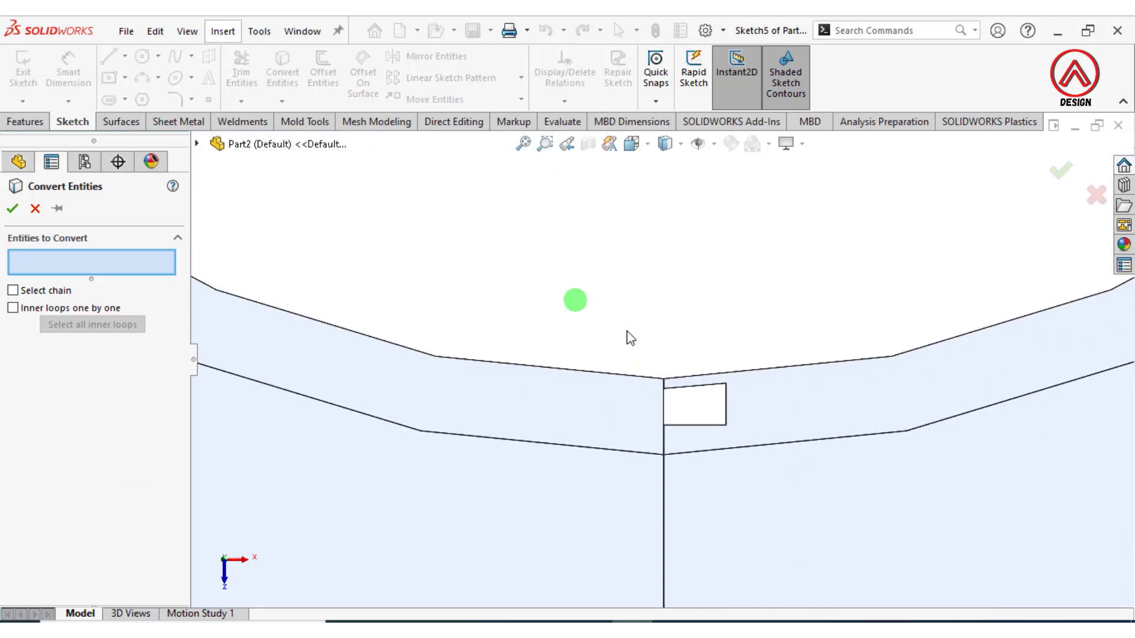
left_click(726, 407)
left_click(33, 210)
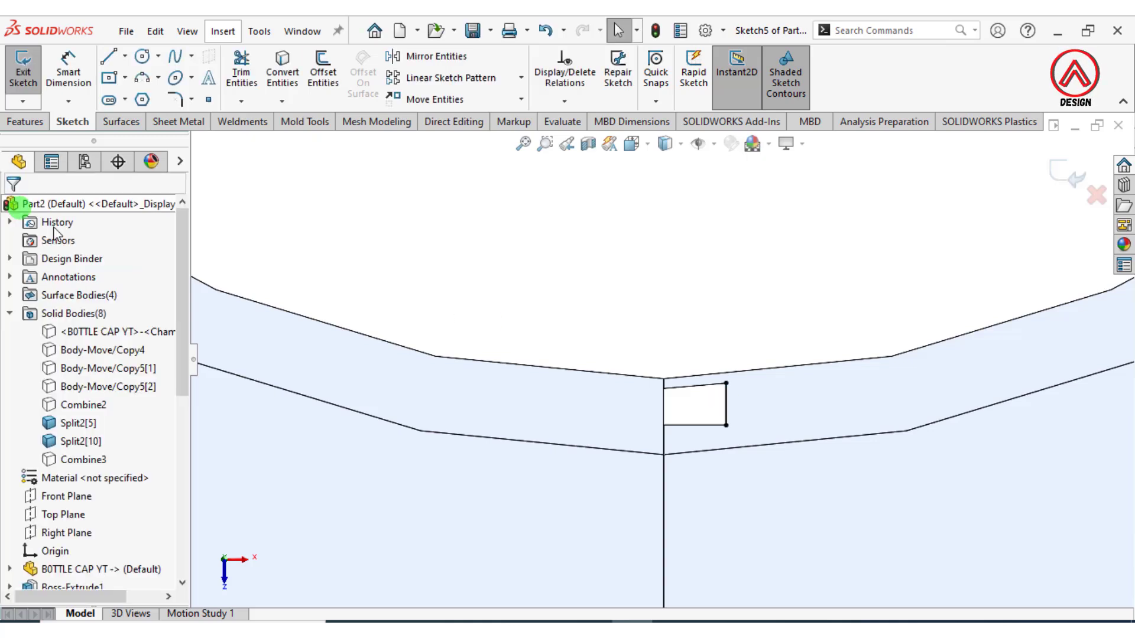
left_click_drag(728, 386, 726, 309)
left_click(560, 272)
Convert the lower-right notch's bottom edge and short slanted upper edge into sketch lines and stretch both inward past the ring's inner edge
scroll(801, 254, "up", 8)
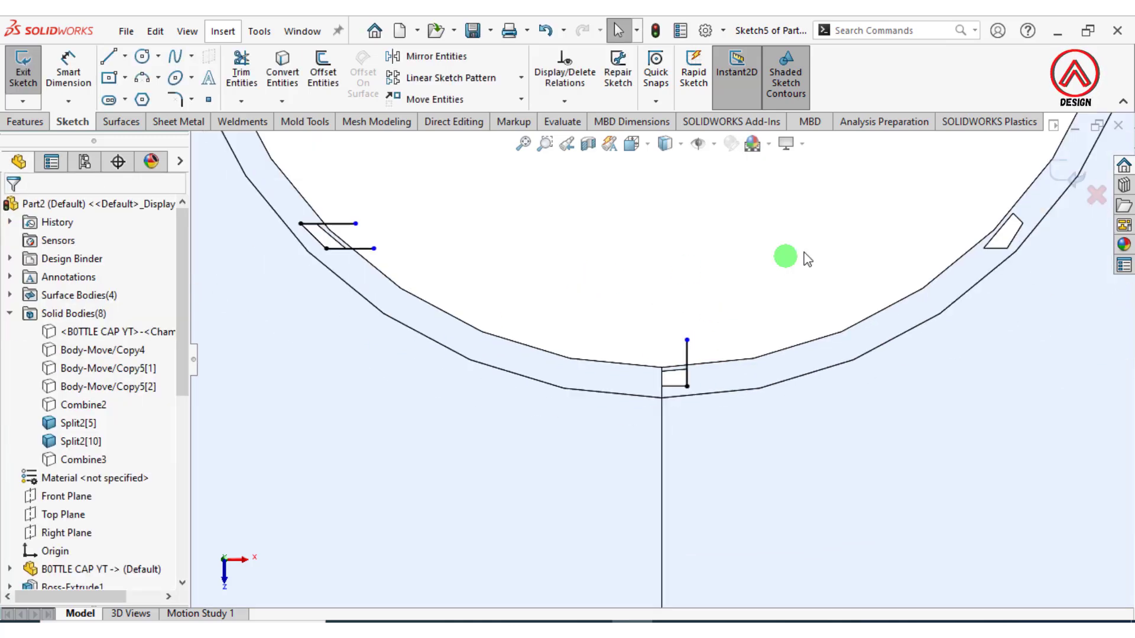
scroll(847, 331, "down", 6)
left_click(283, 73)
left_click(740, 375)
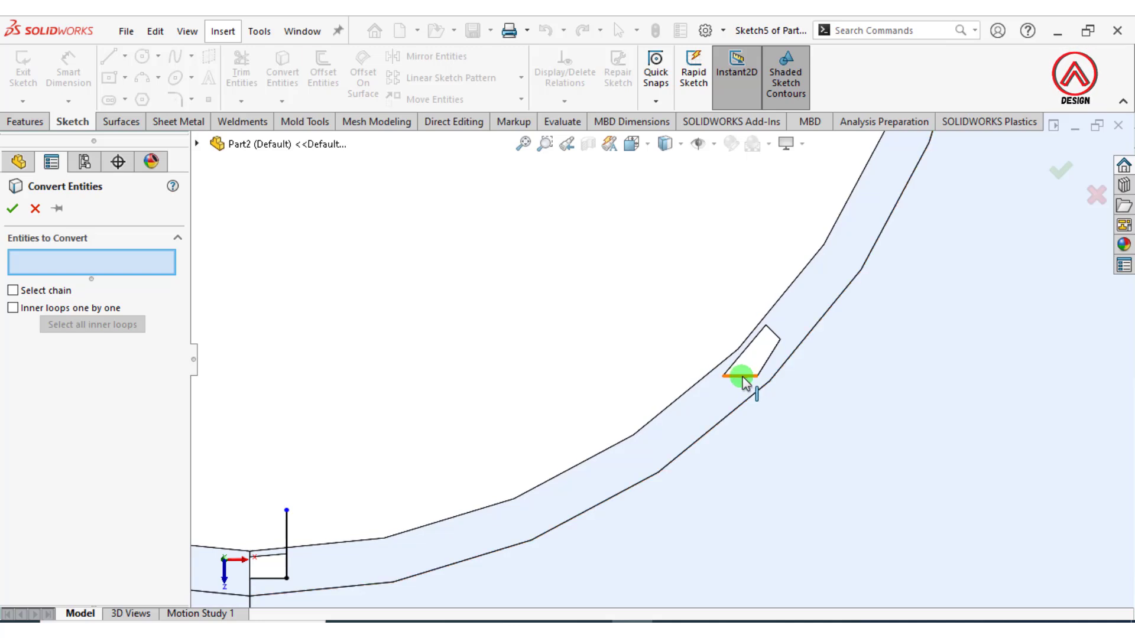
left_click(773, 336)
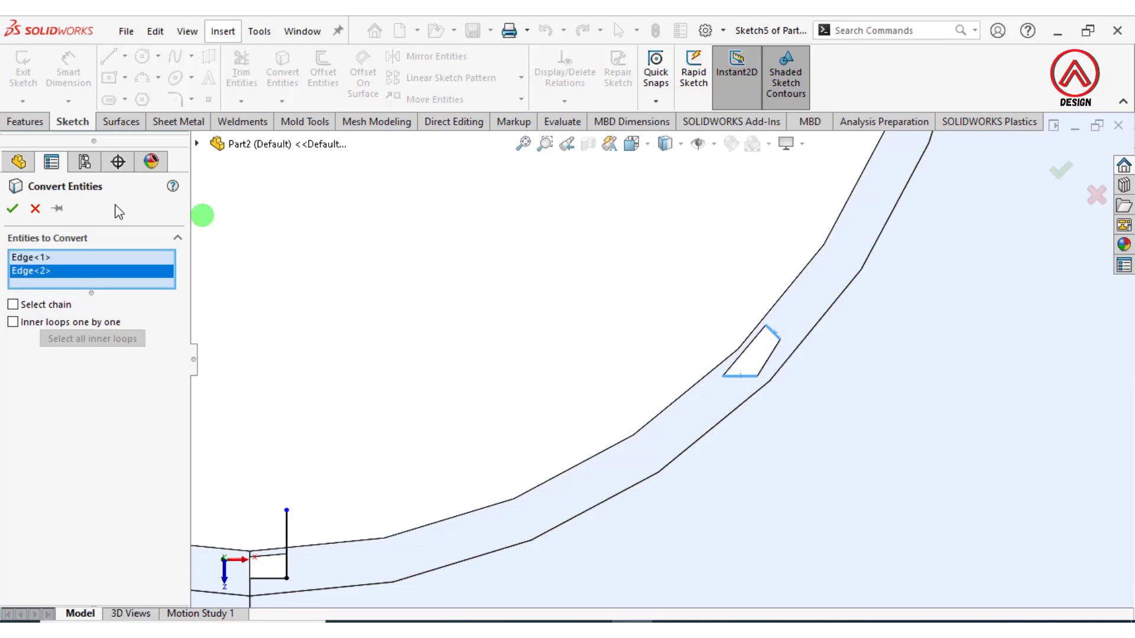
left_click(13, 208)
left_click_drag(724, 376, 615, 375)
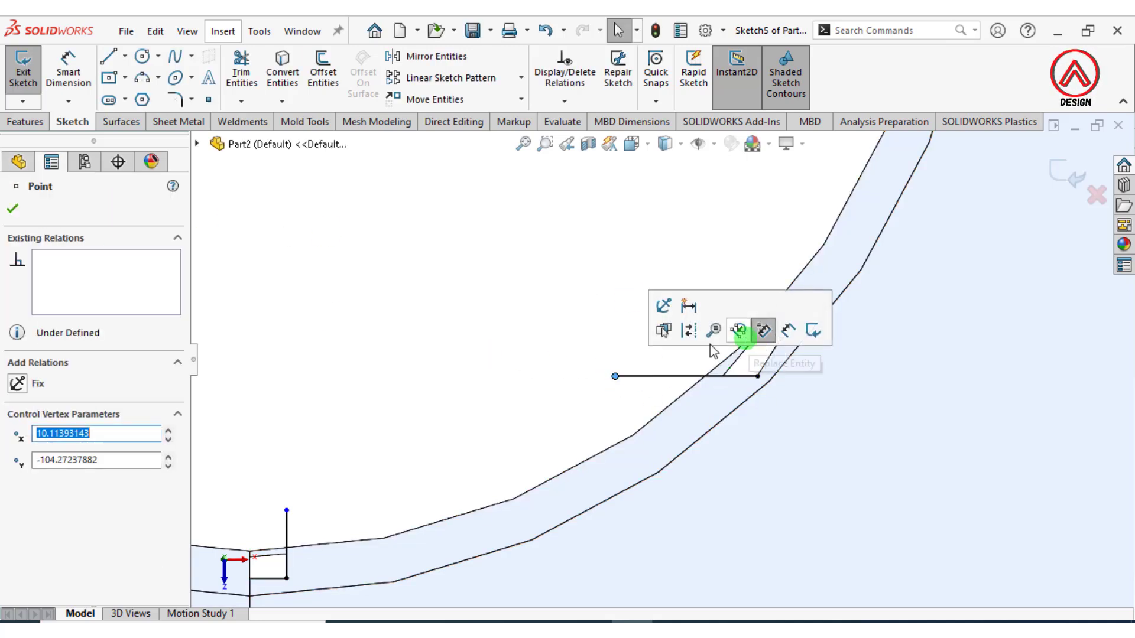
scroll(715, 354, "up", 3)
scroll(679, 313, "up", 2)
left_click(651, 287)
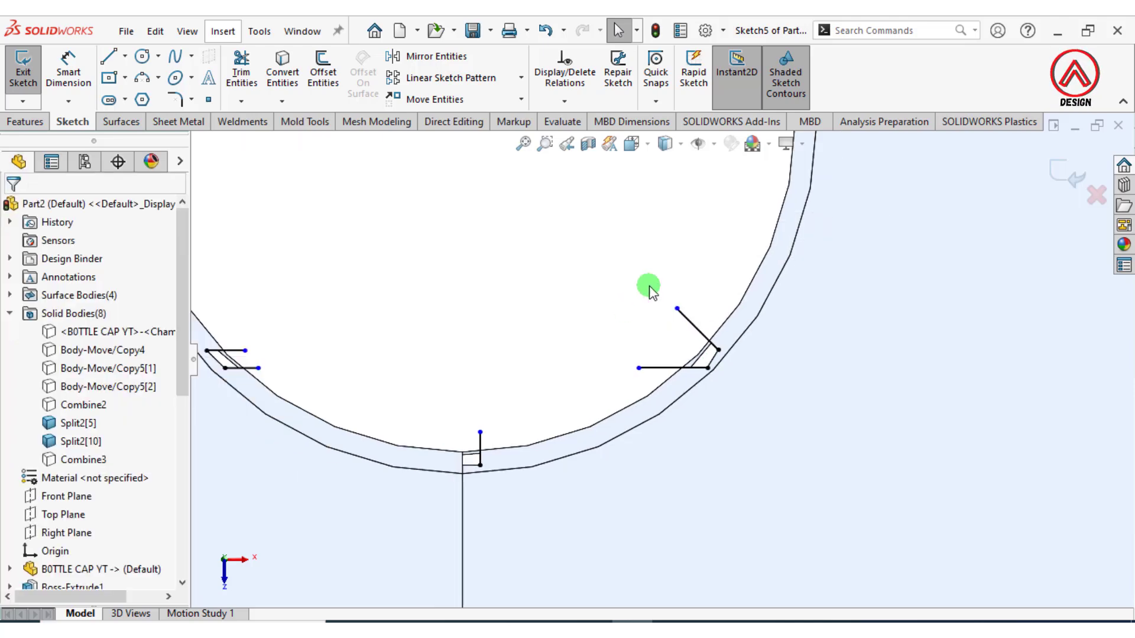
Convert the right notch's upper and lower edges into sketch lines and stretch both inward past the ring's inner edge
scroll(739, 228, "down", 5)
left_click(285, 66)
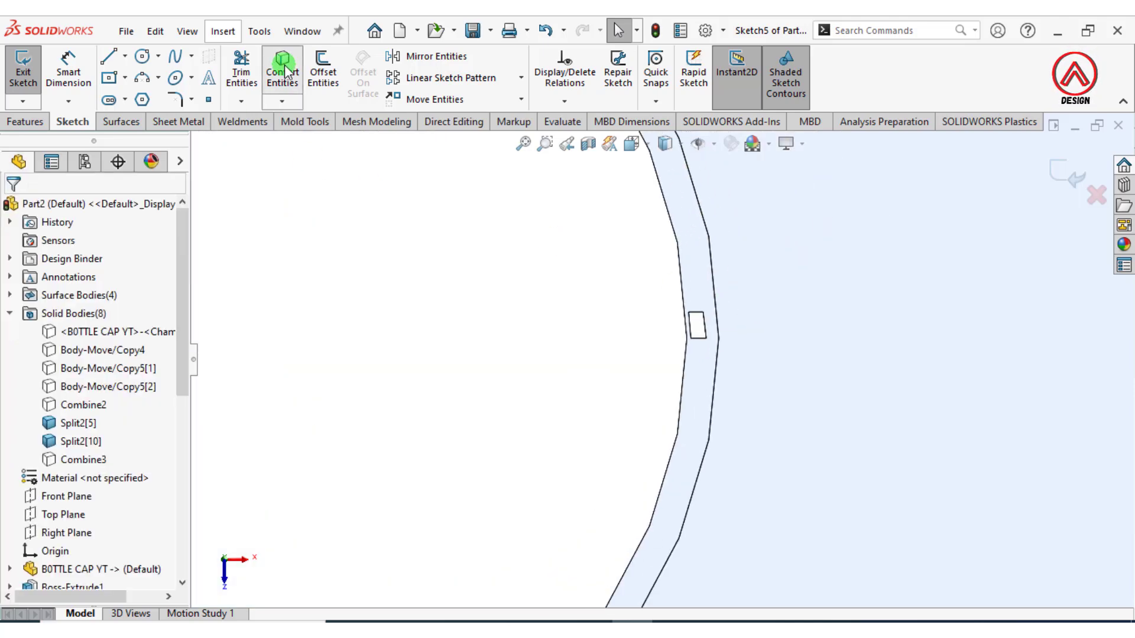
left_click(698, 327)
left_click(699, 337)
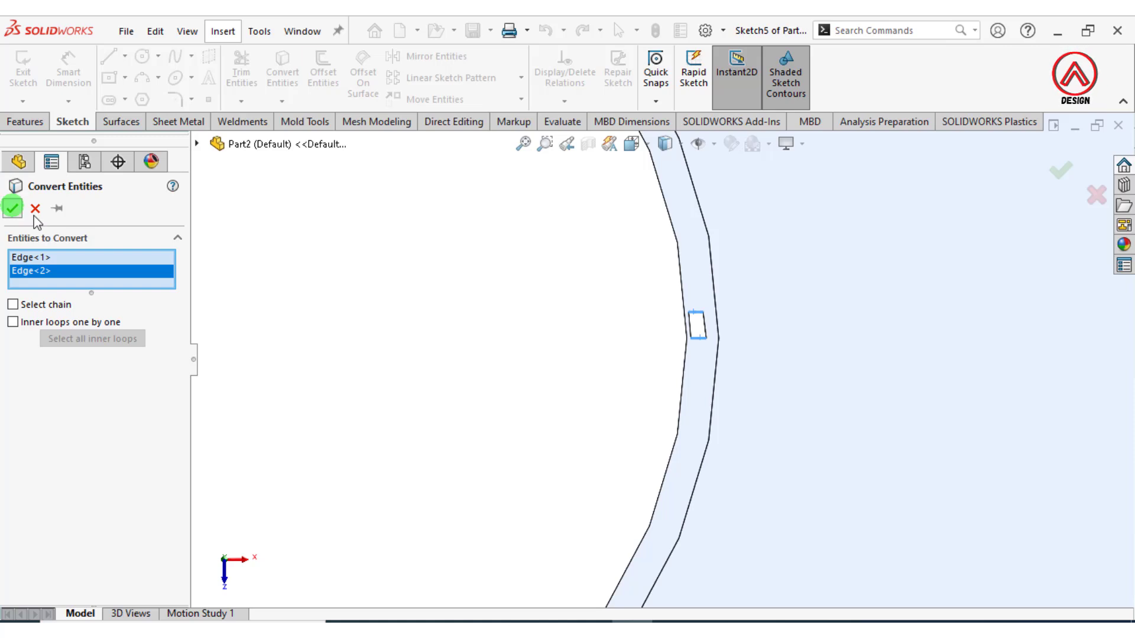
left_click(12, 208)
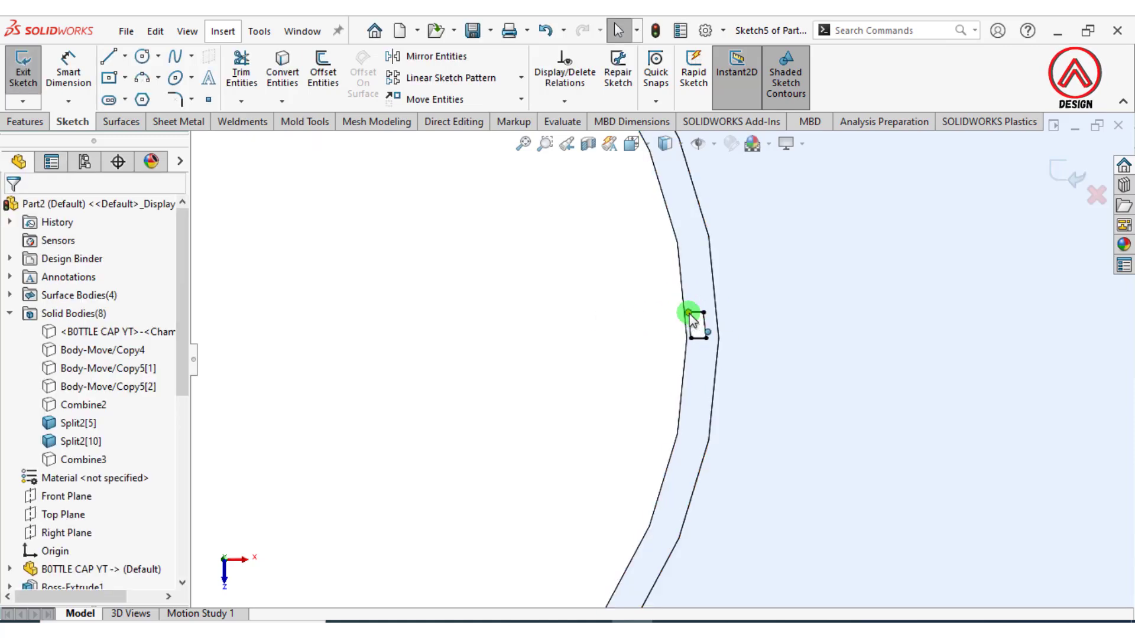
left_click_drag(689, 312, 629, 312)
left_click_drag(691, 339, 648, 339)
left_click(646, 357)
Convert the upper-right notch's upper and lower edges into sketch lines and stretch both inward past the ring's inner edge
scroll(654, 358, "up", 4)
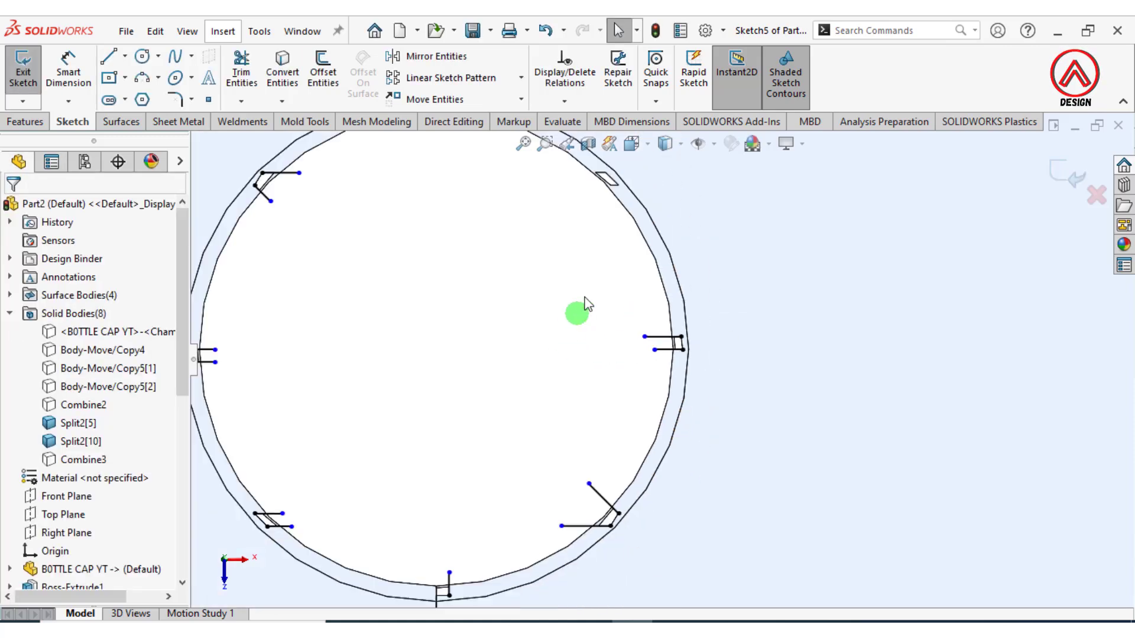
scroll(625, 203, "up", 5)
left_click(283, 74)
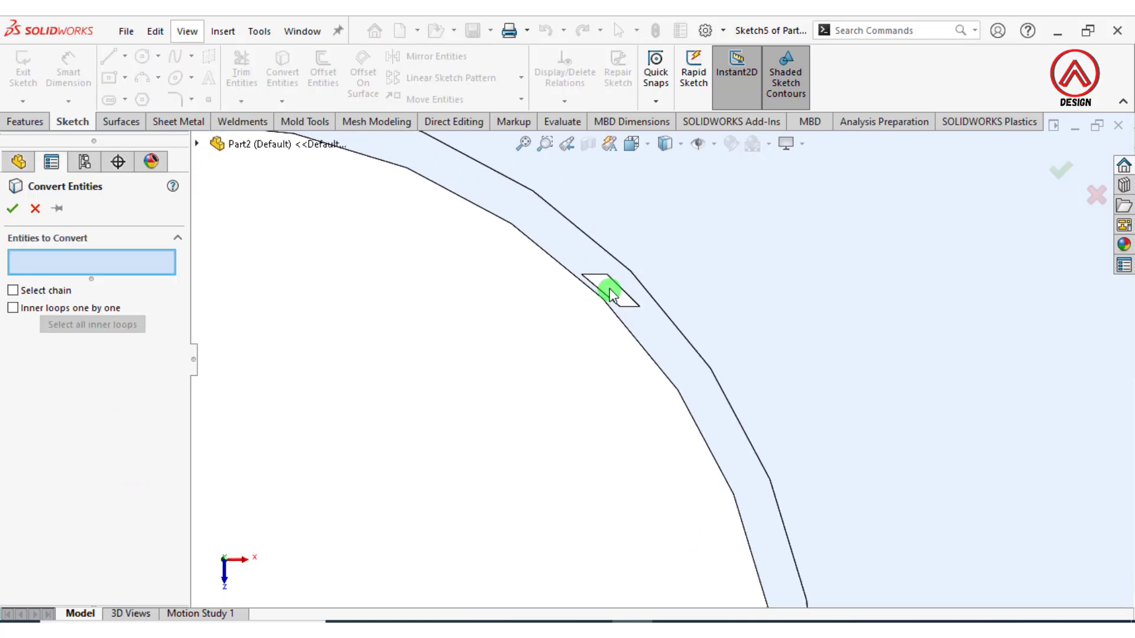
left_click(604, 282)
left_click(627, 309)
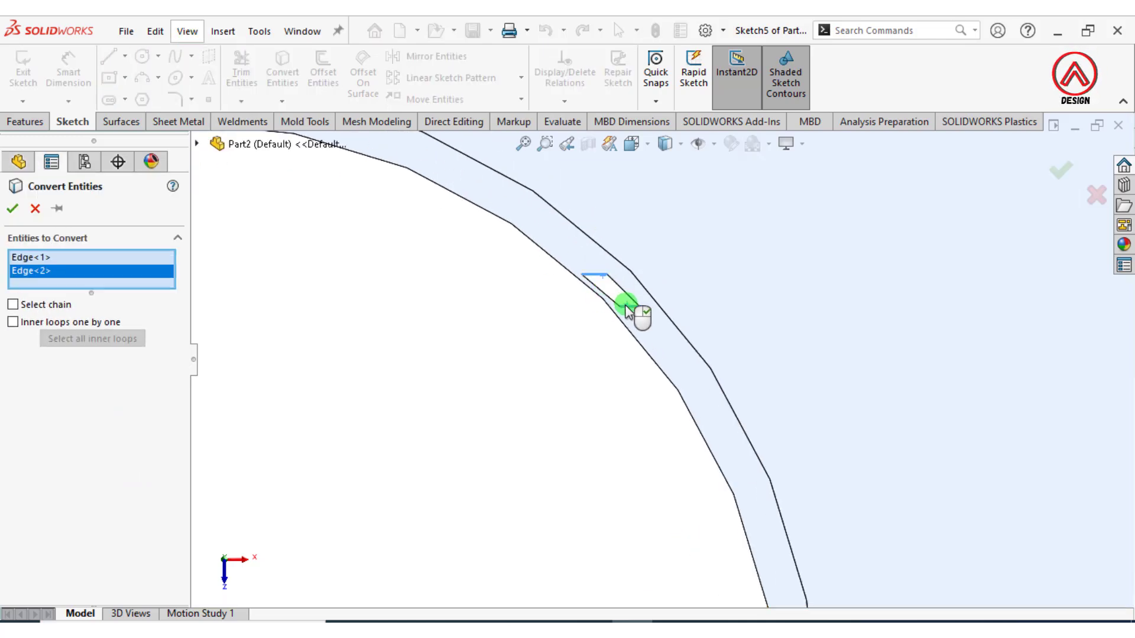
left_click(13, 208)
left_click_drag(582, 275, 511, 274)
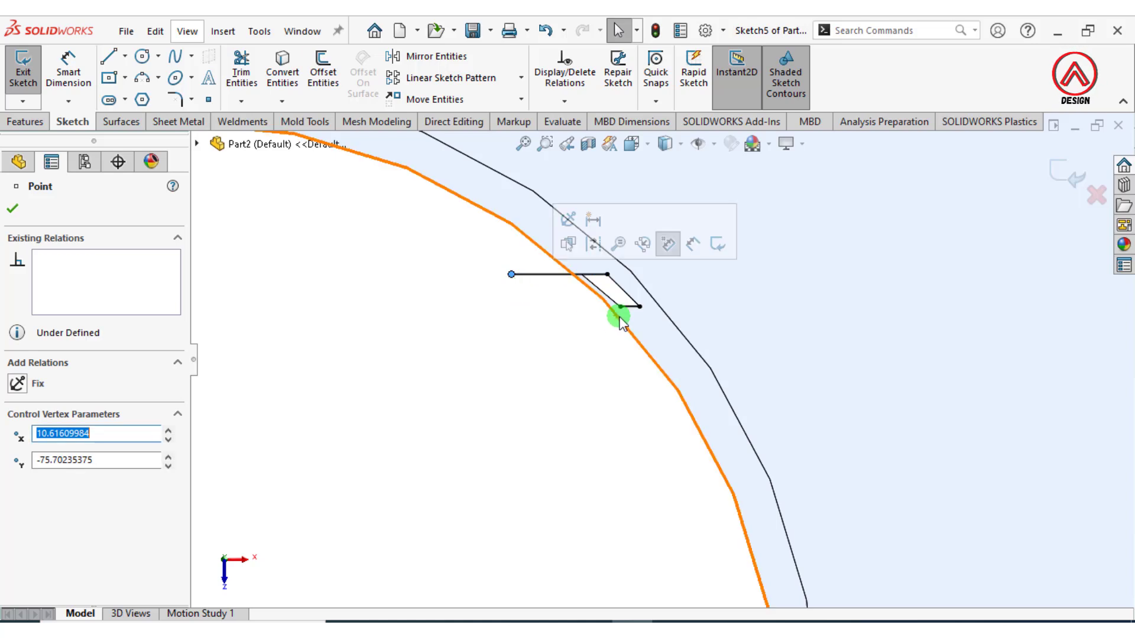
left_click_drag(620, 306, 510, 306)
left_click(508, 345)
Start a linear sketch pattern with one instance along X and two instances along Y at 60 mm spacing
scroll(572, 318, "down", 4)
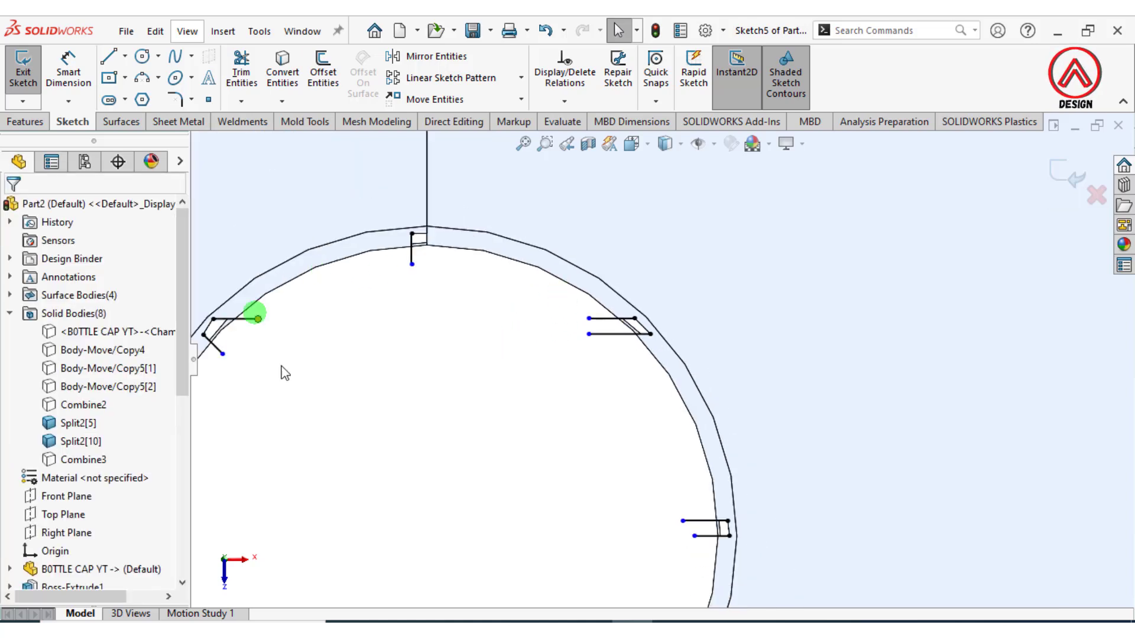
scroll(583, 388, "down", 4)
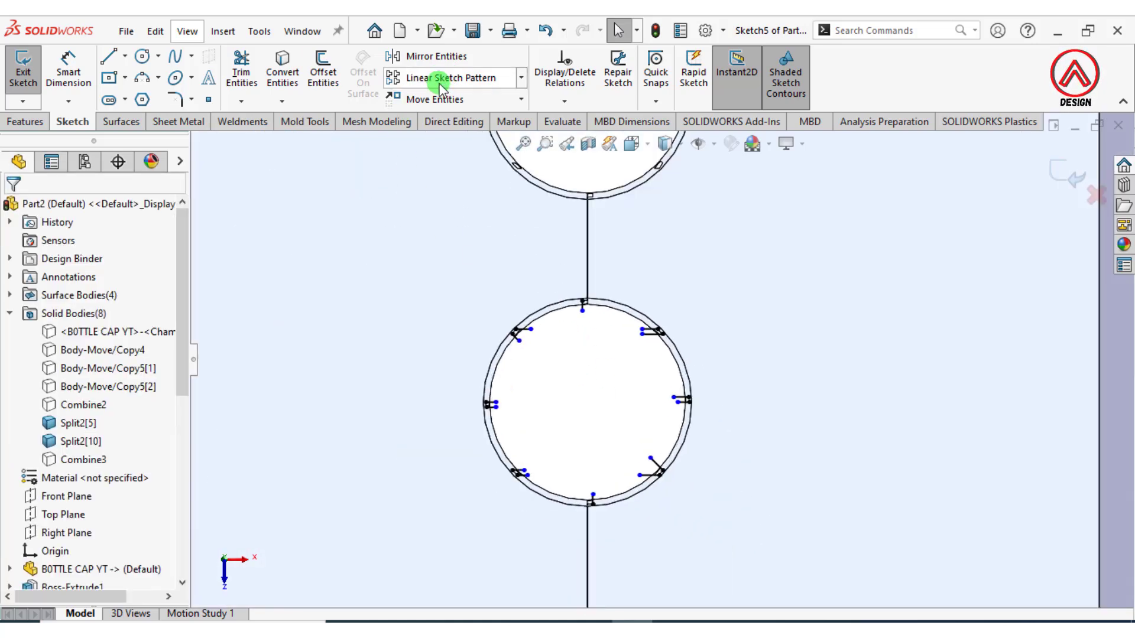
left_click(440, 88)
scroll(580, 321, "down", 3)
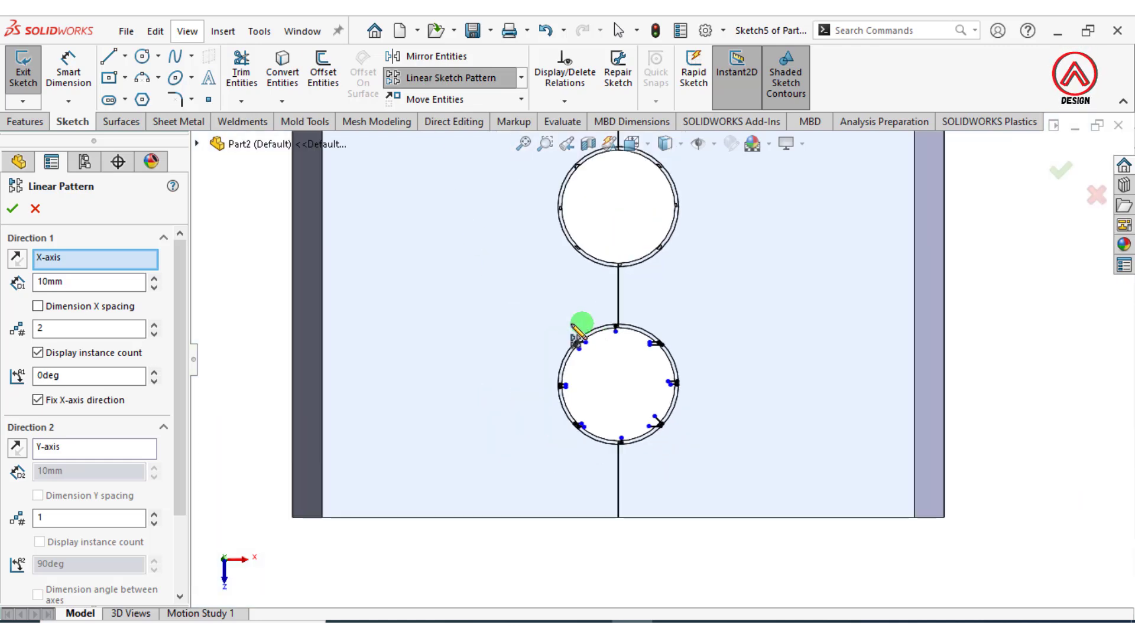
left_click(154, 335)
left_click(154, 515)
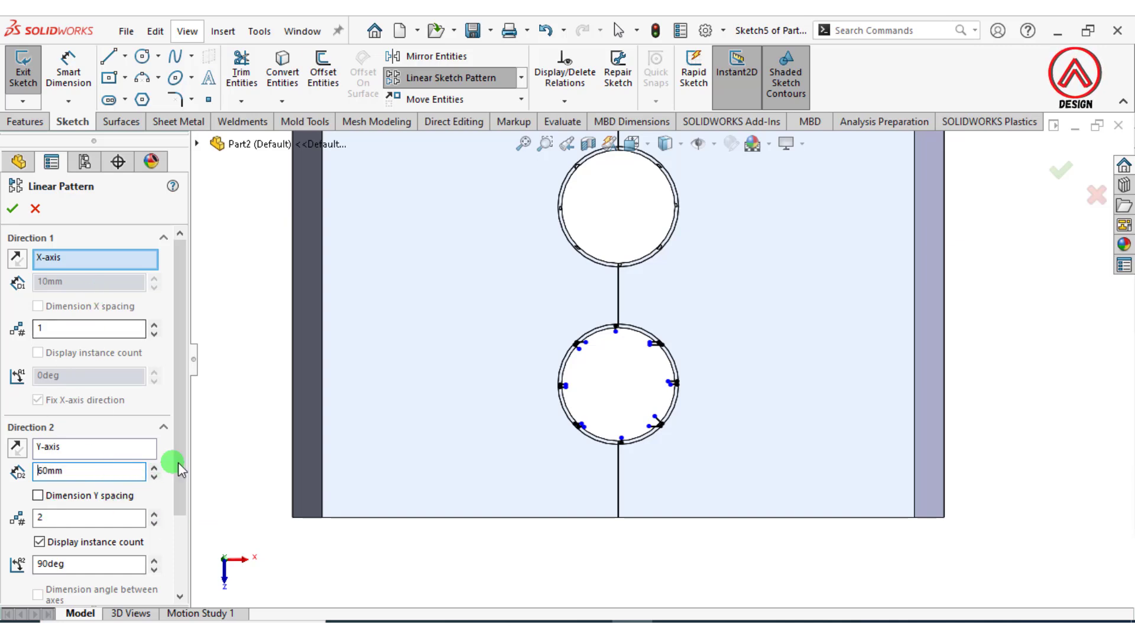
left_click_drag(178, 464, 177, 538)
Select the lines of the top, upper-left, left and lower-left notches as the entities to pattern
scroll(660, 363, "up", 3)
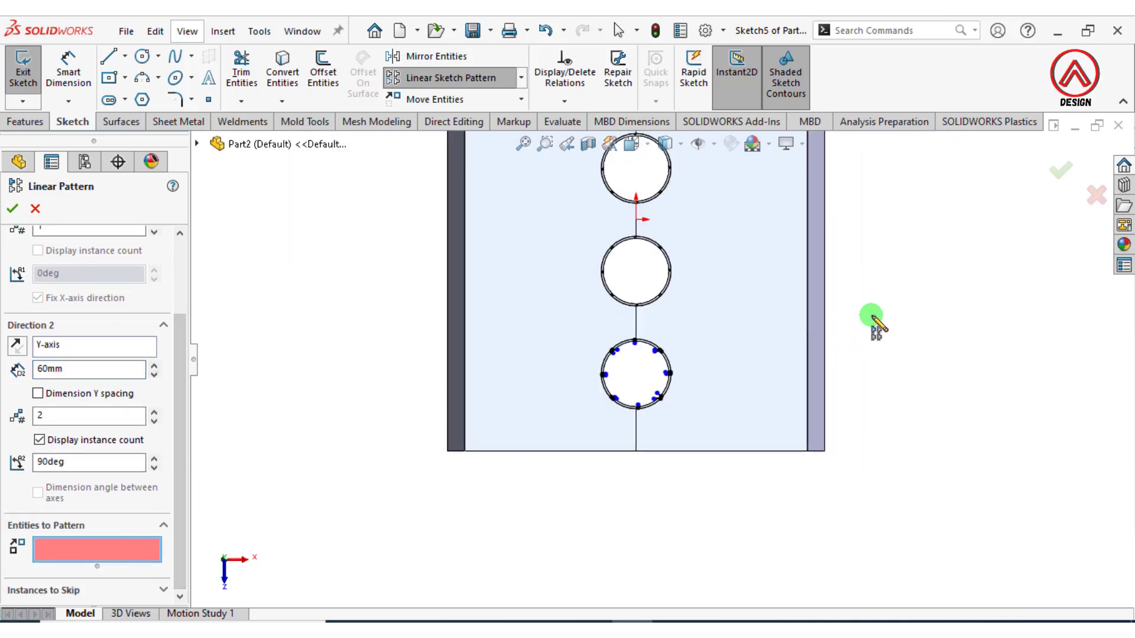
scroll(661, 333, "down", 1)
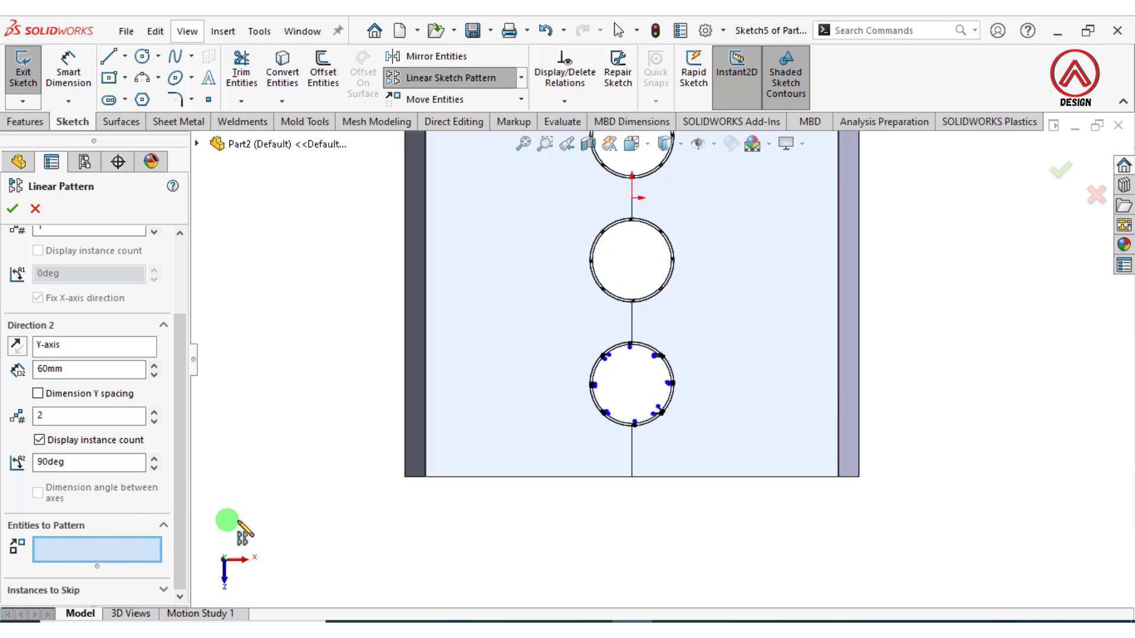
scroll(601, 375, "down", 8)
left_click(563, 316)
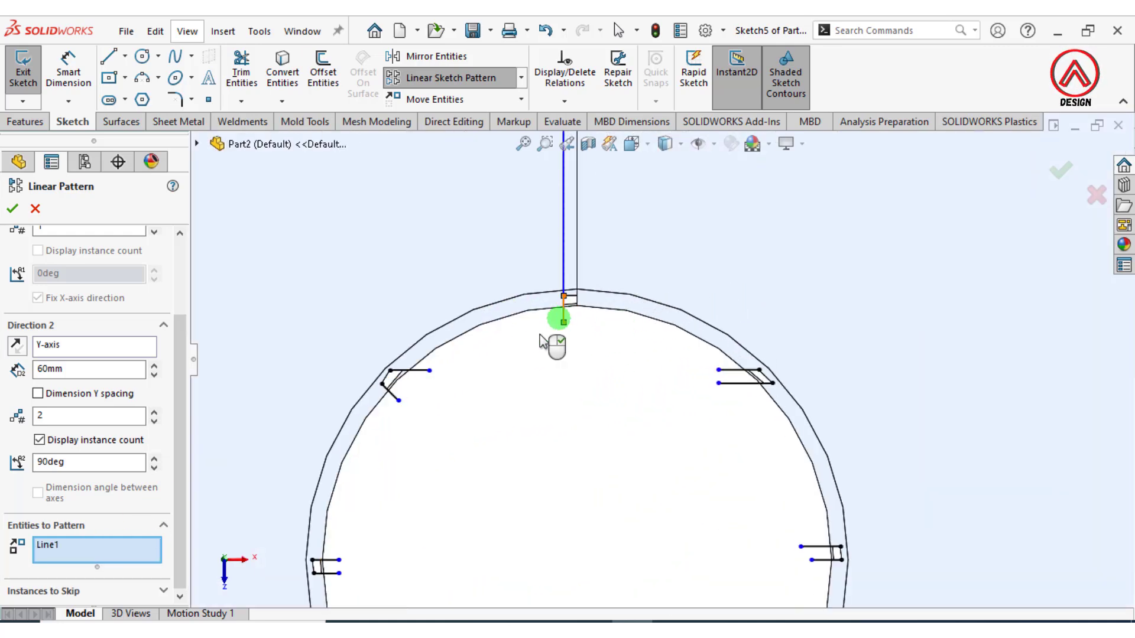
left_click(414, 370)
left_click(392, 392)
middle_click_drag(417, 431, 520, 488, "ctrl")
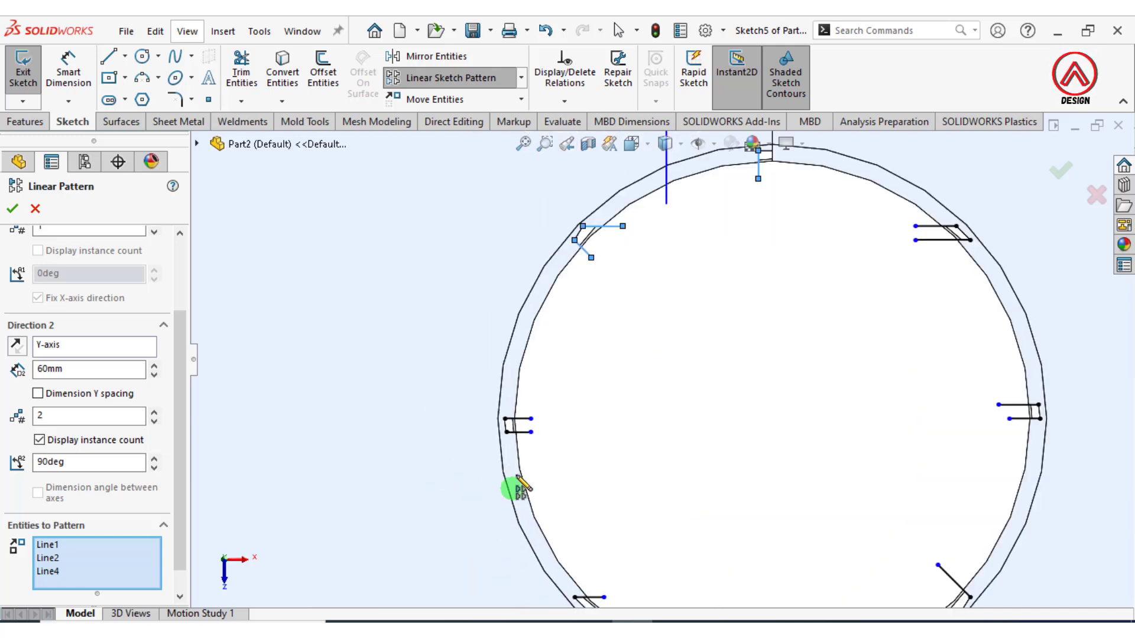
left_click(521, 428)
scroll(621, 519, "up", 3)
scroll(615, 520, "down", 3)
left_click(632, 461)
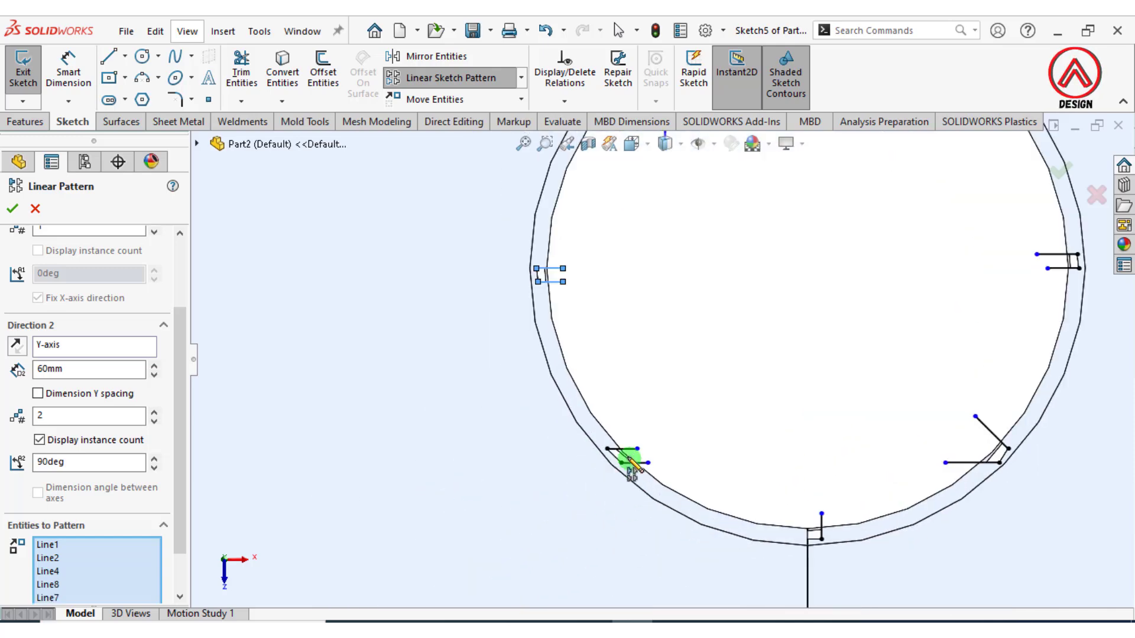
Add the lines of the bottom, lower-right, right and upper-right notches to the entities to pattern
left_click(820, 528)
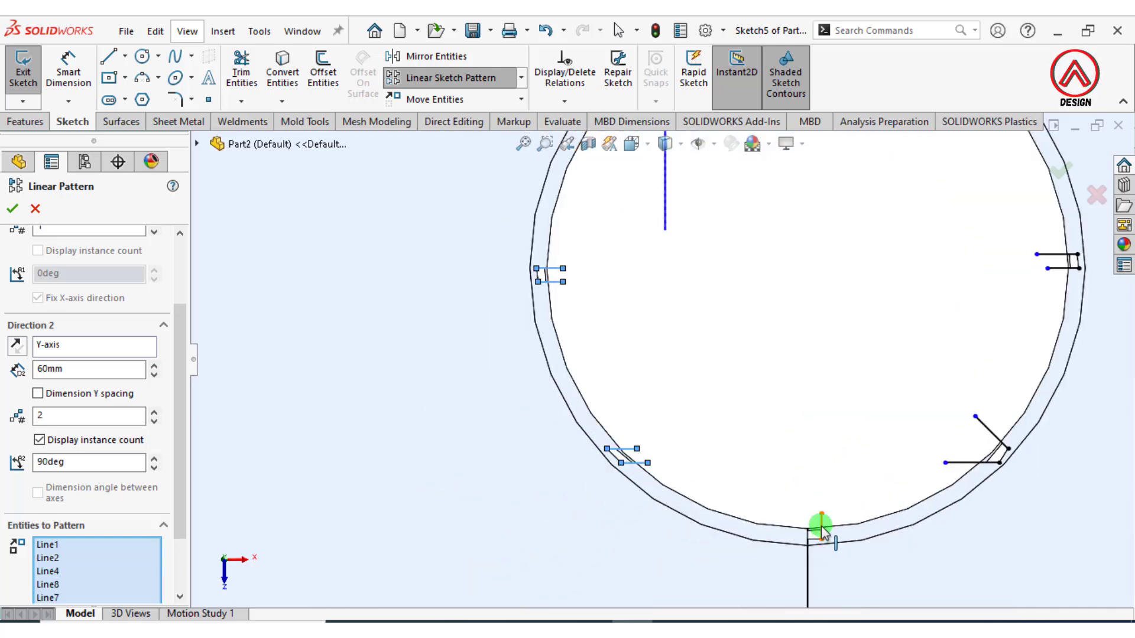
left_click(958, 464)
left_click(996, 436)
left_click(1063, 269)
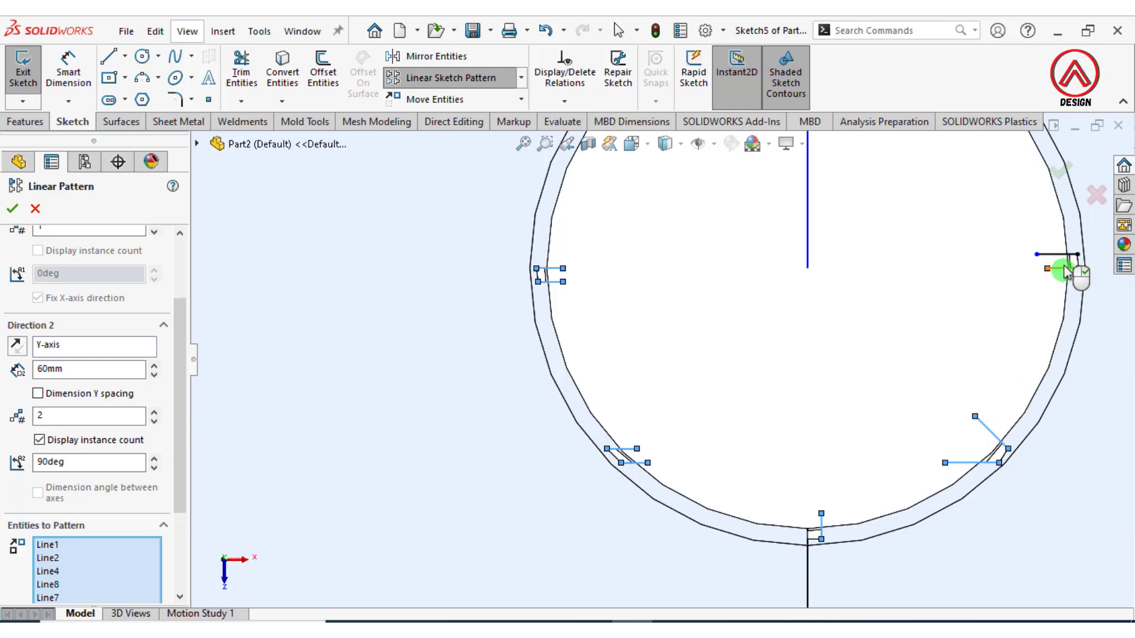
left_click(1058, 255)
scroll(890, 307, "up", 4)
scroll(838, 267, "down", 2)
left_click(723, 247)
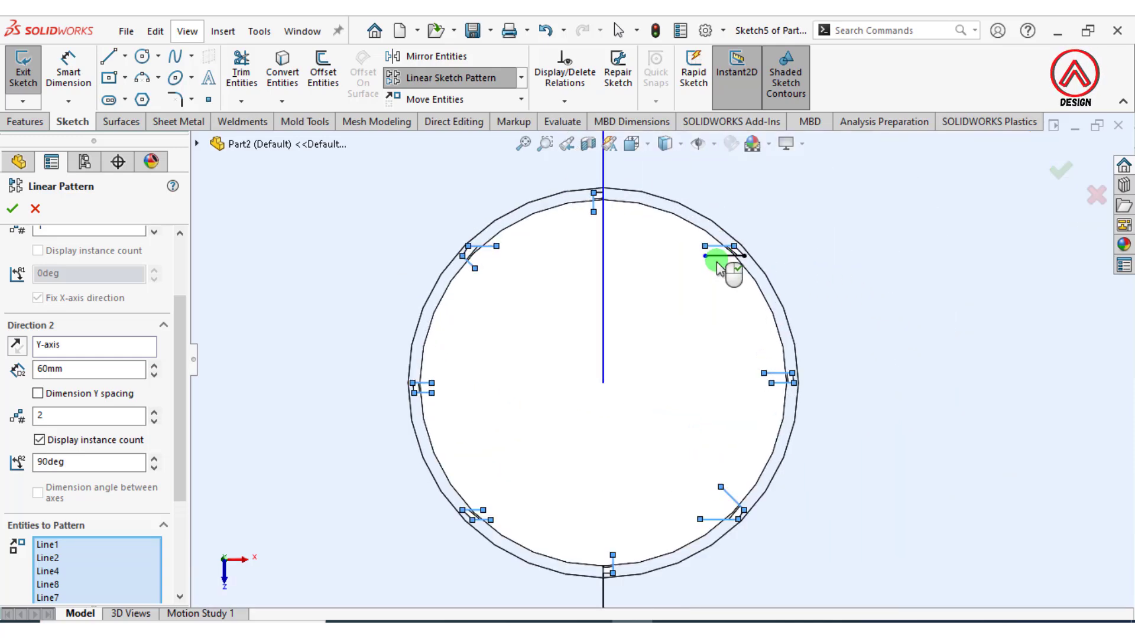
left_click(717, 258)
Raise the pattern's Y-axis instances to 4 and create the notch line copies on the other cavity rings
scroll(702, 309, "up", 10)
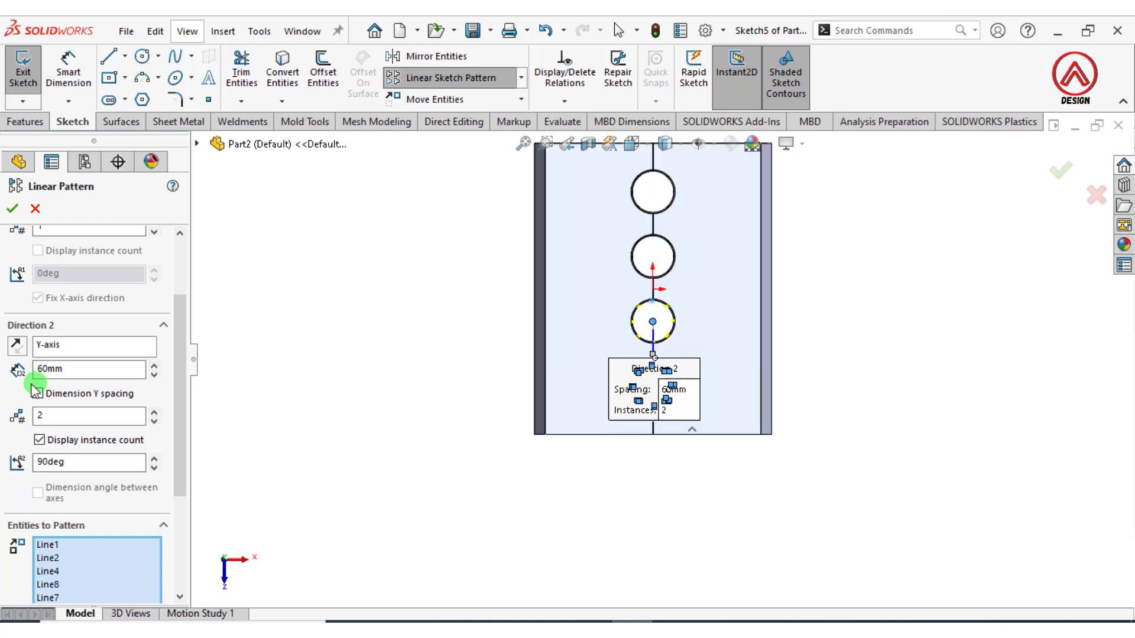
left_click(154, 412)
left_click(154, 411)
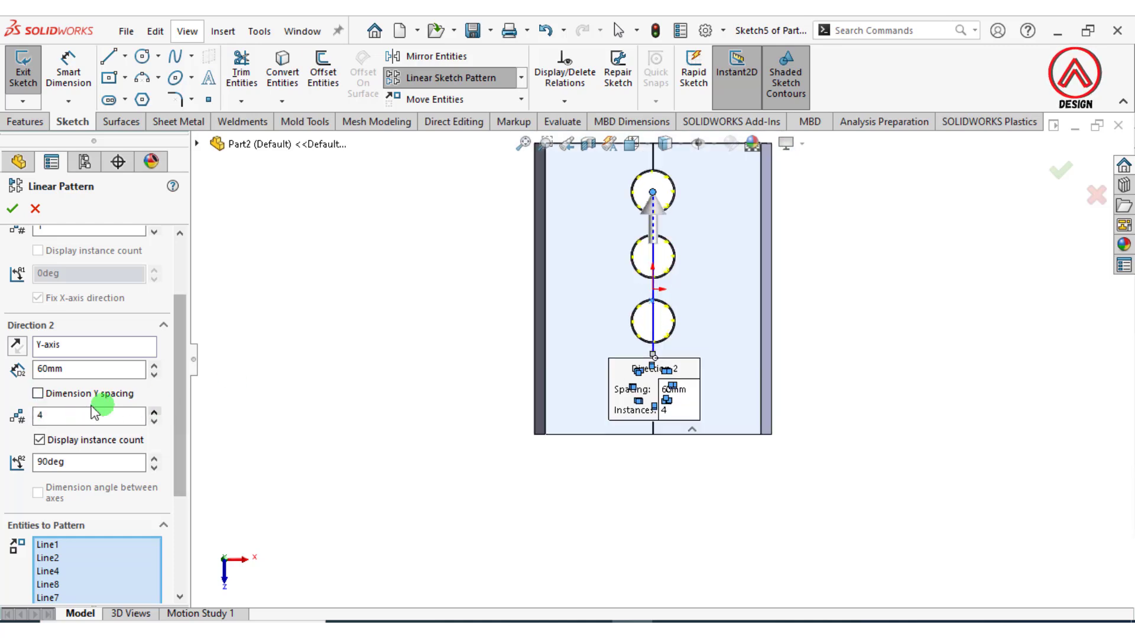
left_click(12, 208)
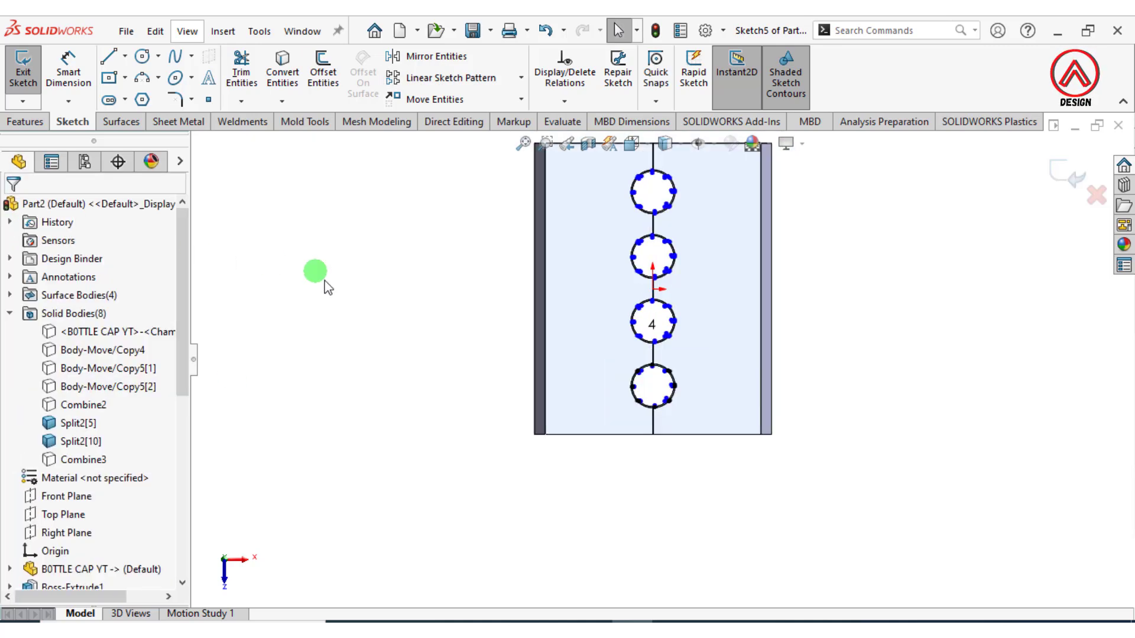
Split the two half cavity blocks with the patterned notch sketch, cutting out all the resulting bodies
scroll(799, 245, "down", 3)
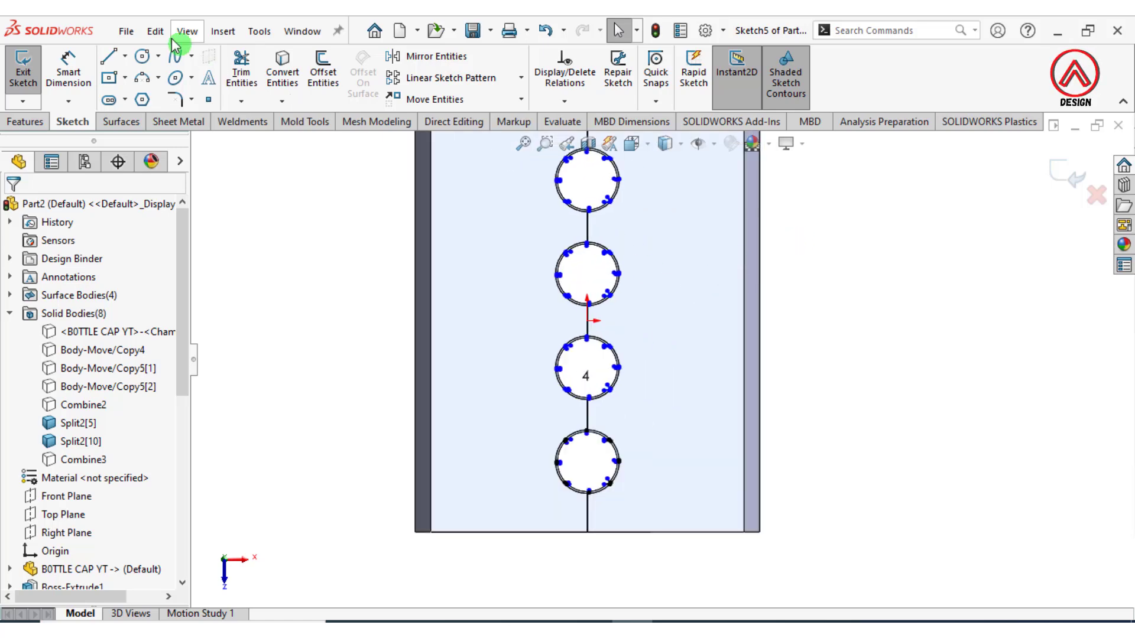
left_click(222, 30)
left_click(304, 116)
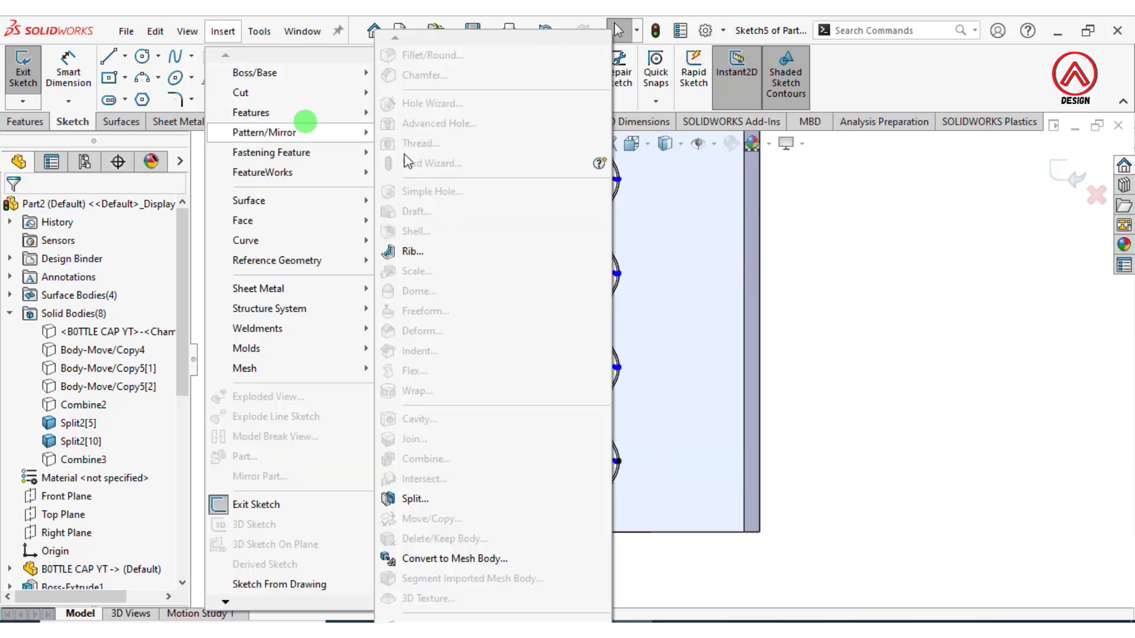
left_click(412, 499)
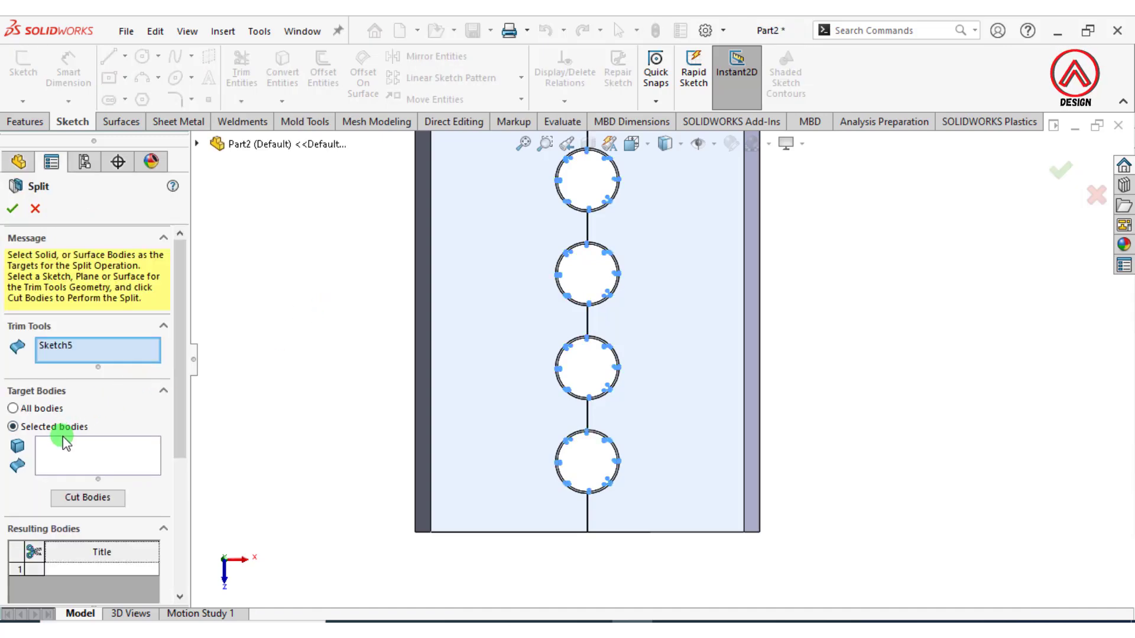
left_click(59, 452)
left_click(502, 385)
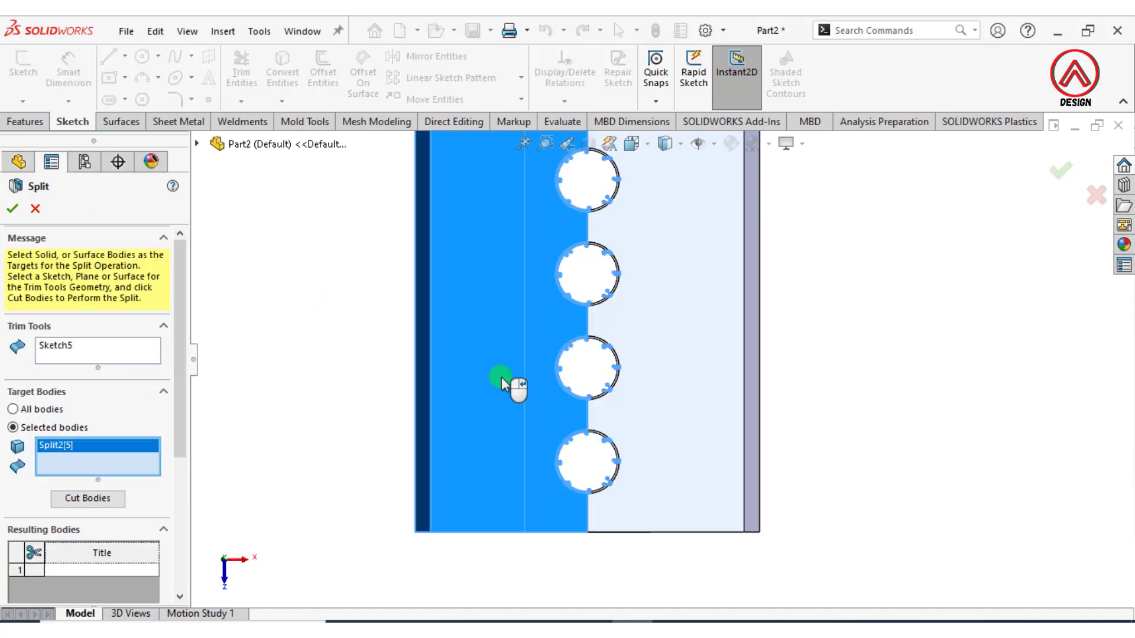
left_click(671, 388)
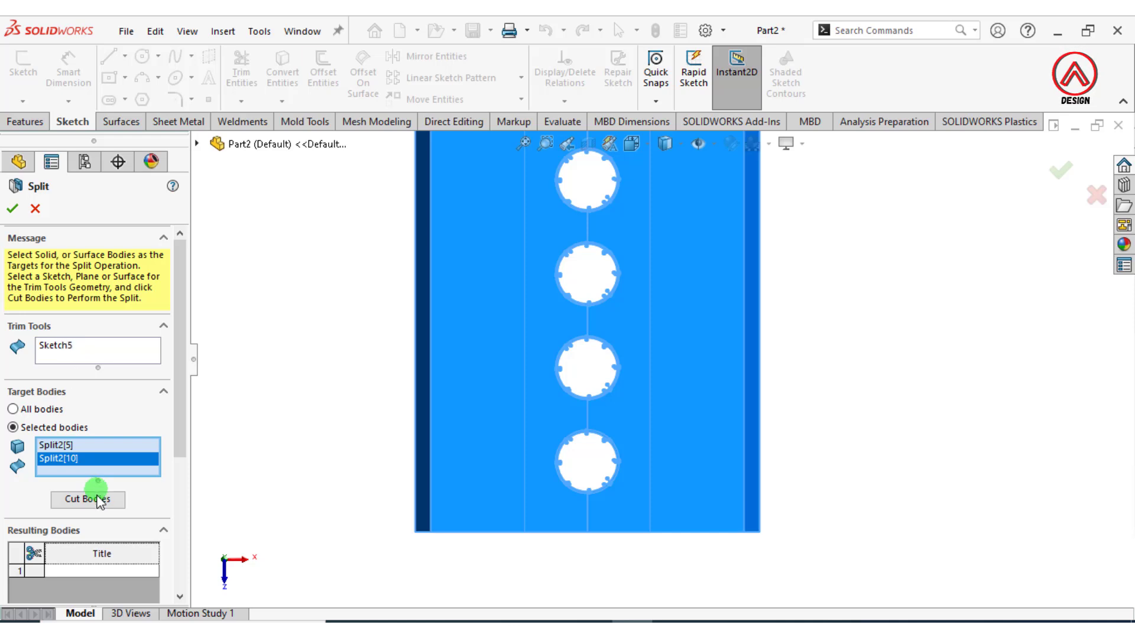
left_click(88, 499)
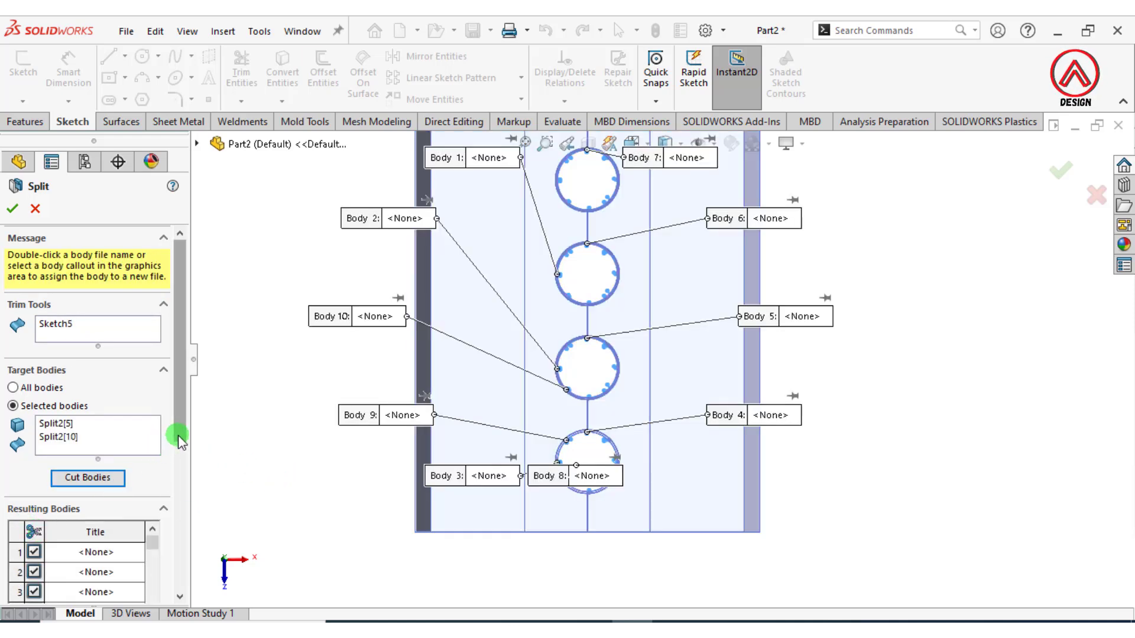
left_click_drag(180, 438, 178, 530)
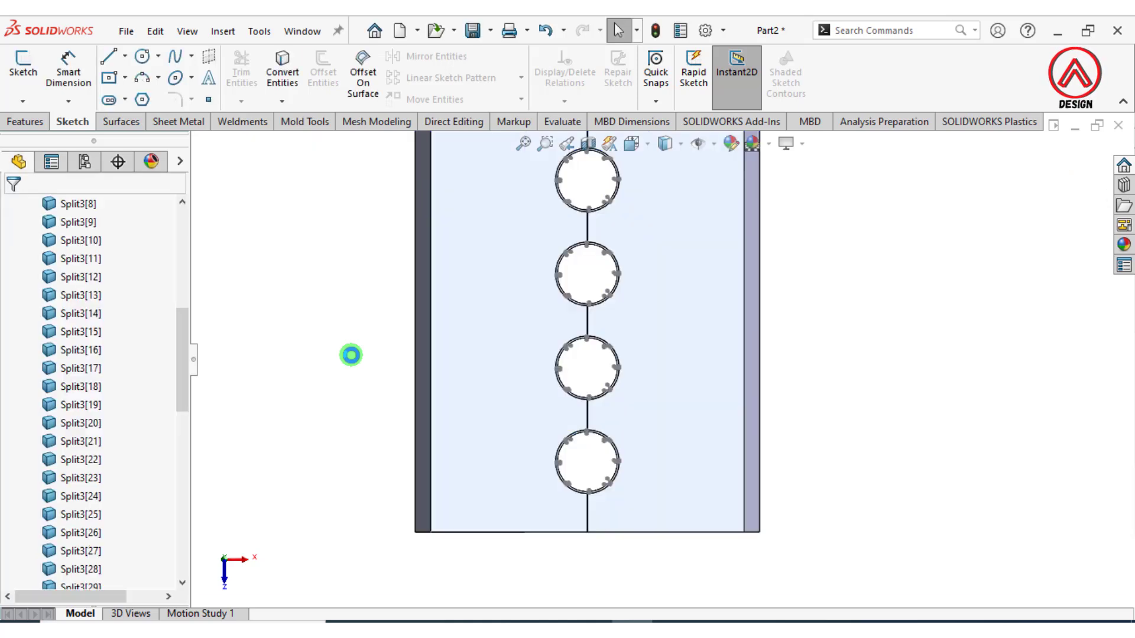
Hide the two large cavity blocks and the notch sketch, leaving the small notch pieces shown
left_click(504, 335)
left_click(605, 287)
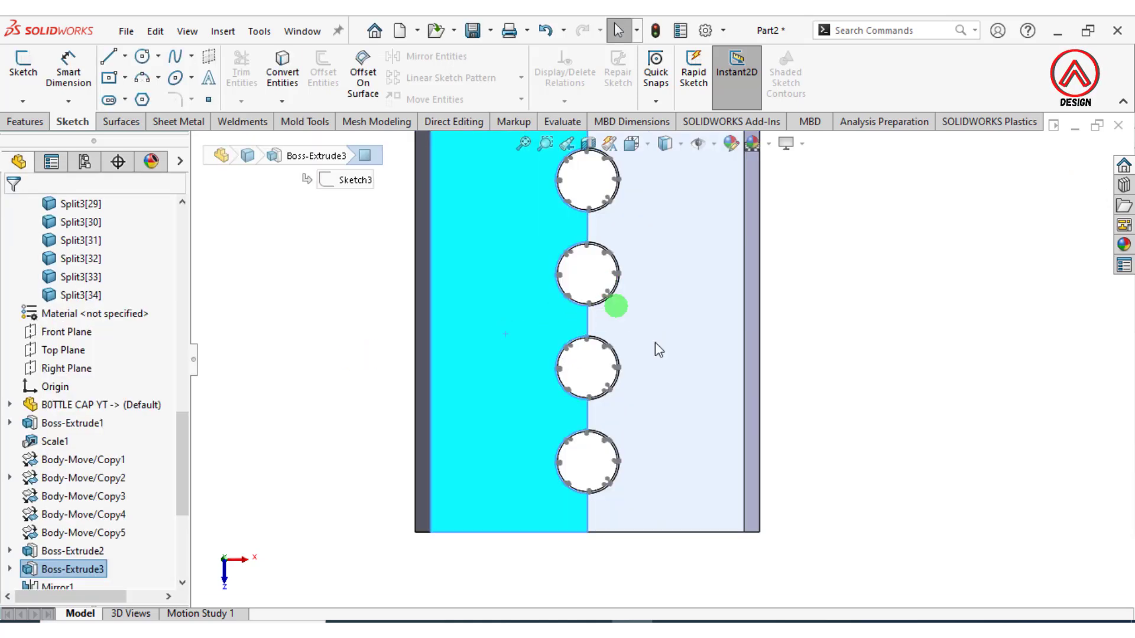
left_click(665, 354)
left_click(760, 305)
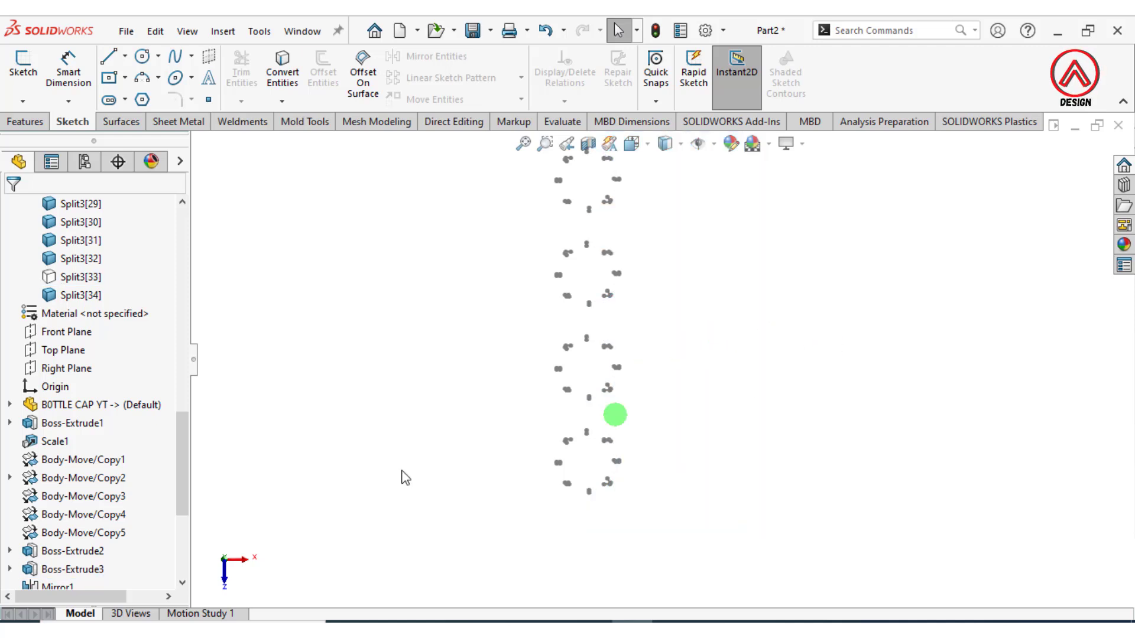
left_click_drag(176, 501, 178, 564)
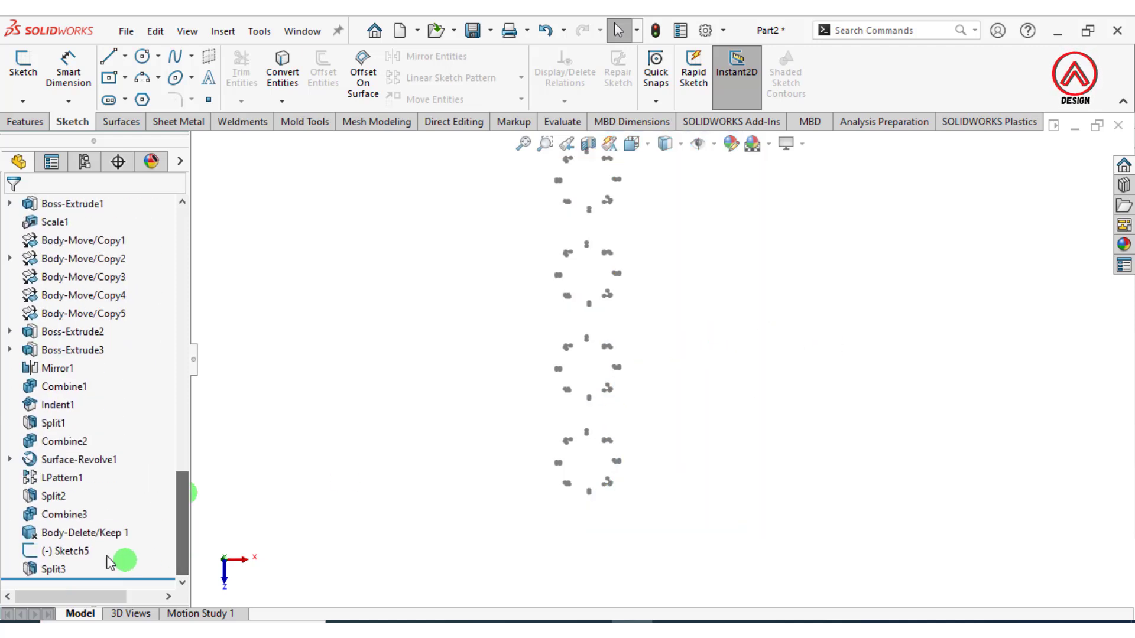
left_click(68, 551)
left_click(84, 530)
left_click(368, 443)
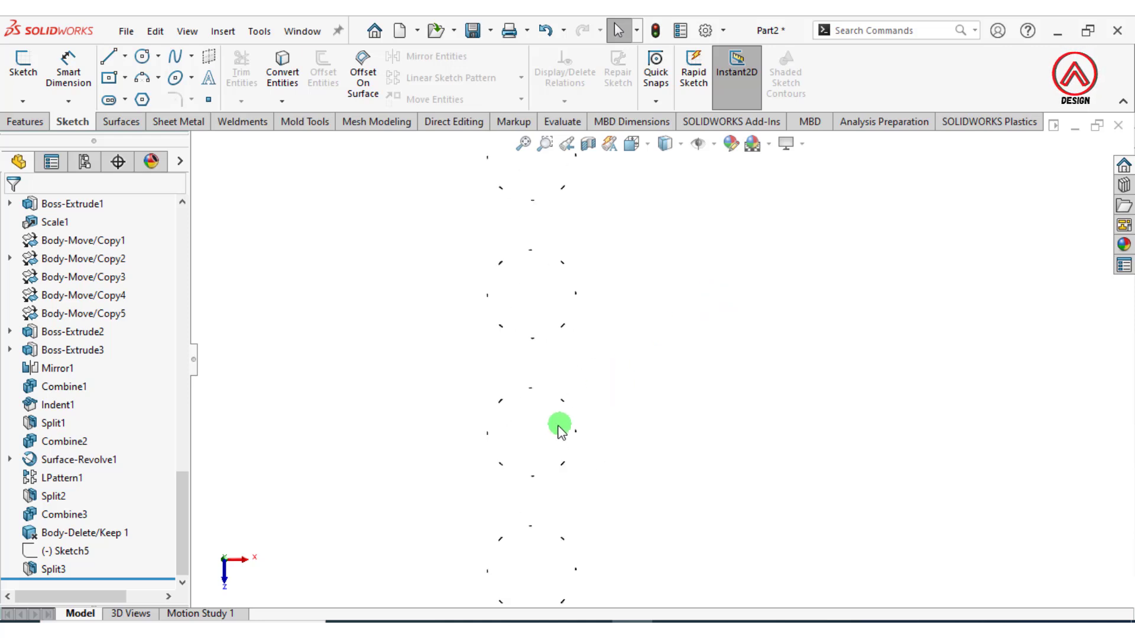
Delete the notch piece bodies of the three upper cavities, keeping those of the lowest cavity
left_click_drag(686, 183, 512, 436)
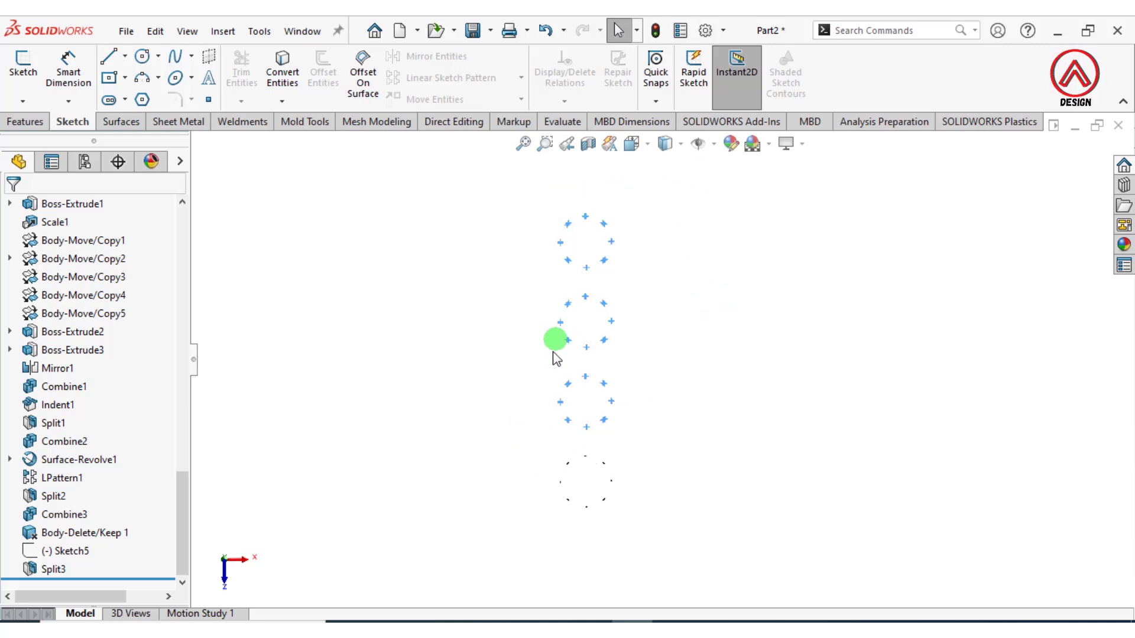
left_click(454, 123)
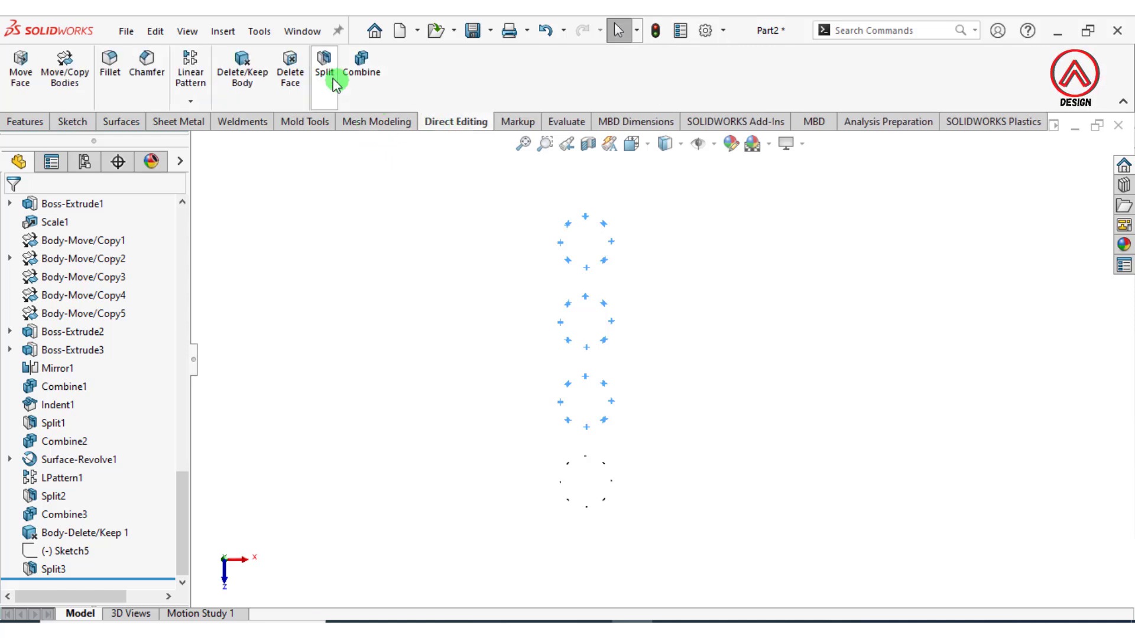
left_click(243, 80)
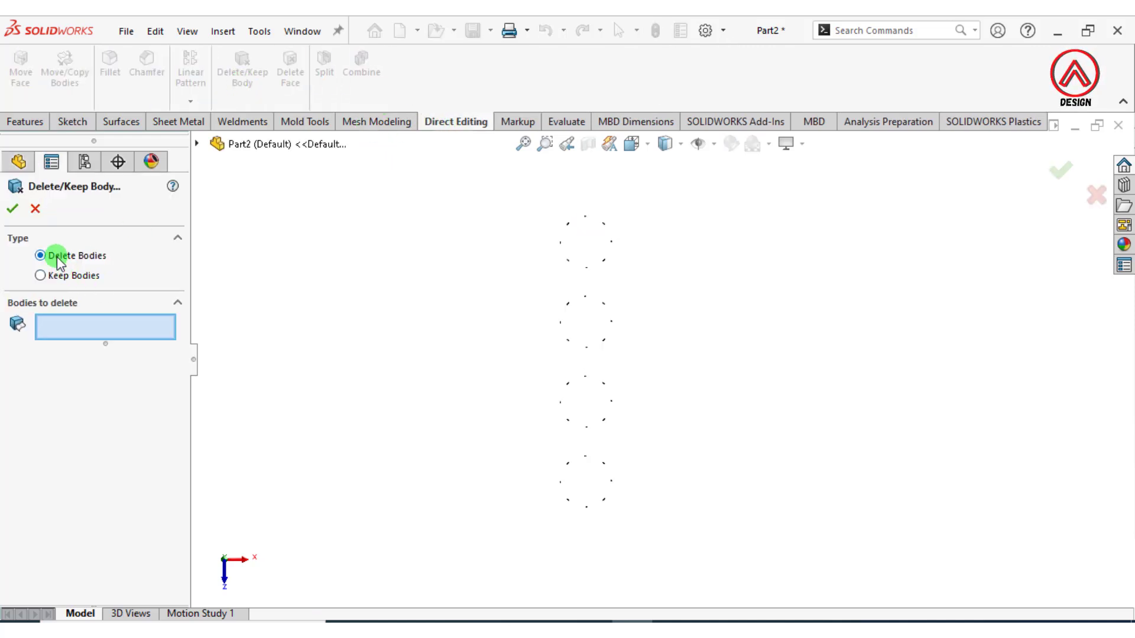
mouse_move(692, 189)
left_mouse_down()
mouse_move(580, 294)
mouse_move(517, 441)
left_mouse_up()
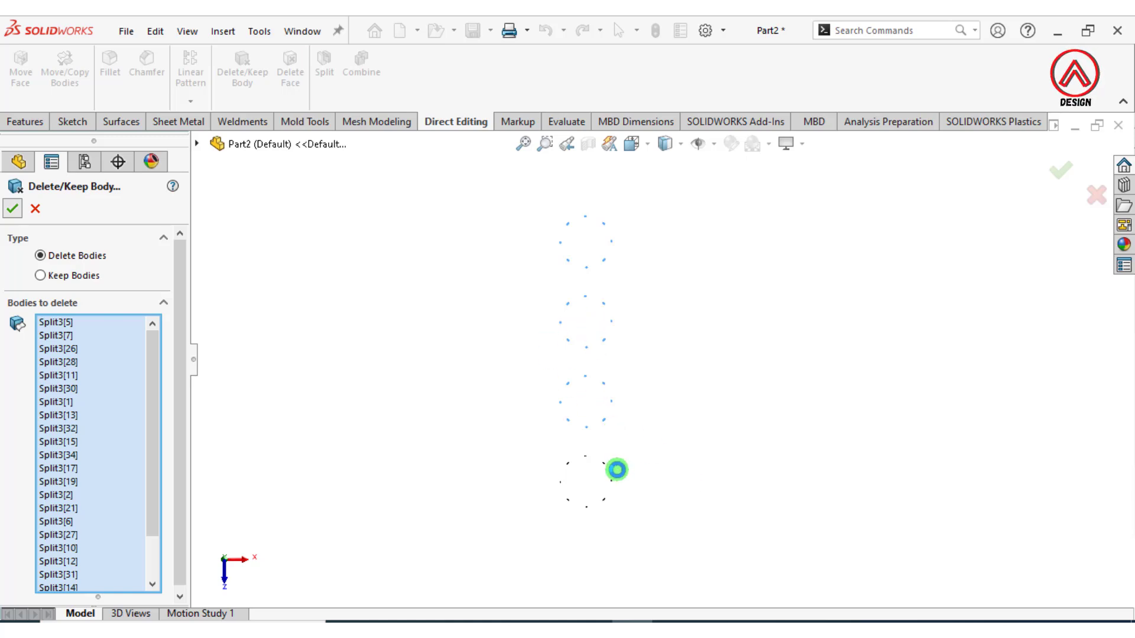
right_click(616, 469)
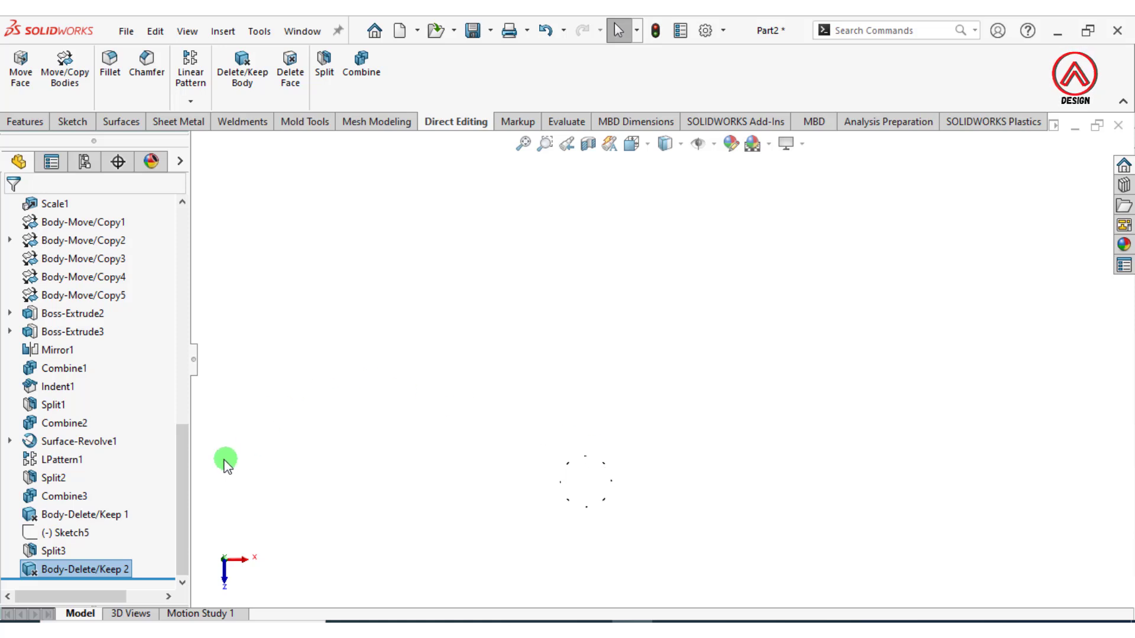
Show the combined core body Combine3 inside the remaining ring of notch pieces
left_click_drag(182, 449, 186, 281)
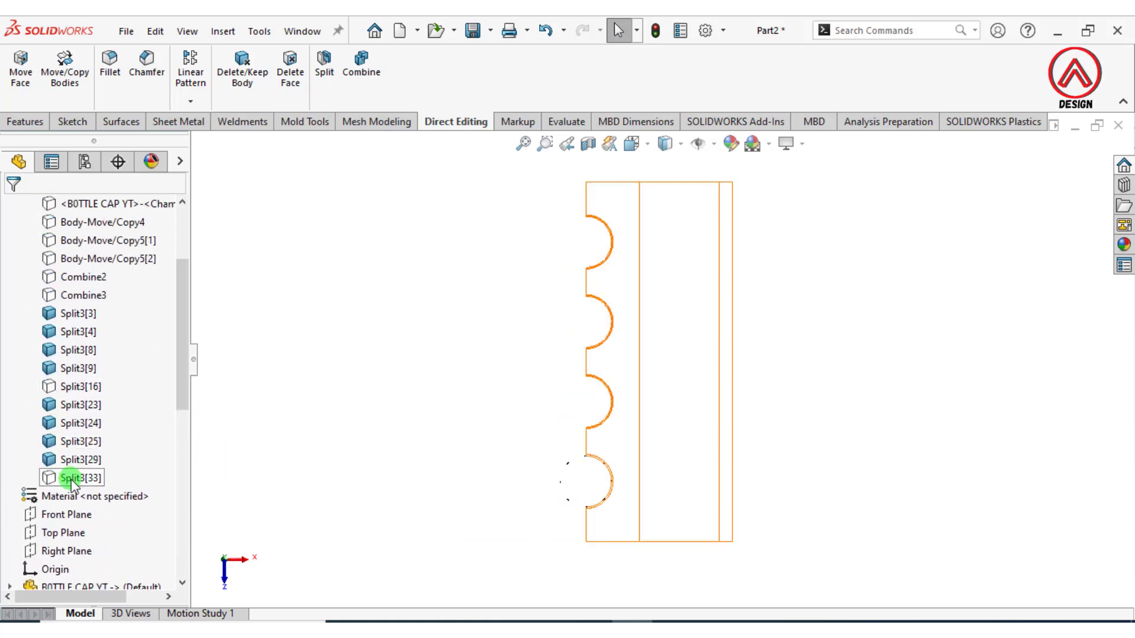
left_click(80, 296)
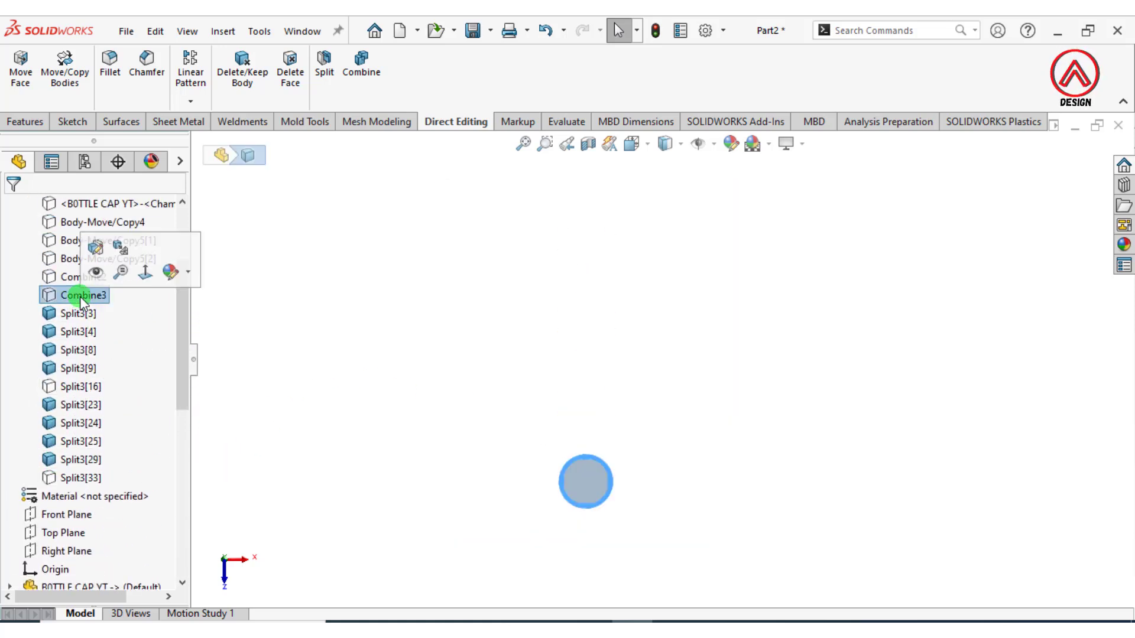
left_click(93, 271)
Combine the core body with its eight surrounding notch pieces using the Add operation
scroll(460, 439, "down", 5)
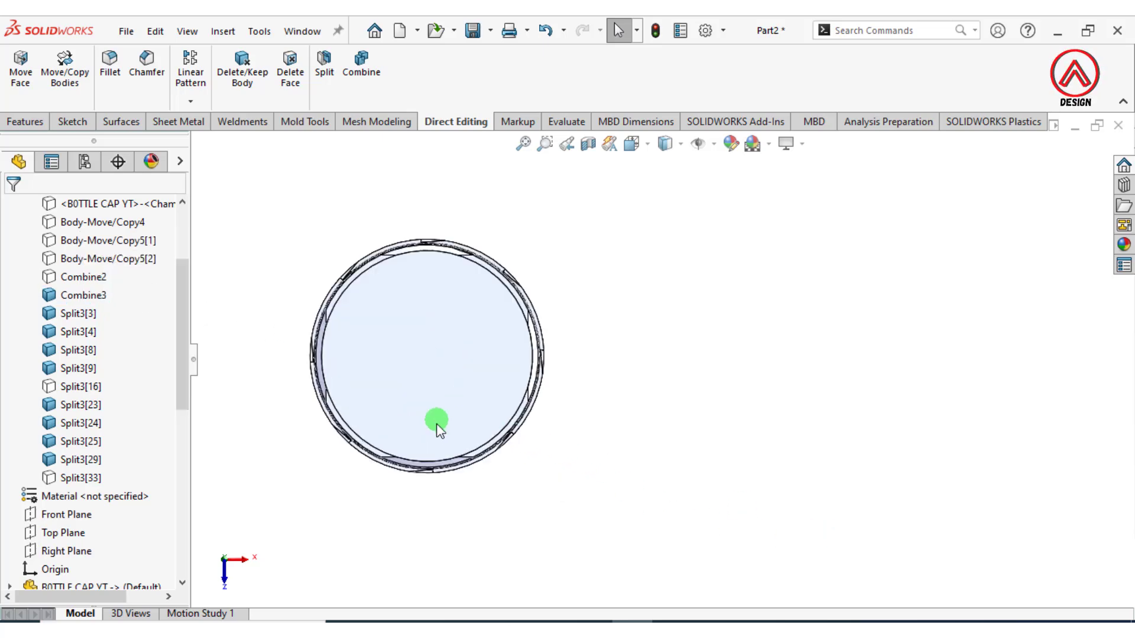
middle_click_drag(438, 439, 443, 298)
scroll(443, 482, "down", 10)
scroll(586, 396, "up", 10)
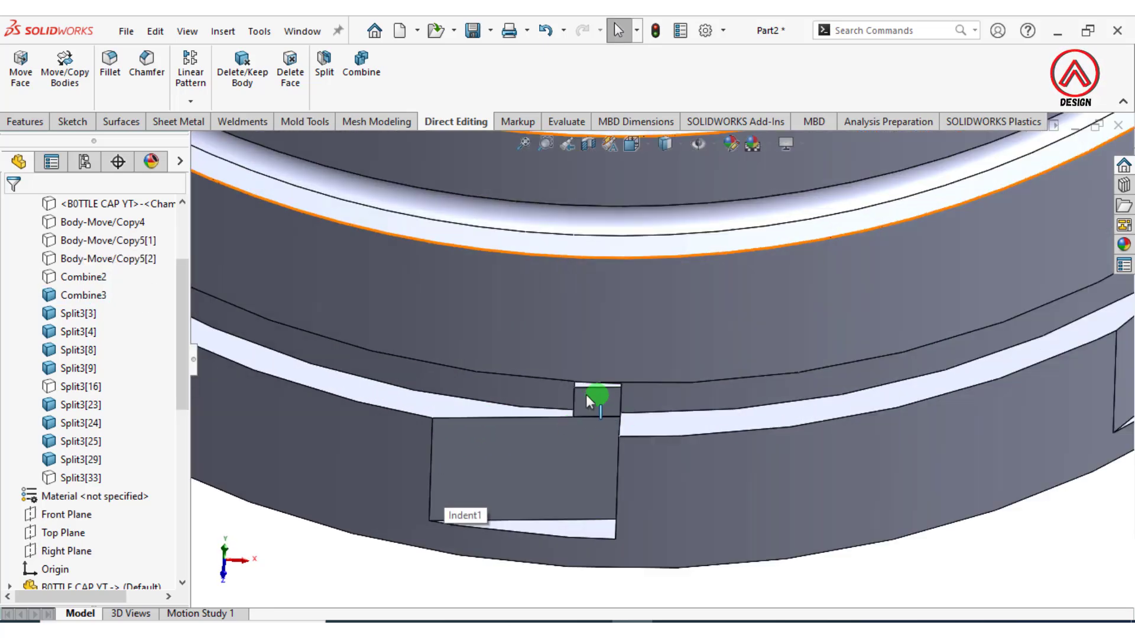
left_click(362, 64)
left_click_drag(750, 188, 426, 525)
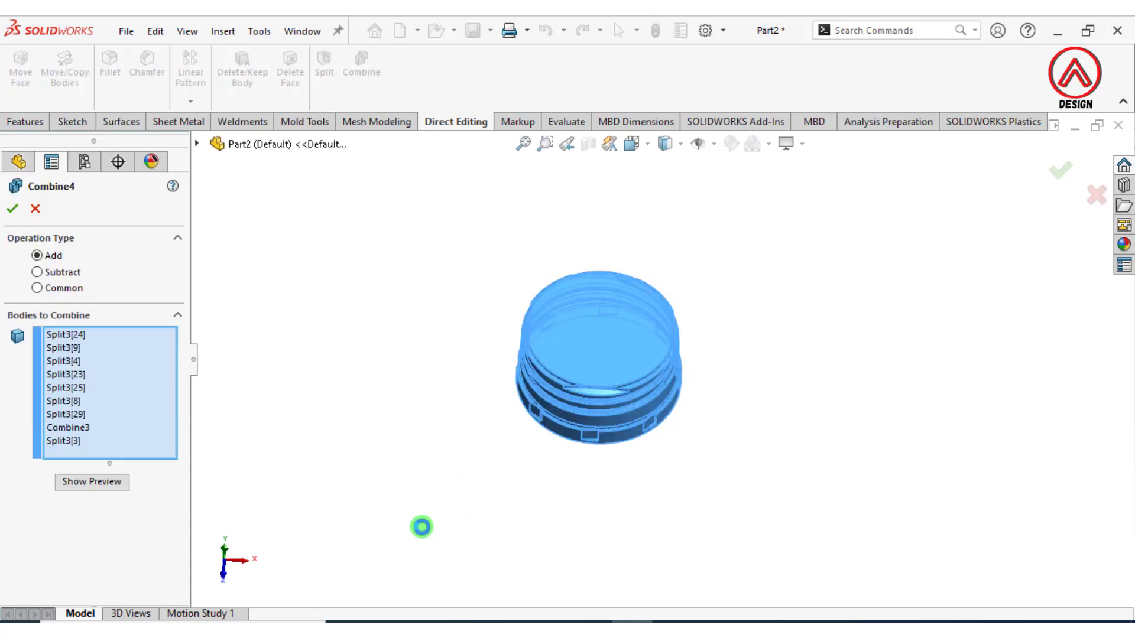
scroll(633, 393, "down", 10)
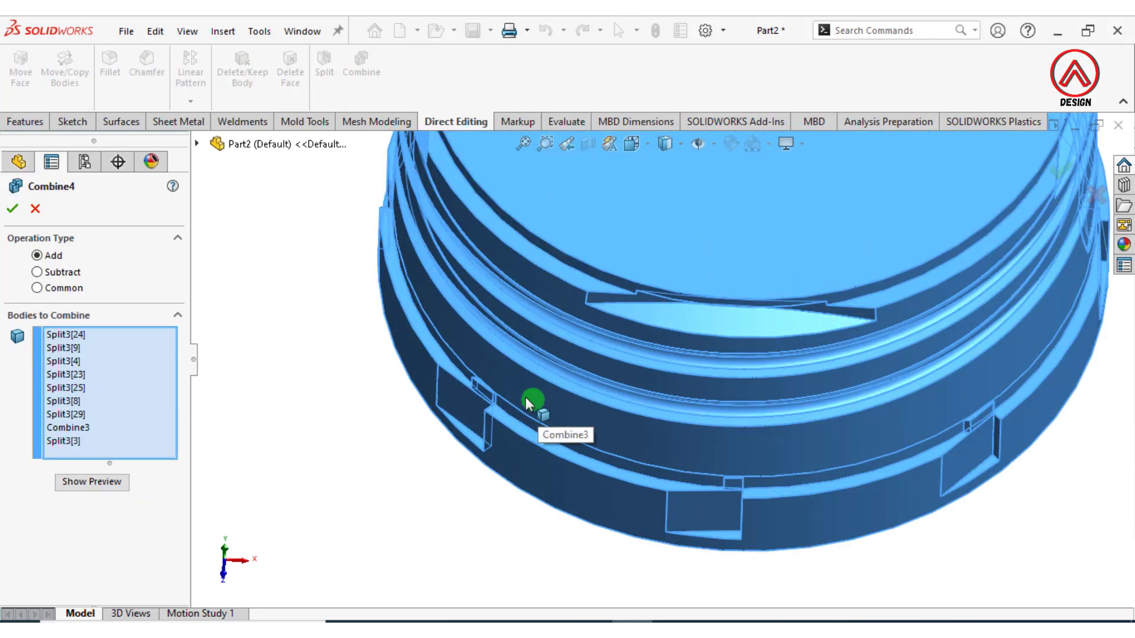
scroll(749, 362, "up", 10)
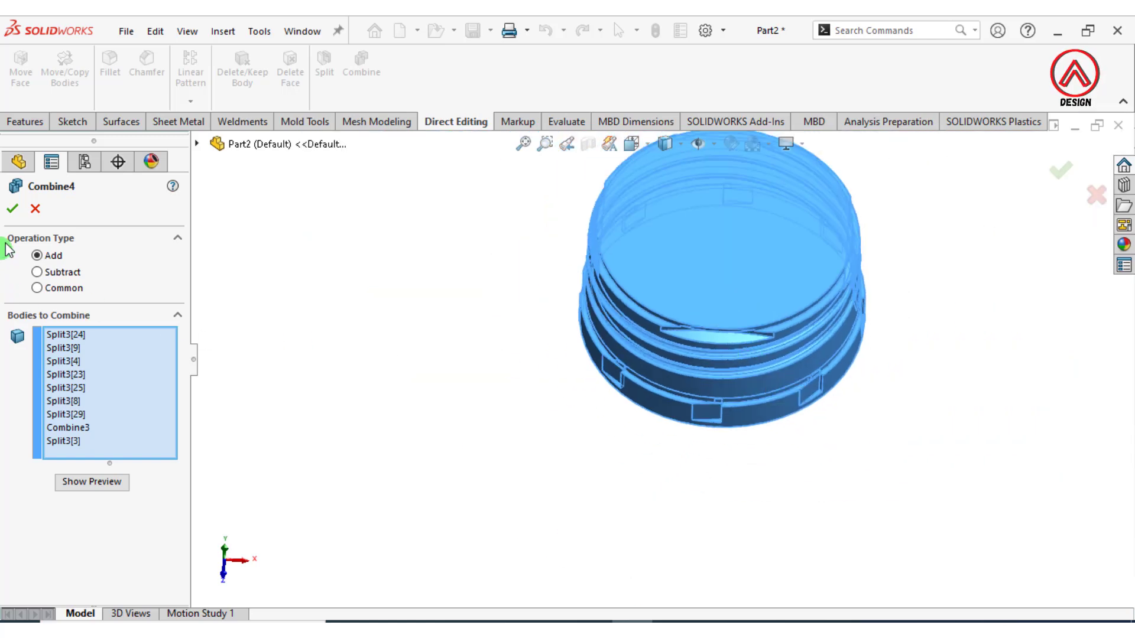
left_click(16, 210)
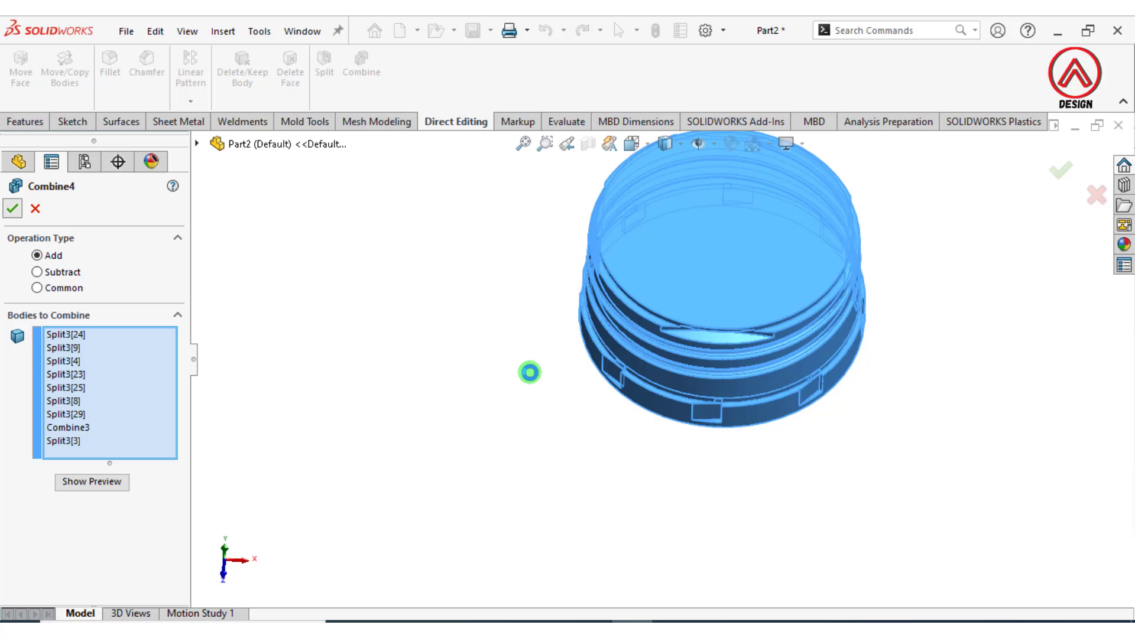
Start a sketch on the flat circular end face of the combined core, viewed normal to it
scroll(639, 399, "up", 4)
middle_click_drag(747, 362, 717, 299)
scroll(687, 311, "down", 8)
left_click(739, 360)
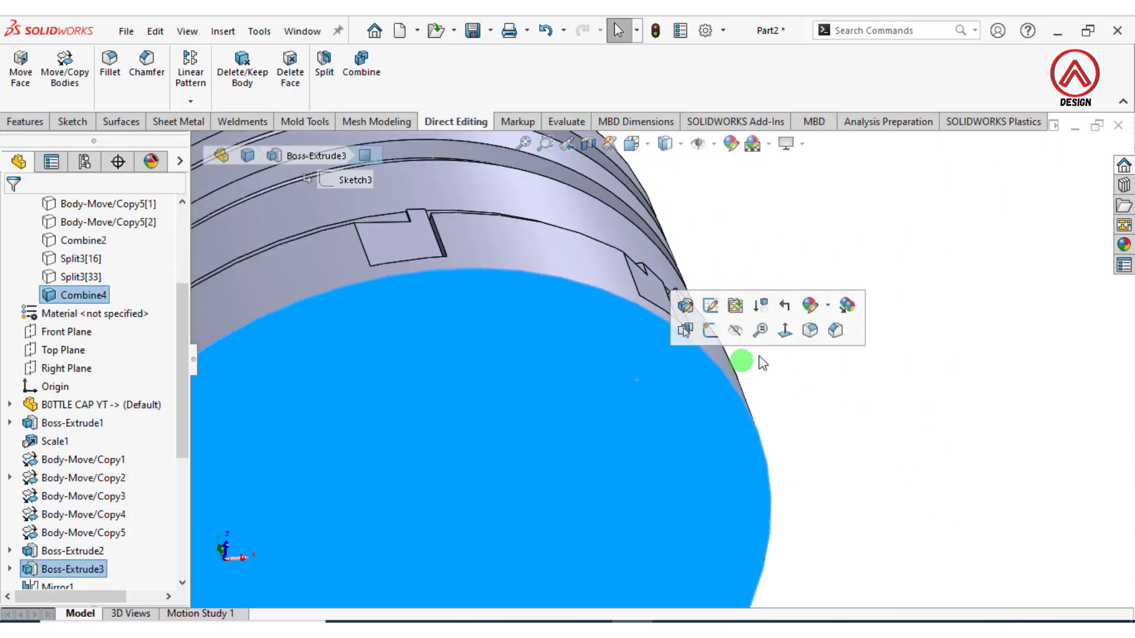
left_click(785, 330)
left_click(72, 121)
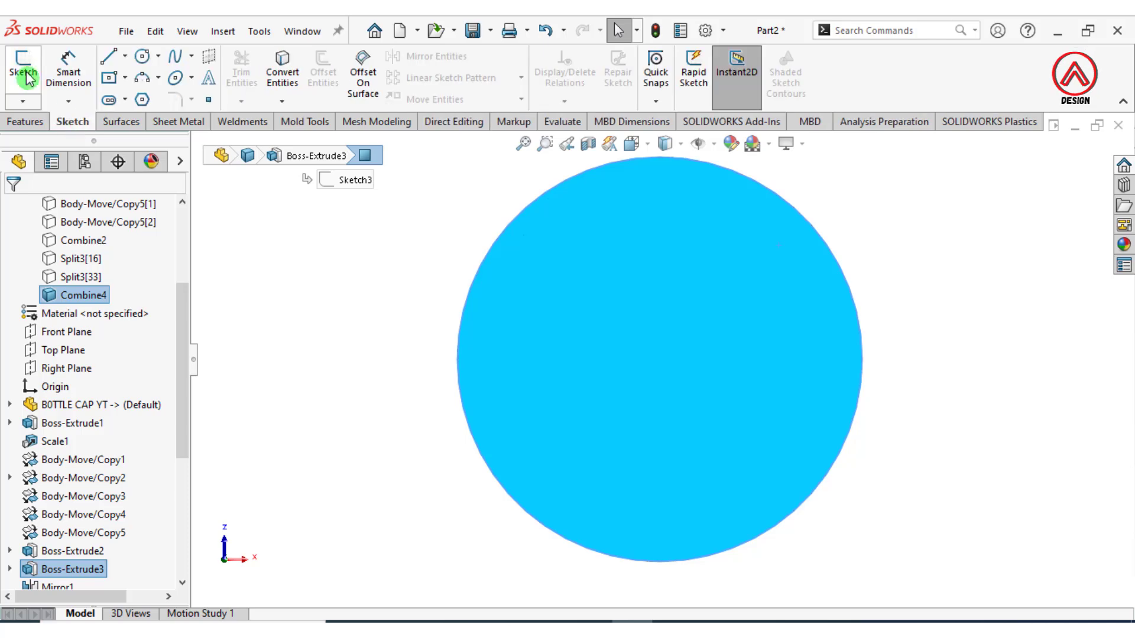
left_click(27, 77)
Draw a circle concentric with the core's end face and set its diameter to 50 mm
left_click(143, 56)
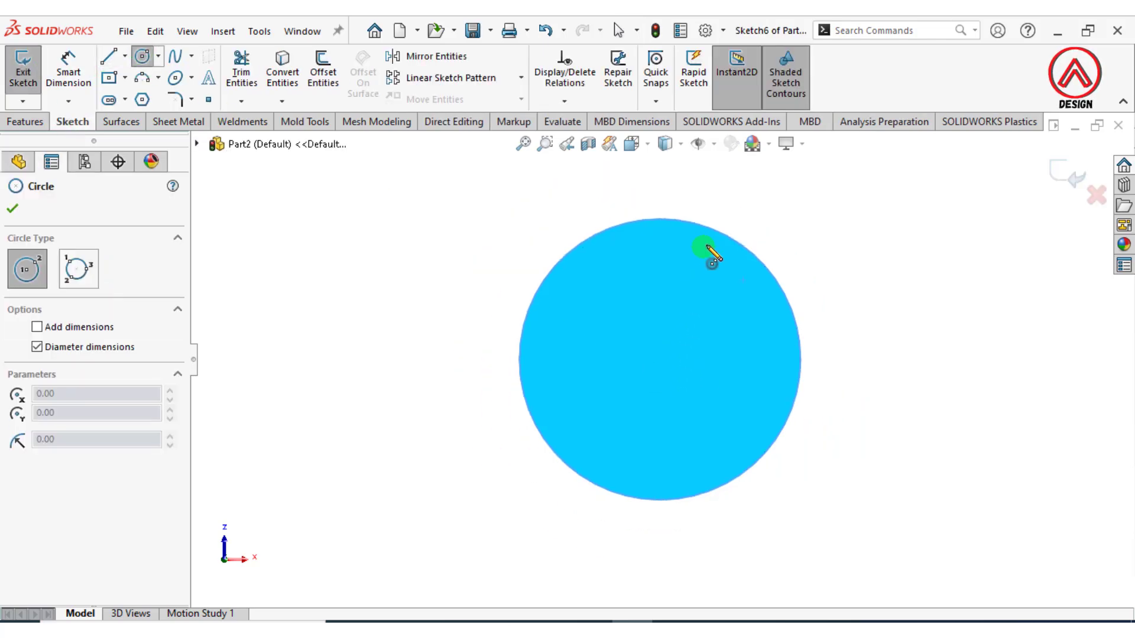
left_click(660, 359)
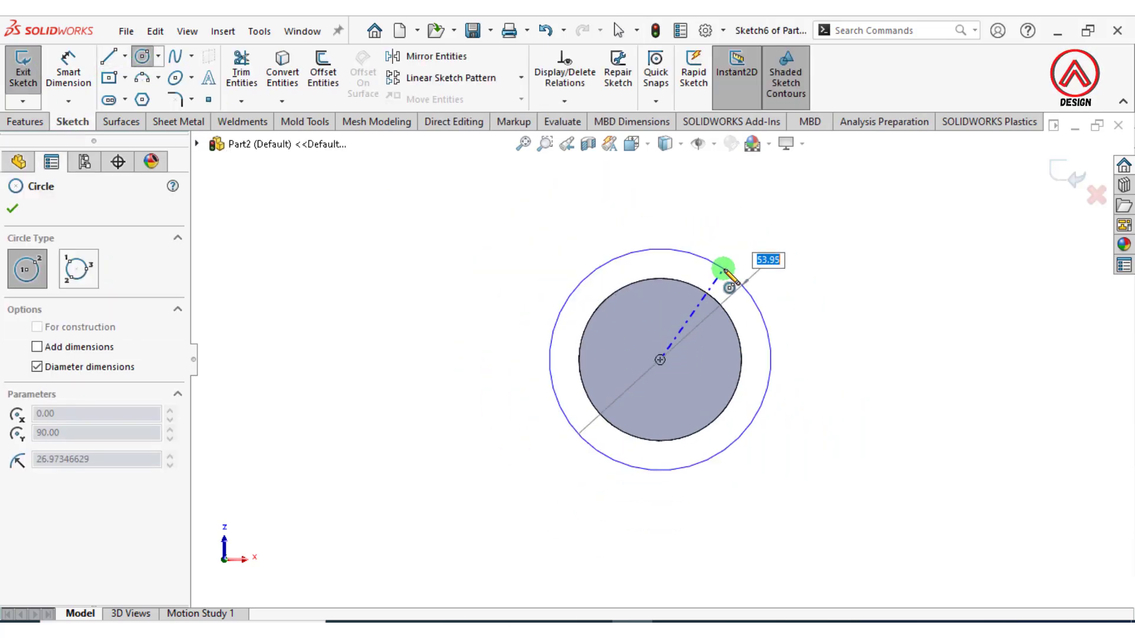
left_click(729, 274)
left_click(69, 71)
left_click(733, 278)
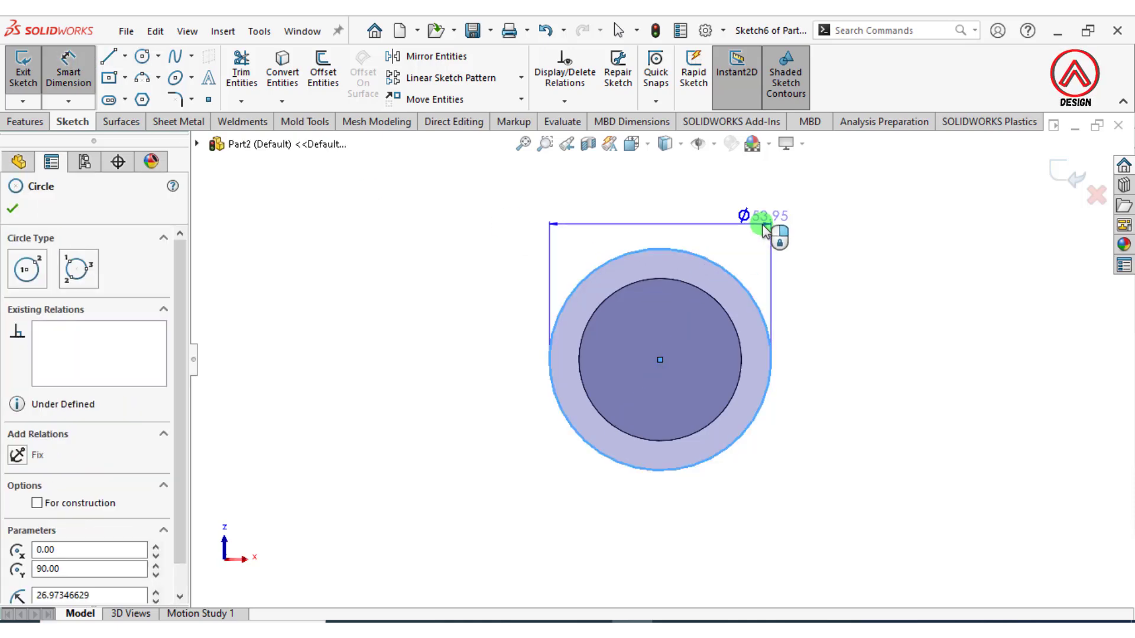
left_click(764, 231)
type("50")
key("Return")
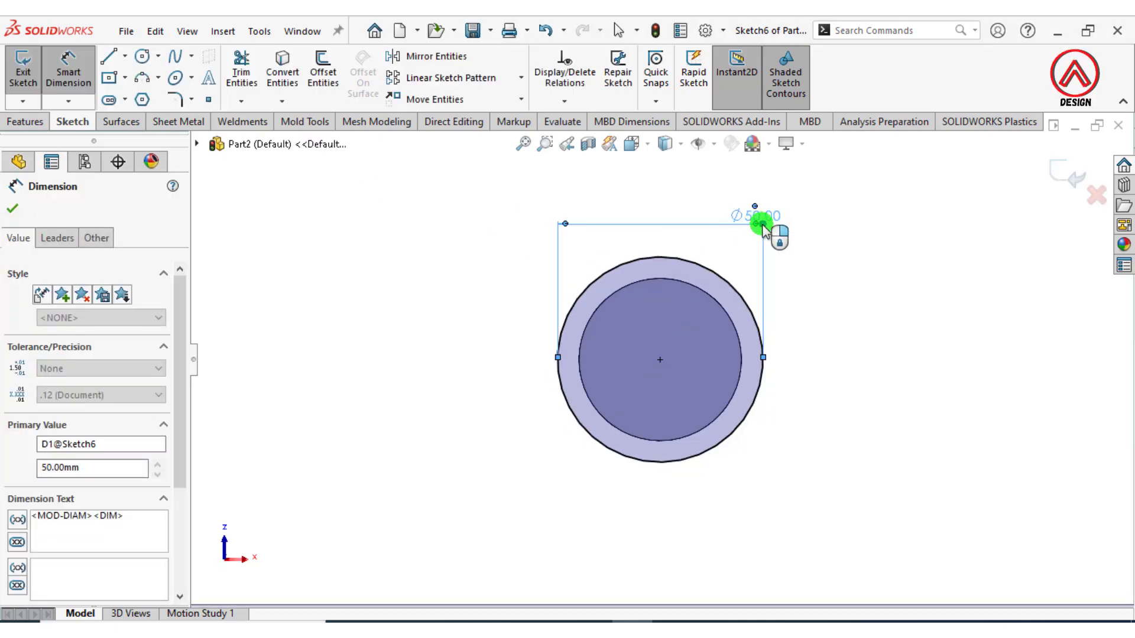
Set up a boss extrusion of the 50 mm circle ending offset from the Top Plane, with its direction flipped away from the threaded core
middle_click_drag(759, 292, 703, 390)
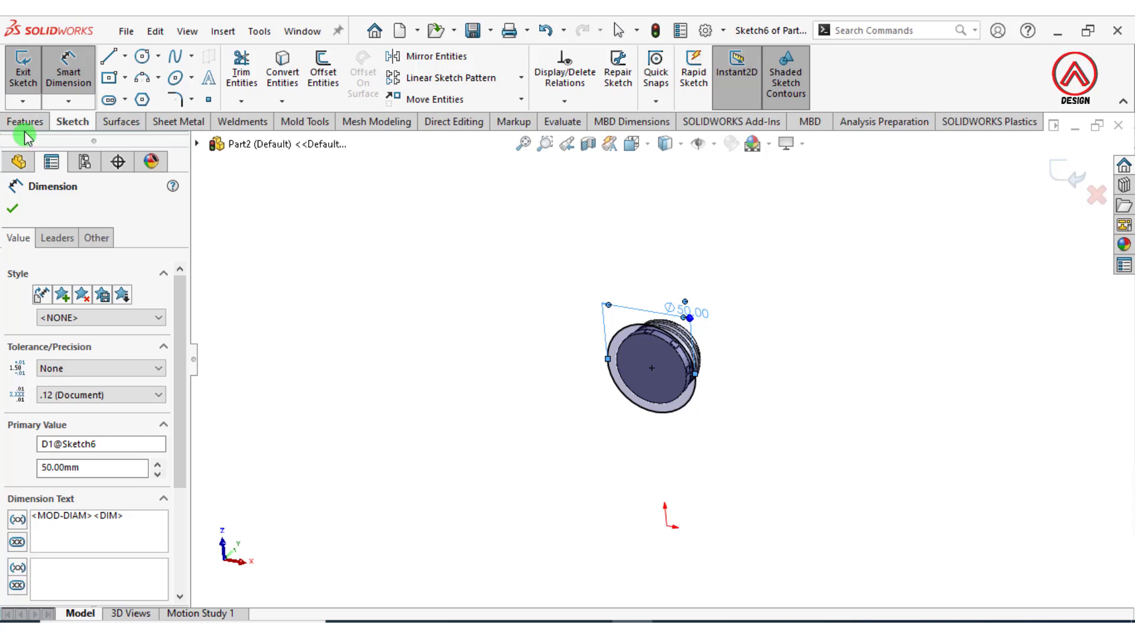
left_click(25, 122)
left_click(29, 70)
middle_click_drag(712, 321, 702, 487)
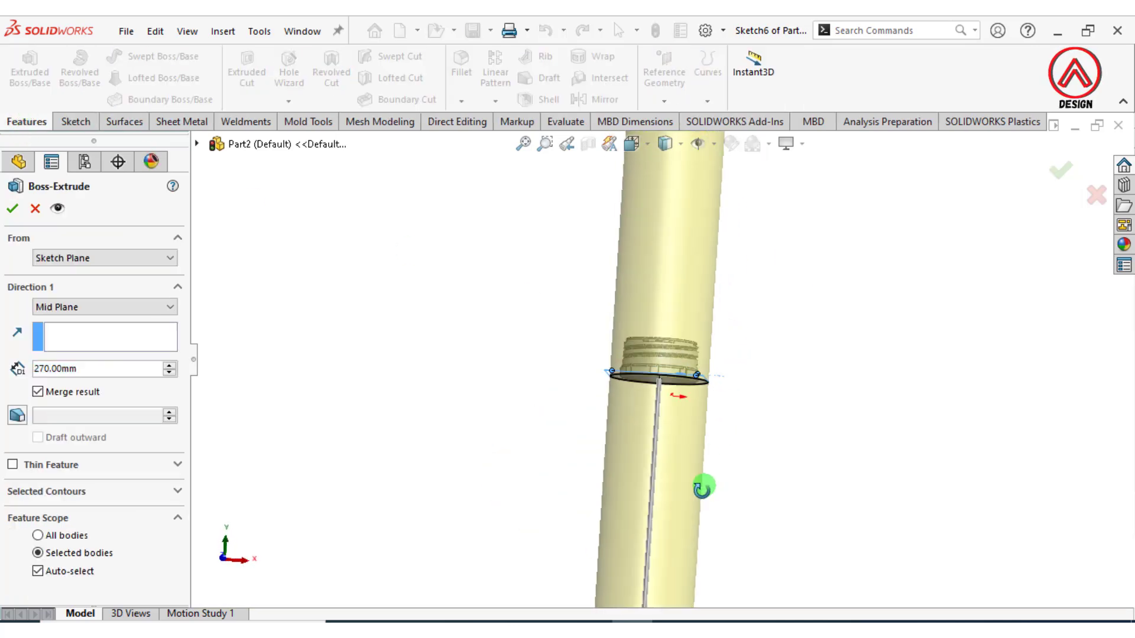
left_click(65, 306)
left_click(77, 365)
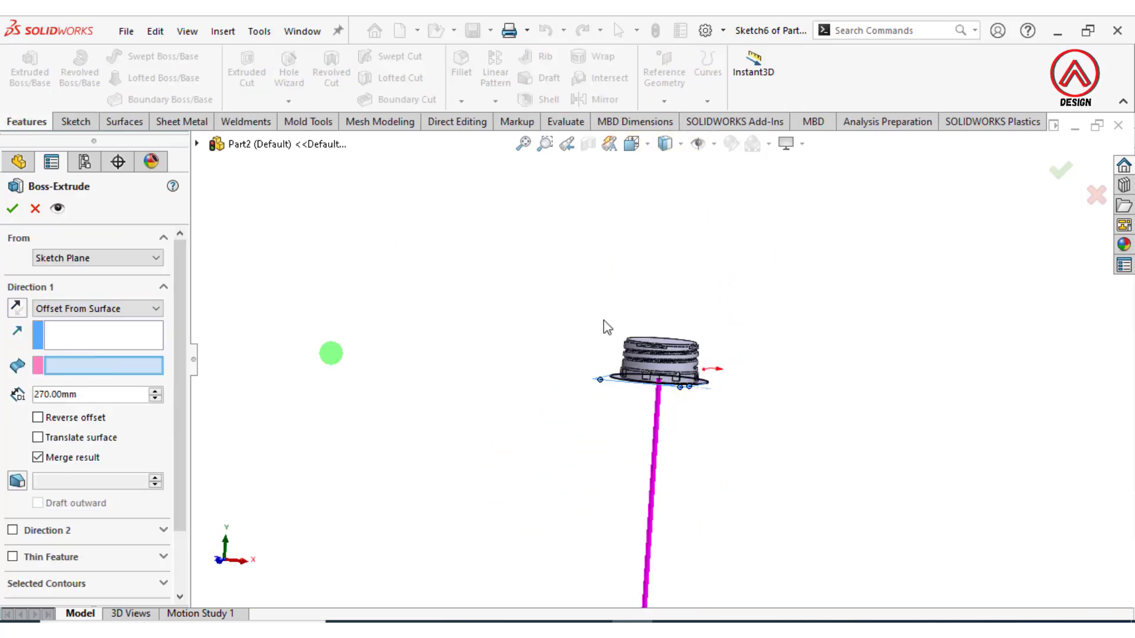
left_click(197, 143)
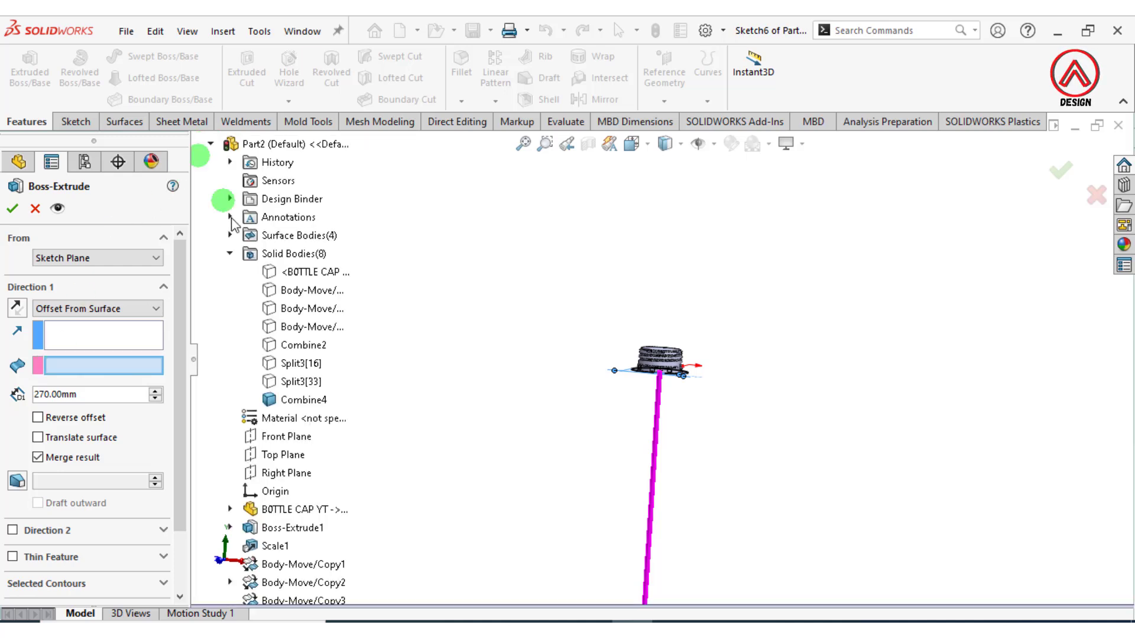
left_click(267, 457)
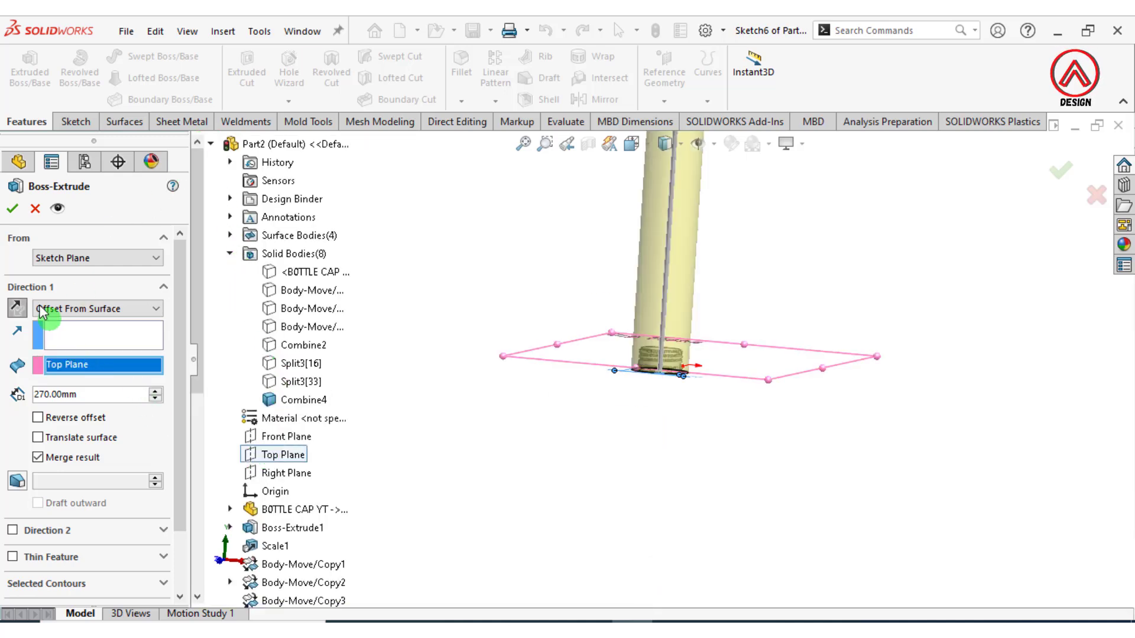
left_click(17, 306)
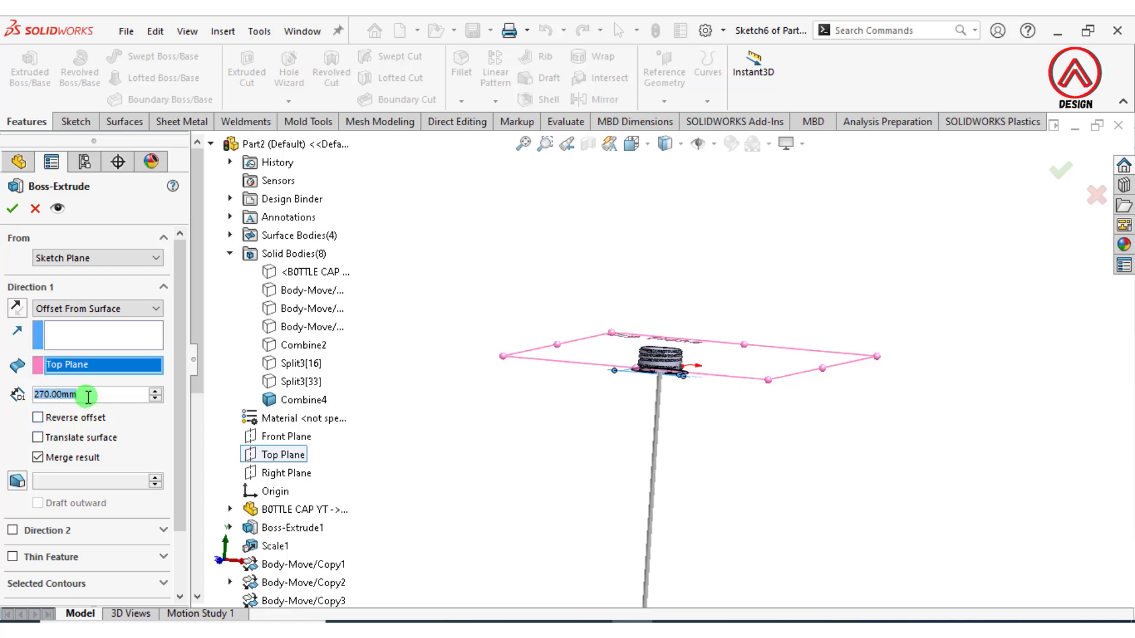
Set the extrusion's offset distance to 70 mm with the offset reversed and create the core body
type("70")
key("Return")
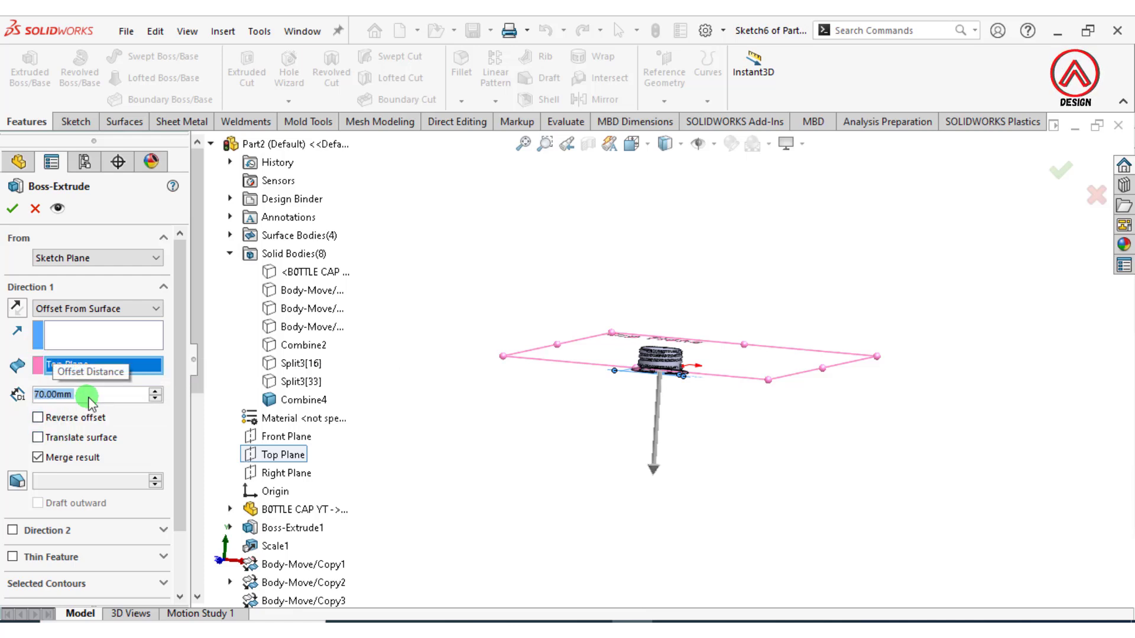
left_click(76, 418)
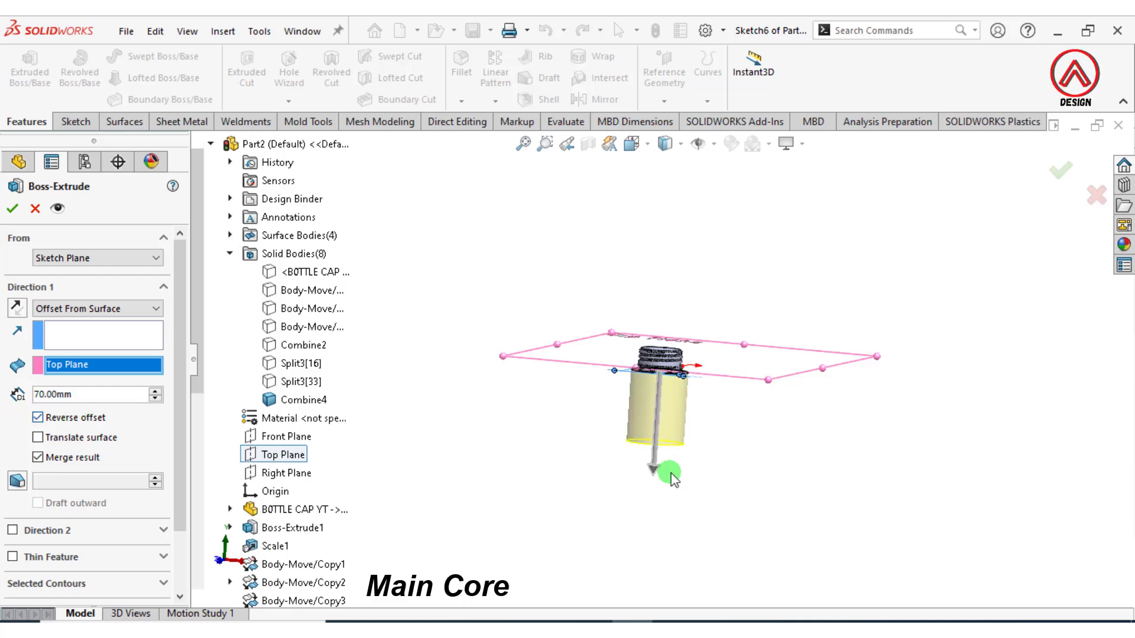
left_click(12, 211)
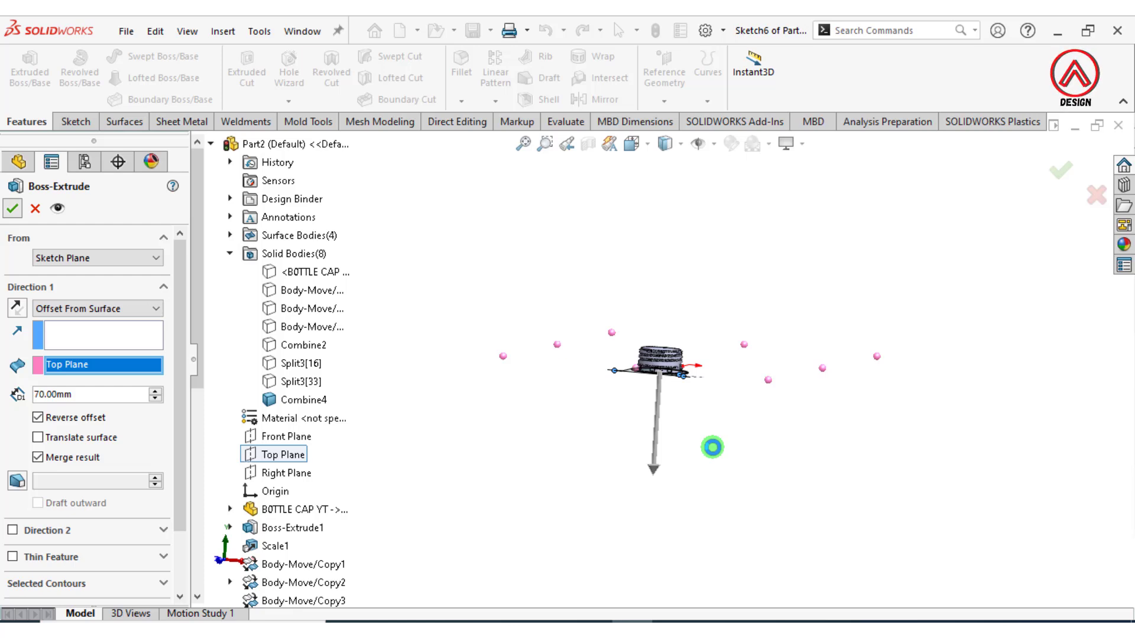
Start a sketch on the circular bottom face of the extruded core, seen from the Bottom view
scroll(715, 448, "up", 2)
scroll(666, 421, "down", 5)
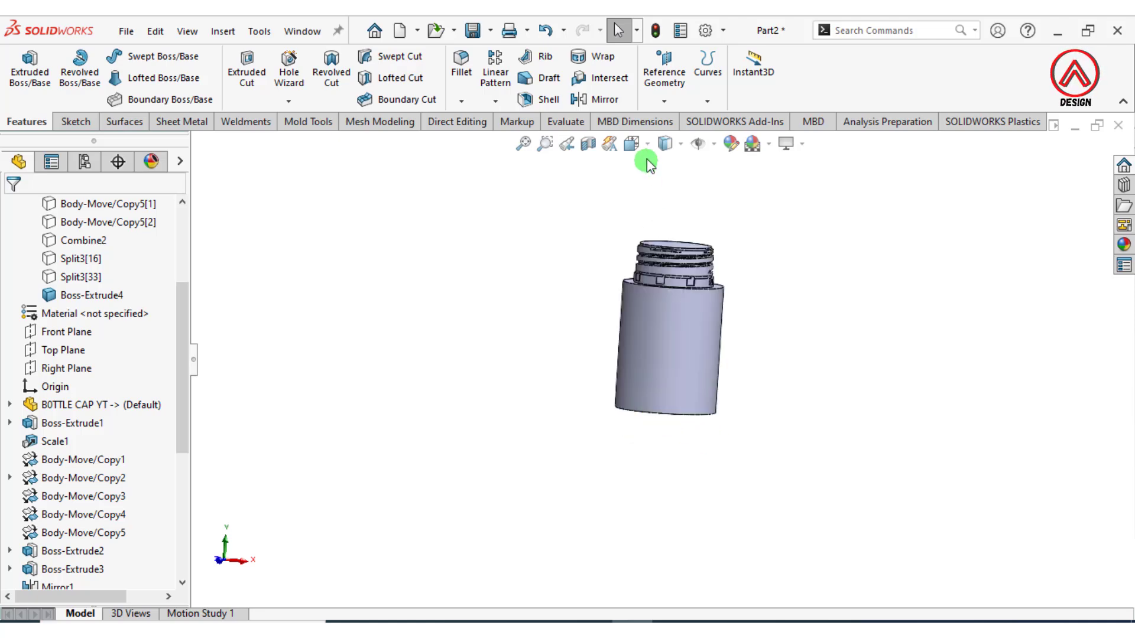
left_click(631, 144)
left_click(672, 249)
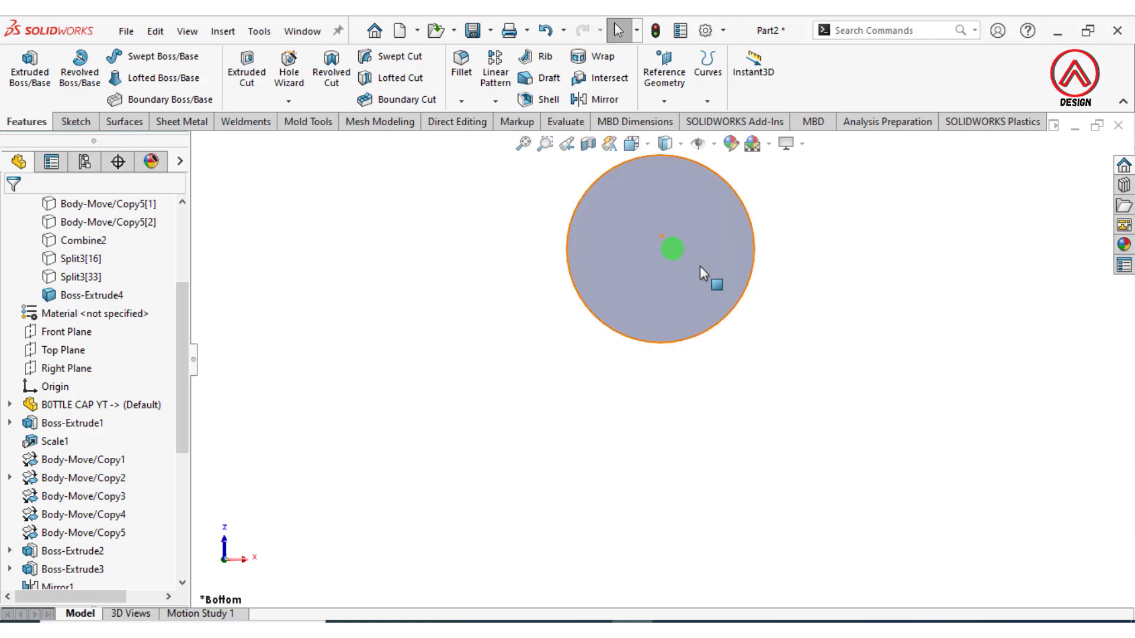
left_click(651, 317)
left_click(722, 273)
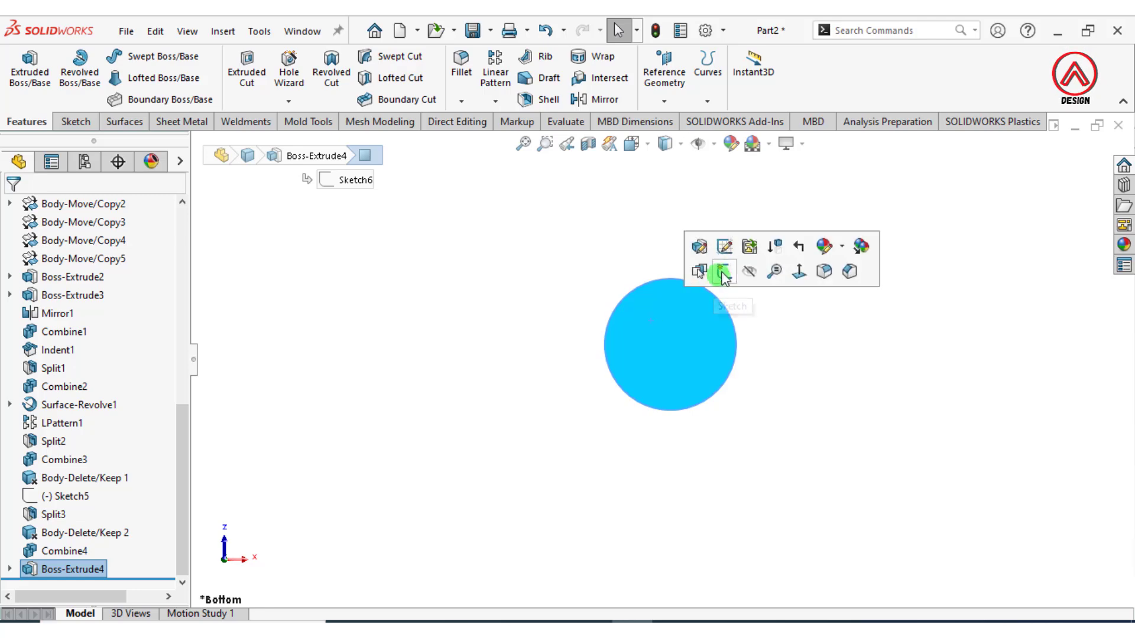
Offset the bottom face's circular edge outward by 2.5 mm
left_click(122, 54)
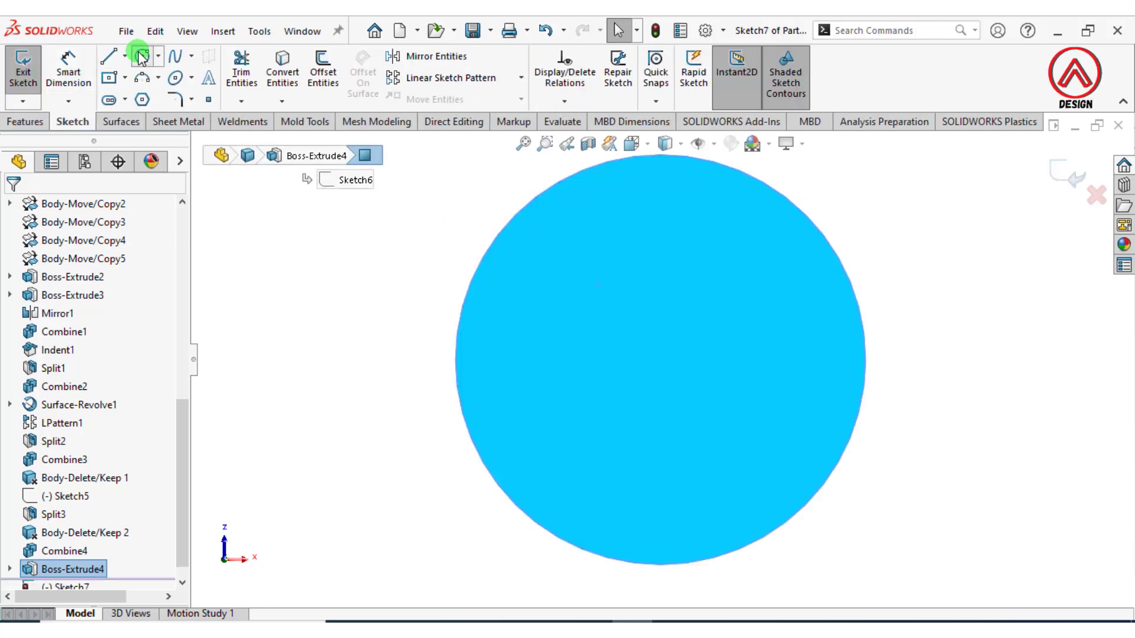
left_click(142, 57)
left_click(314, 75)
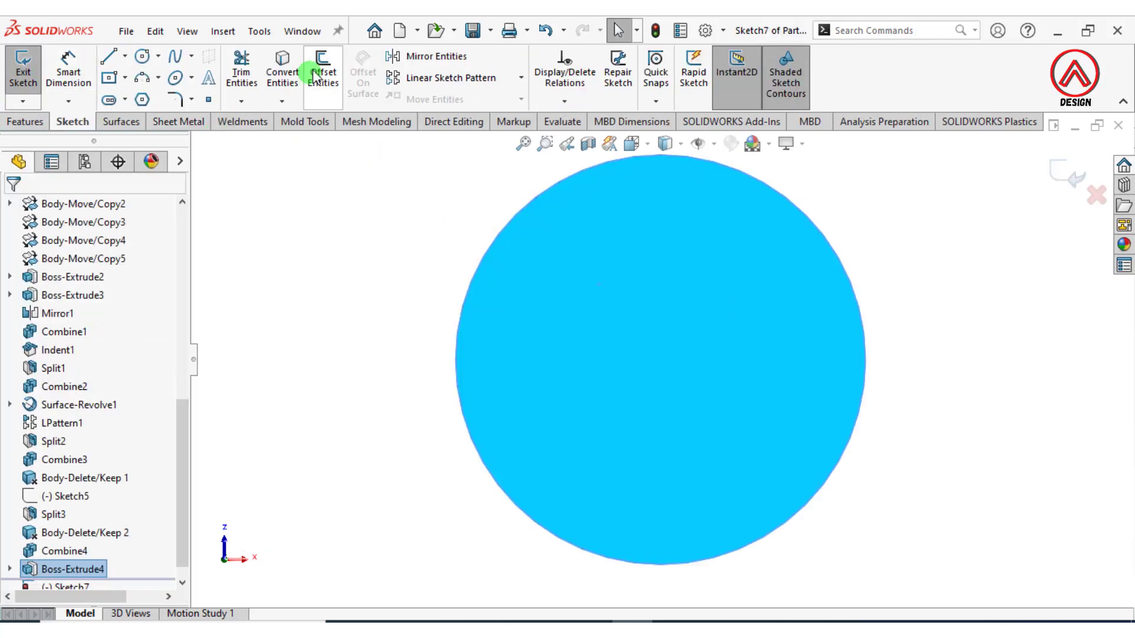
left_click(78, 261)
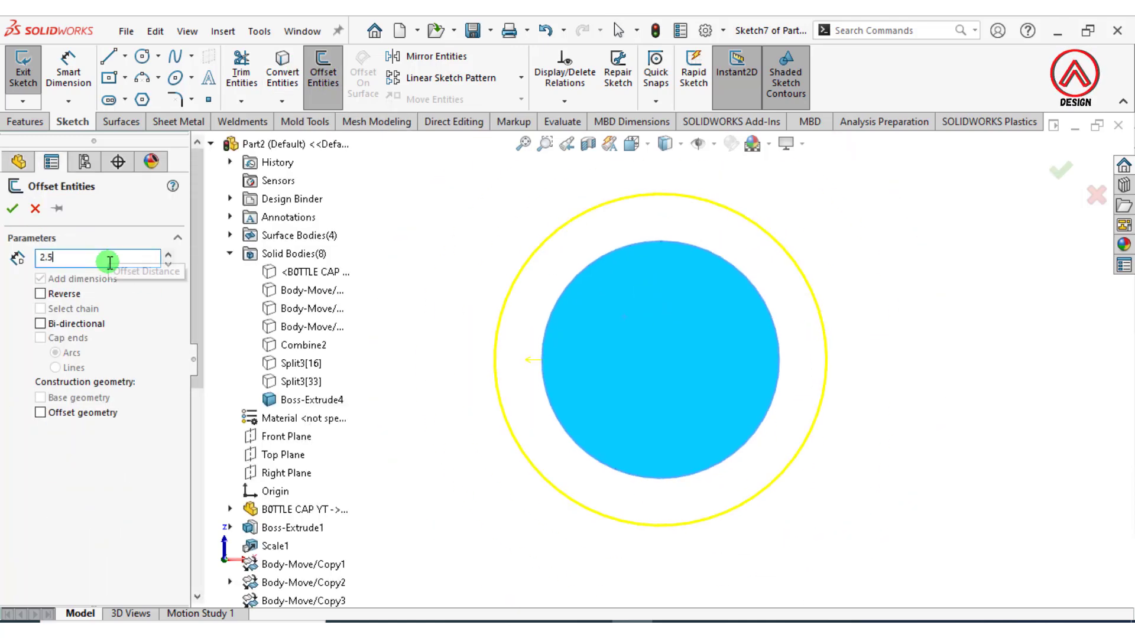
key("Return")
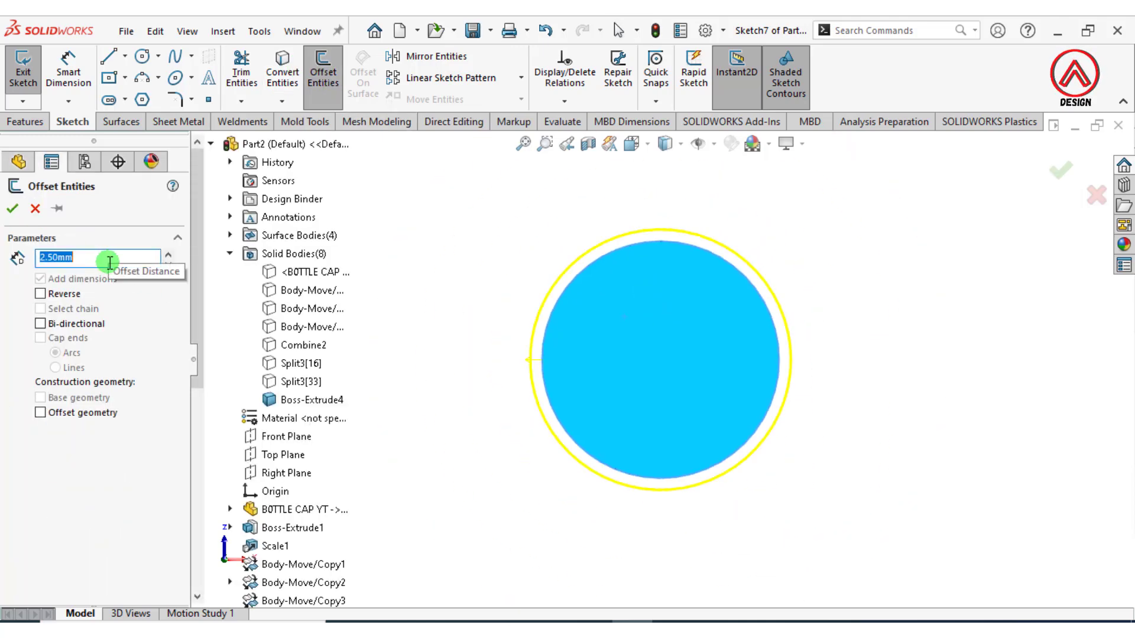
left_click(12, 208)
Draw a center rectangle from the circle's center, extending past both sides of it, and set its height to 51 mm
left_click(108, 78)
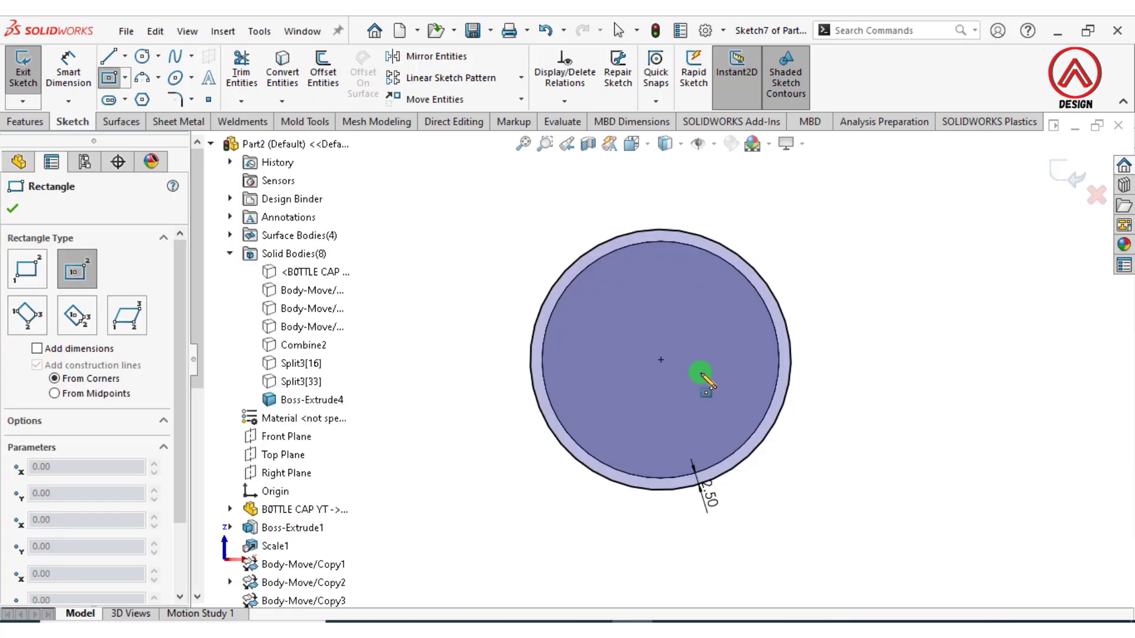
left_click(661, 361)
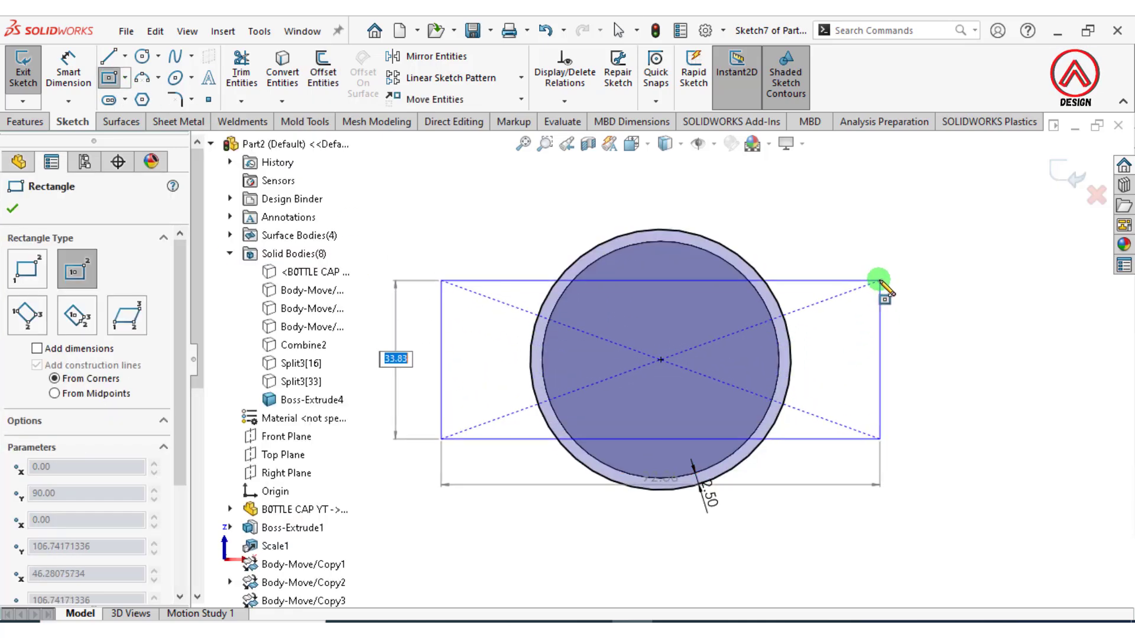
left_click(879, 279)
left_click(67, 68)
left_click(879, 343)
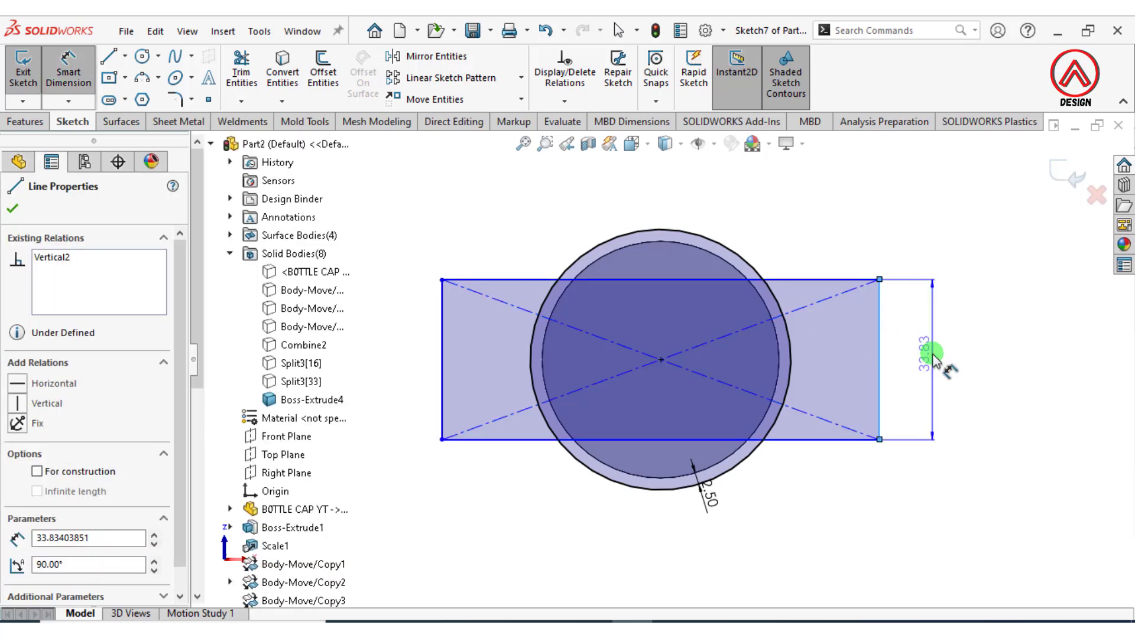
left_click(932, 358)
type("51")
key("Return")
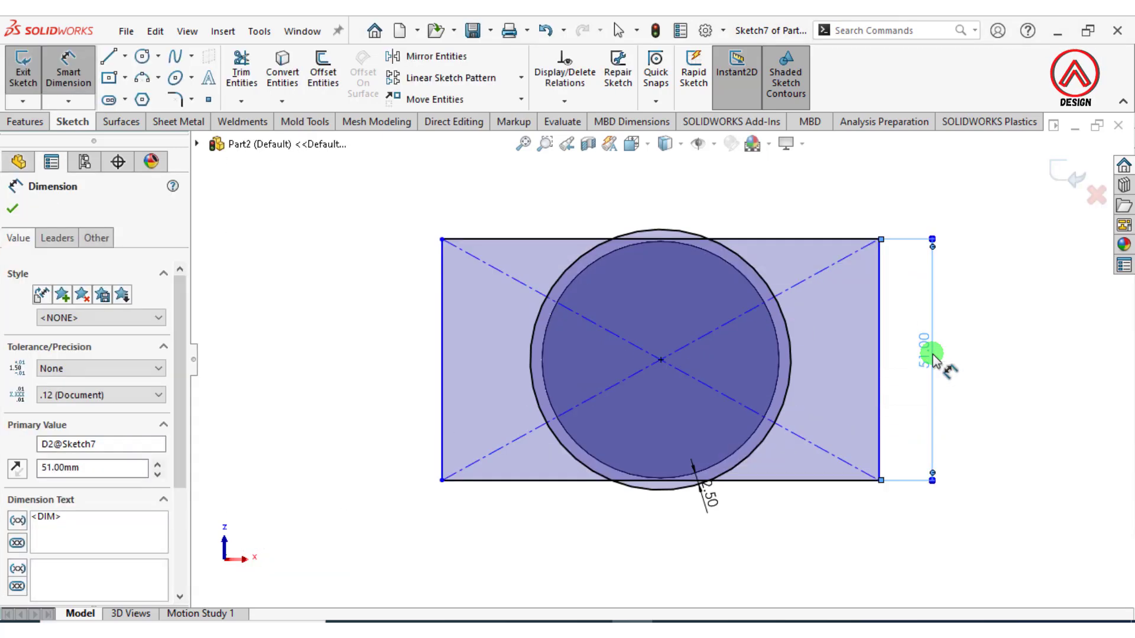
Start a boss extrusion of the flange sketch with a Blind end condition and a depth of 10 mm
left_click(23, 124)
left_click(29, 71)
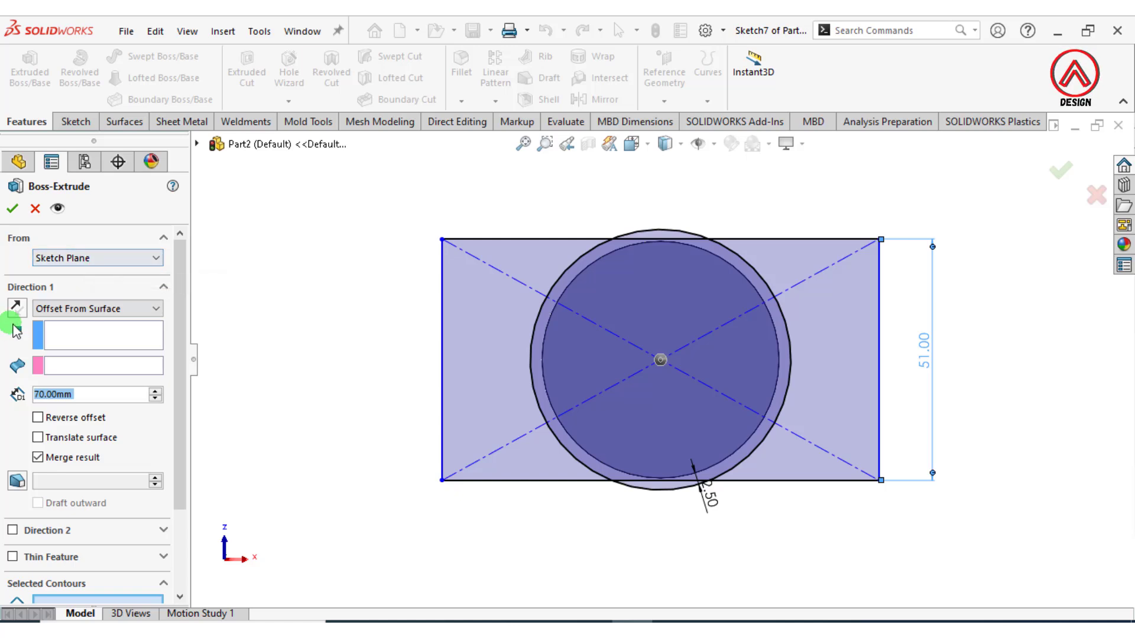
left_click(76, 307)
left_click(48, 324)
left_click(65, 367)
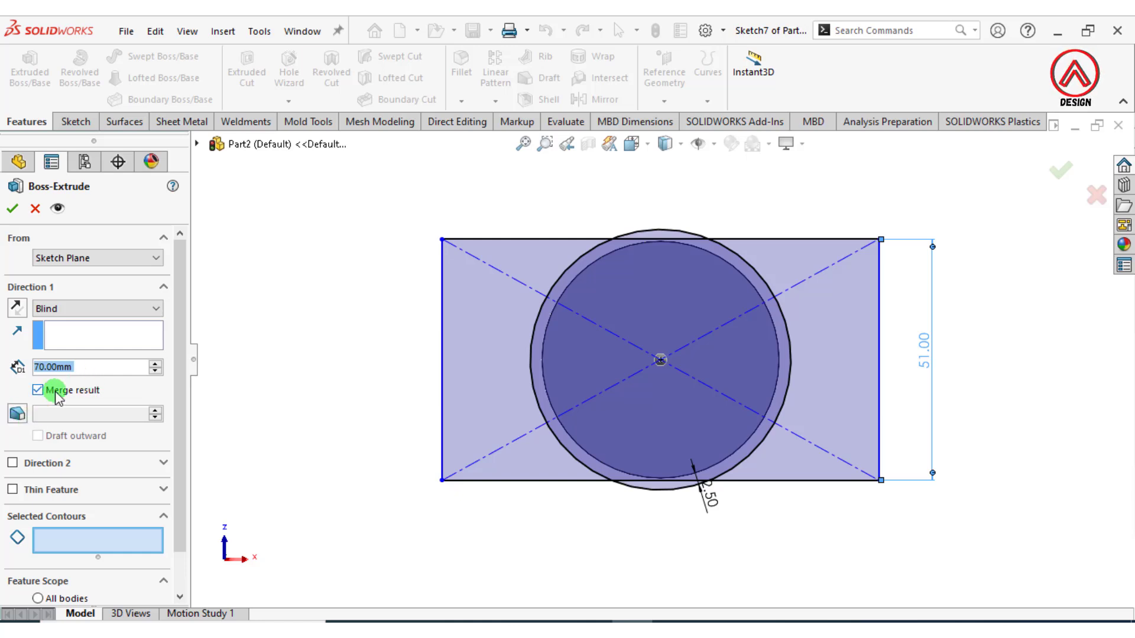
type("10")
Choose the inner circle and surrounding ring region within the rectangle as contours, and extrude them merged and reversed toward the core's threaded end
left_click(55, 542)
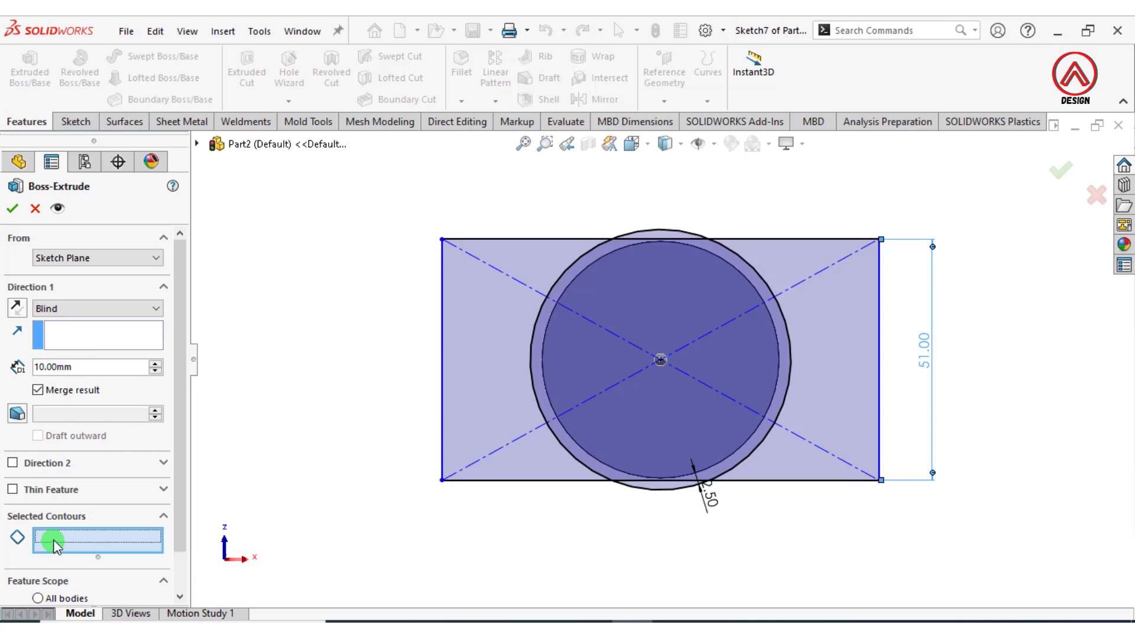
left_click(665, 402)
scroll(534, 376, "down", 4)
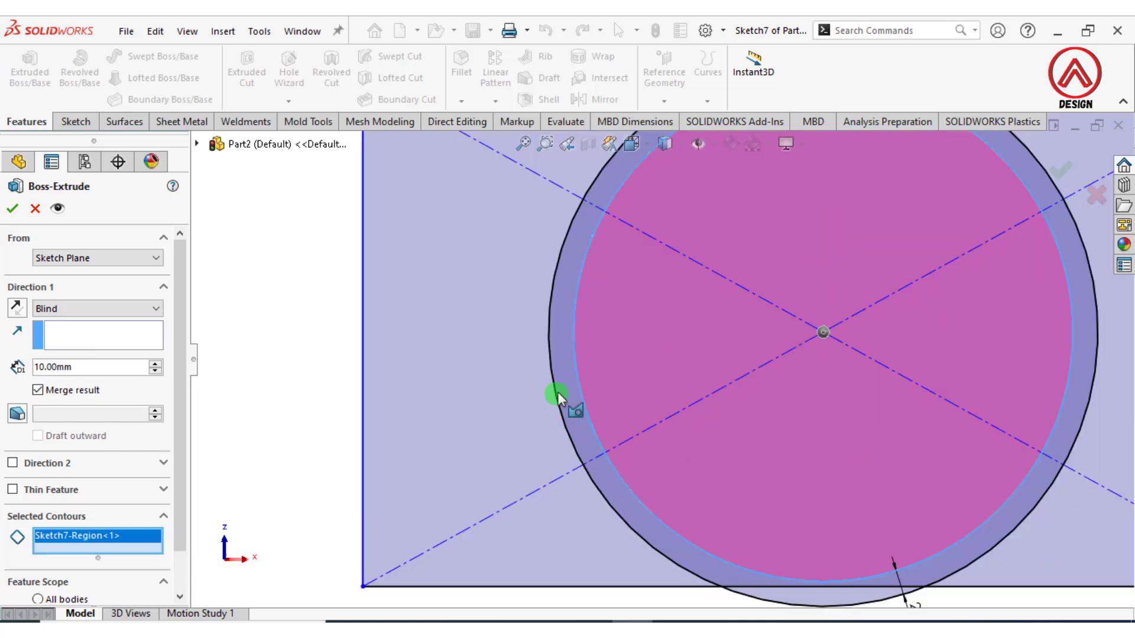
left_click(569, 382)
scroll(638, 331, "up", 4)
middle_click_drag(721, 253, 695, 508)
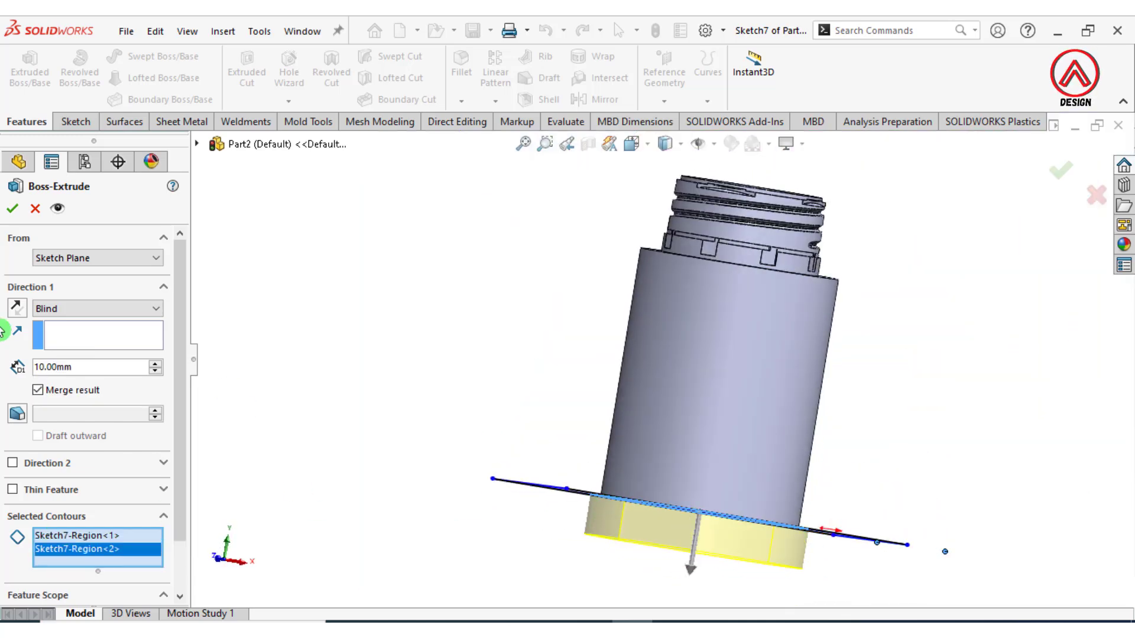
left_click(16, 308)
left_click(38, 390)
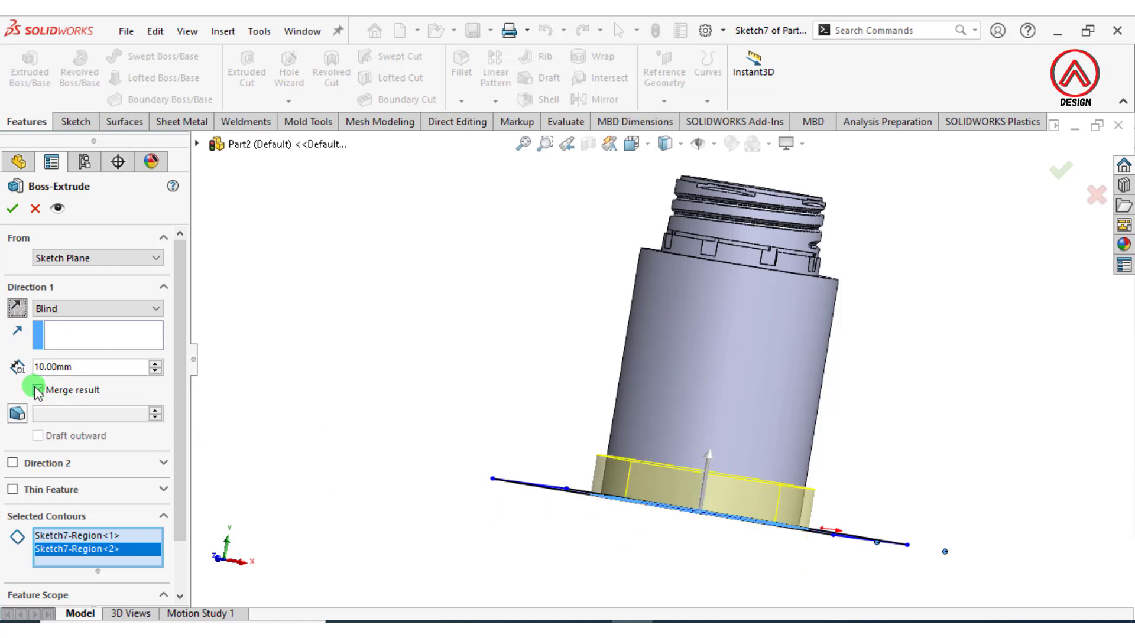
left_click(13, 211)
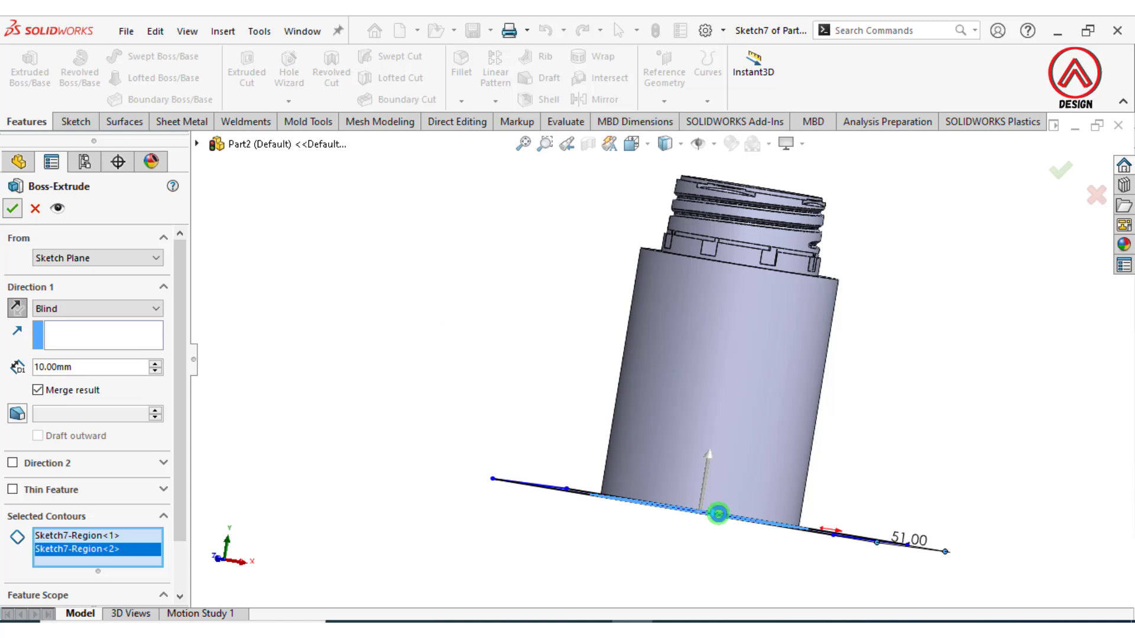
Show the two hidden split mold halves, Split3[33] and Split3[16], around the finished core
scroll(694, 474, "up", 4)
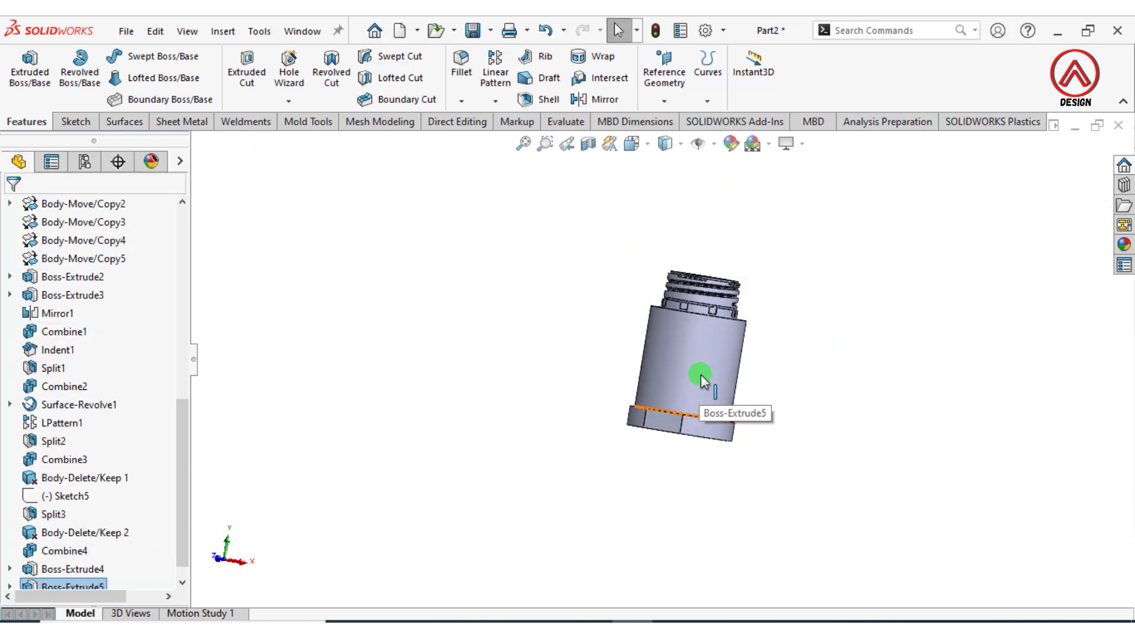
middle_click_drag(701, 380, 687, 426)
left_click_drag(181, 447, 183, 249)
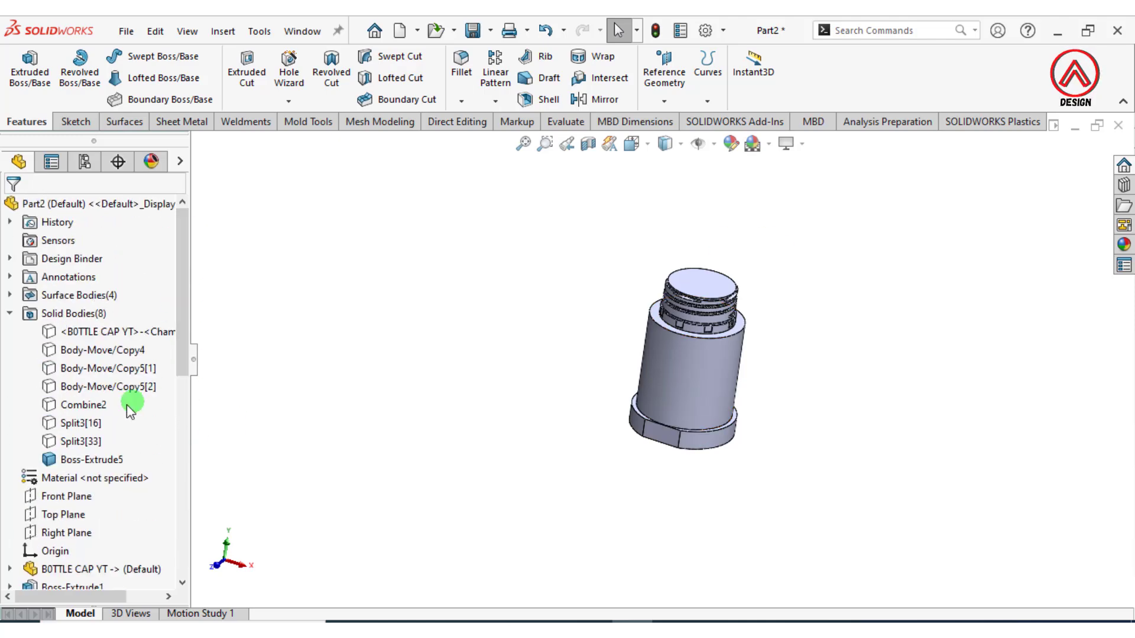
left_click(79, 441)
left_click(93, 414)
left_click(467, 437)
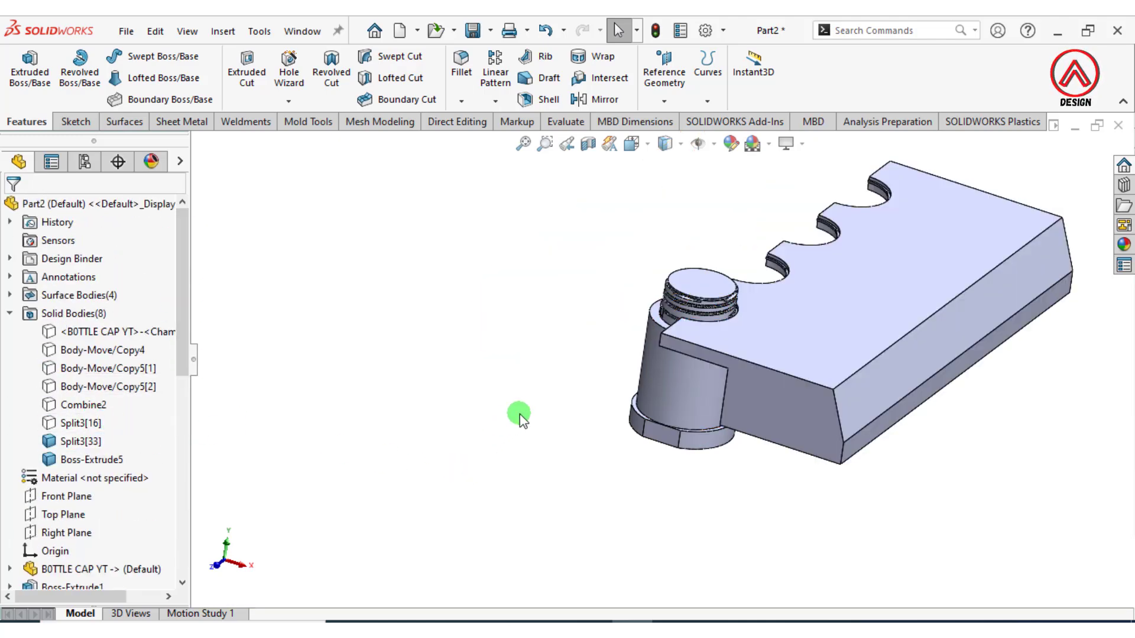
left_click(81, 423)
left_click(90, 396)
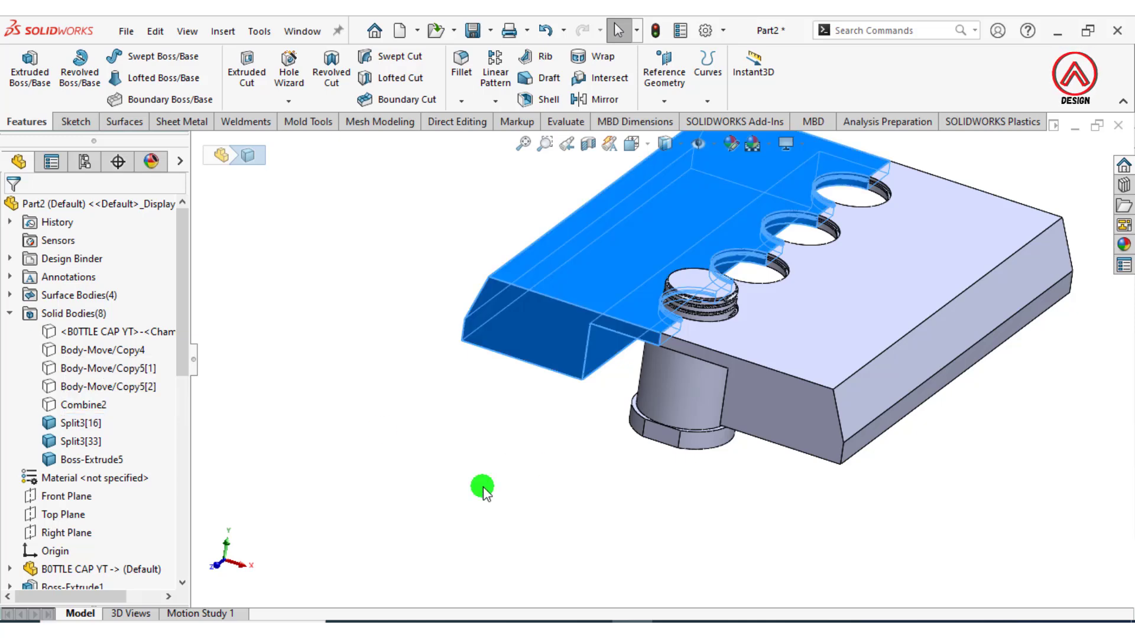
left_click(481, 487)
Examine the notched cavity openings along the parting line and the core's fit between the two mold halves
middle_click_drag(491, 482, 768, 396)
scroll(776, 389, "down", 8)
scroll(760, 275, "up", 3)
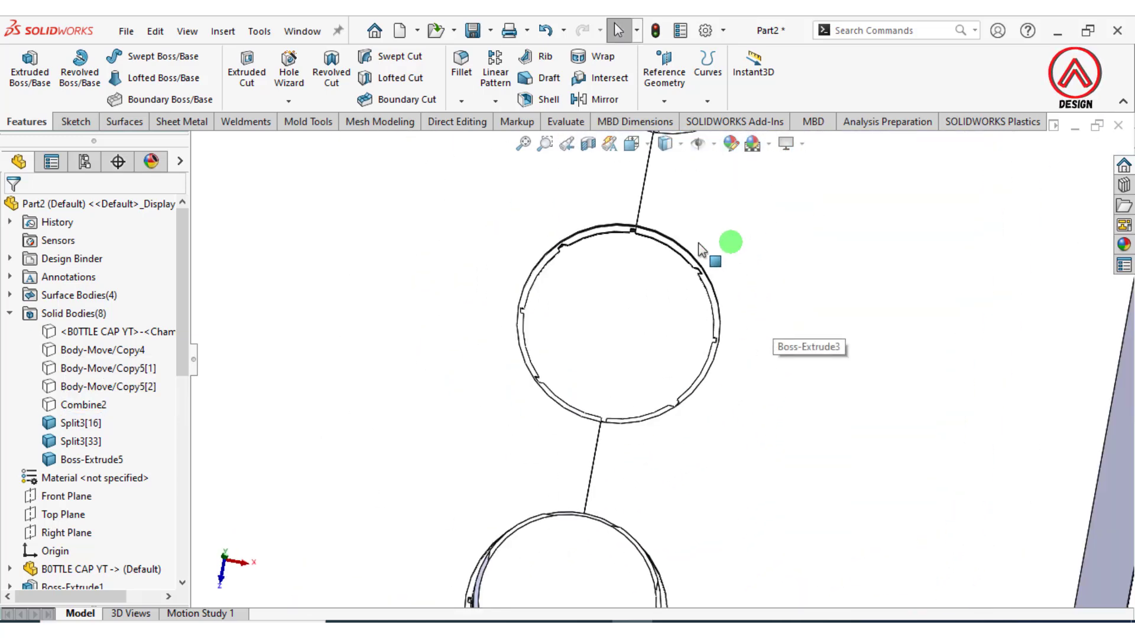
scroll(639, 227, "down", 6)
scroll(615, 248, "down", 2)
scroll(476, 378, "up", 4)
scroll(662, 484, "up", 6)
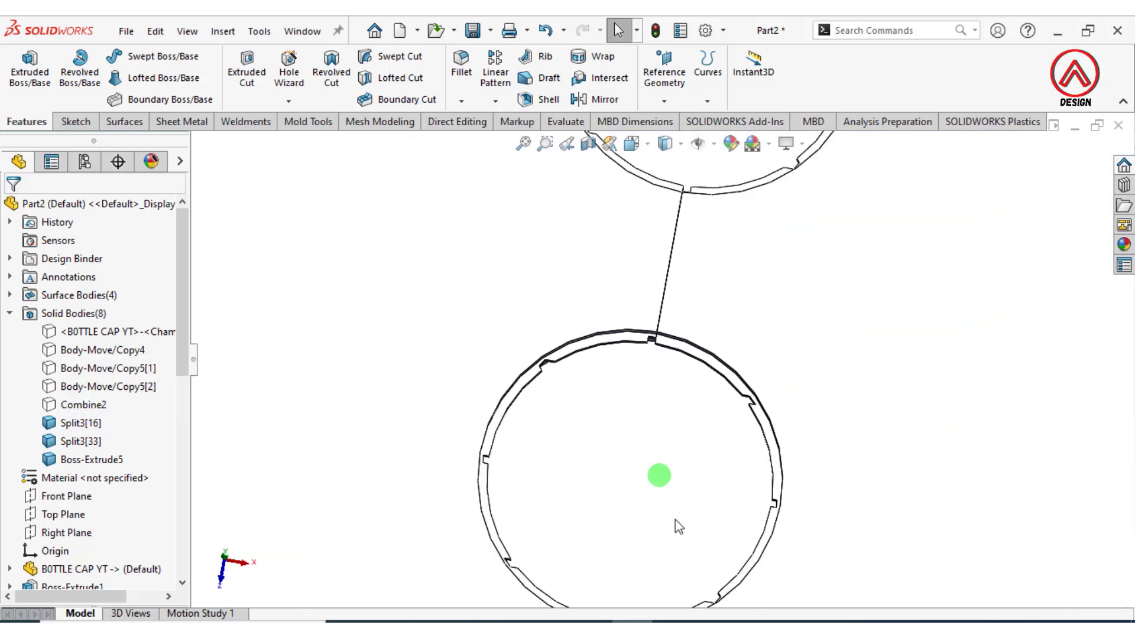
scroll(650, 544, "down", 8)
middle_click_drag(561, 473, 560, 319)
scroll(562, 319, "up", 4)
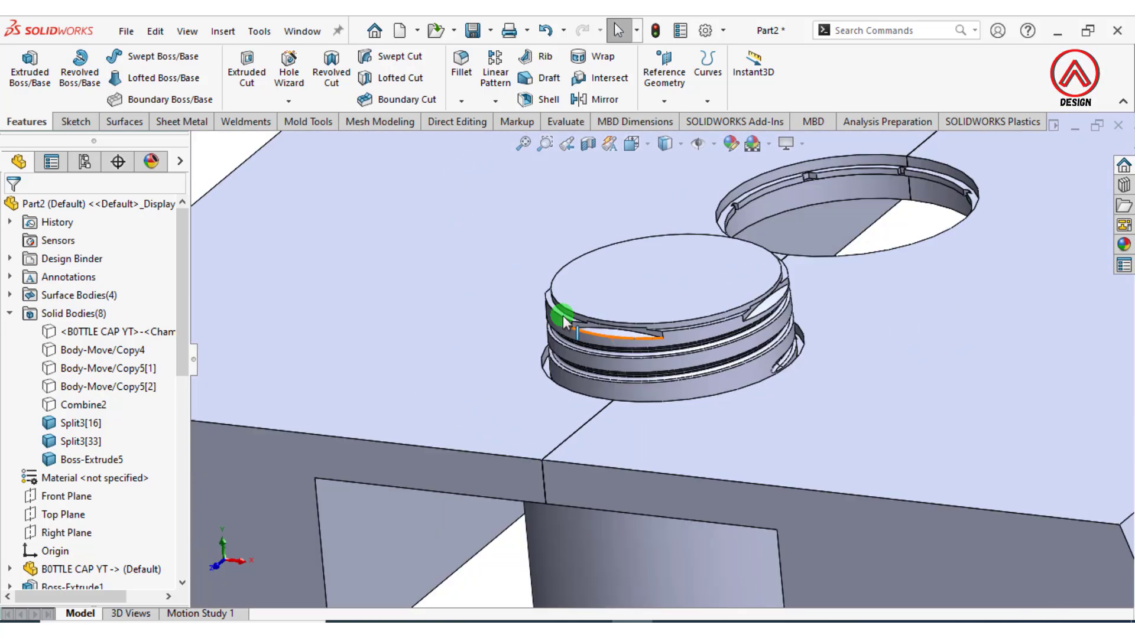
Show the hidden cavity block Combine2 above the split halves
scroll(653, 357, "up", 4)
left_click(62, 405)
left_click(69, 374)
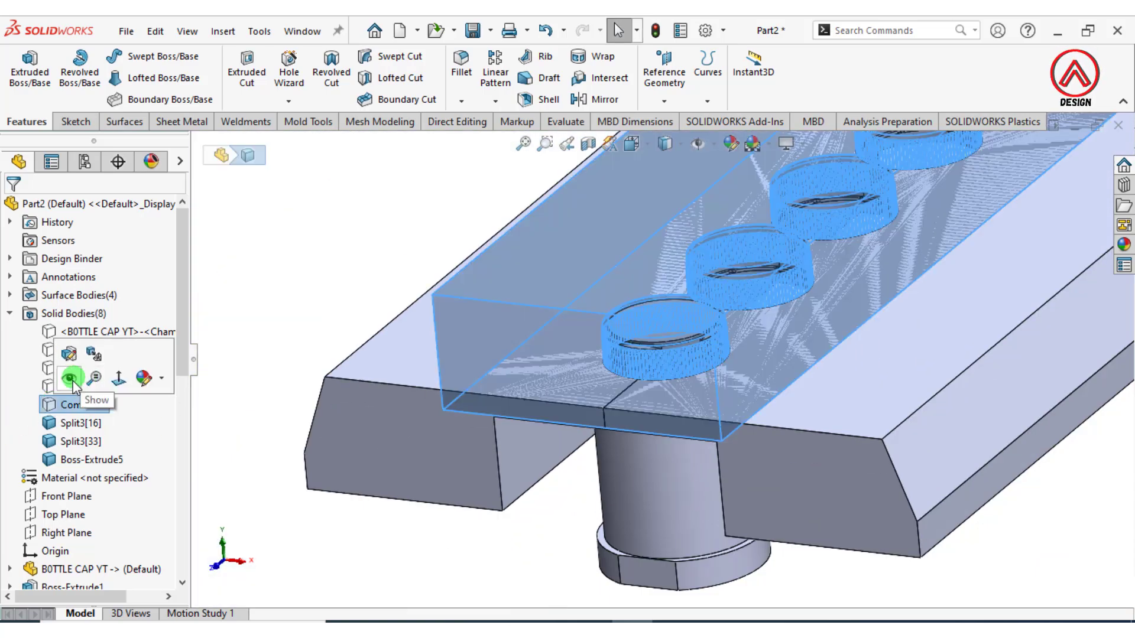
left_click(330, 266)
scroll(709, 370, "up", 4)
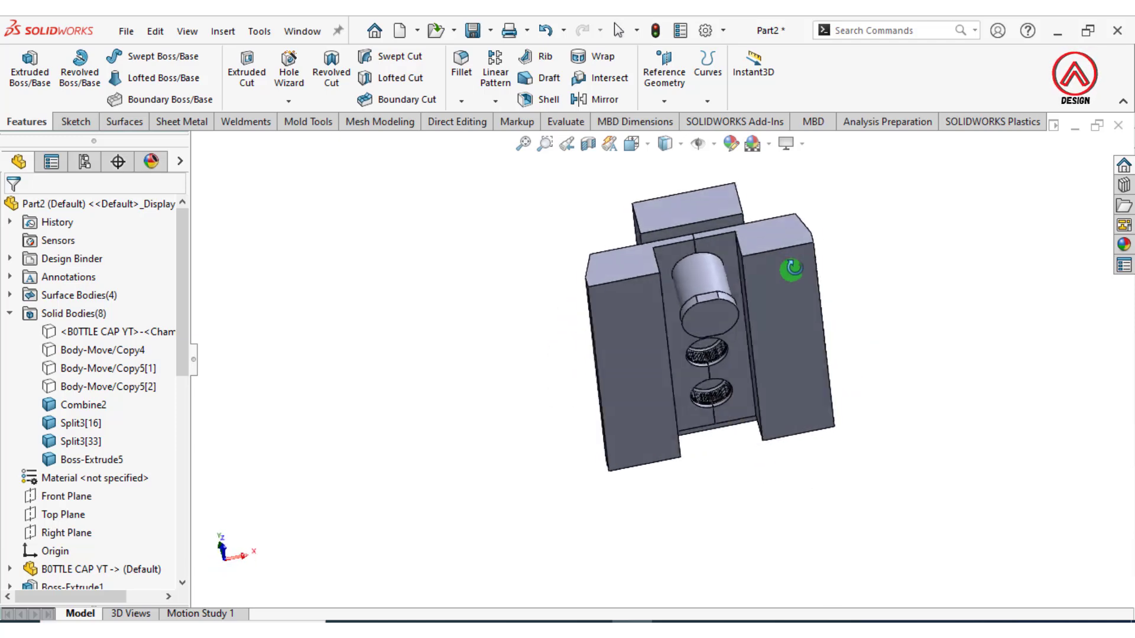